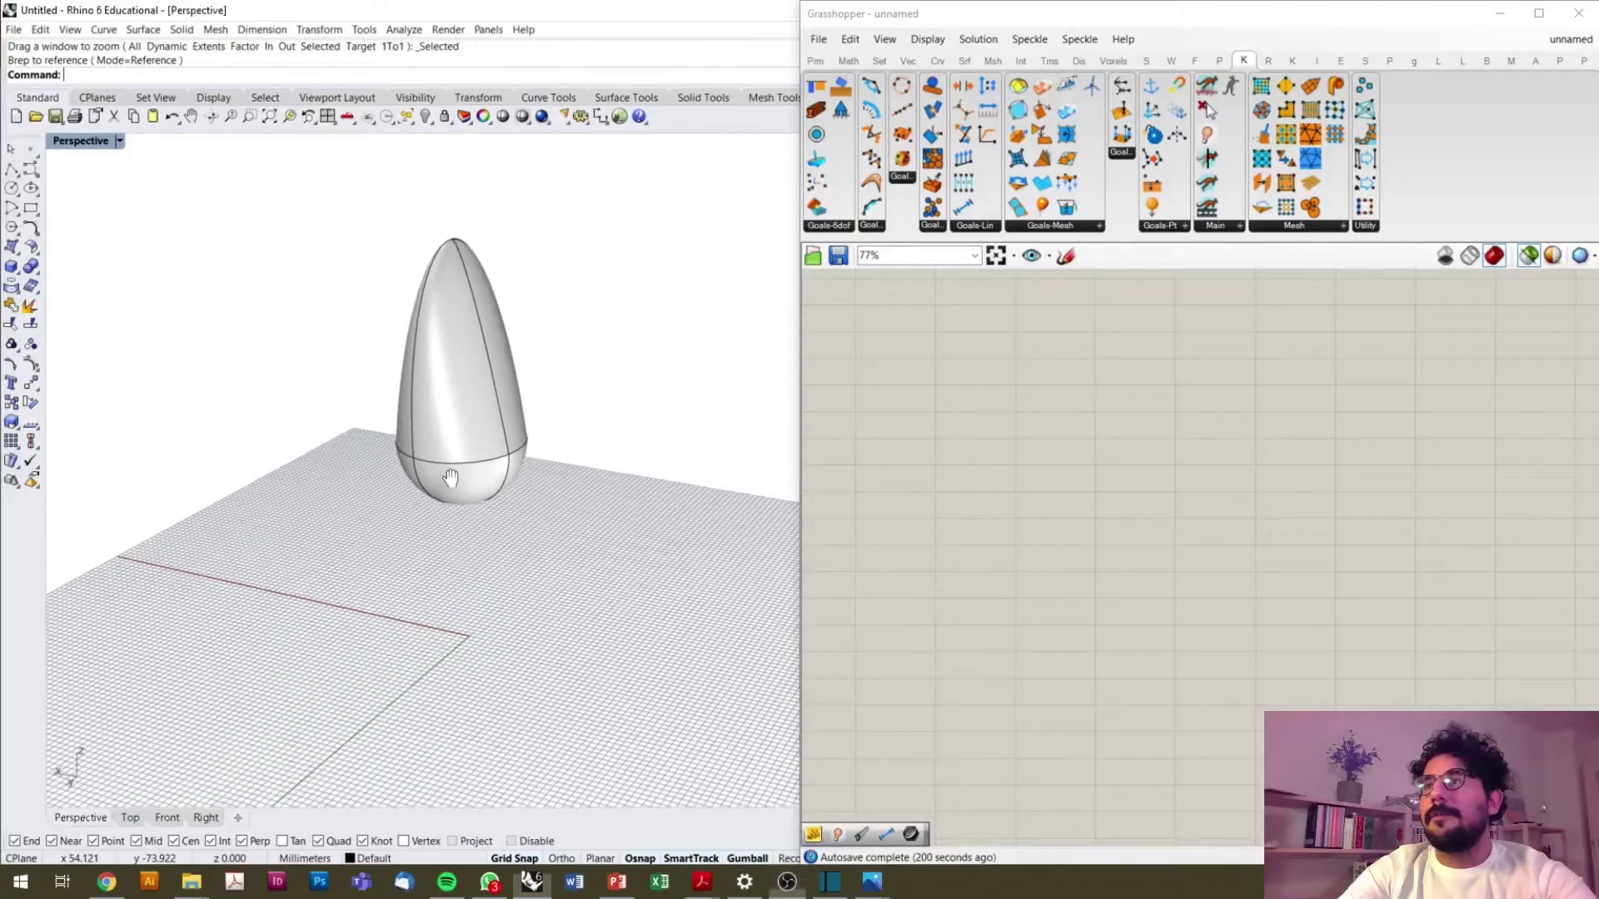
- Orbit closer and select the bullet-shaped surface in the Perspective view
right_drag(491, 562, 554, 541)
click(464, 547)
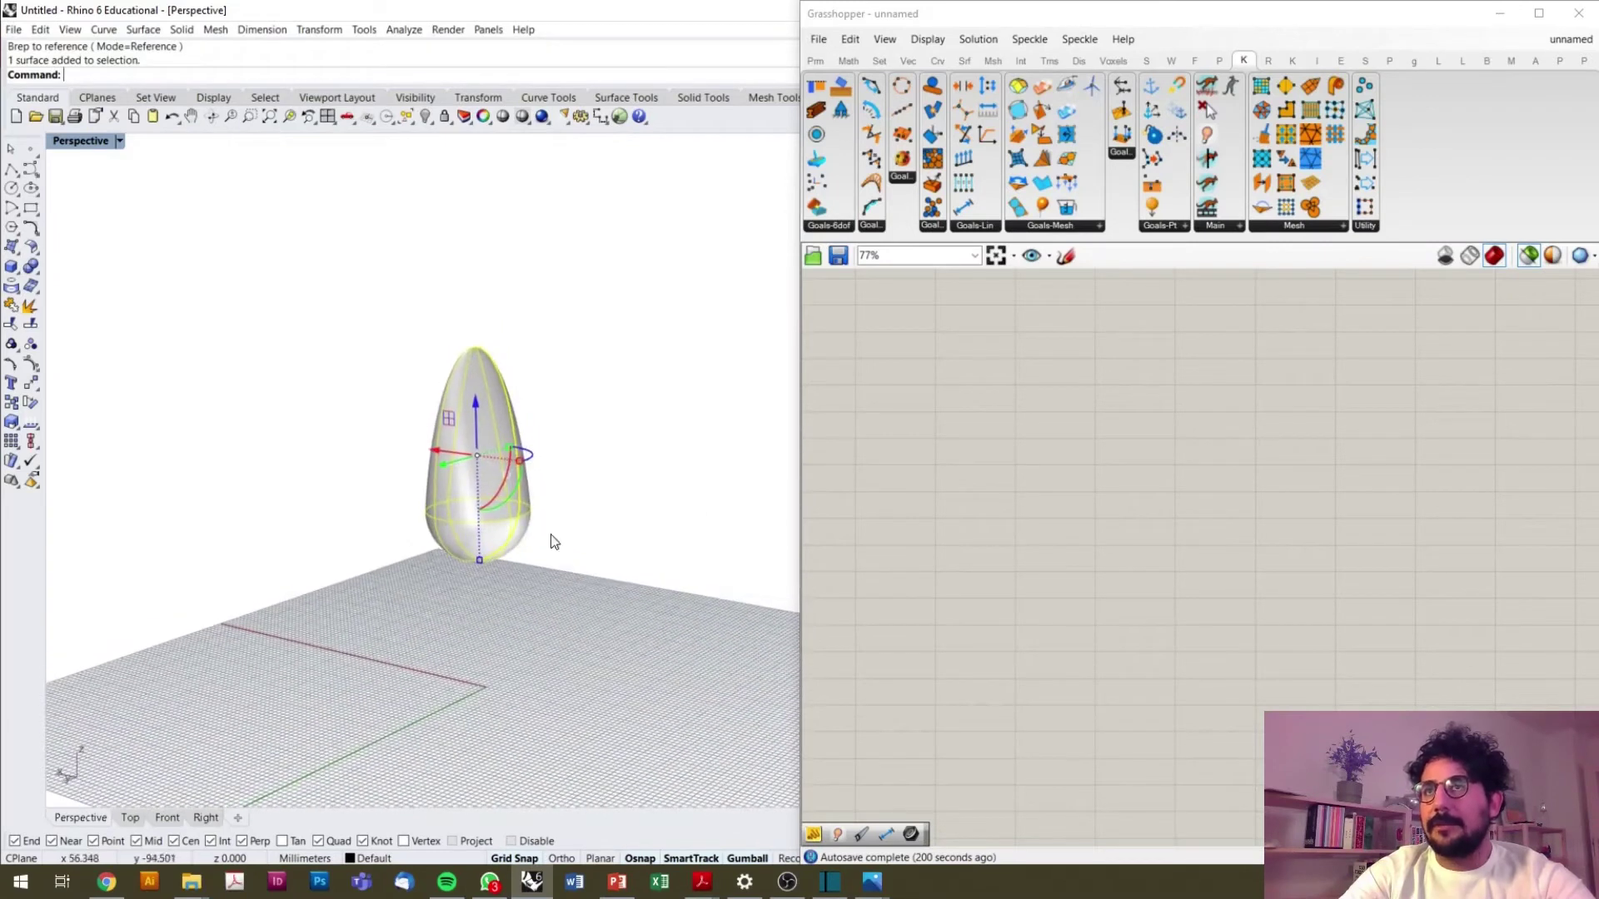
double_click(971, 422)
- Place a Brep parameter and set it to reference the bullet surface as one Brep
text(bre)
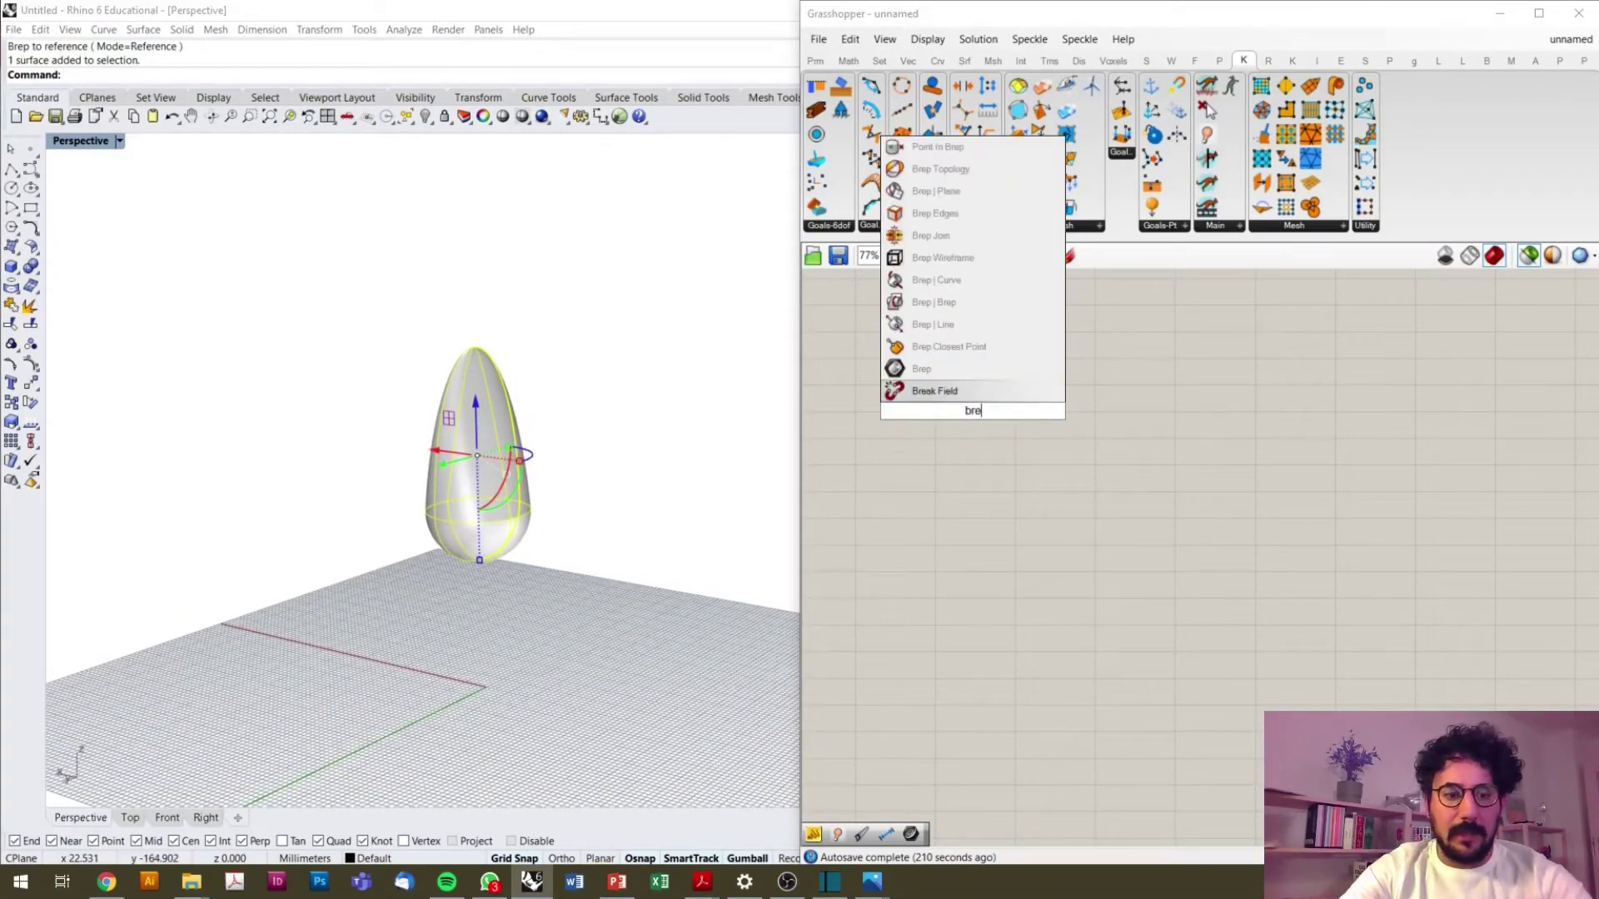
click(974, 369)
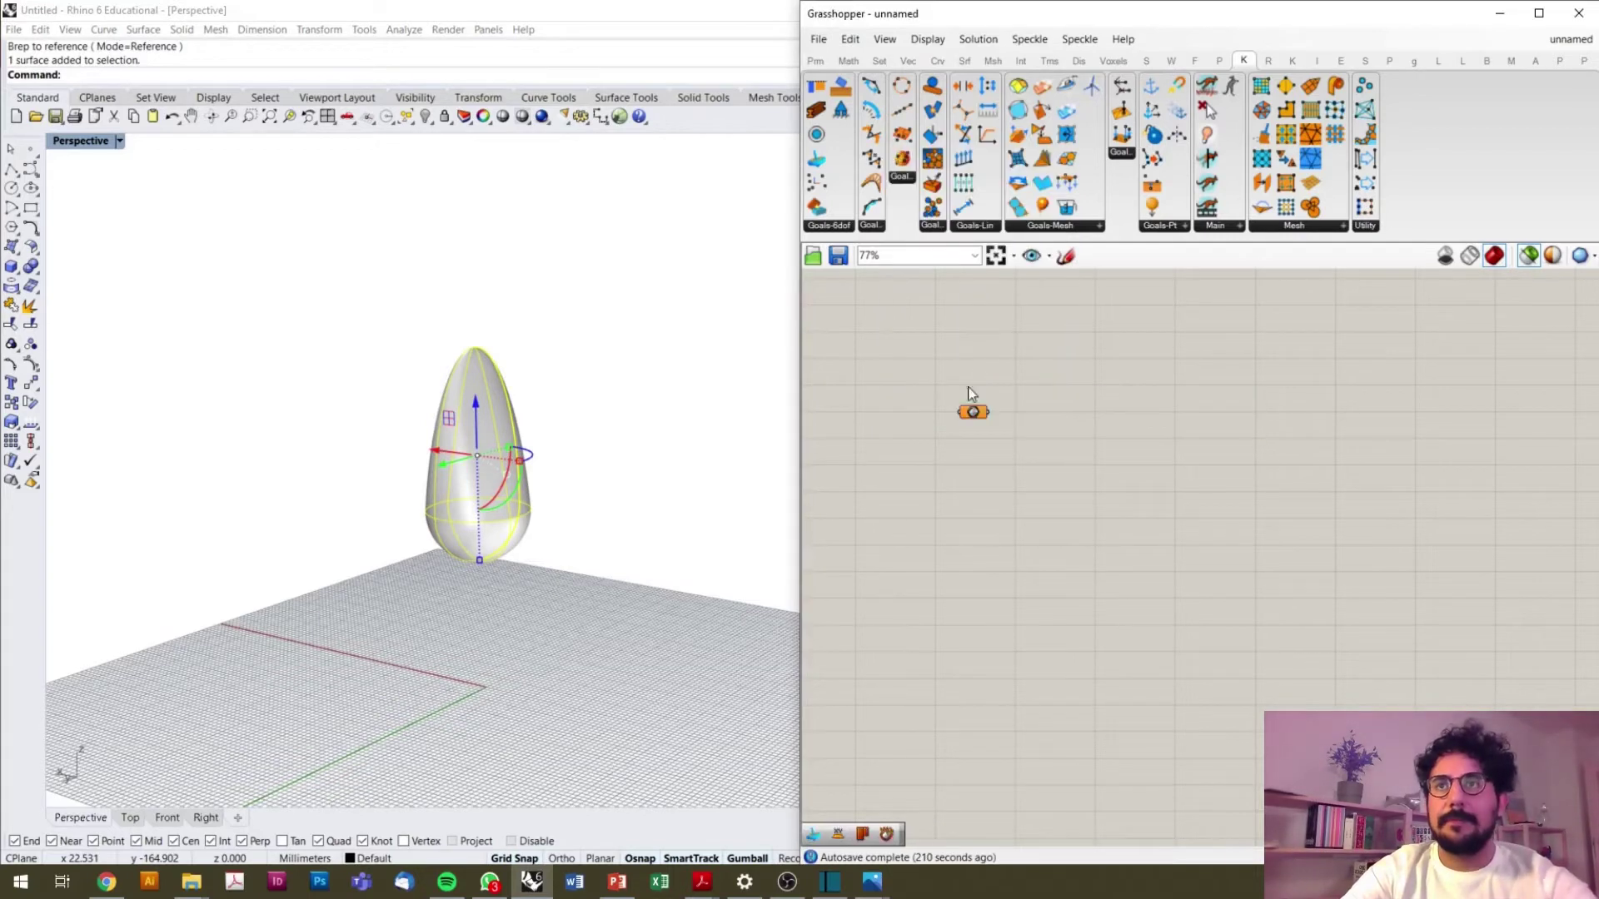
scroll(957, 418, up, 5)
right_click(956, 419)
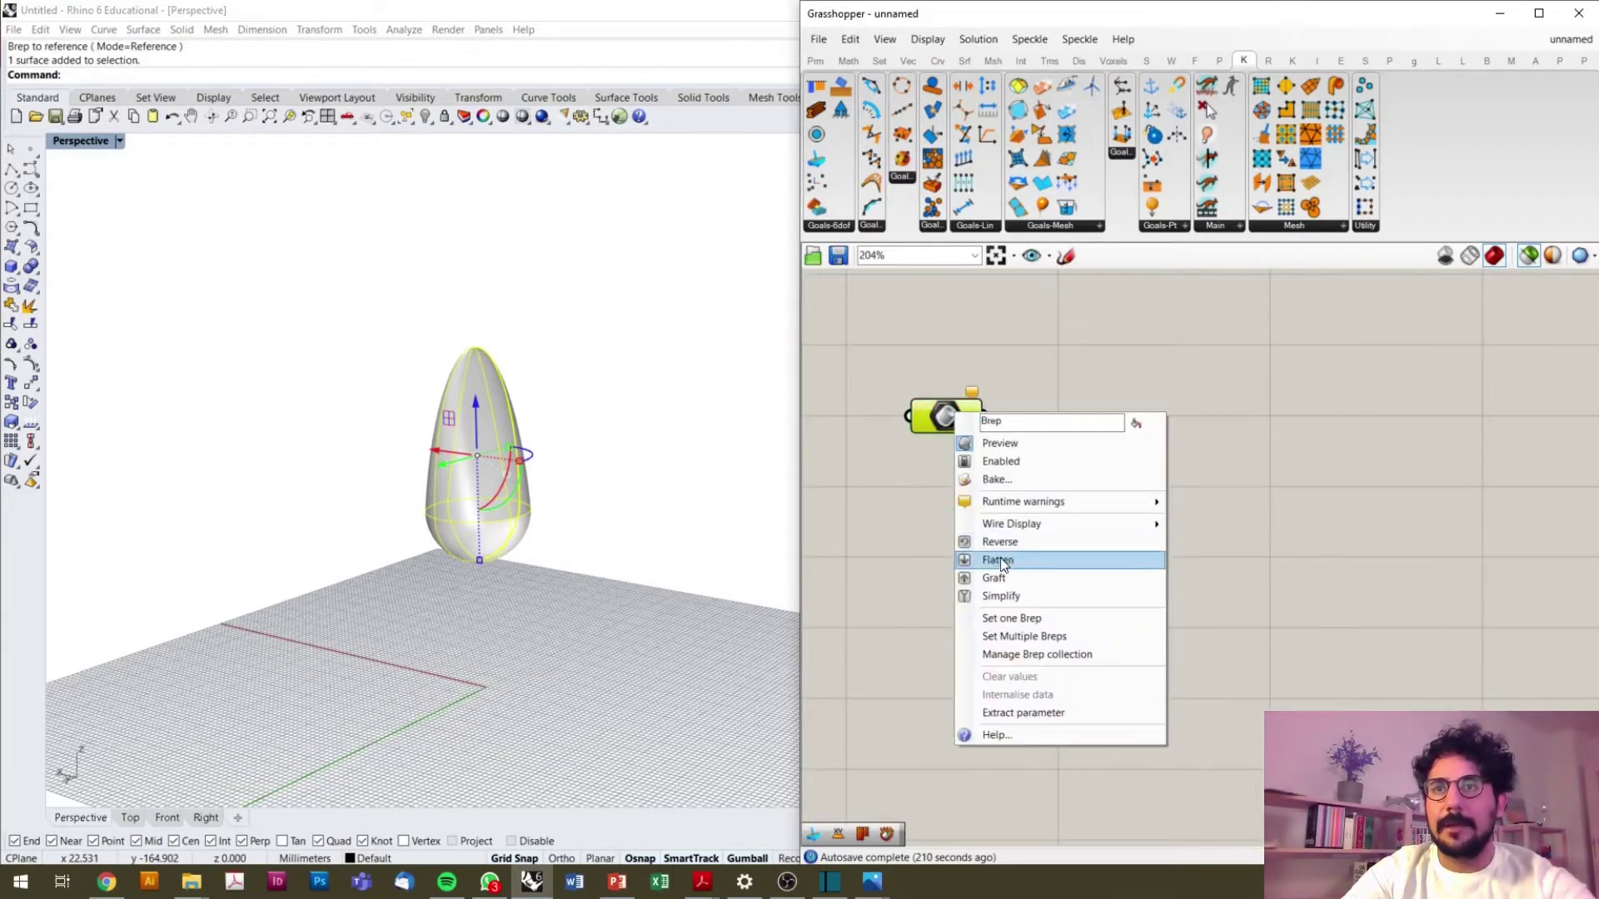
click(1007, 618)
click(975, 447)
drag(974, 446, 1024, 477)
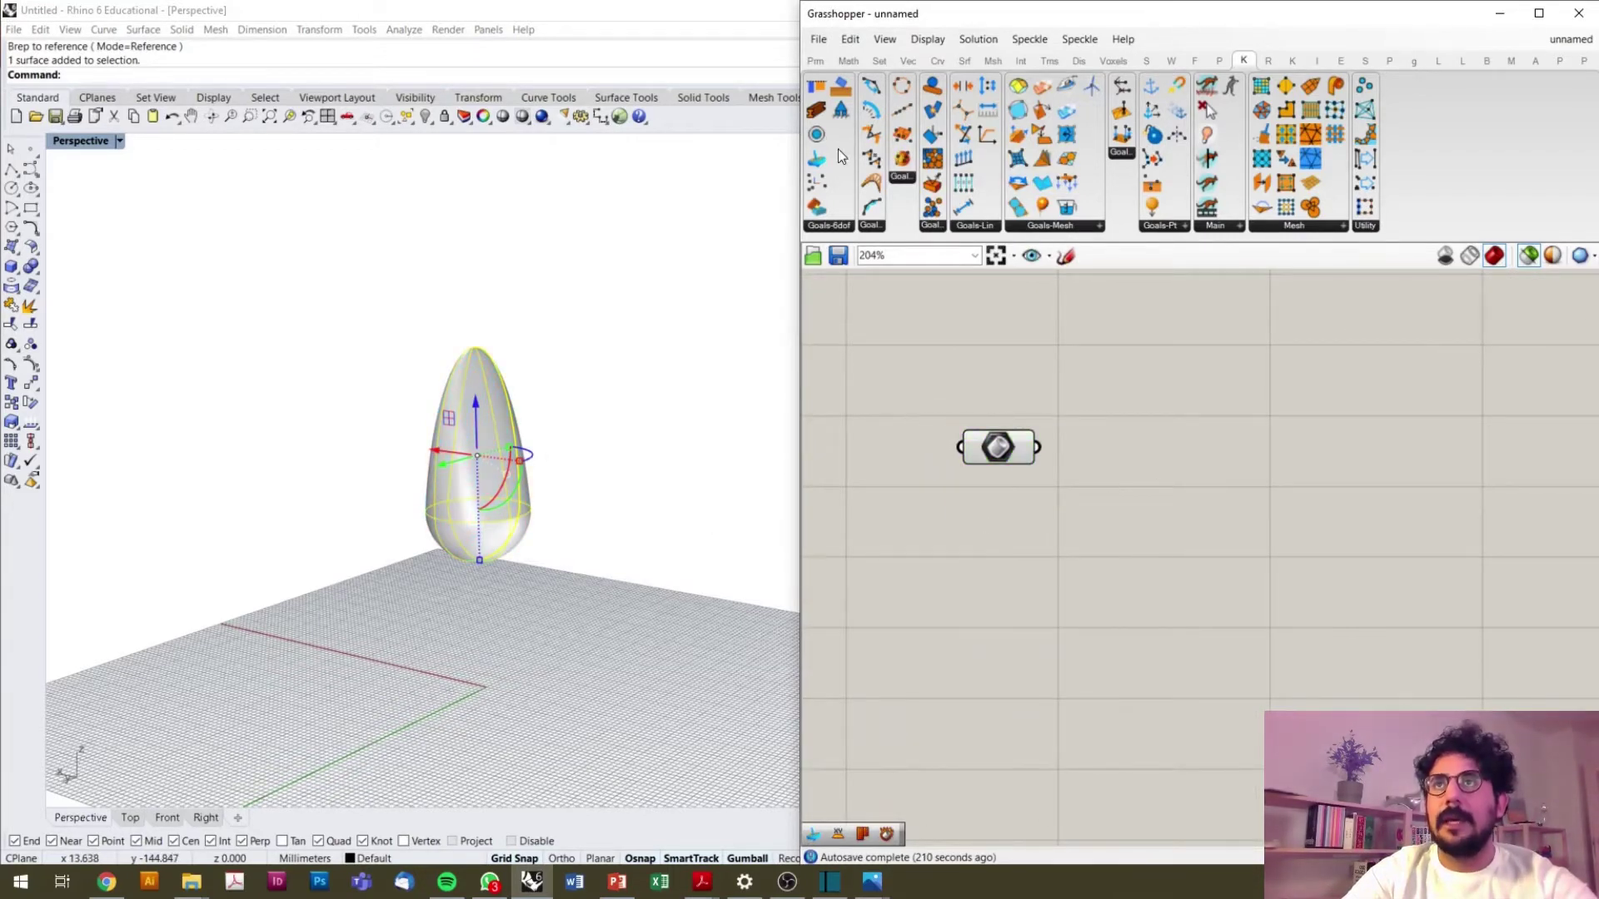
- Add a Kangaroo RigidBody goal beside the Brep, taking it as its Part
drag(1273, 470, 1181, 480)
click(1299, 513)
click(1314, 471)
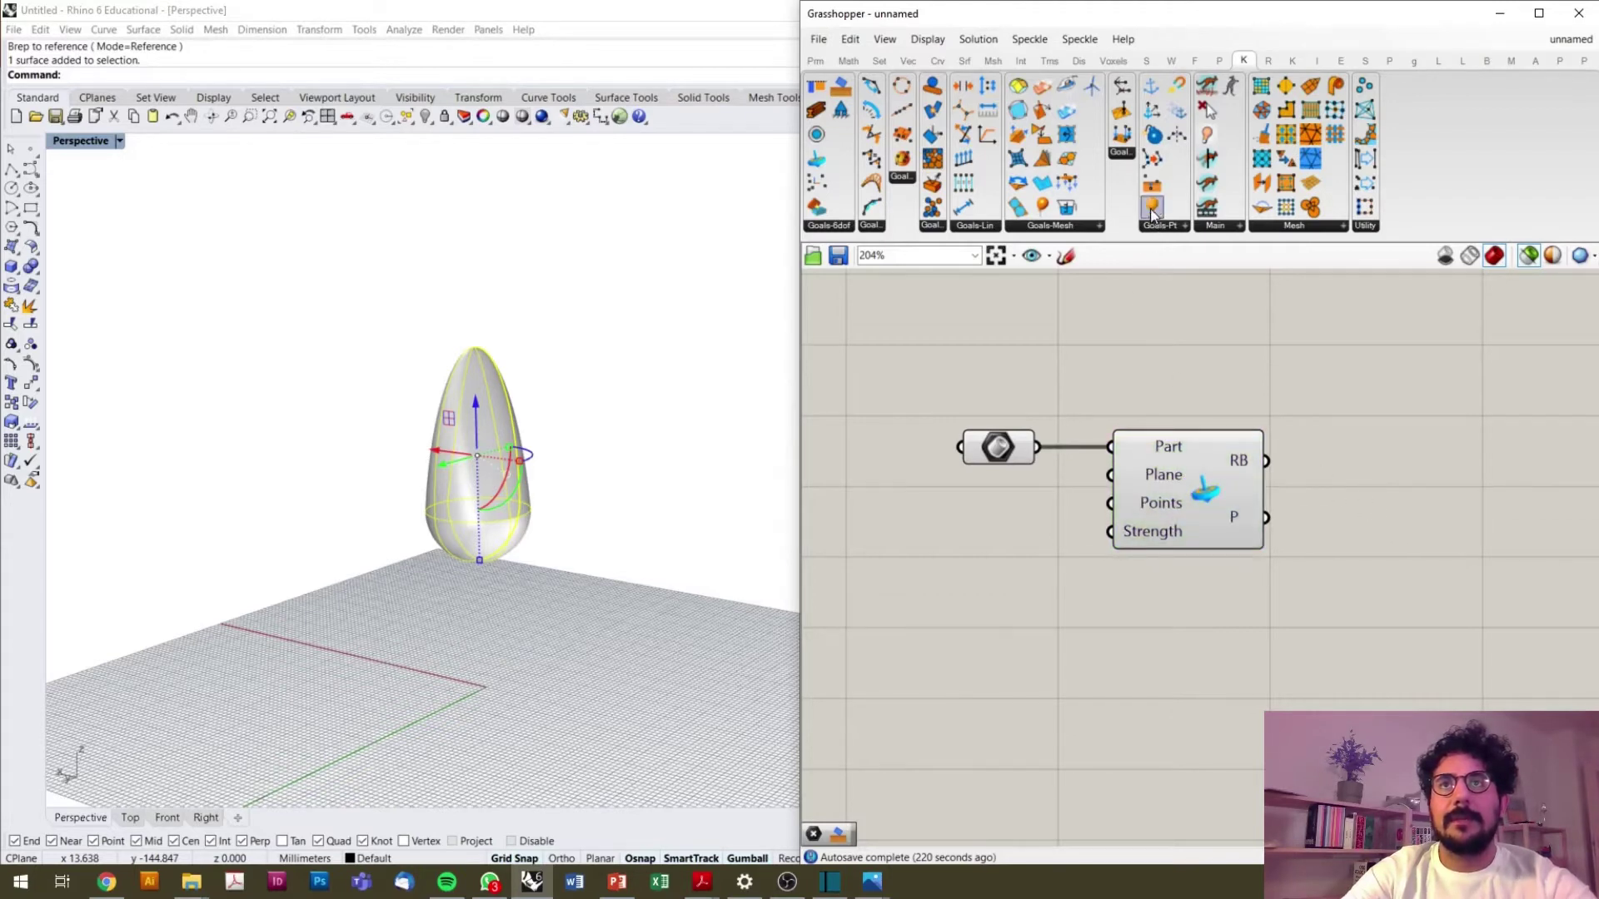
- Add a Unary Force goal to the canvas
drag(1151, 208, 1522, 543)
click(1416, 568)
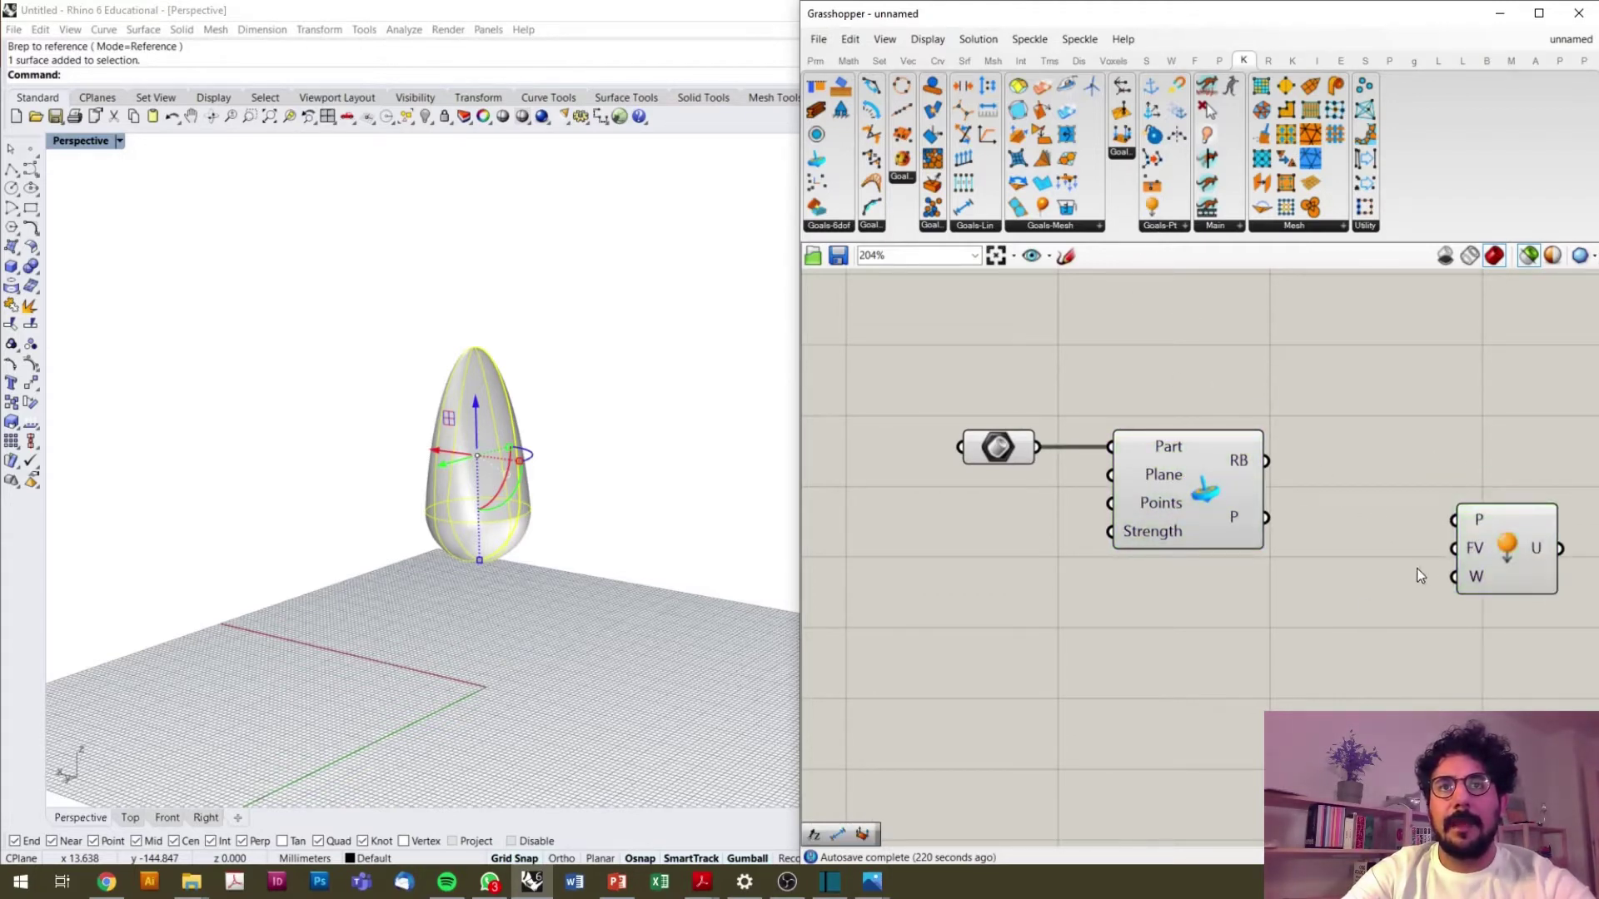
right_drag(1416, 568, 1142, 557)
scroll(1143, 557, up, 3)
click(1351, 523)
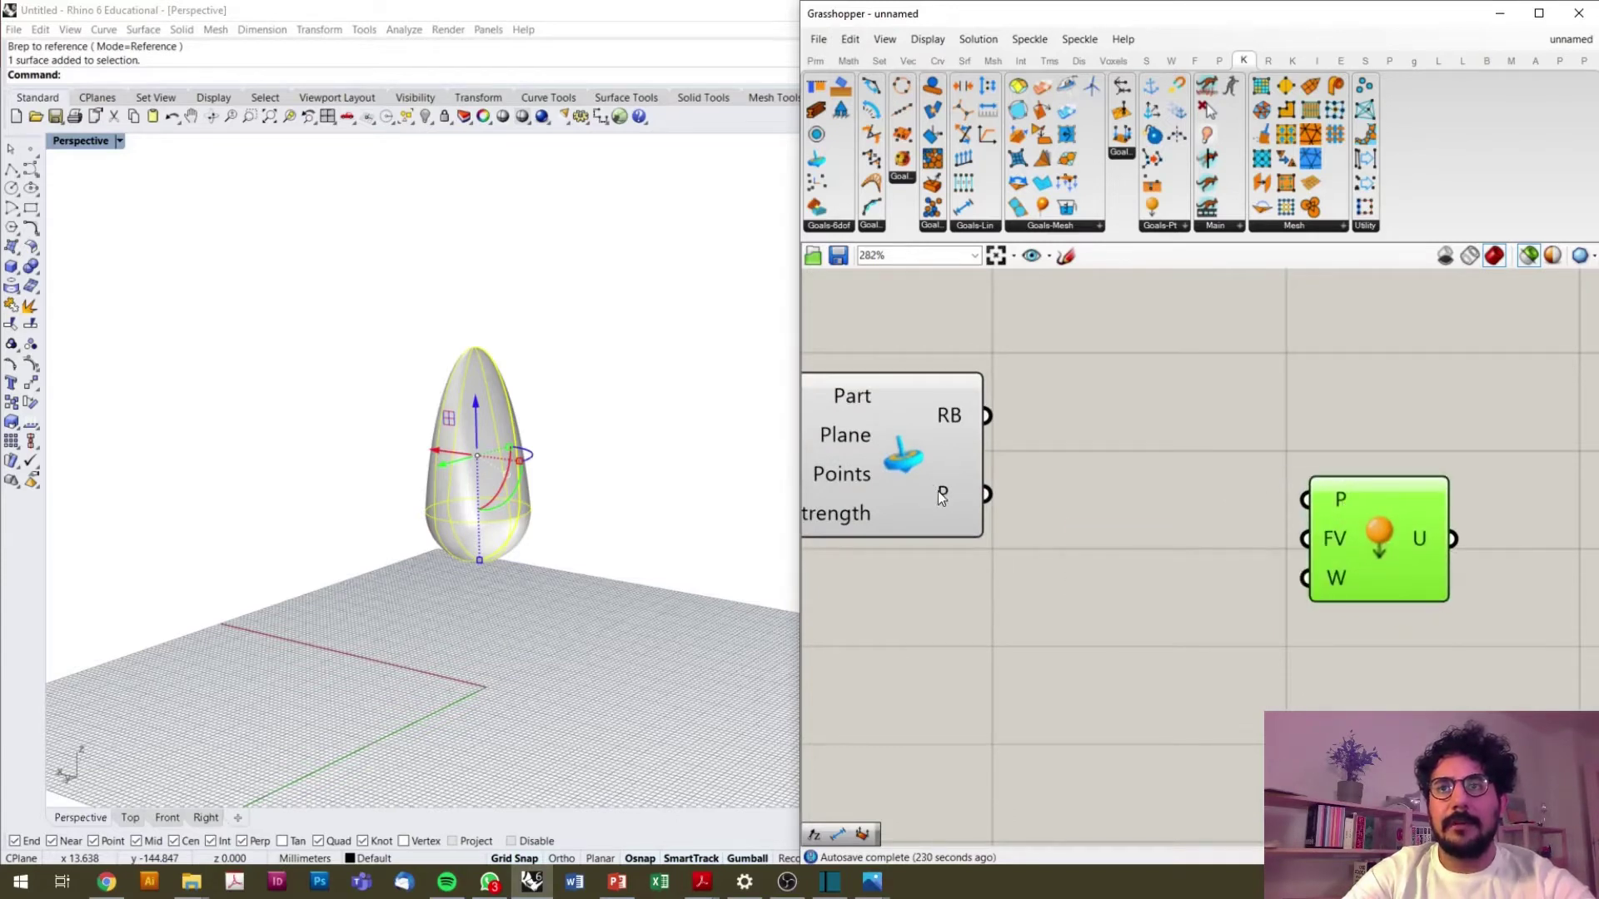
- Route the rigid body's P output through a Point parameter into the force goal's P input
double_click(1089, 516)
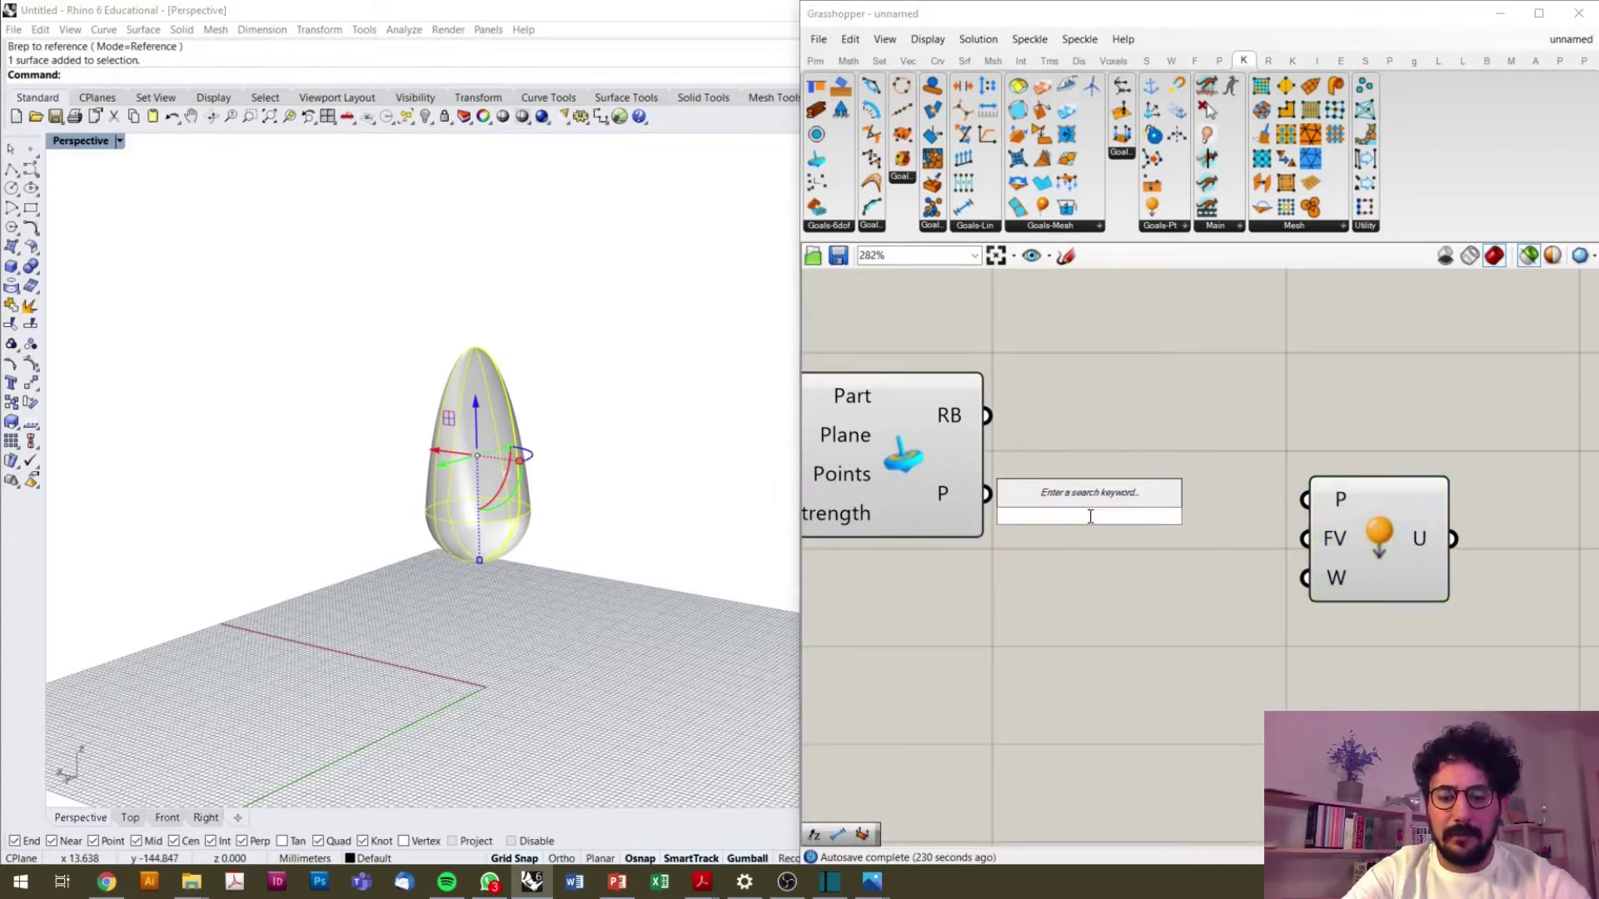
text(pon)
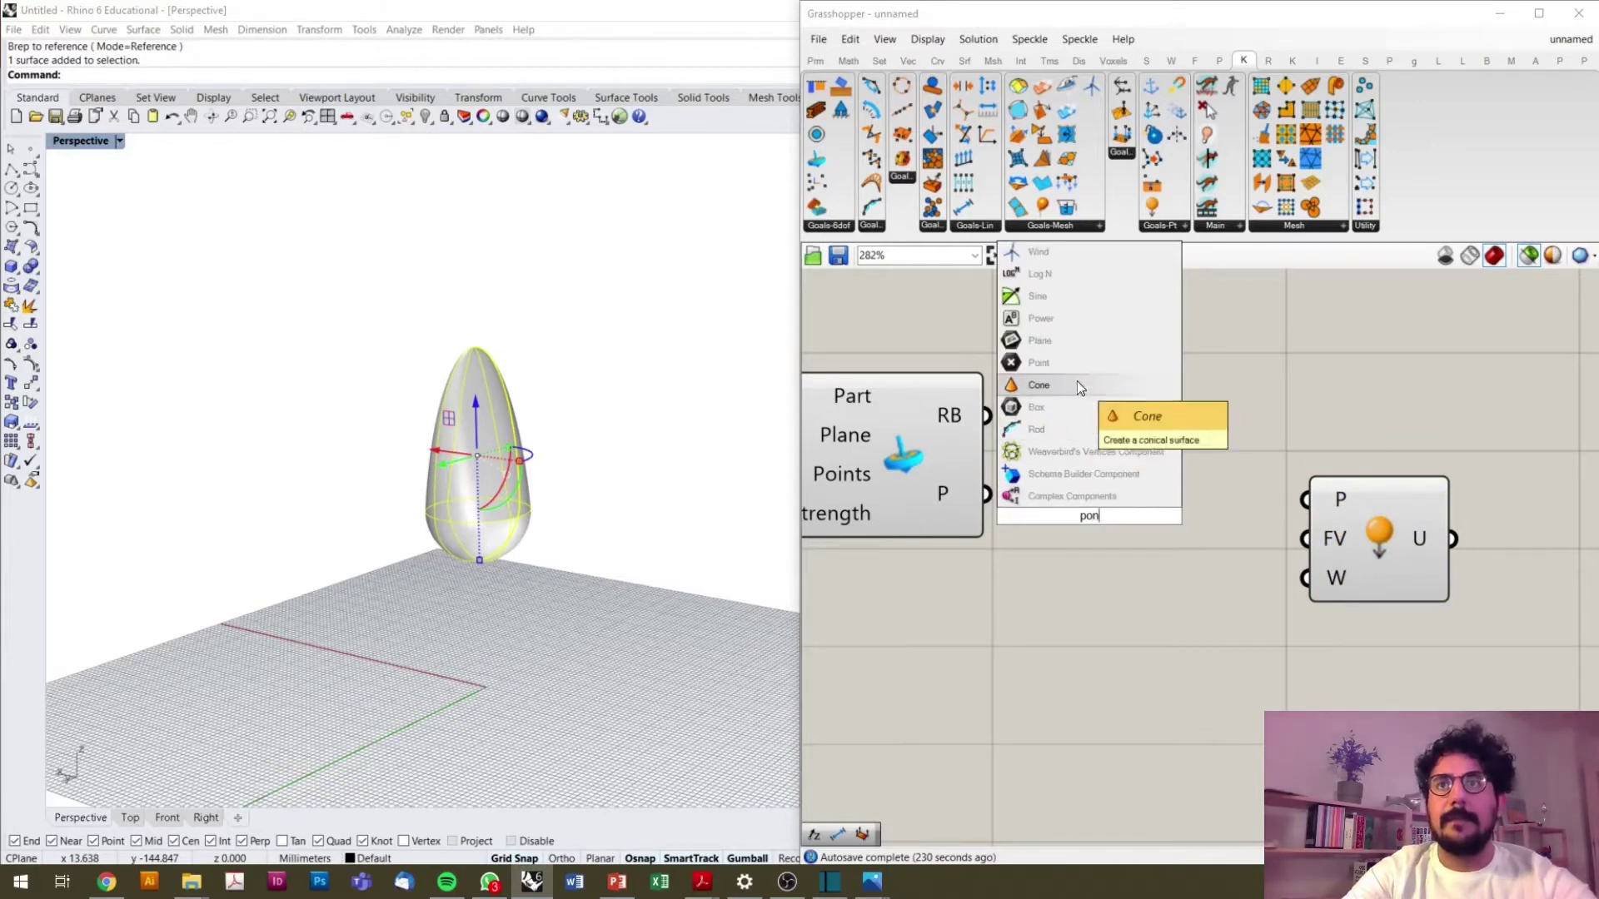
click(1072, 367)
drag(986, 493, 1035, 516)
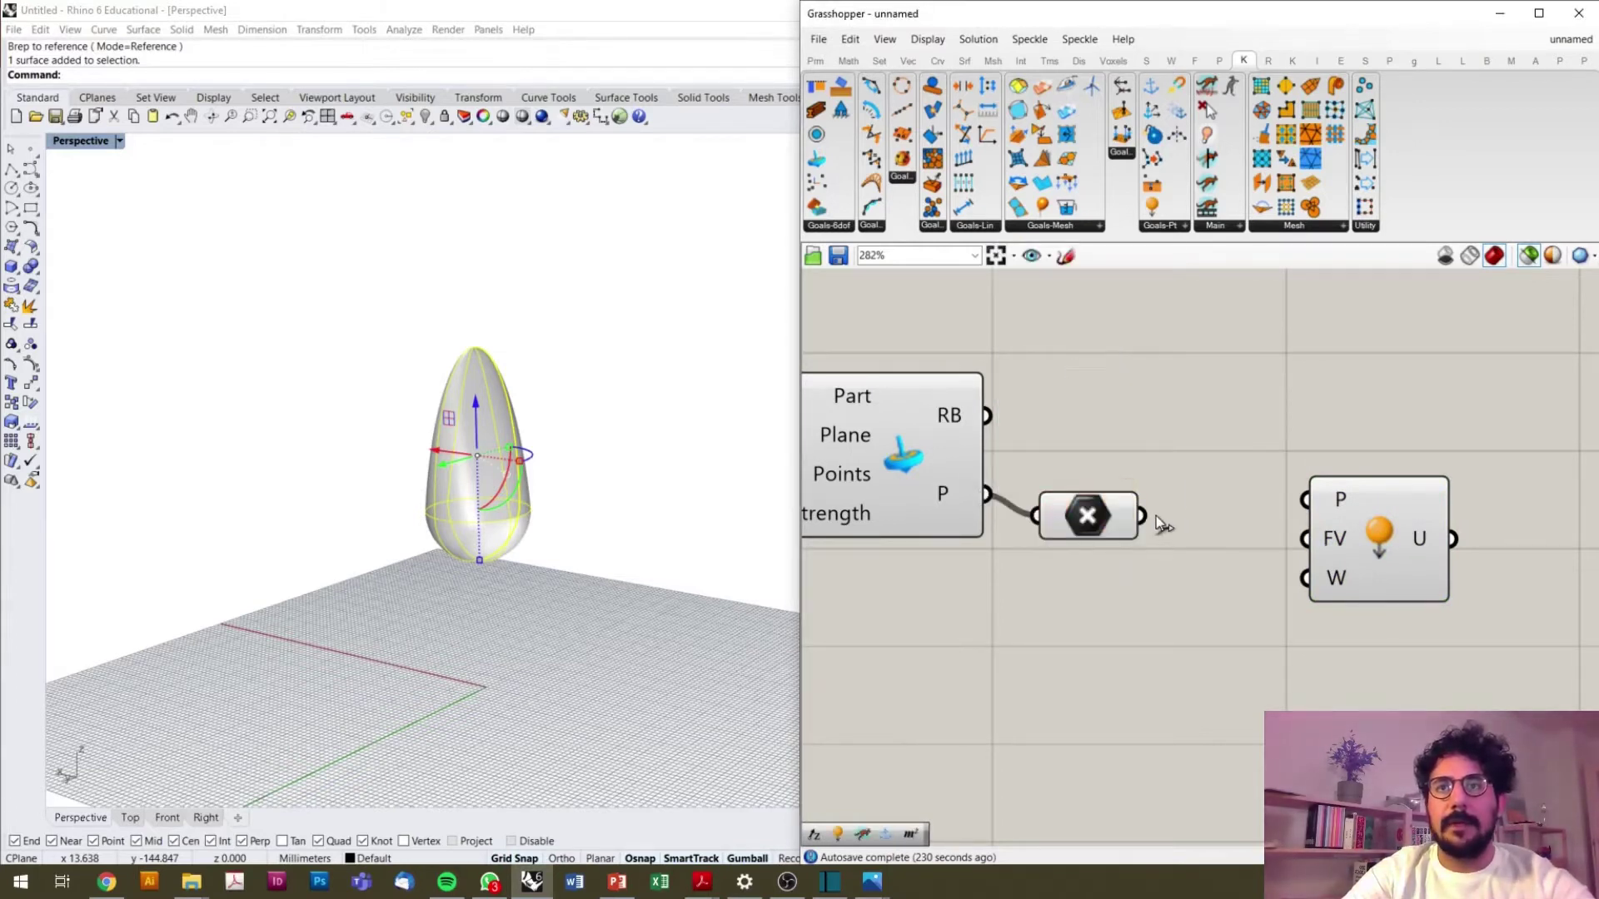
drag(1142, 516, 1292, 498)
drag(1082, 530, 1127, 509)
click(1042, 679)
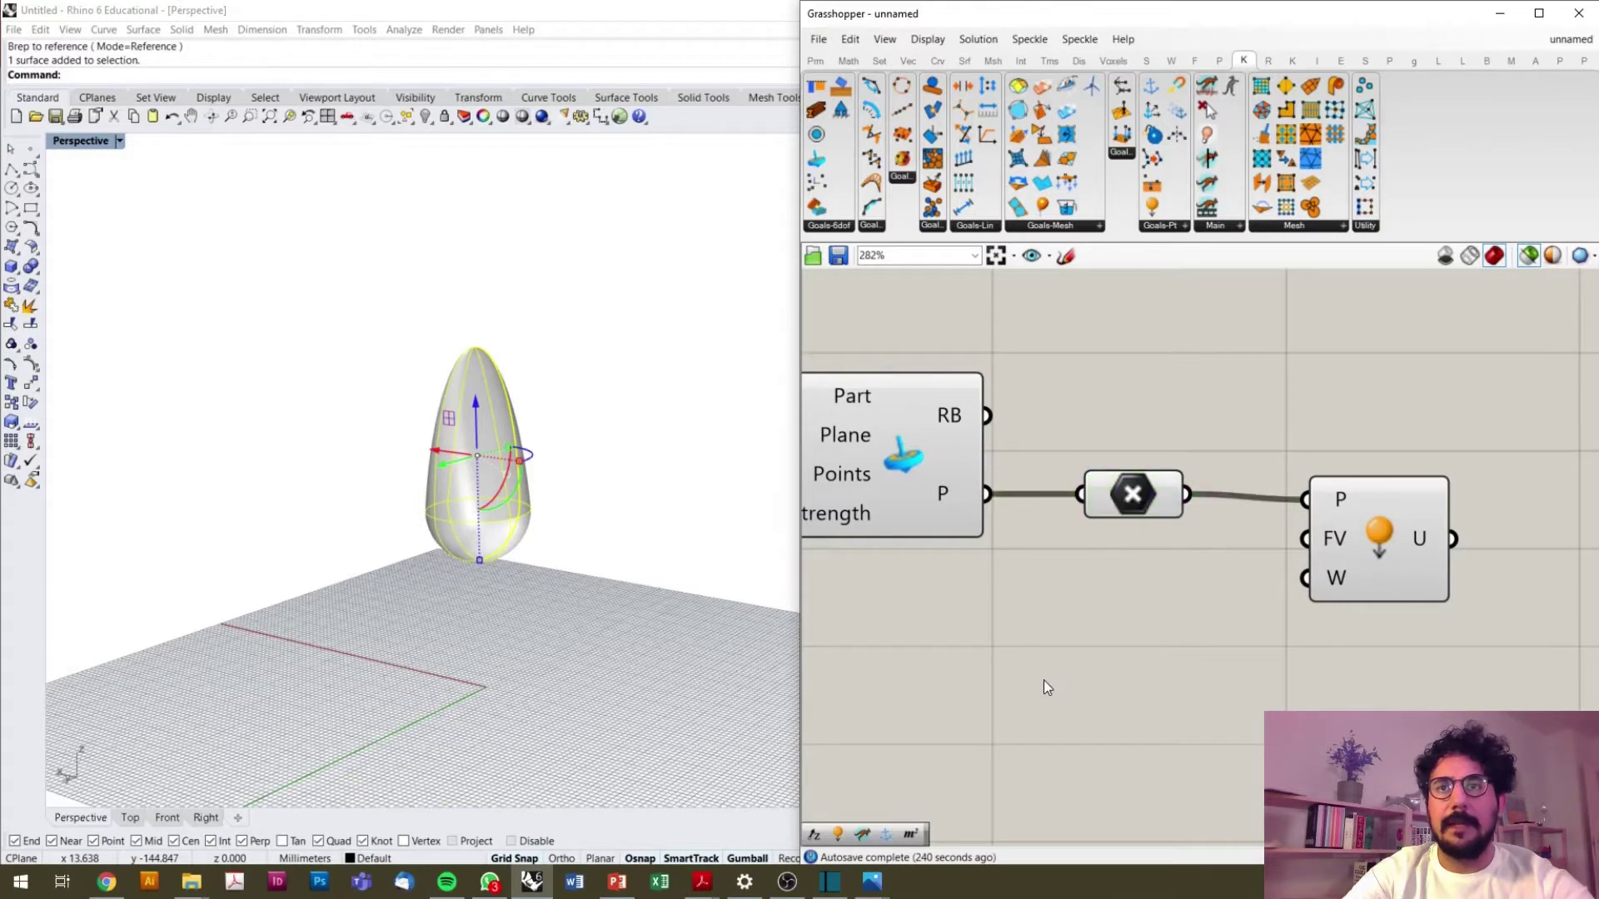
- Add a Unit Z component driven by a number slider set to 9.8
double_click(1043, 679)
text(z)
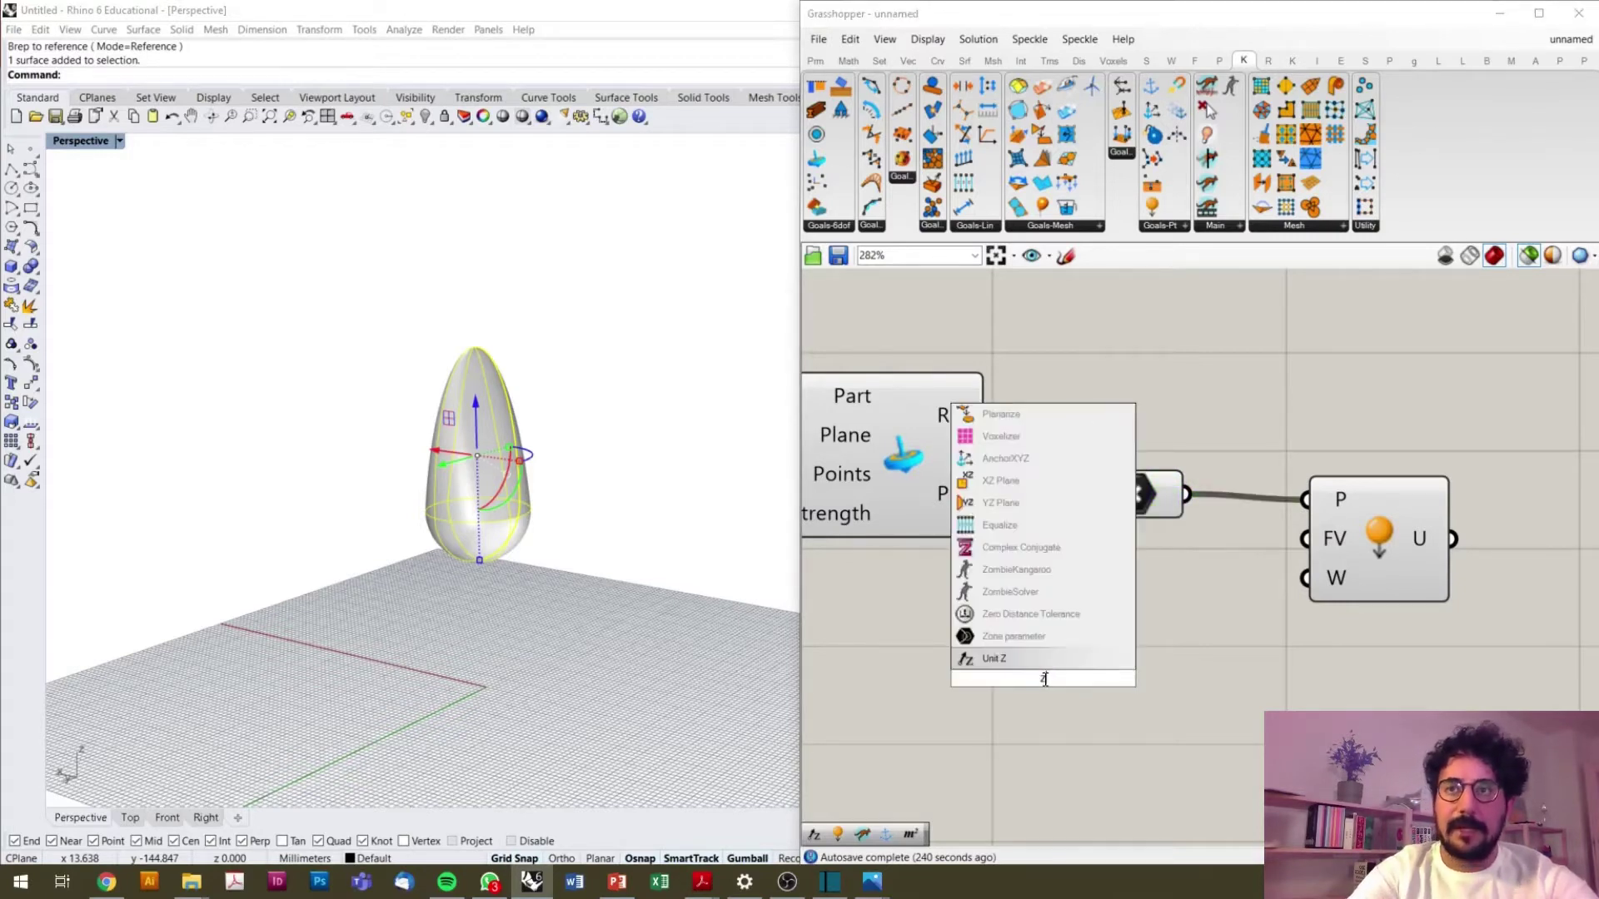
key(Return)
drag(970, 704, 969, 642)
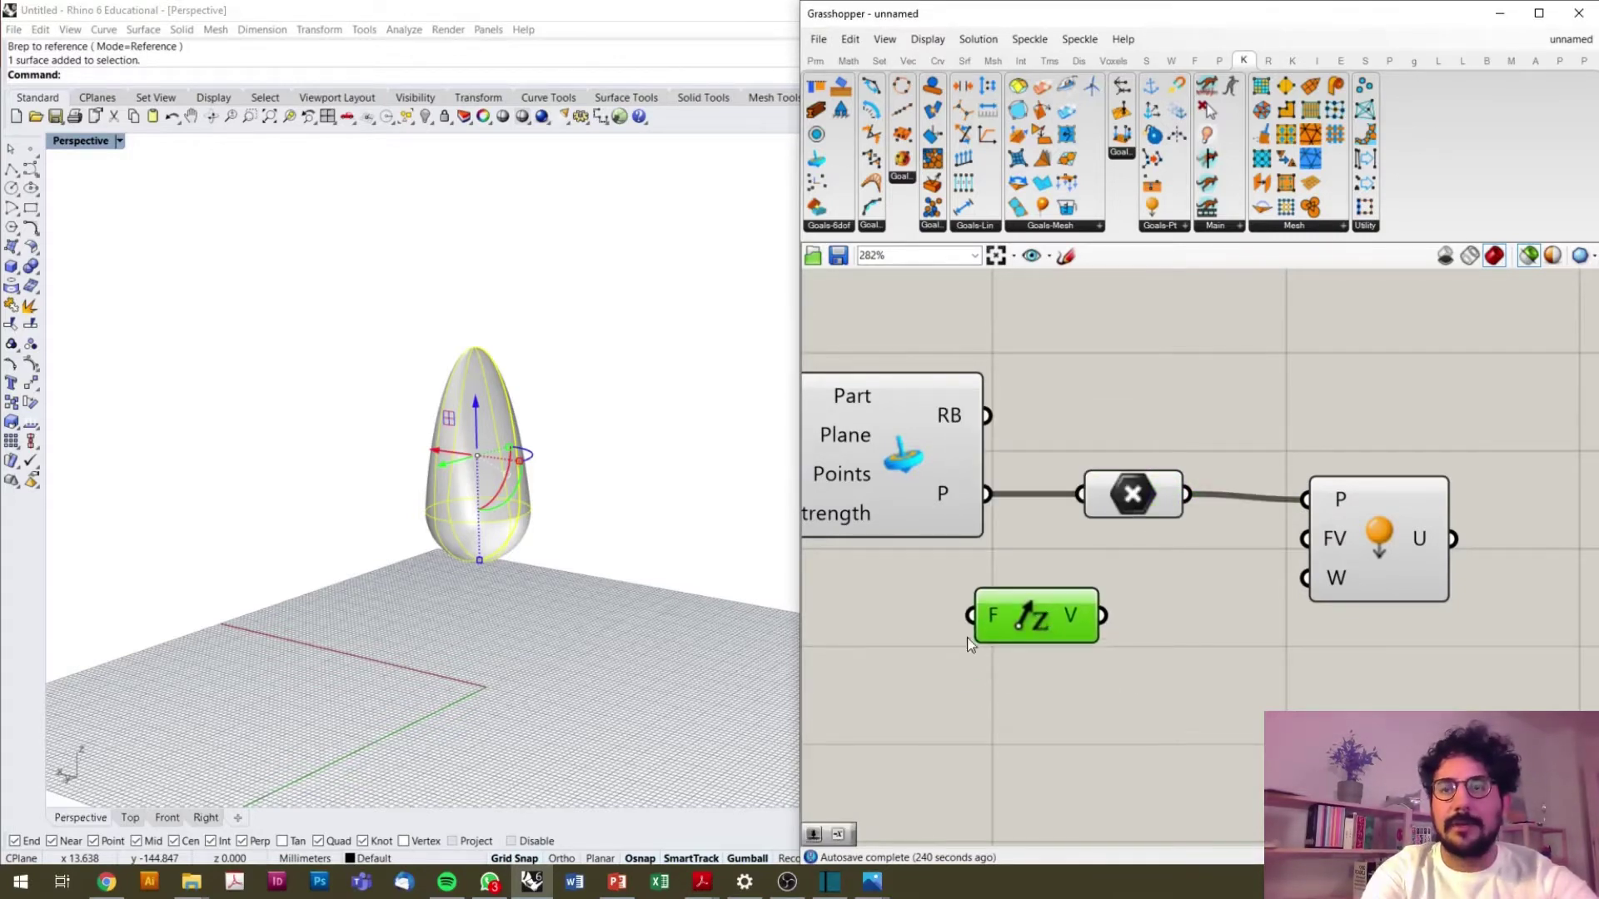
double_click(850, 629)
text(9.8)
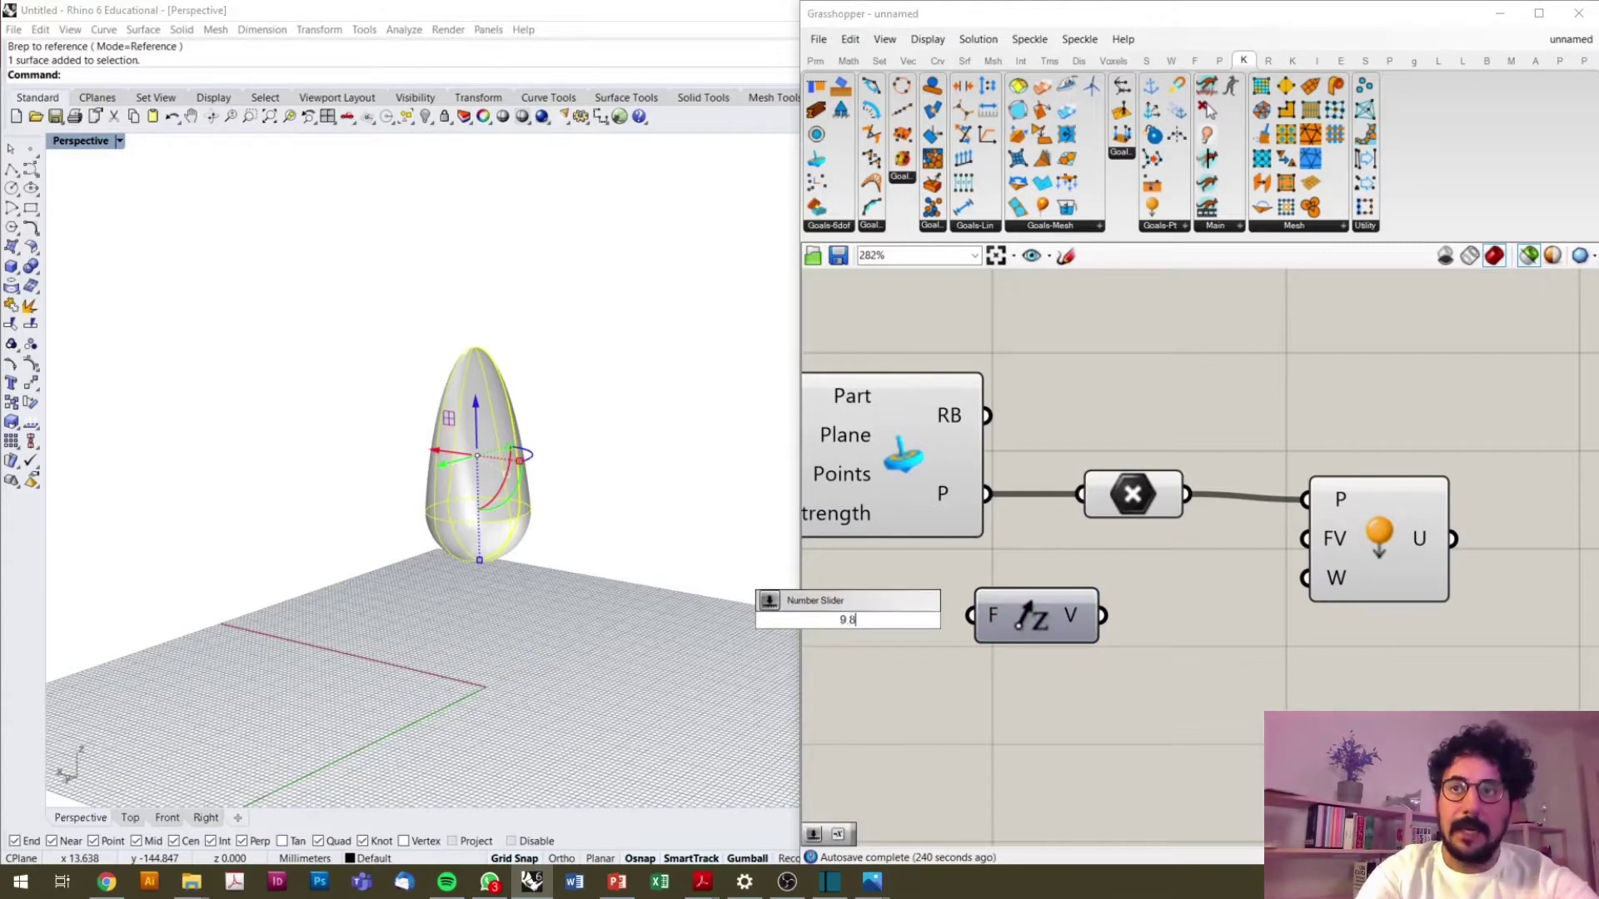
key(Return)
drag(896, 626, 970, 616)
- Negate the Unit Z vector and wire it into the force goal's FV input
double_click(1181, 646)
text(n)
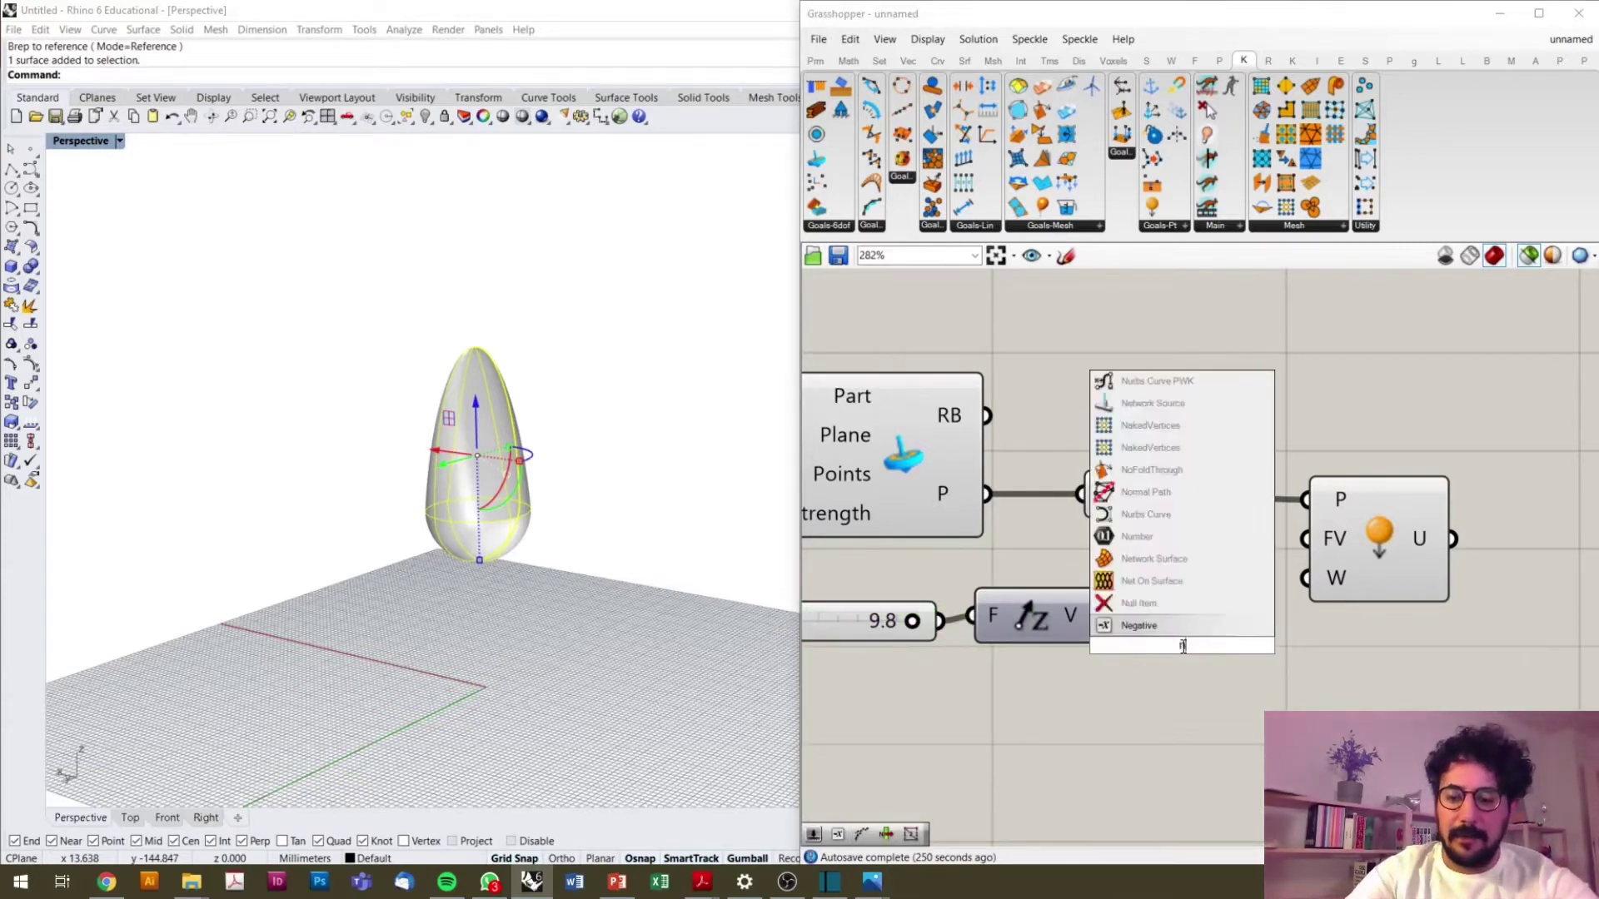
text(eg)
key(Return)
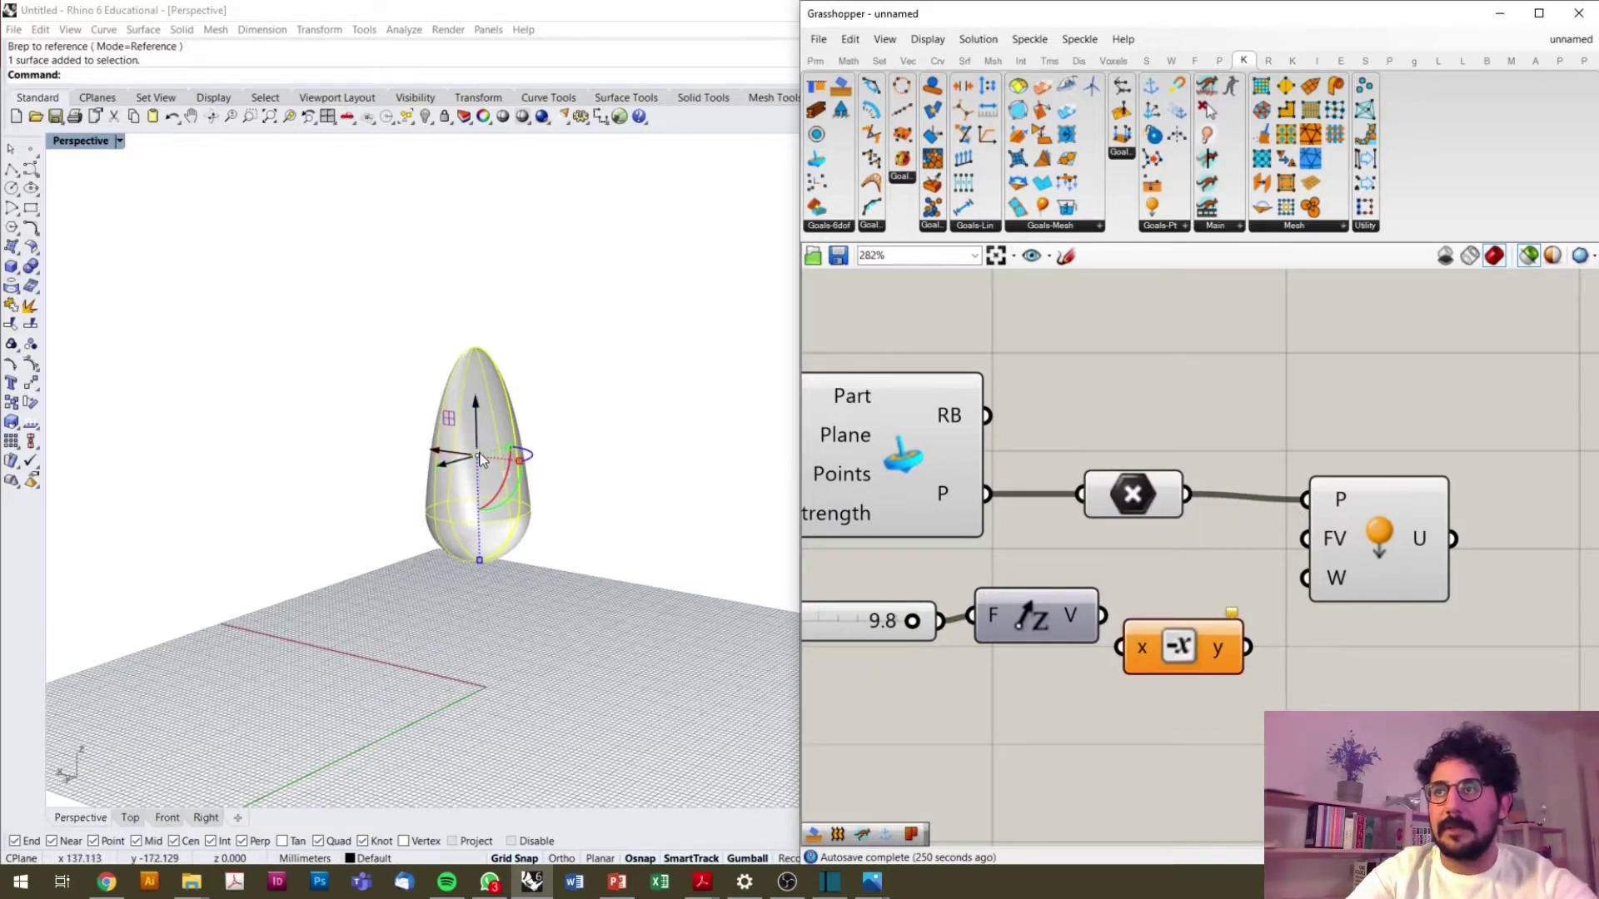
drag(1104, 615, 1119, 647)
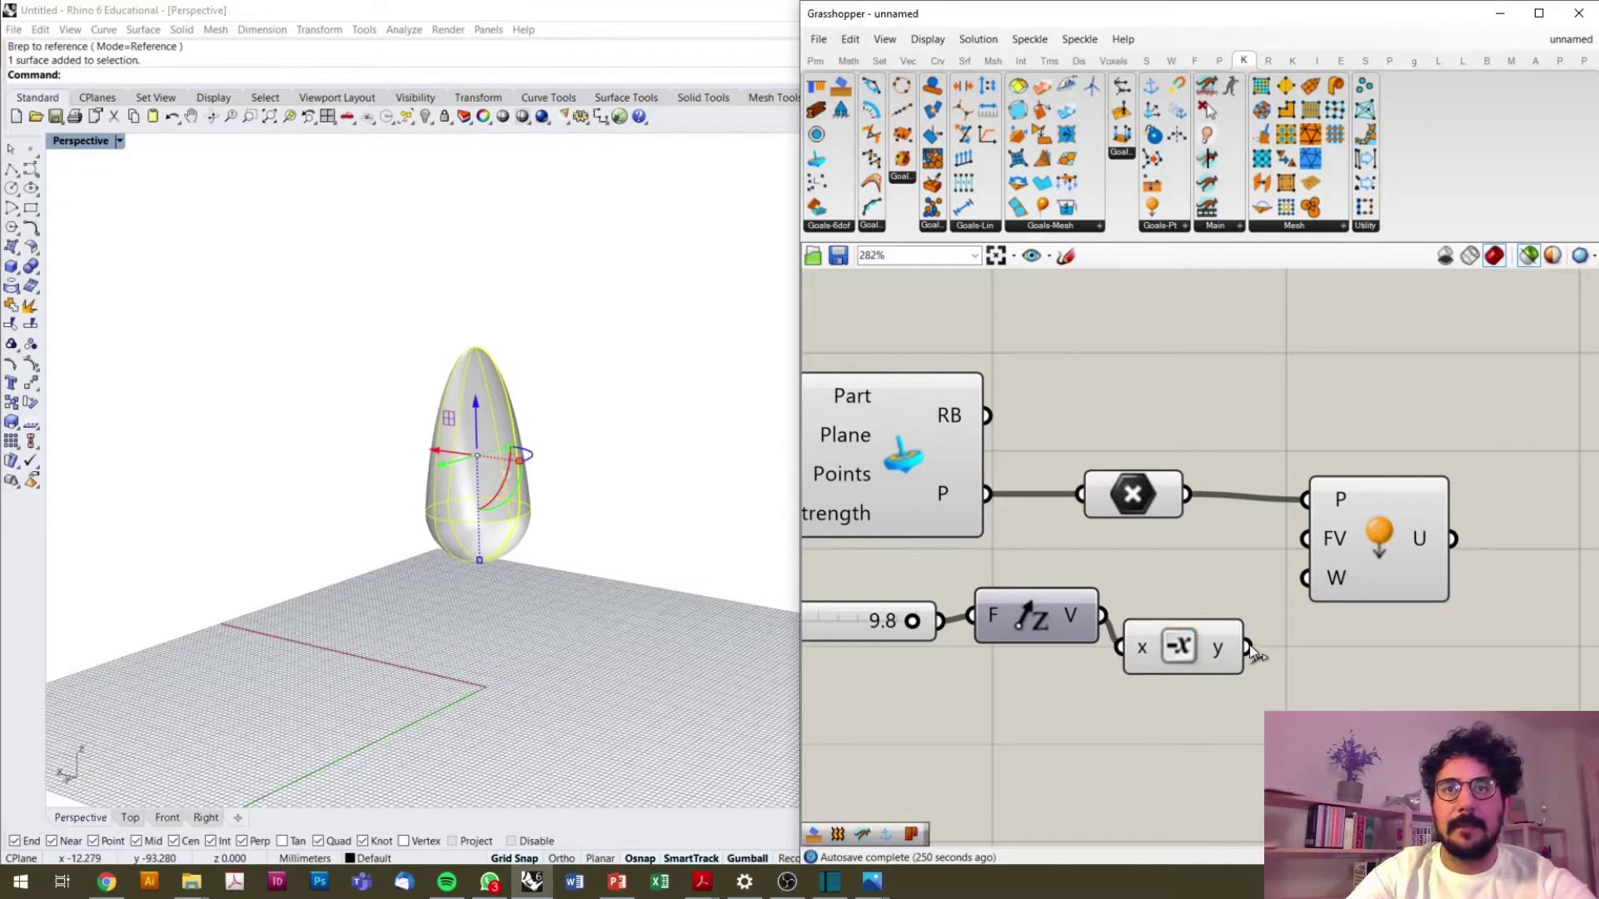
drag(1247, 648, 1306, 539)
drag(1193, 663, 1197, 633)
drag(1151, 501, 1173, 505)
drag(1360, 561, 1390, 551)
scroll(1390, 553, down, 3)
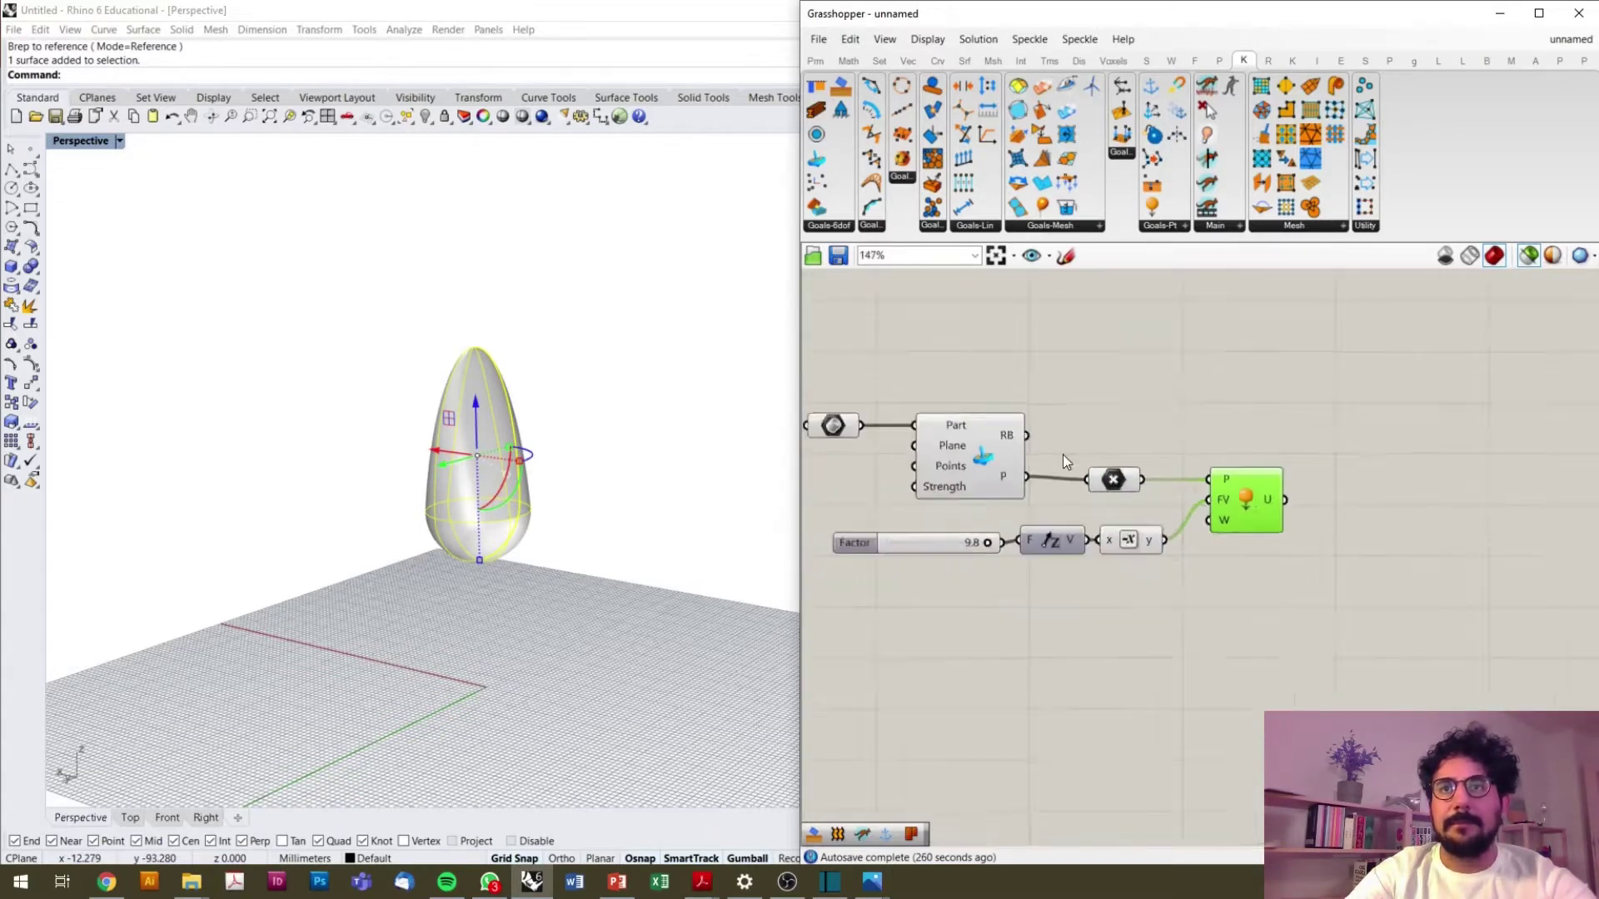
scroll(1062, 453, up, 2)
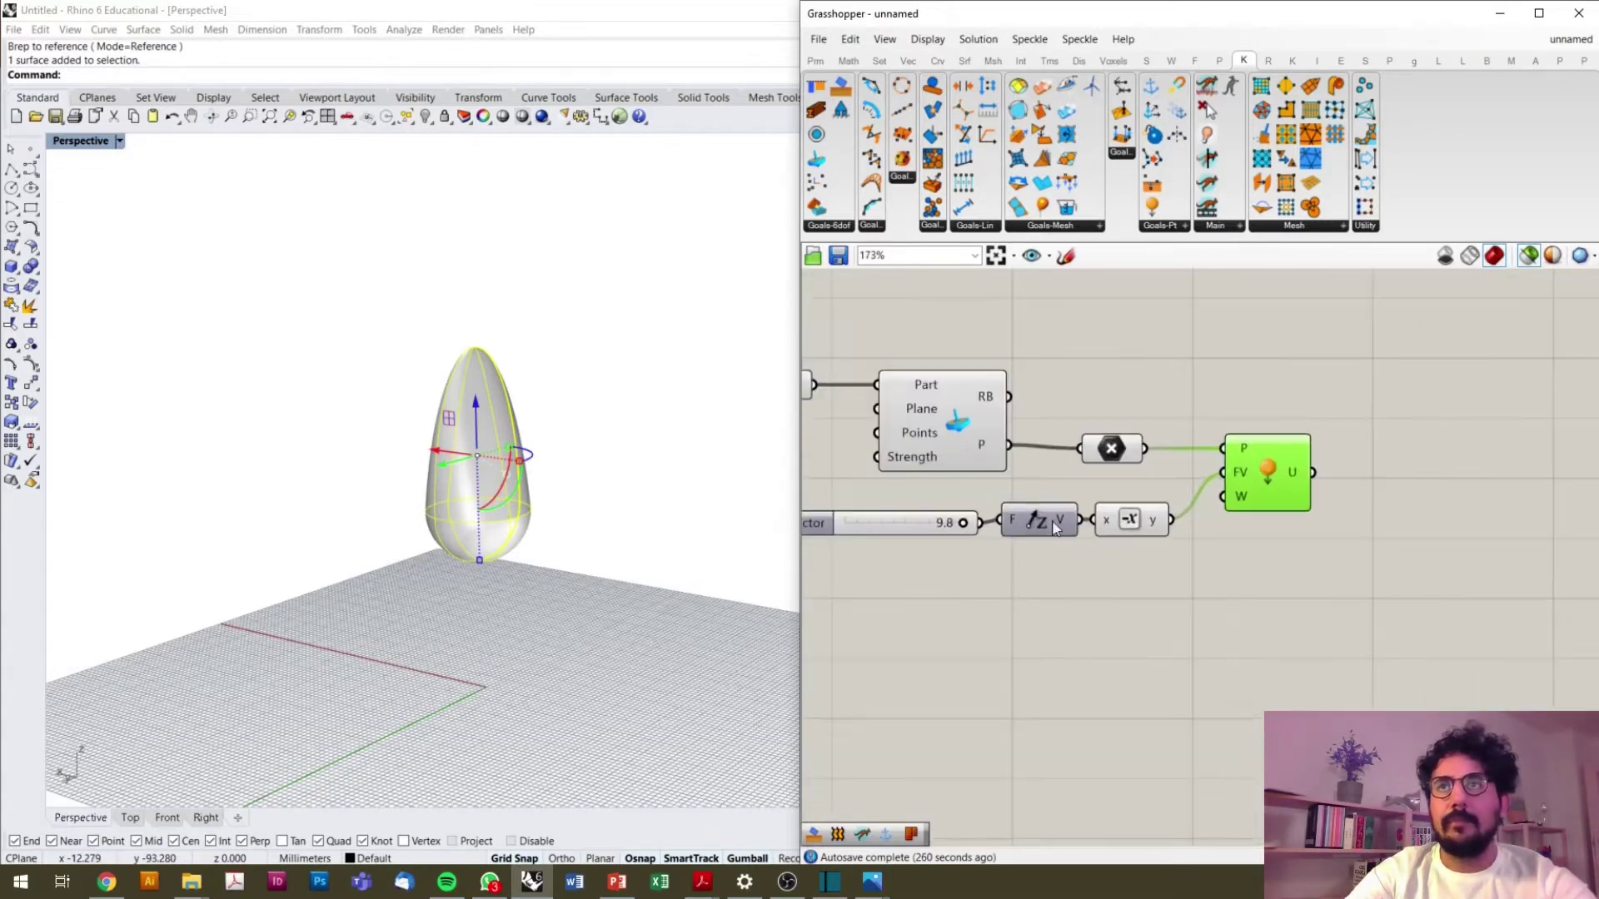
- Add a SolidPlaneCollide goal from Goals-6dof with the Brep as its Solid
click(842, 234)
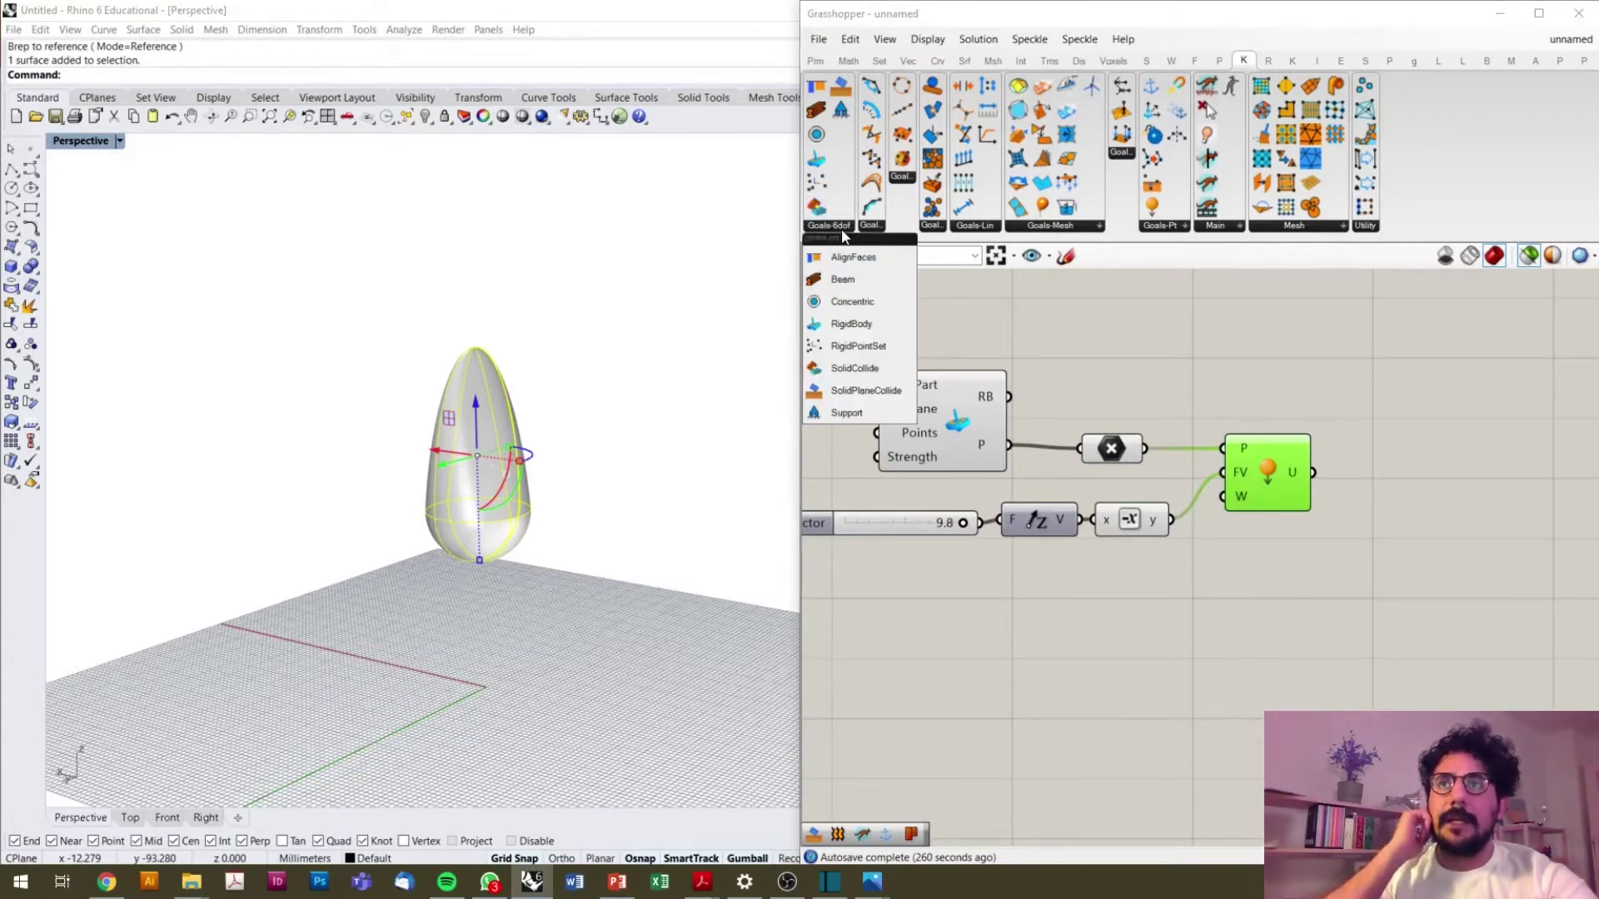
drag(871, 388, 1189, 646)
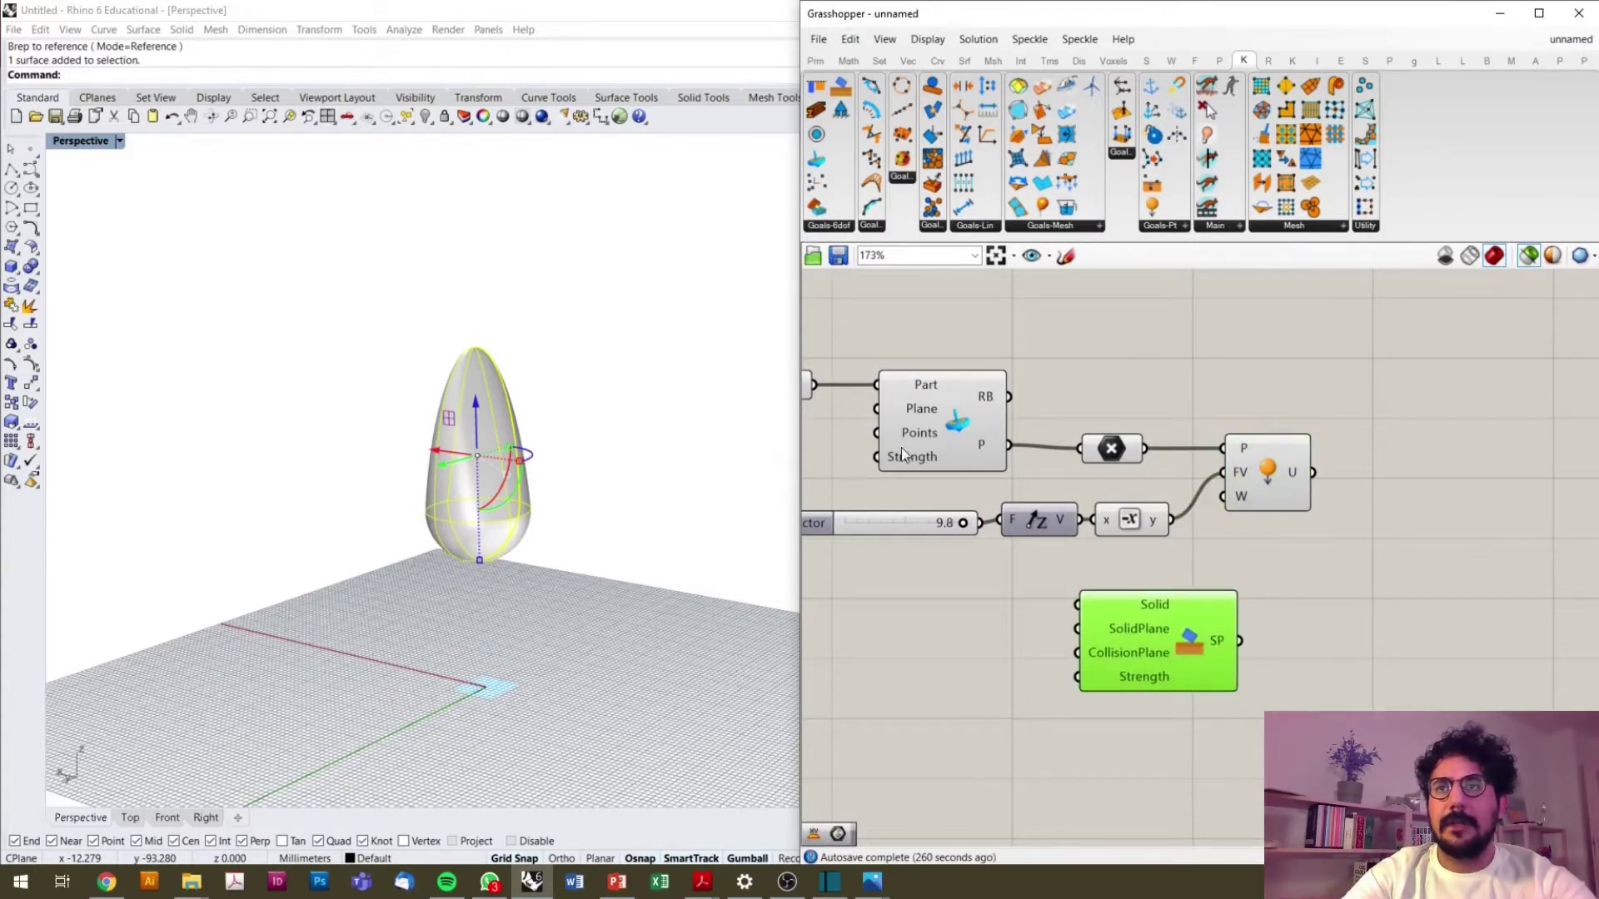
drag(816, 388, 1079, 605)
click(983, 632)
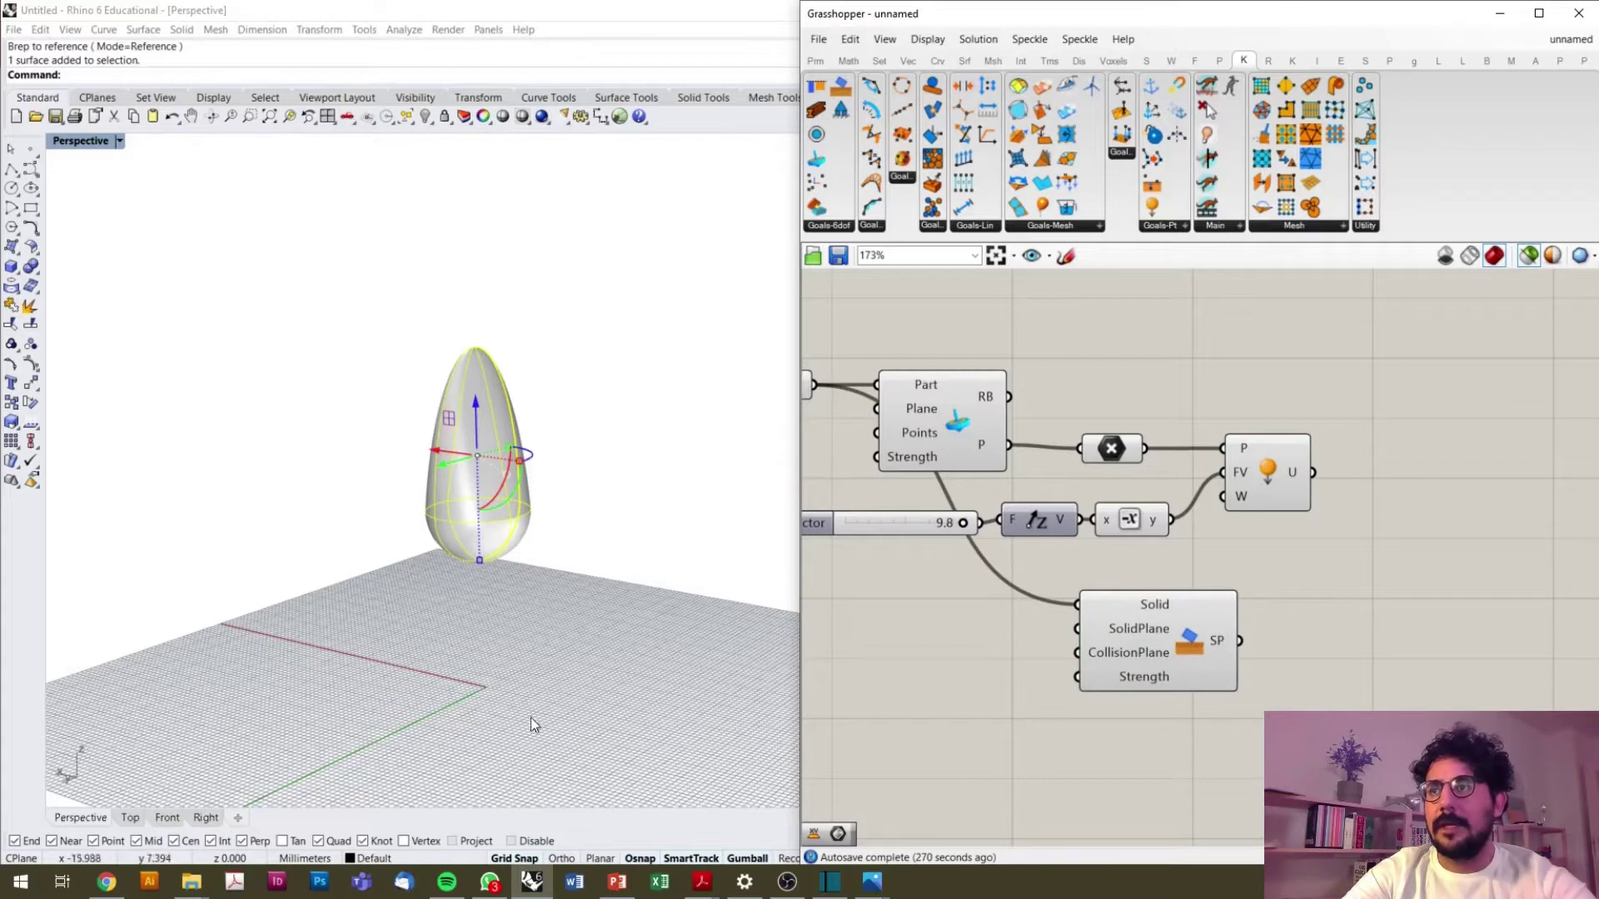
- Connect an XY Plane component to the collider's CollisionPlane input
double_click(929, 670)
text(xy)
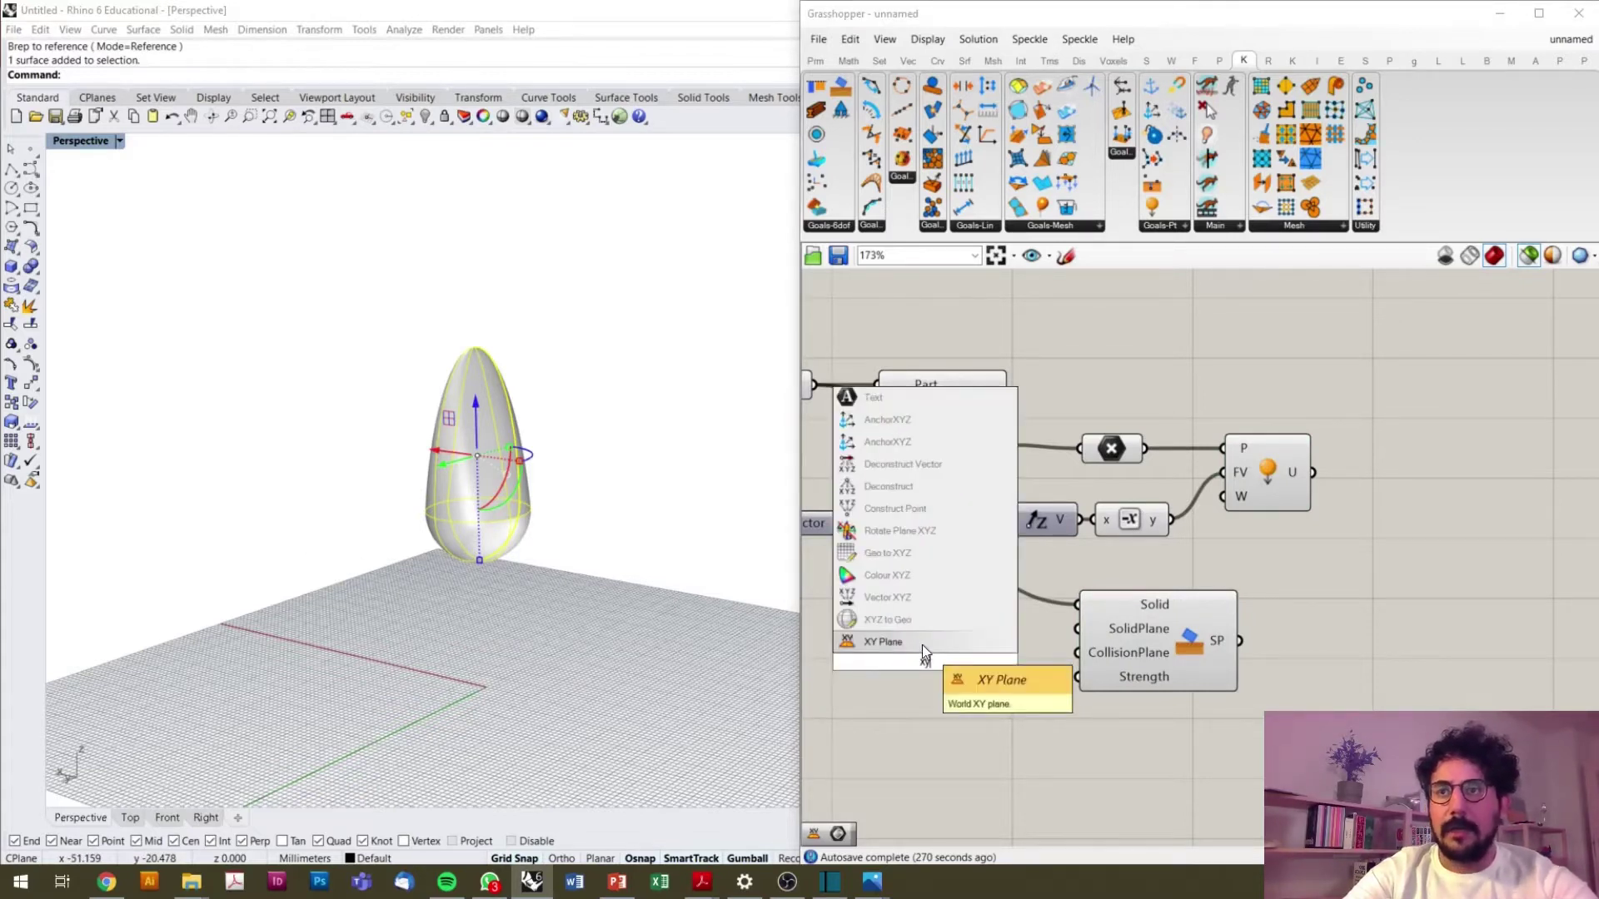
click(922, 645)
drag(968, 662, 1074, 654)
drag(936, 669, 930, 658)
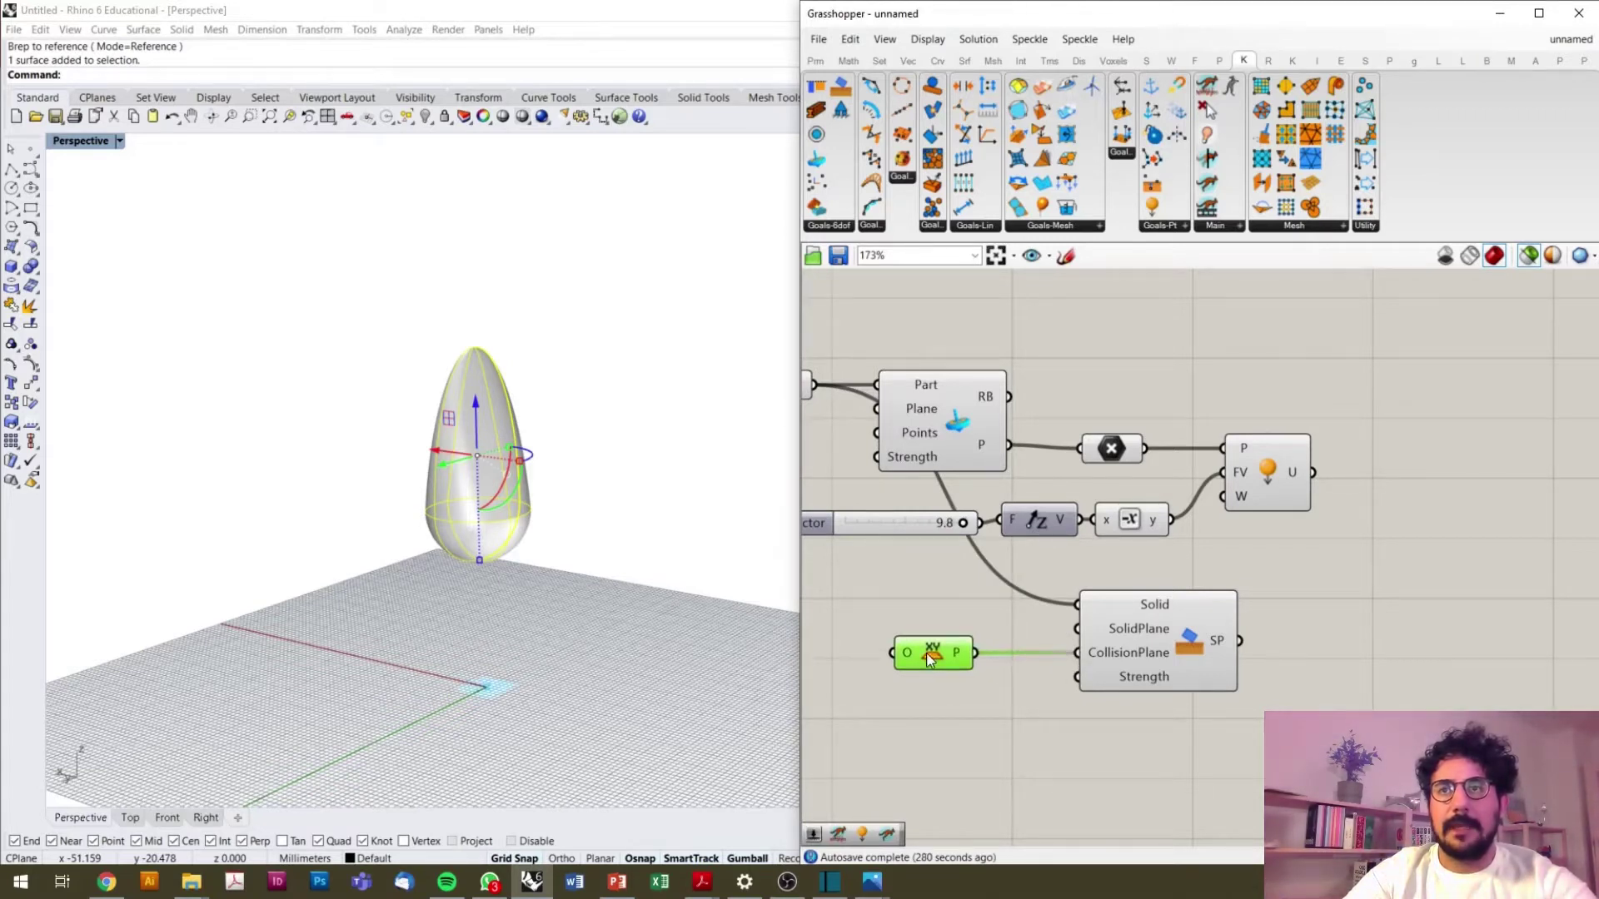
- Wire the rigid body's planes into the collider's SolidPlane input
click(984, 460)
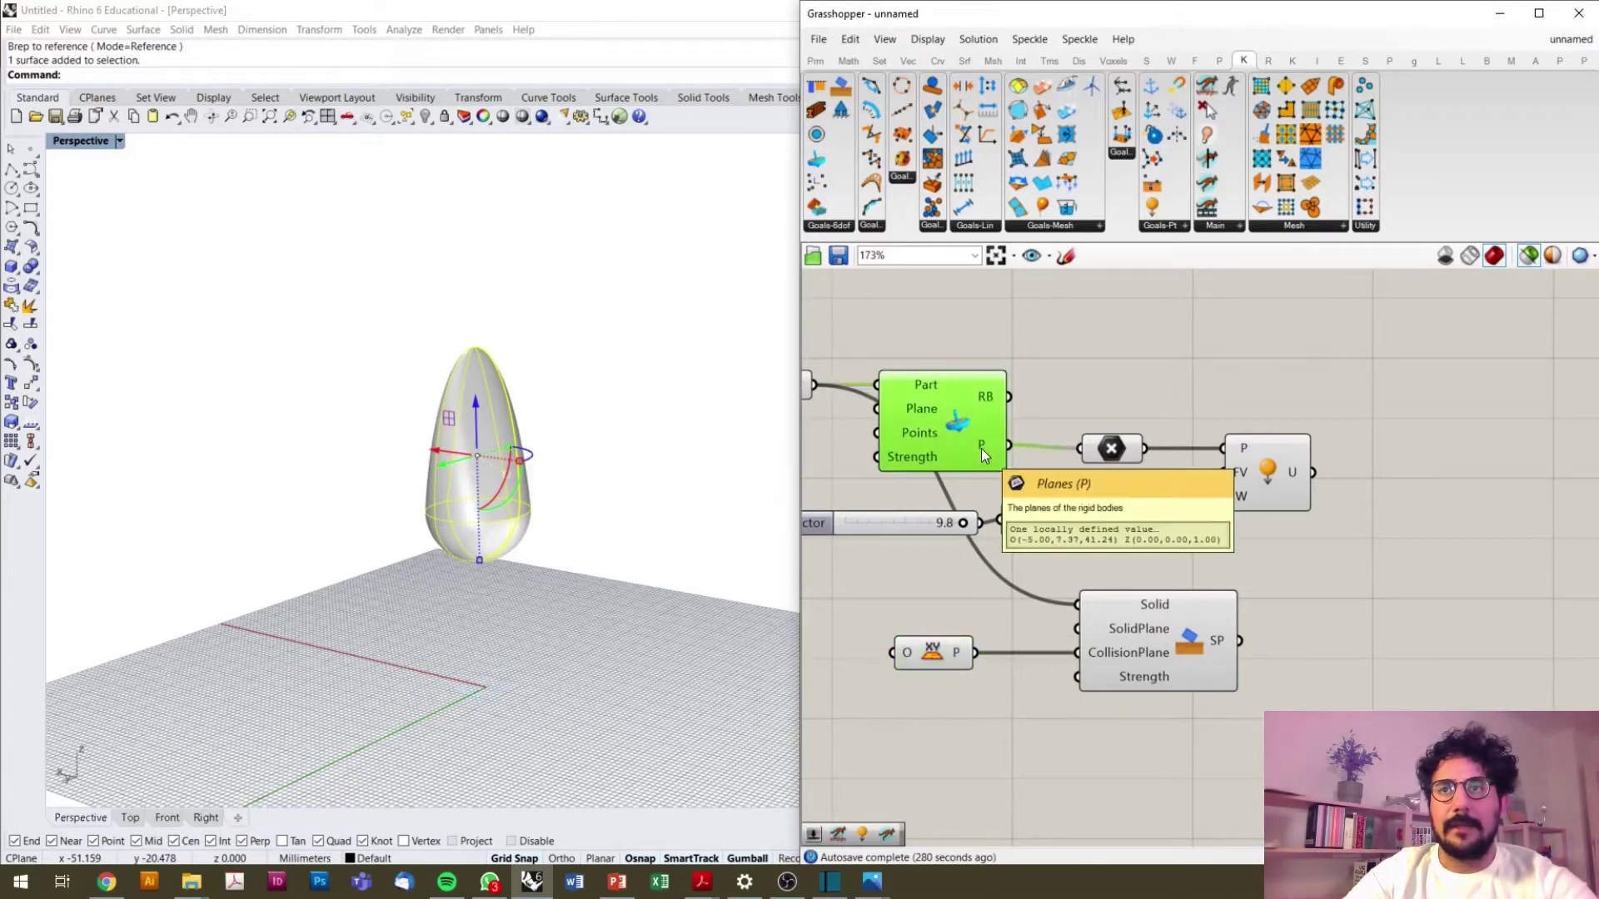
drag(1009, 447, 1080, 627)
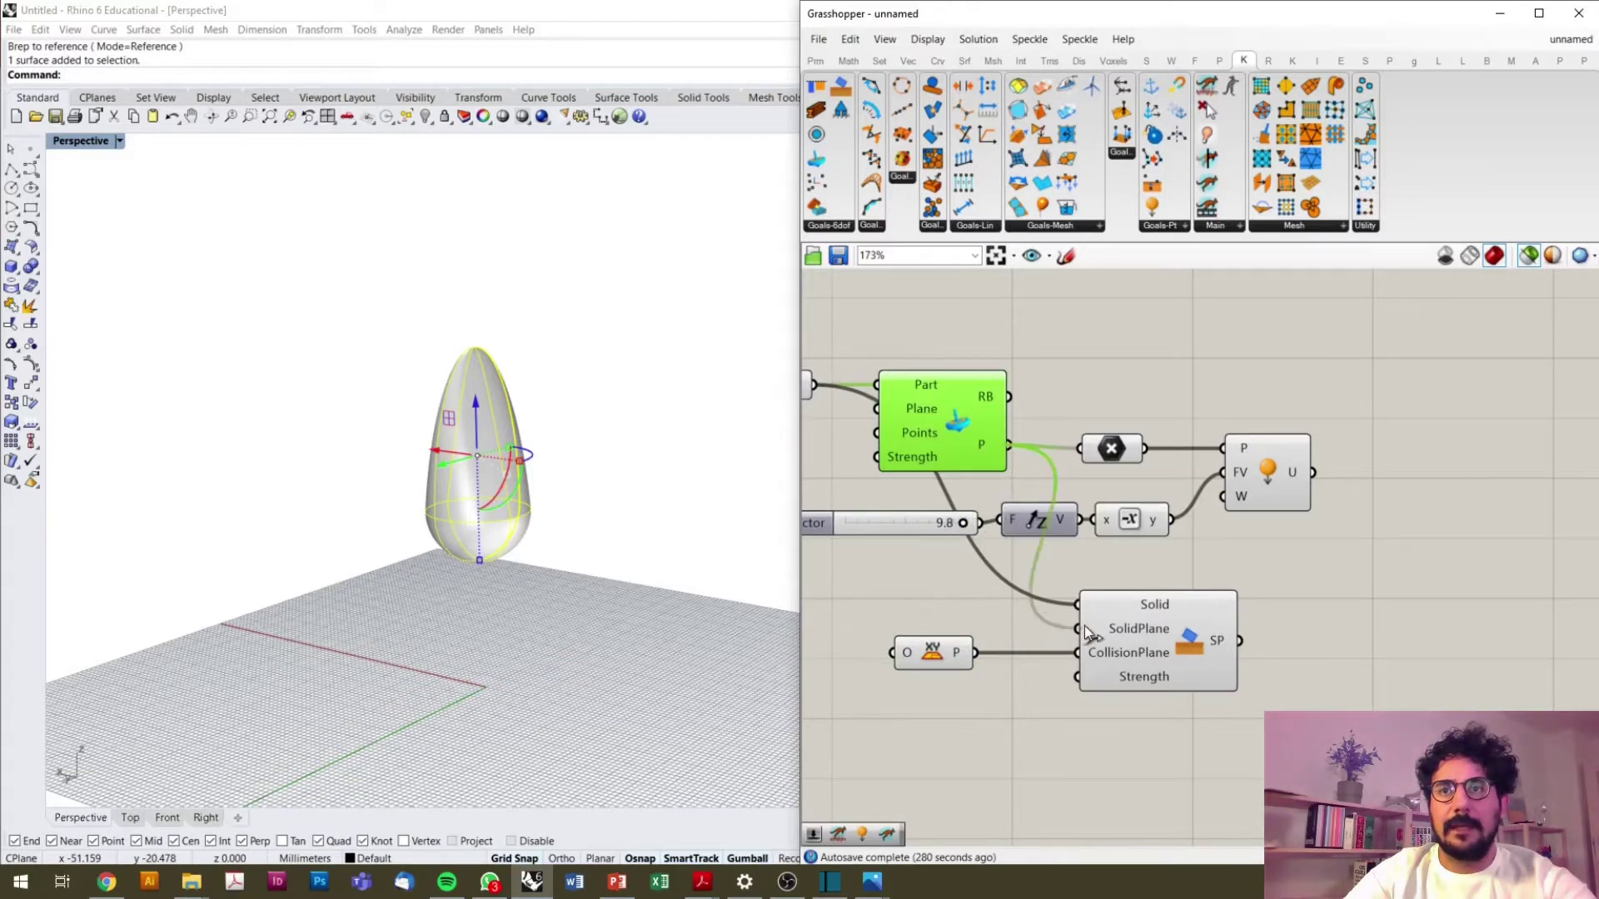
scroll(999, 569, down, 3)
scroll(1057, 578, up, 1)
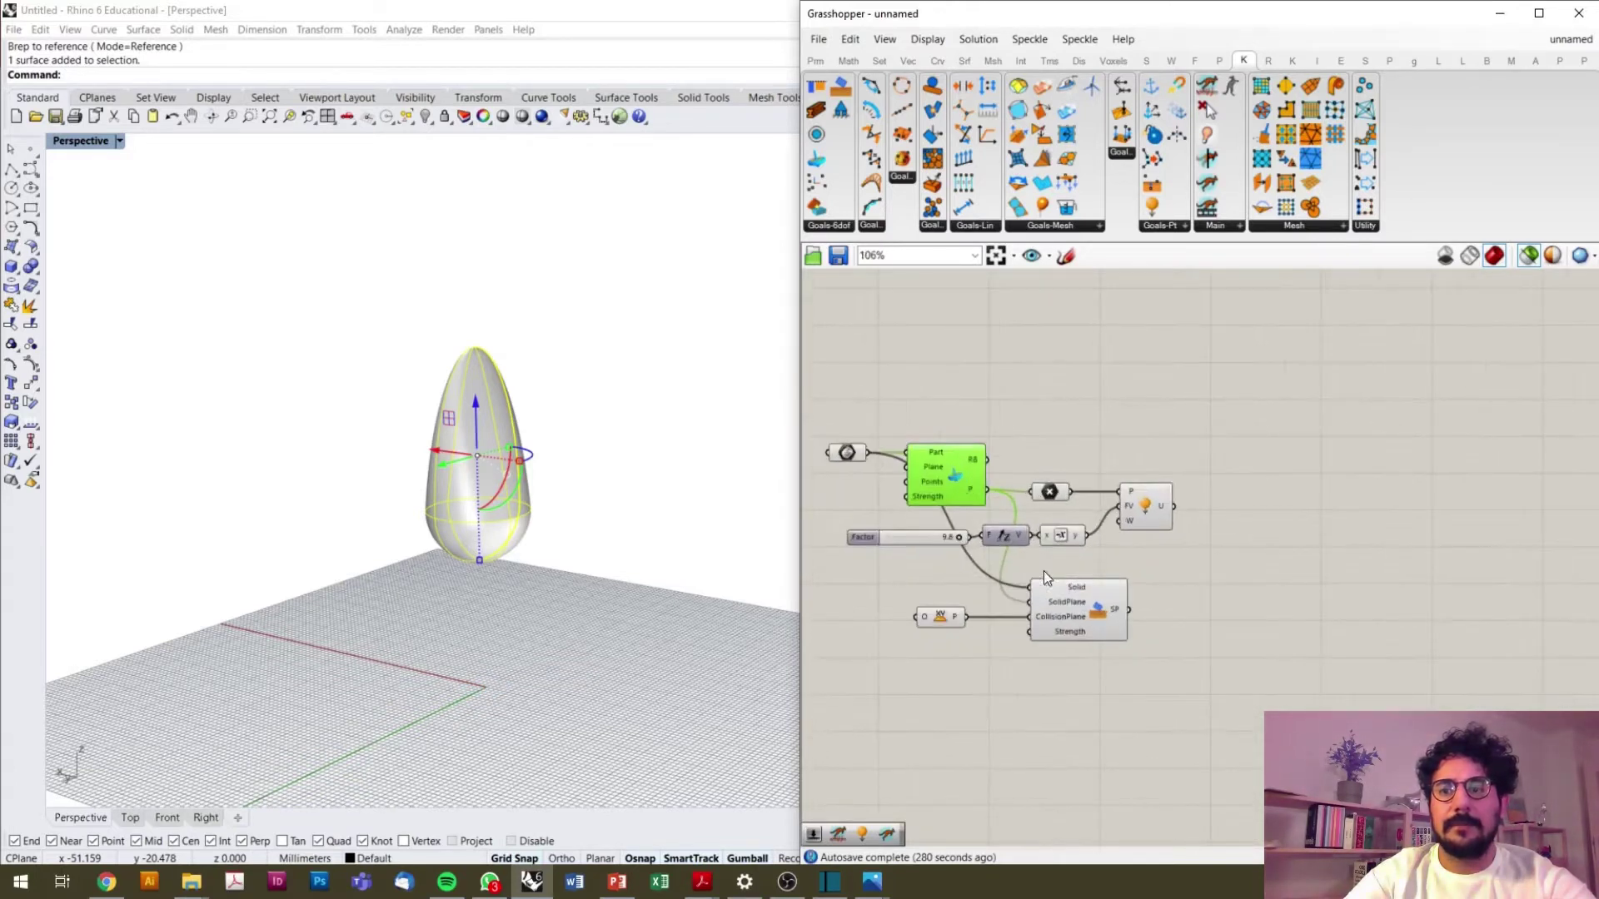
click(1309, 651)
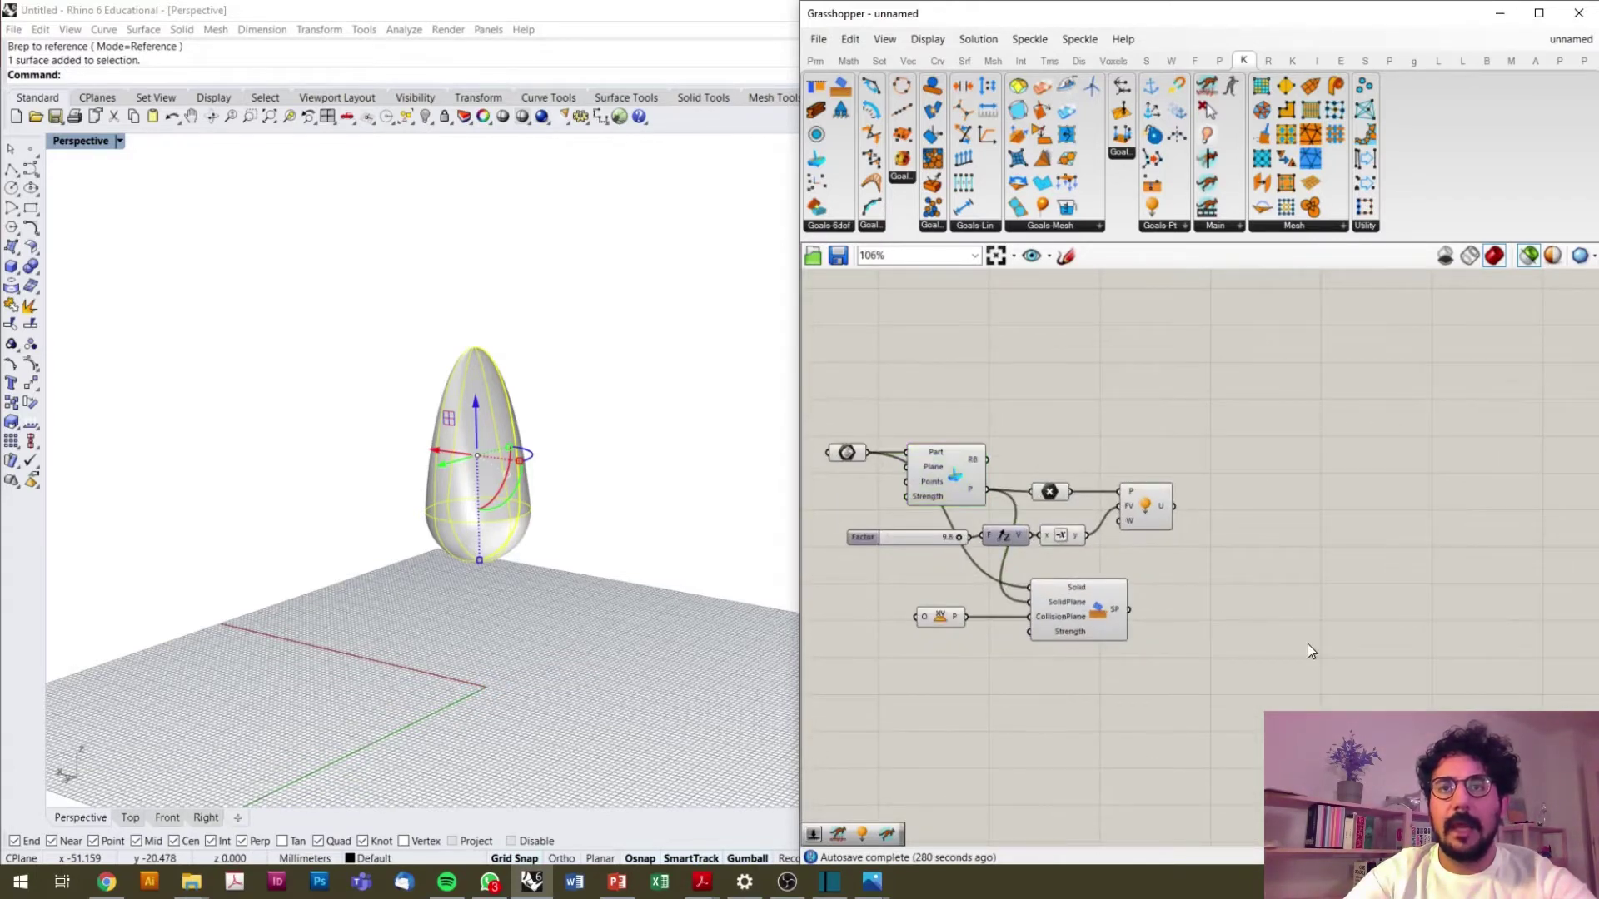
- Place a BouncySolver from the Kangaroo Main panel onto the canvas
double_click(1291, 564)
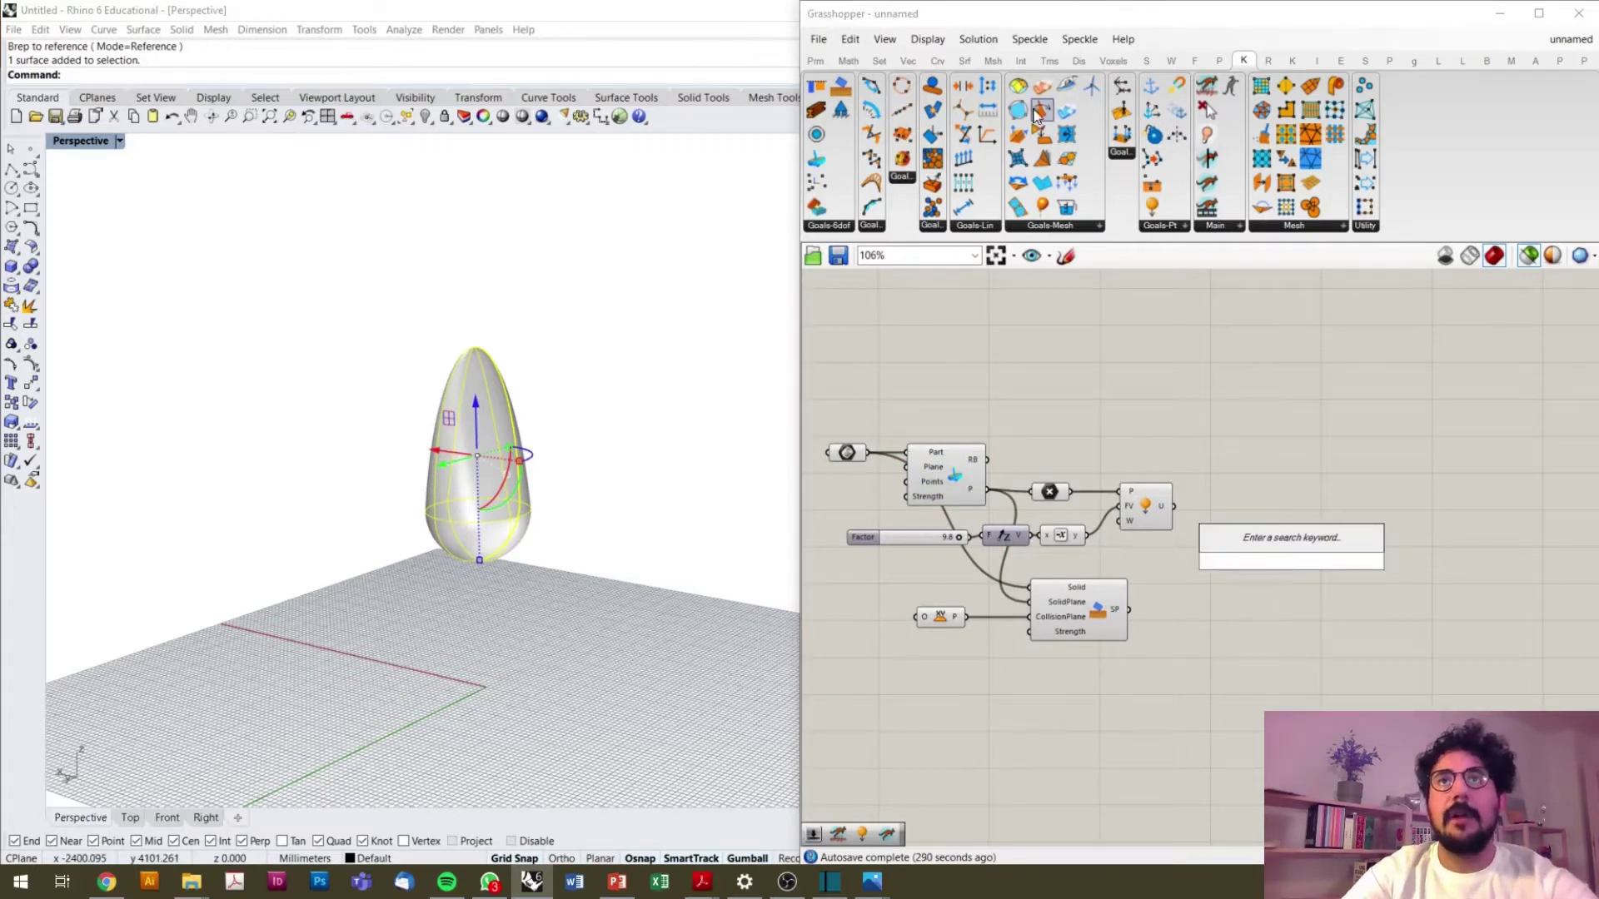
click(1257, 377)
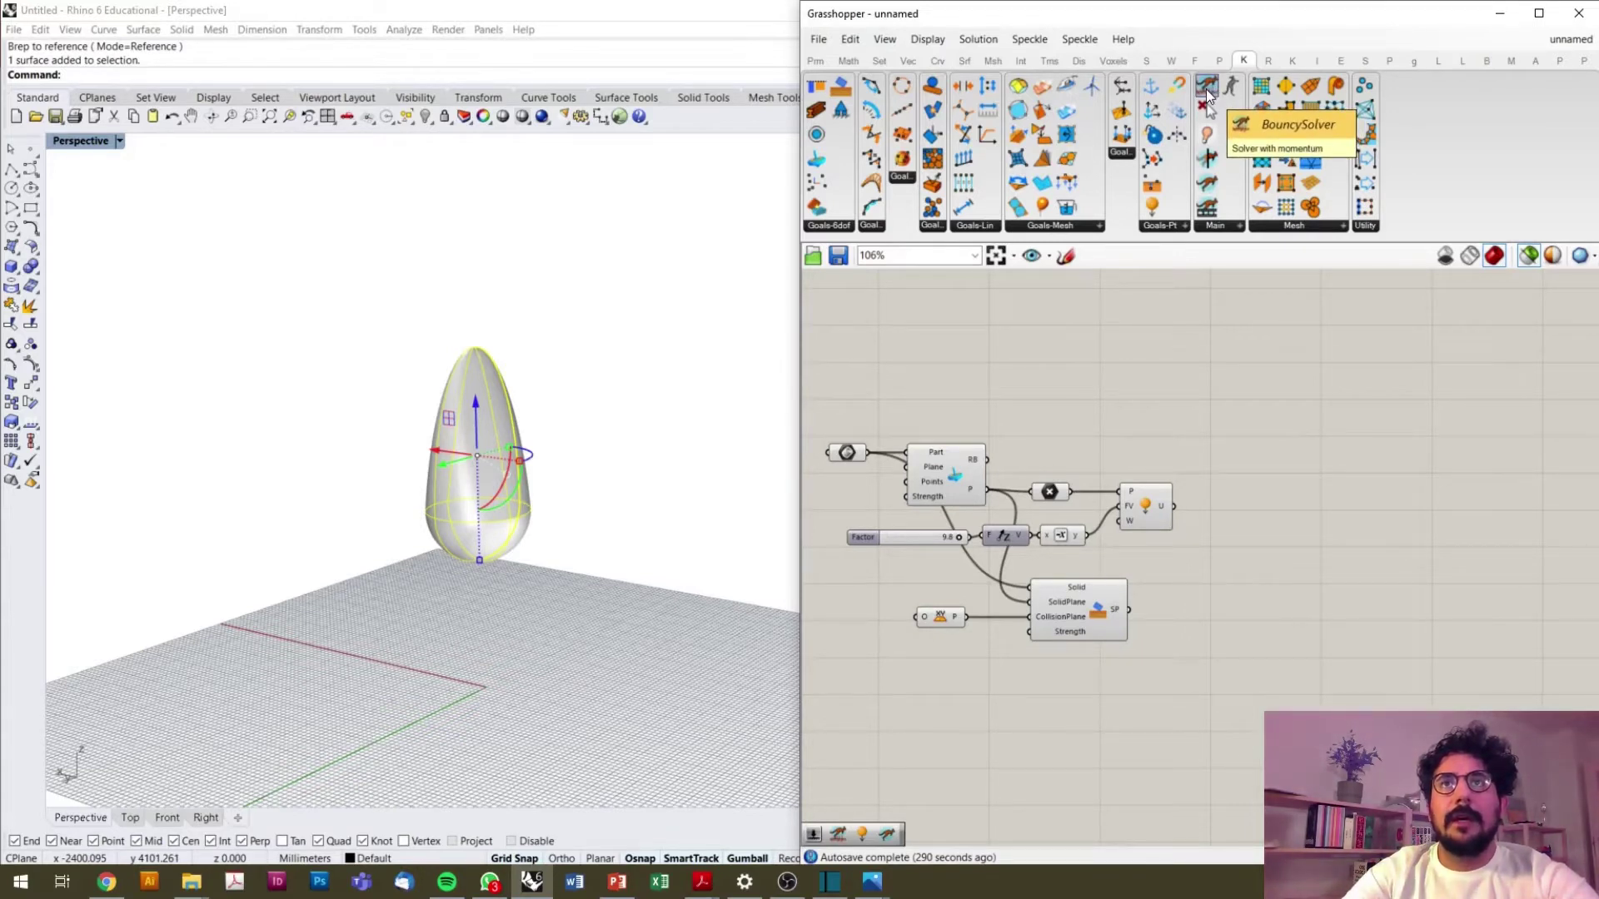
drag(1205, 88, 1403, 516)
scroll(1366, 554, up, 3)
click(1057, 553)
- Wire the force, rigid-body and collision goal outputs into the solver's GoalObjects
drag(992, 455, 1244, 405)
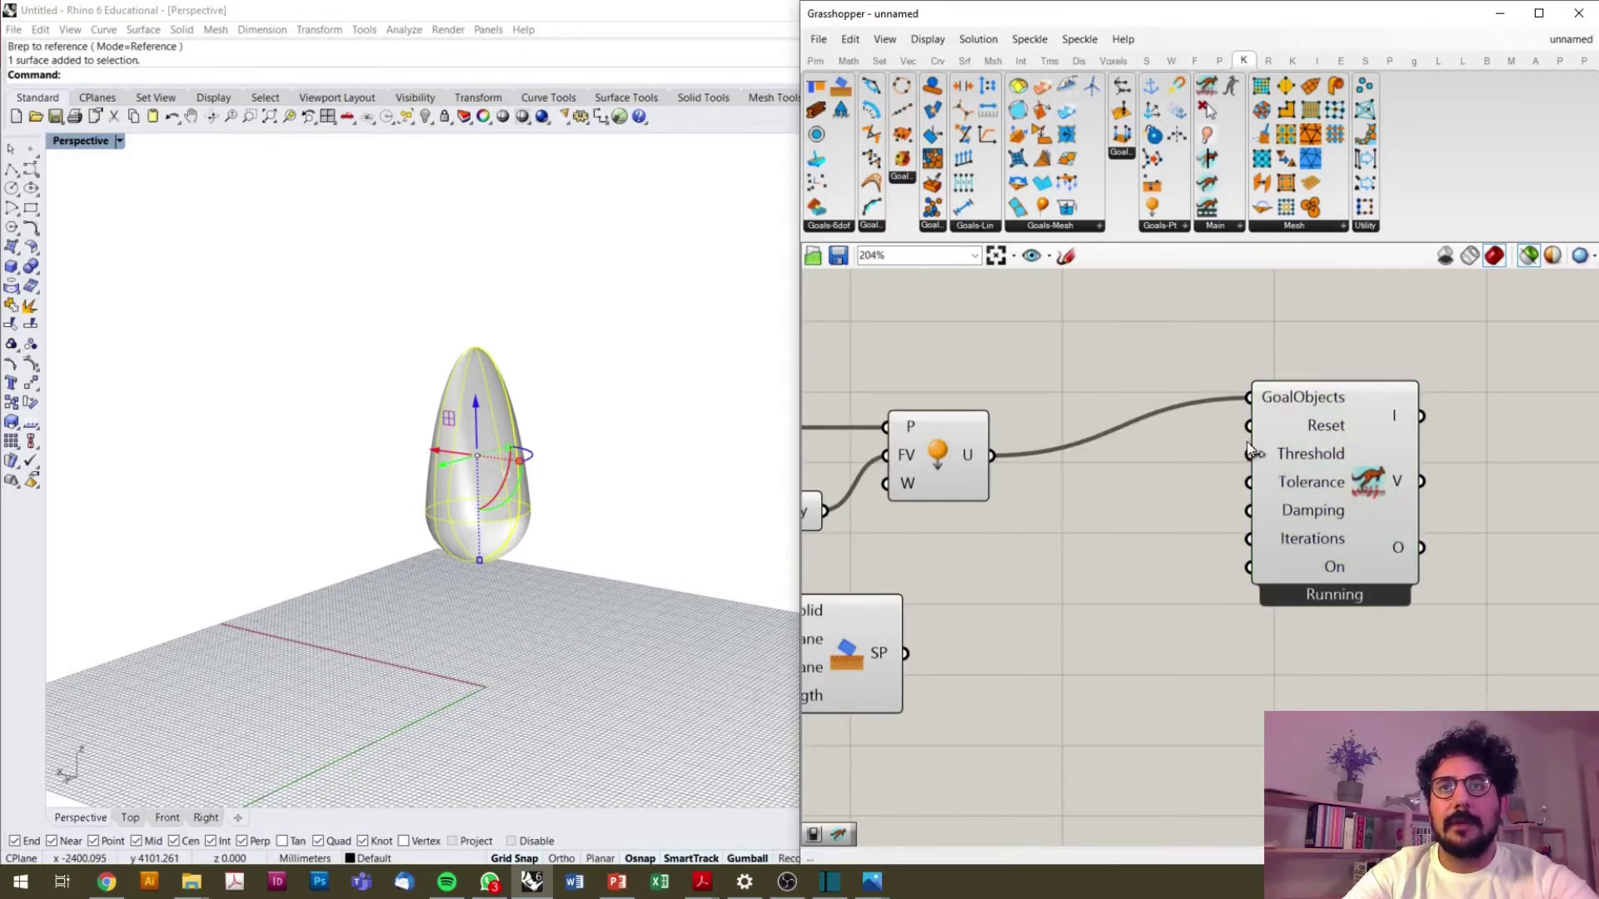
scroll(999, 419, down, 4)
drag(932, 408, 1304, 426)
drag(1363, 487, 1359, 470)
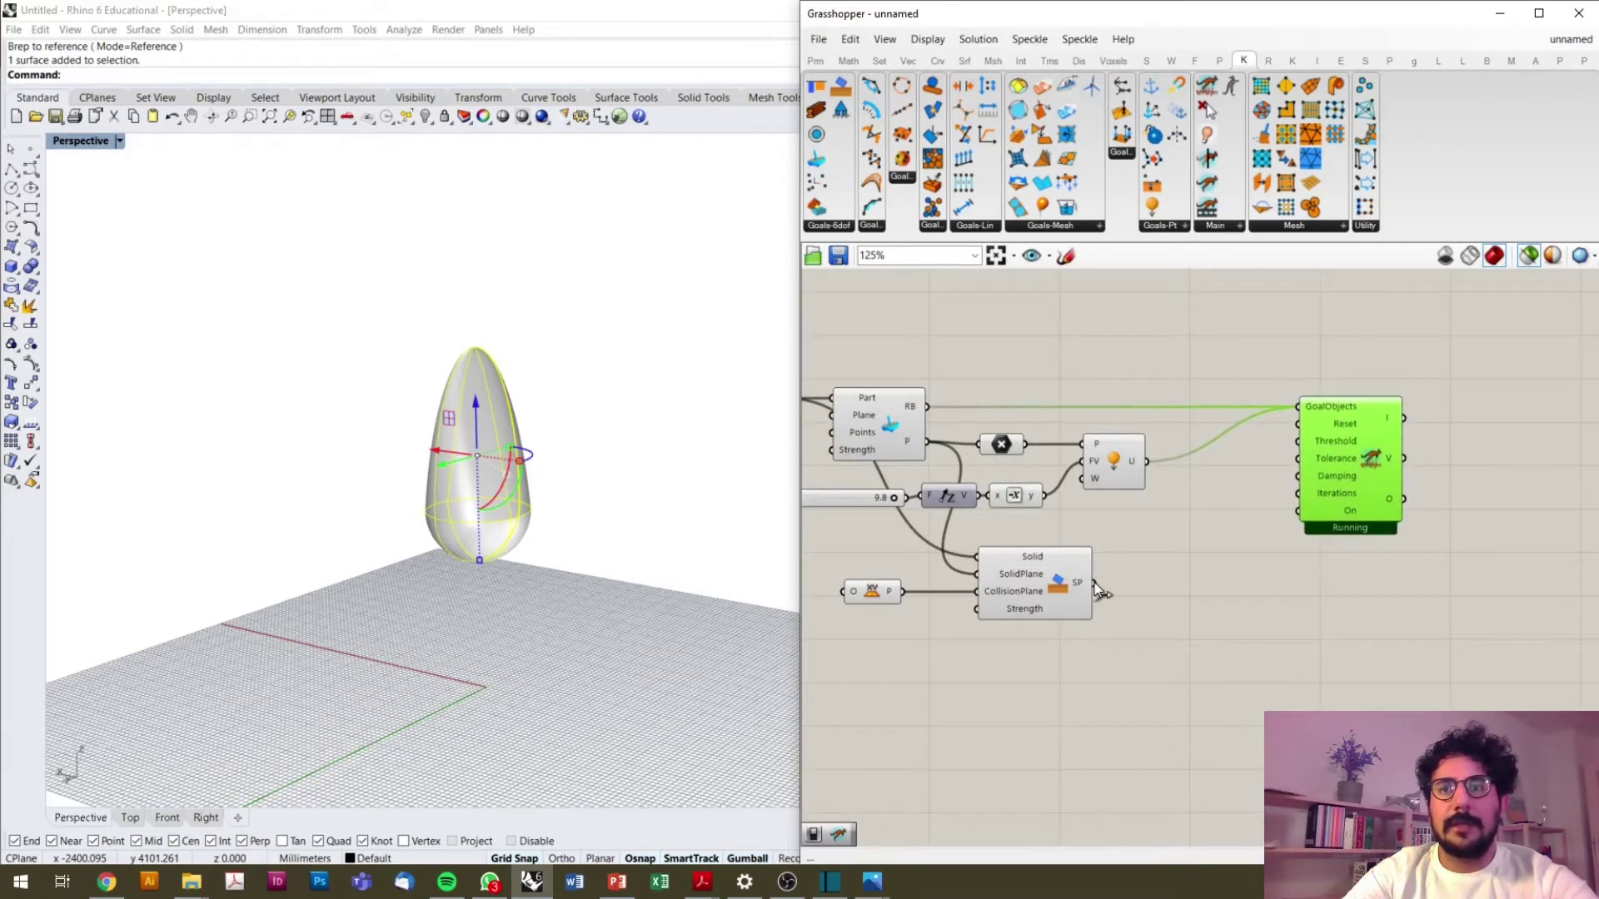
drag(1096, 583, 1291, 416)
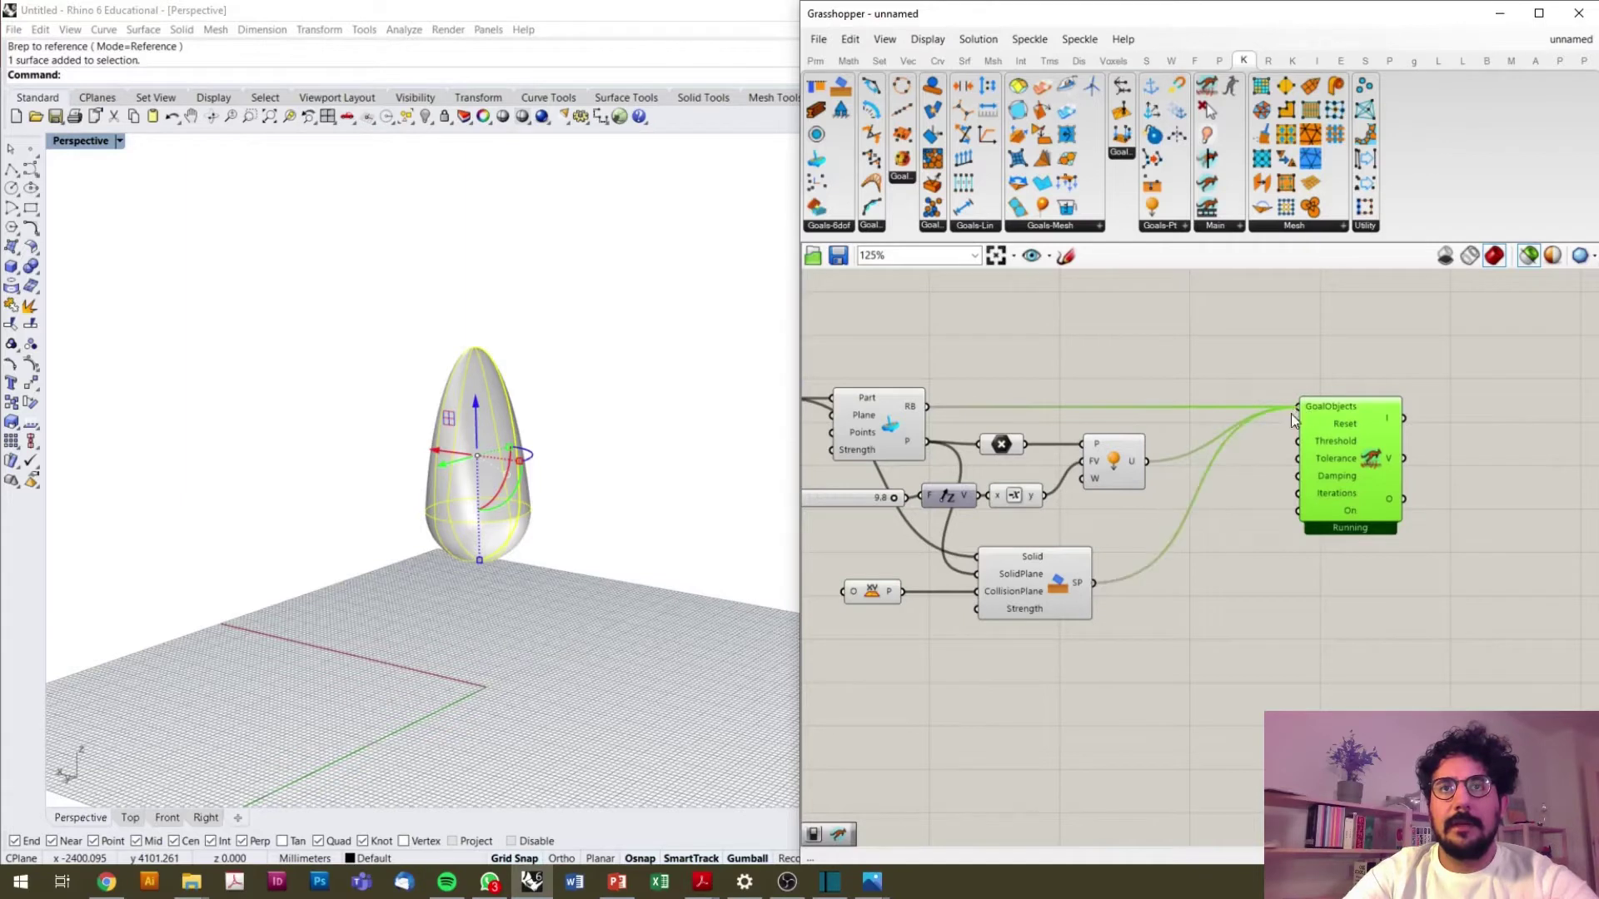
double_click(1222, 608)
- Place a Button and a Boolean Toggle beneath it on the canvas
text(b)
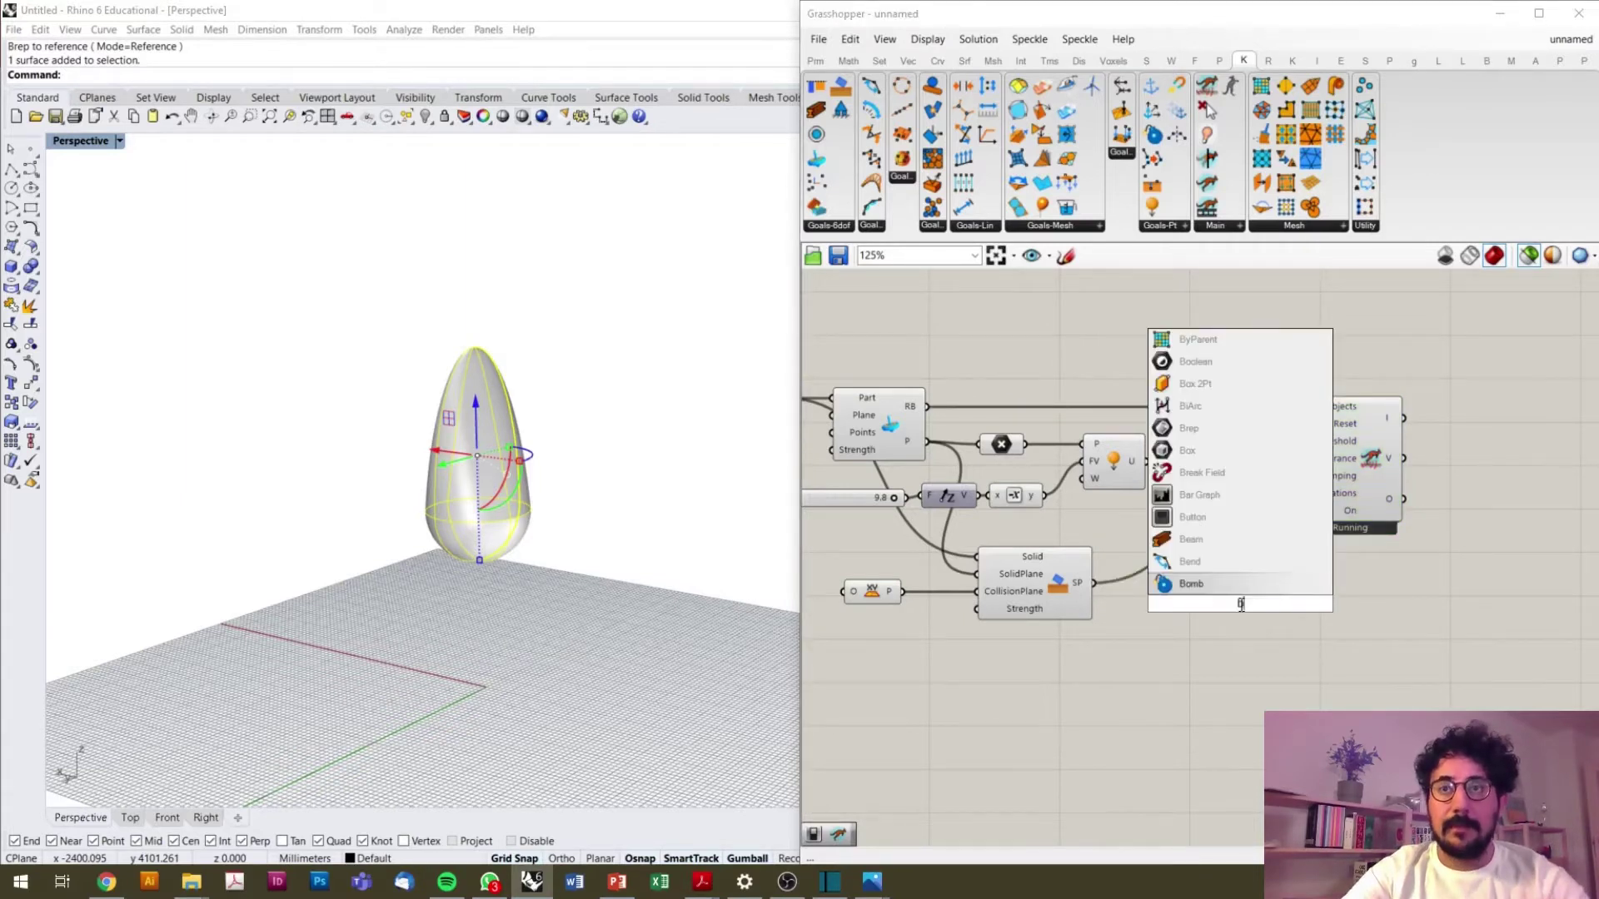
click(1228, 518)
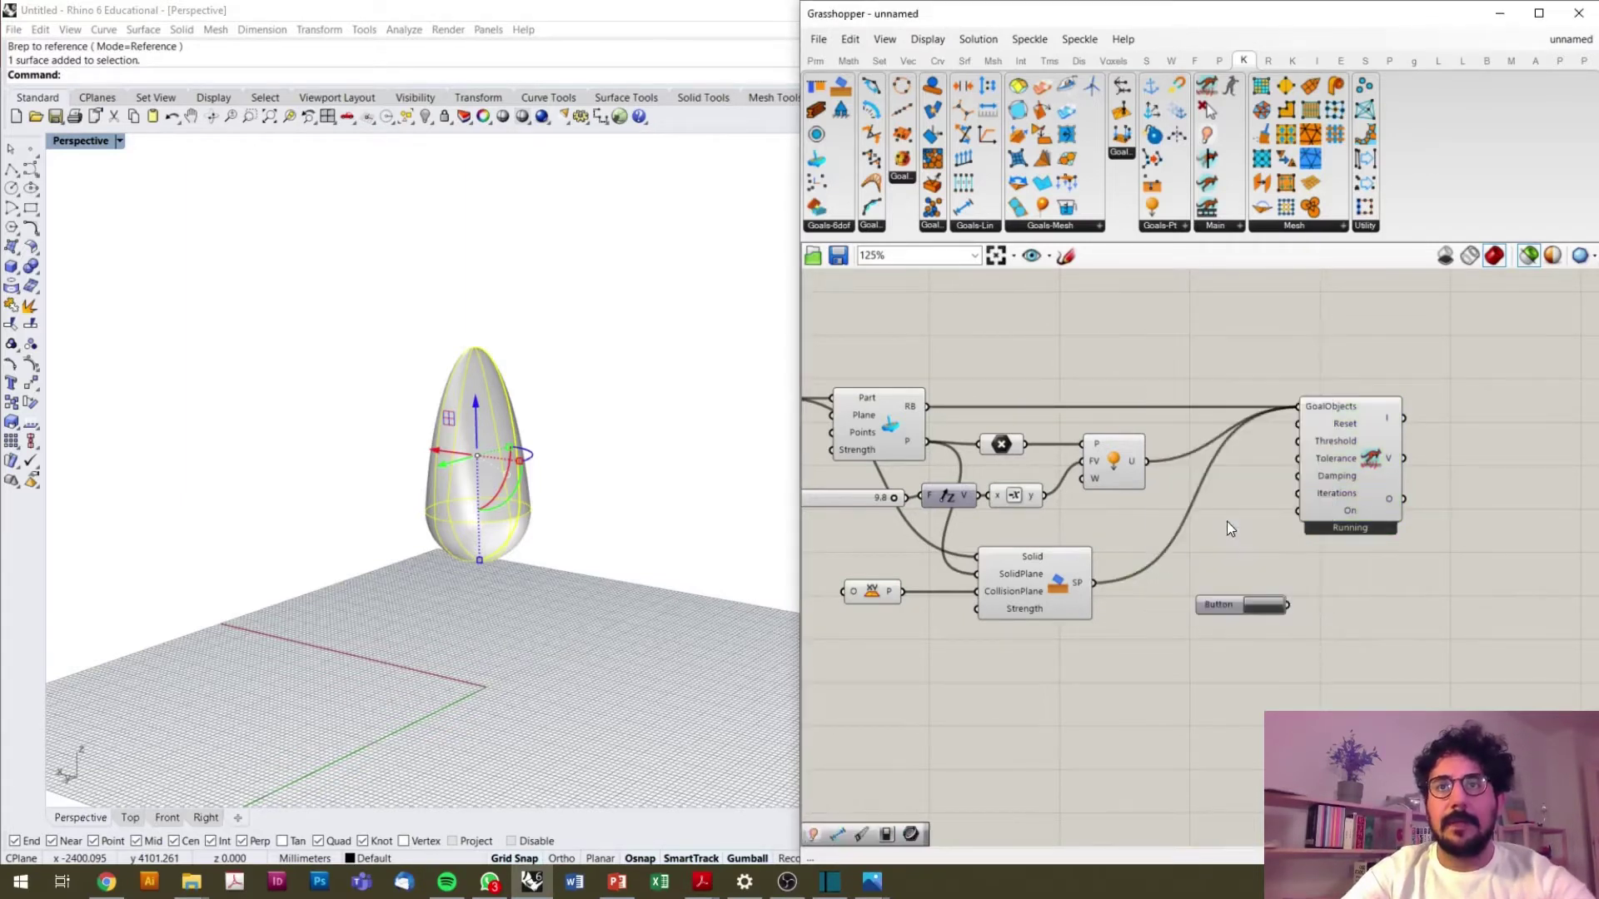
double_click(1252, 654)
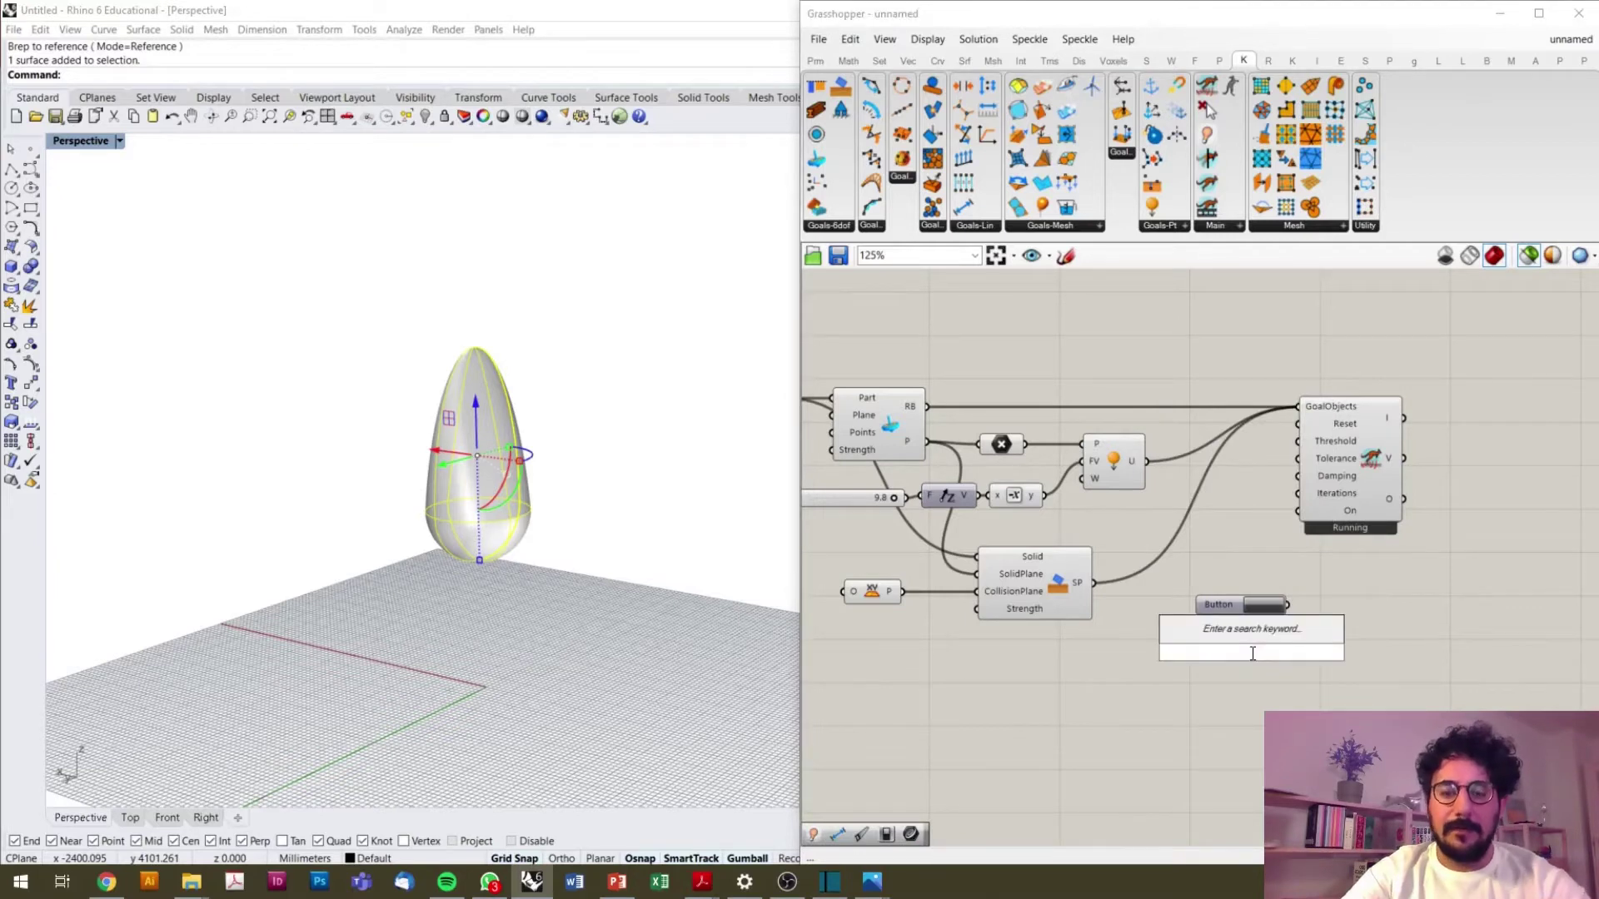
text(to)
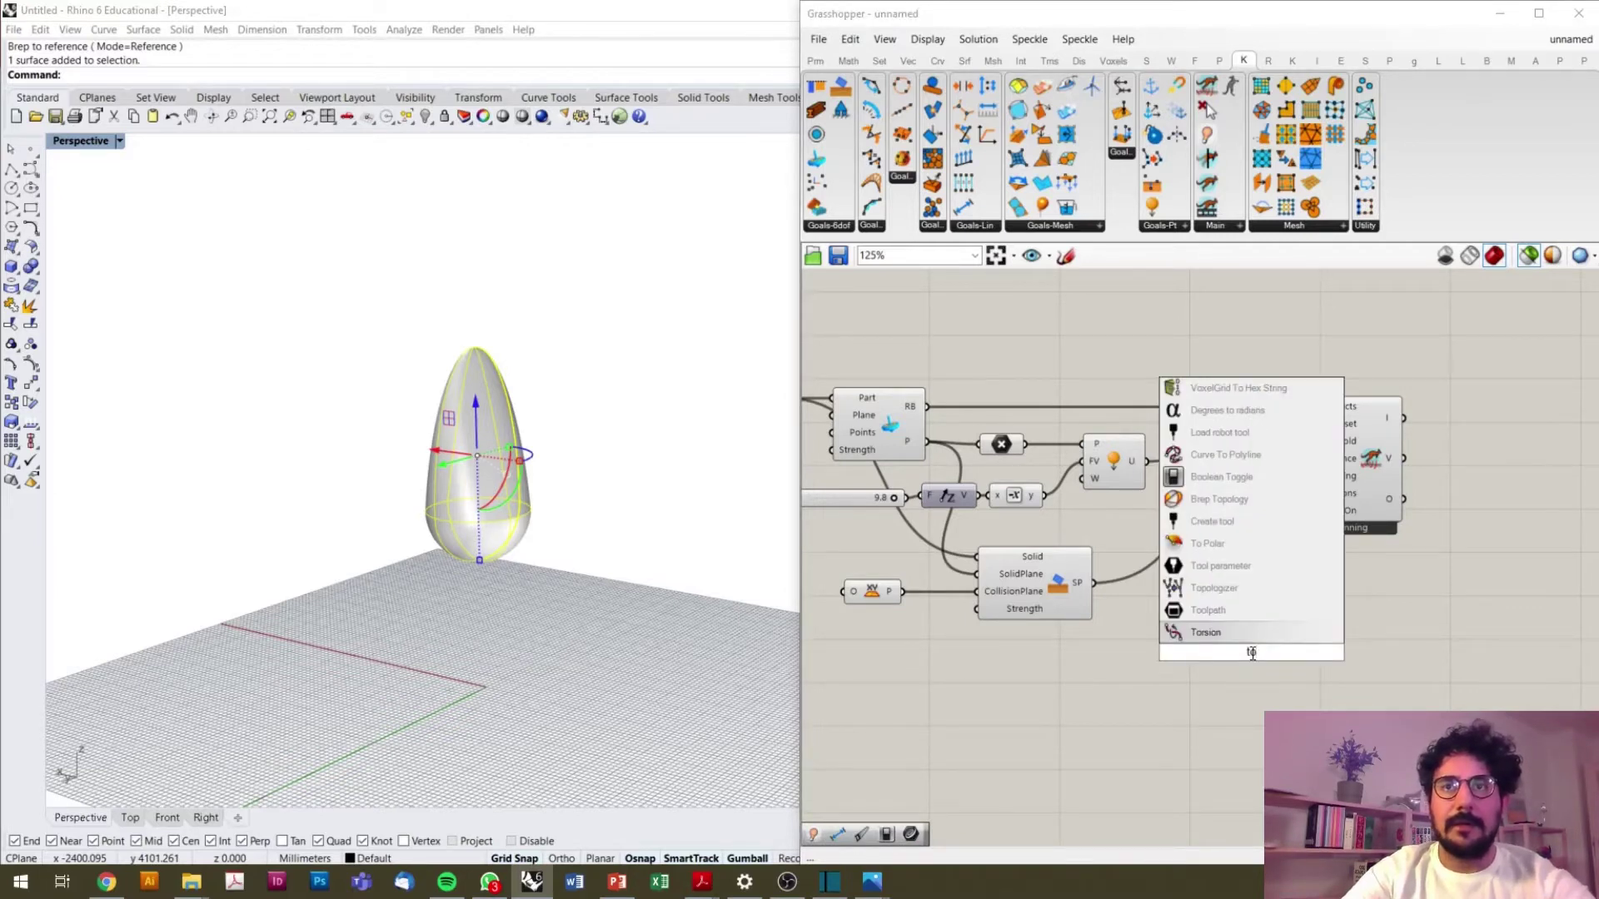
click(1221, 478)
scroll(1282, 658, up, 4)
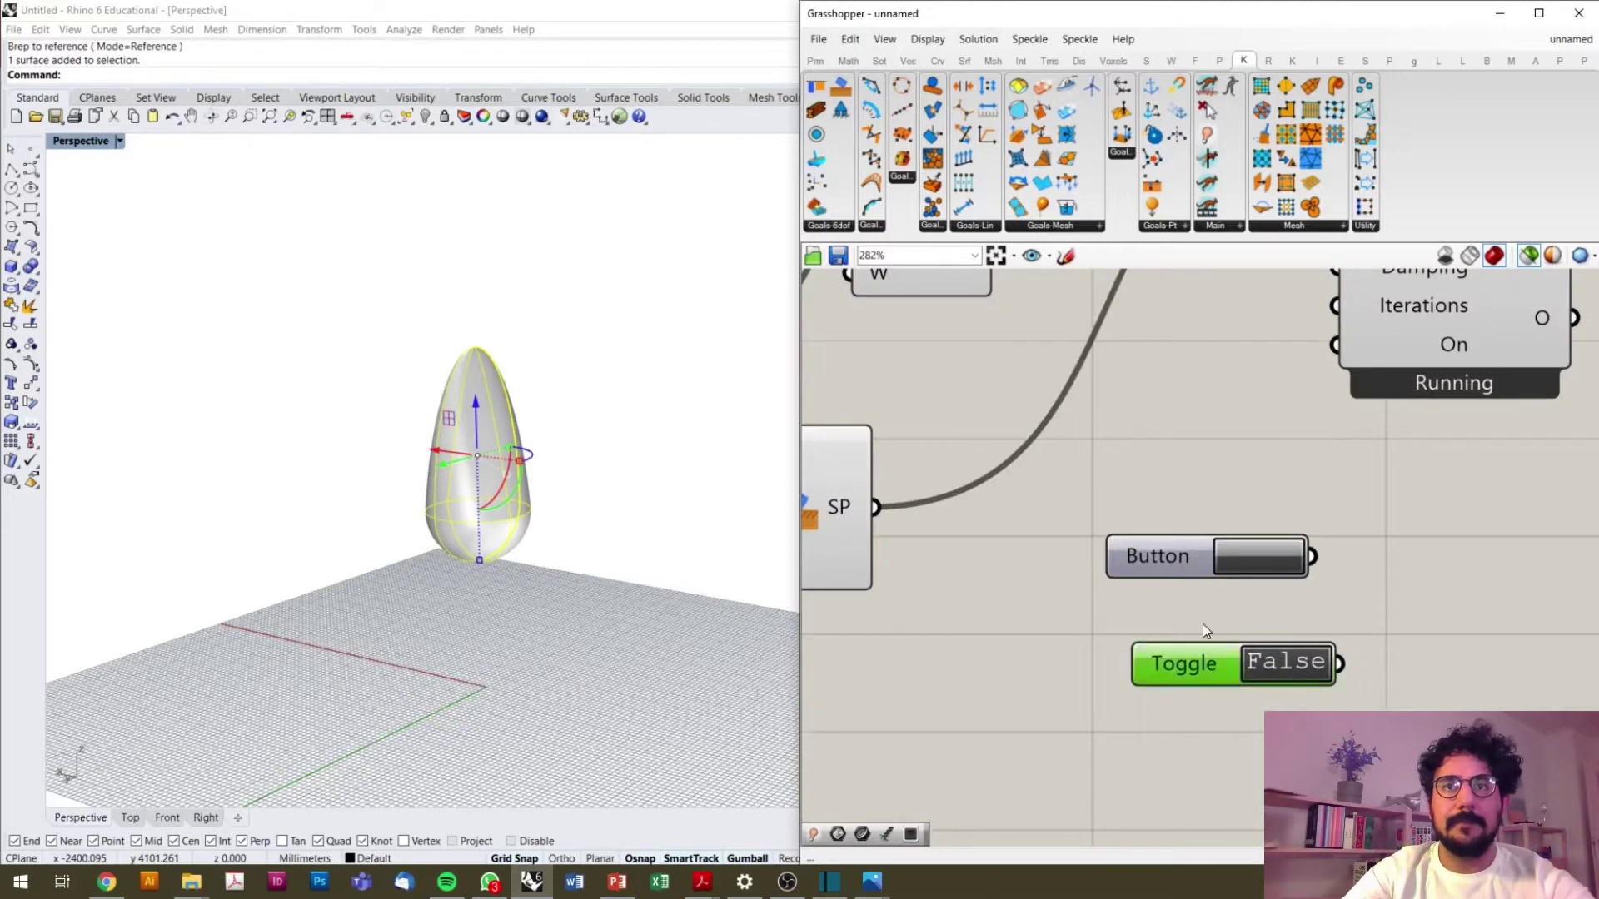
drag(1205, 653, 1177, 602)
- Wire the Toggle to the solver's On input and the Button to Reset
mouse_move(1312, 611)
mouse_down()
mouse_move(1284, 507)
mouse_move(1334, 345)
mouse_up()
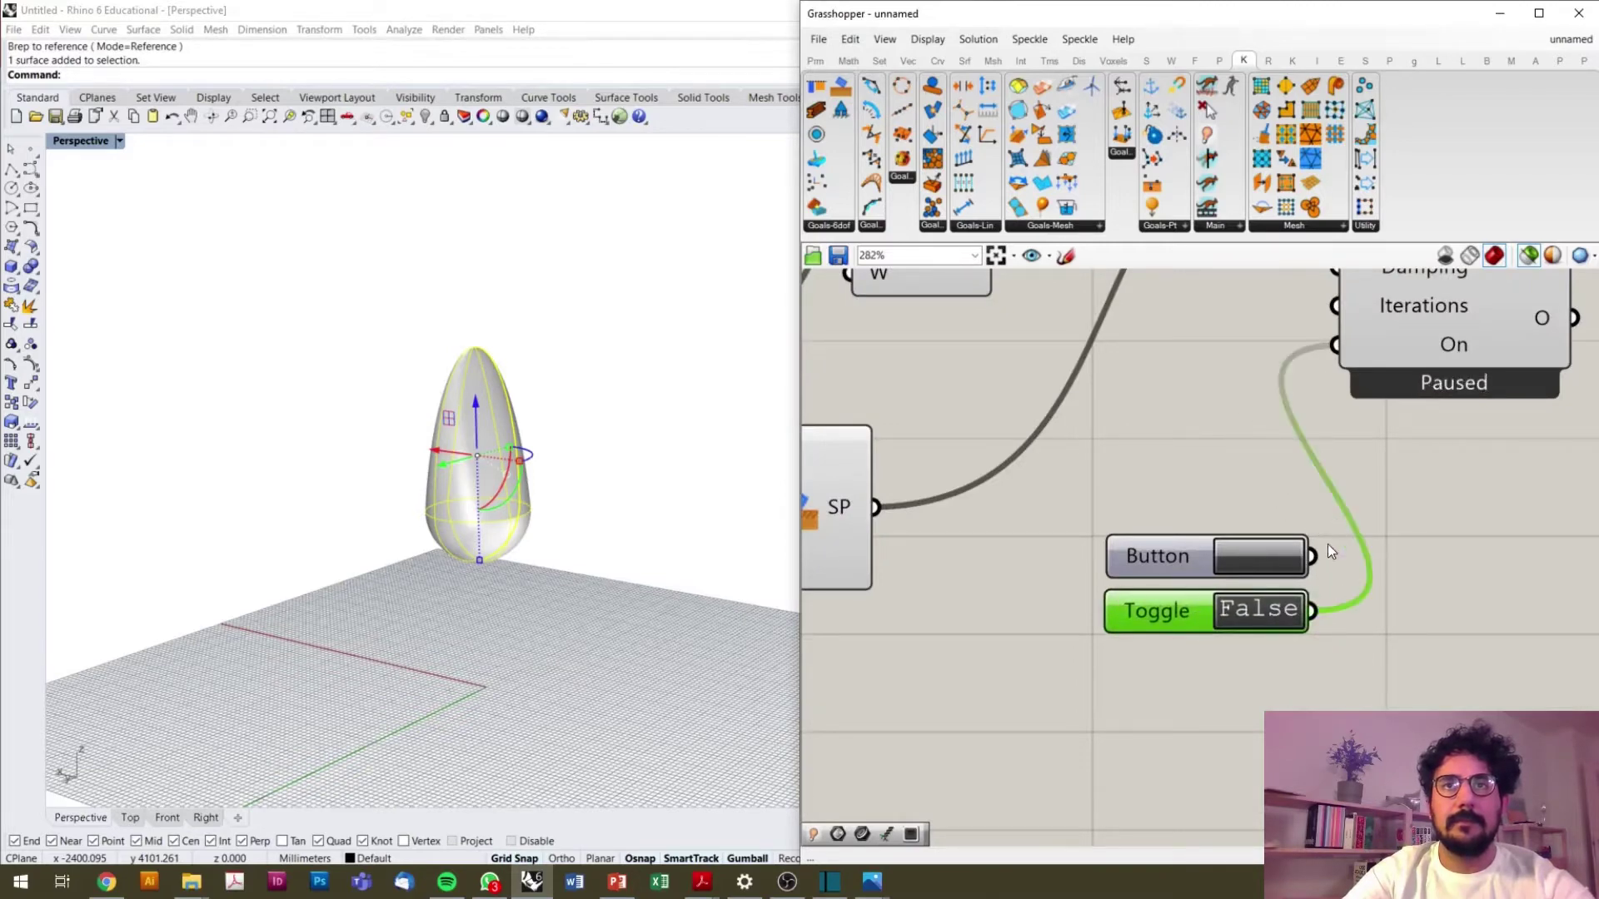
scroll(1215, 449, down, 5)
drag(1237, 579, 1260, 418)
scroll(1266, 417, up, 2)
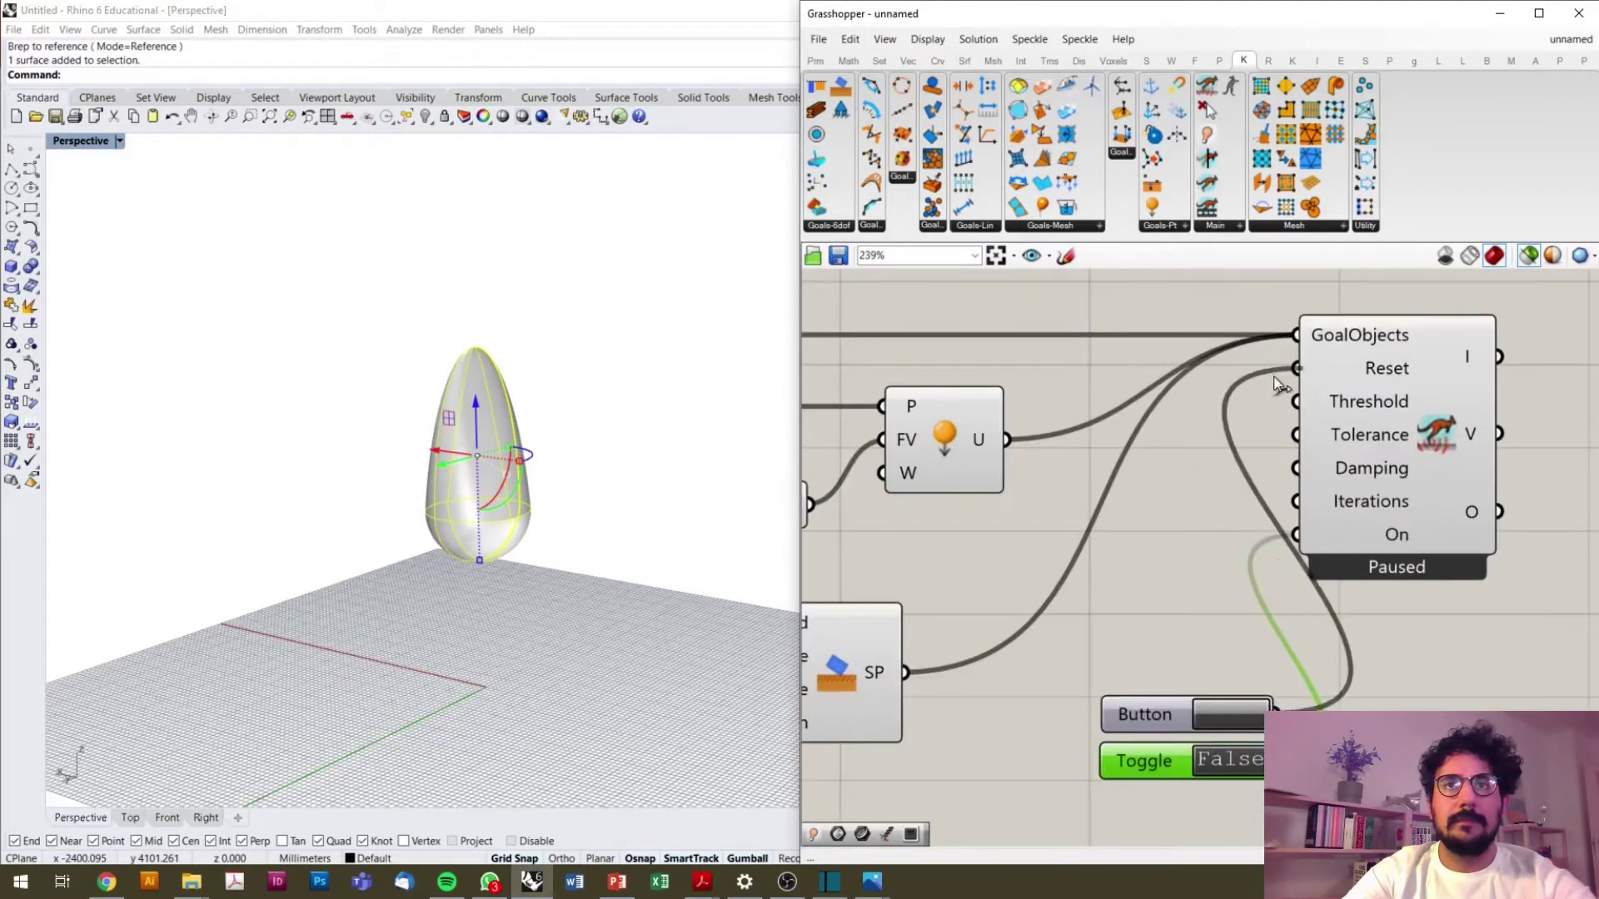
right_drag(896, 685, 1130, 691)
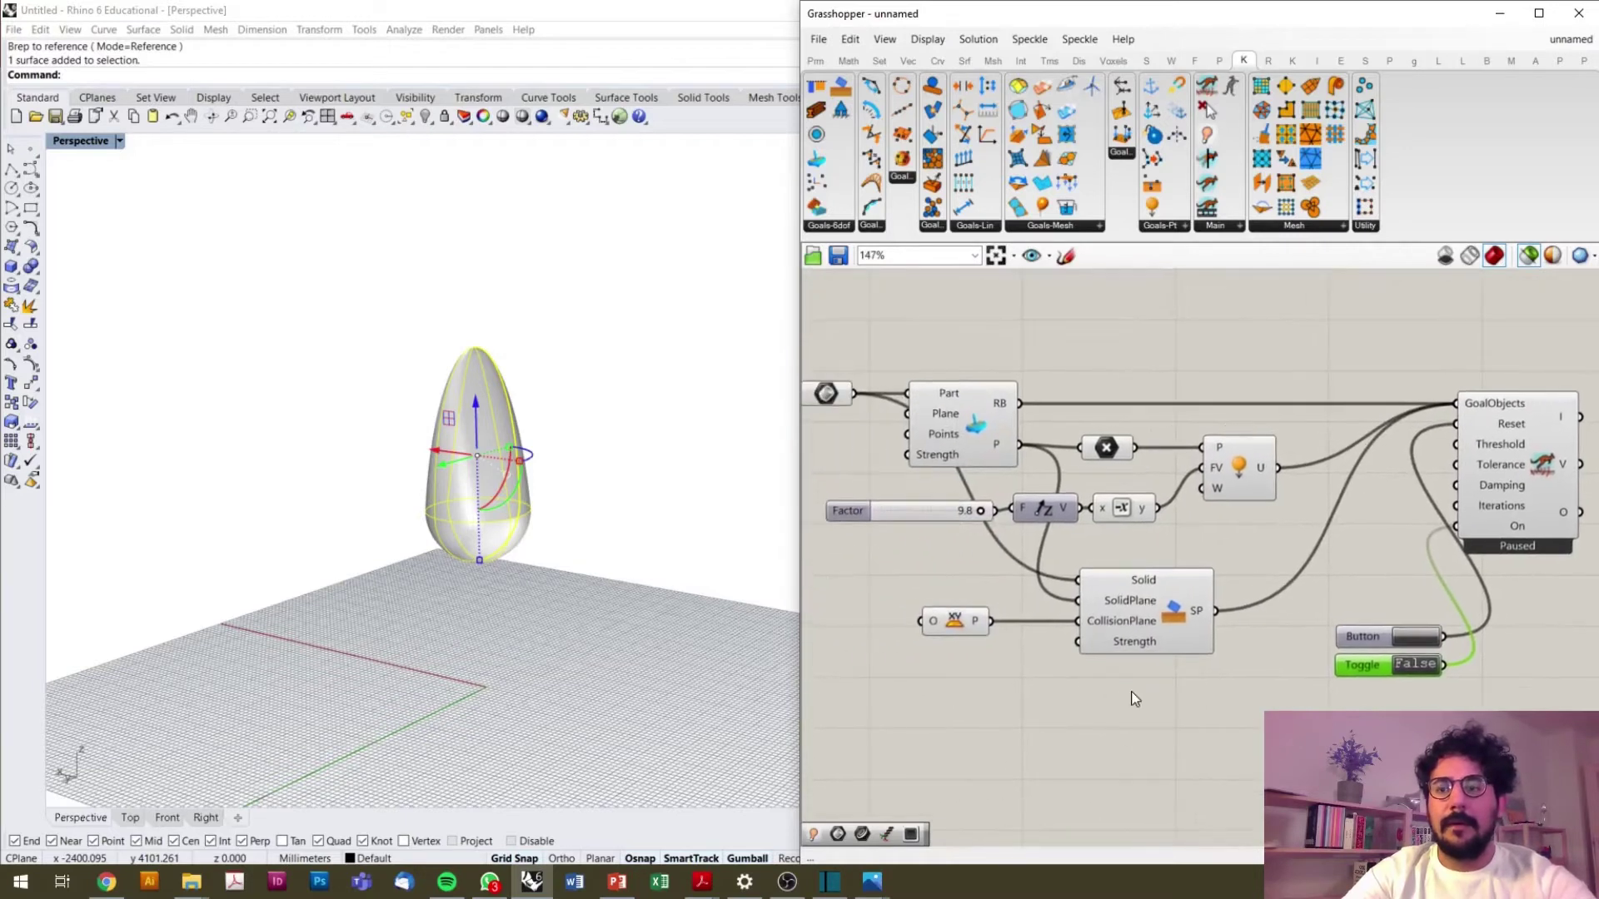
right_drag(1037, 650, 965, 634)
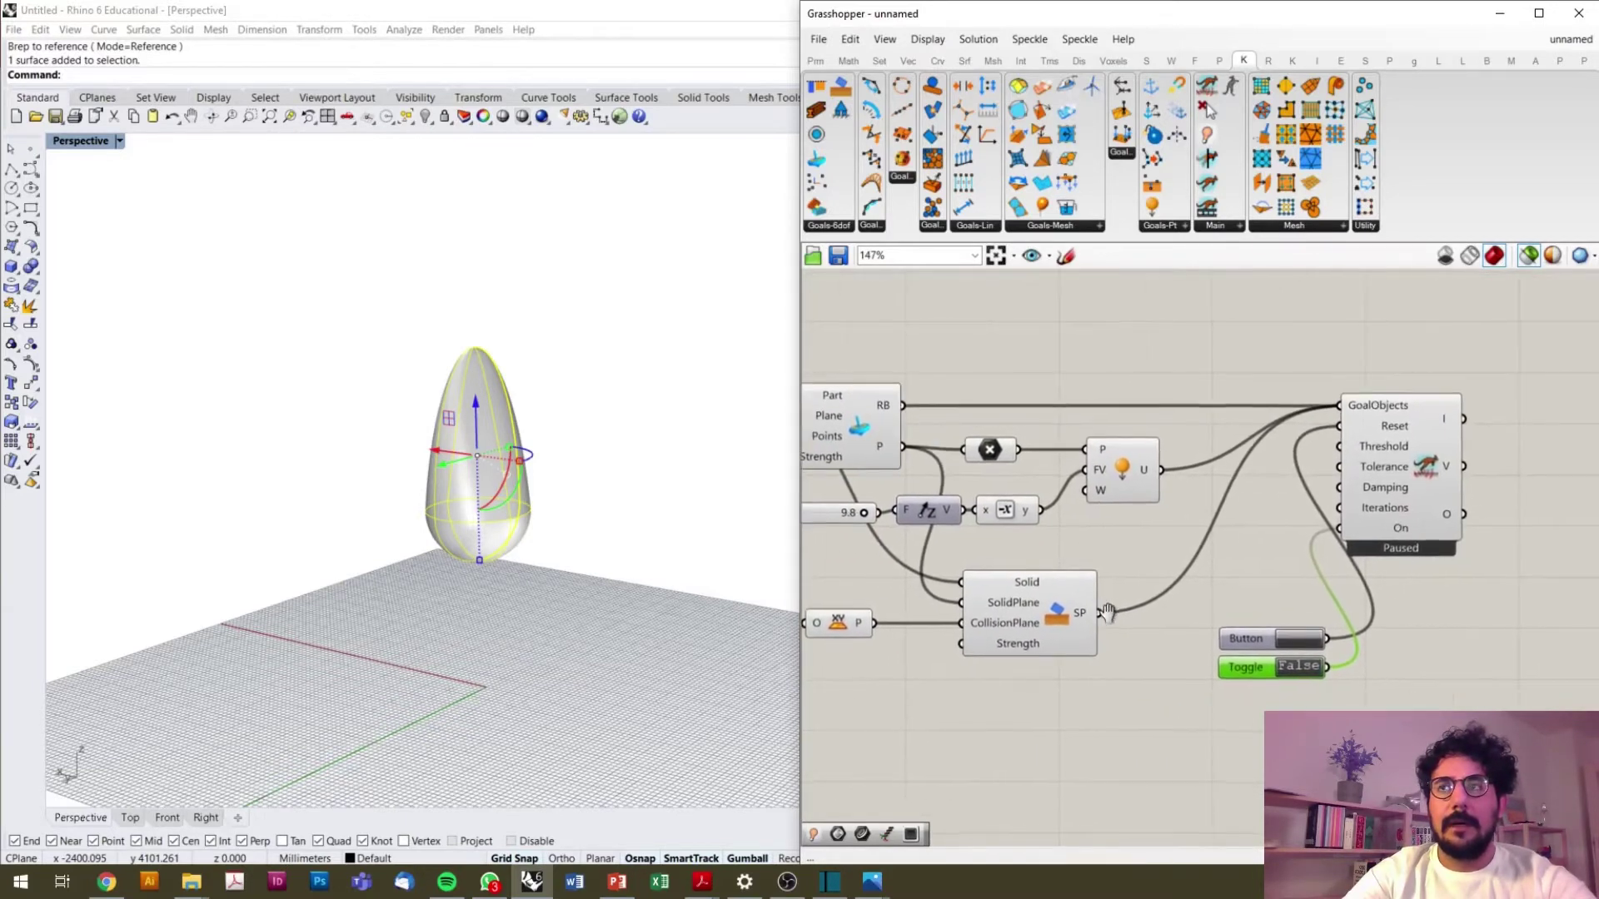
- Hide the original egg surface, switch the Toggle to True and reset the solver
click(1426, 496)
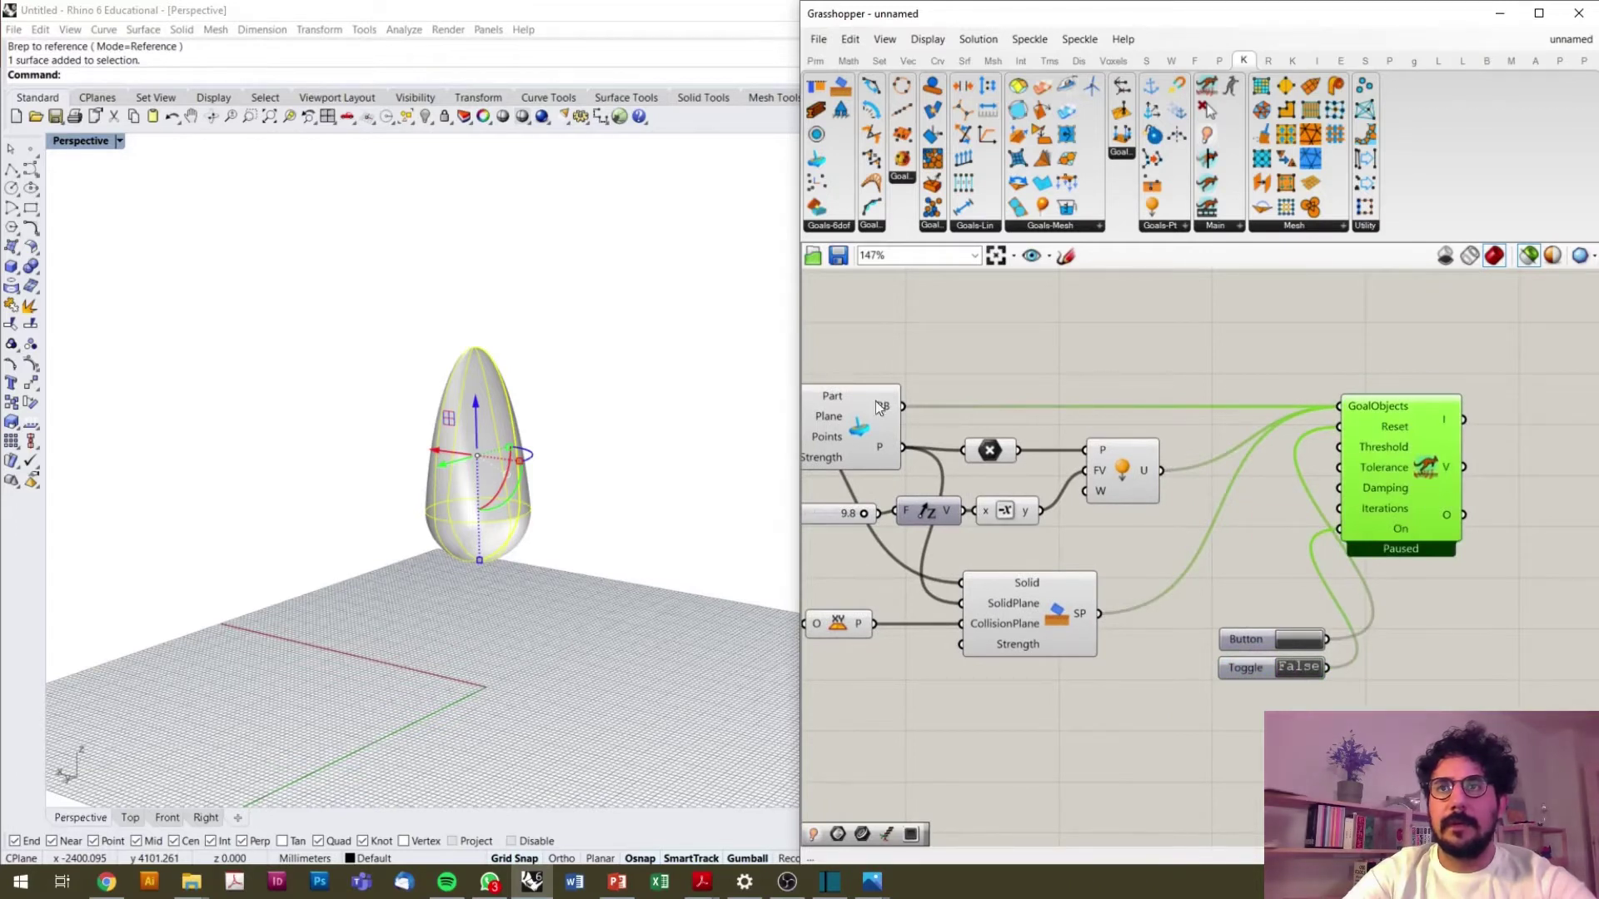
middle_click(453, 513)
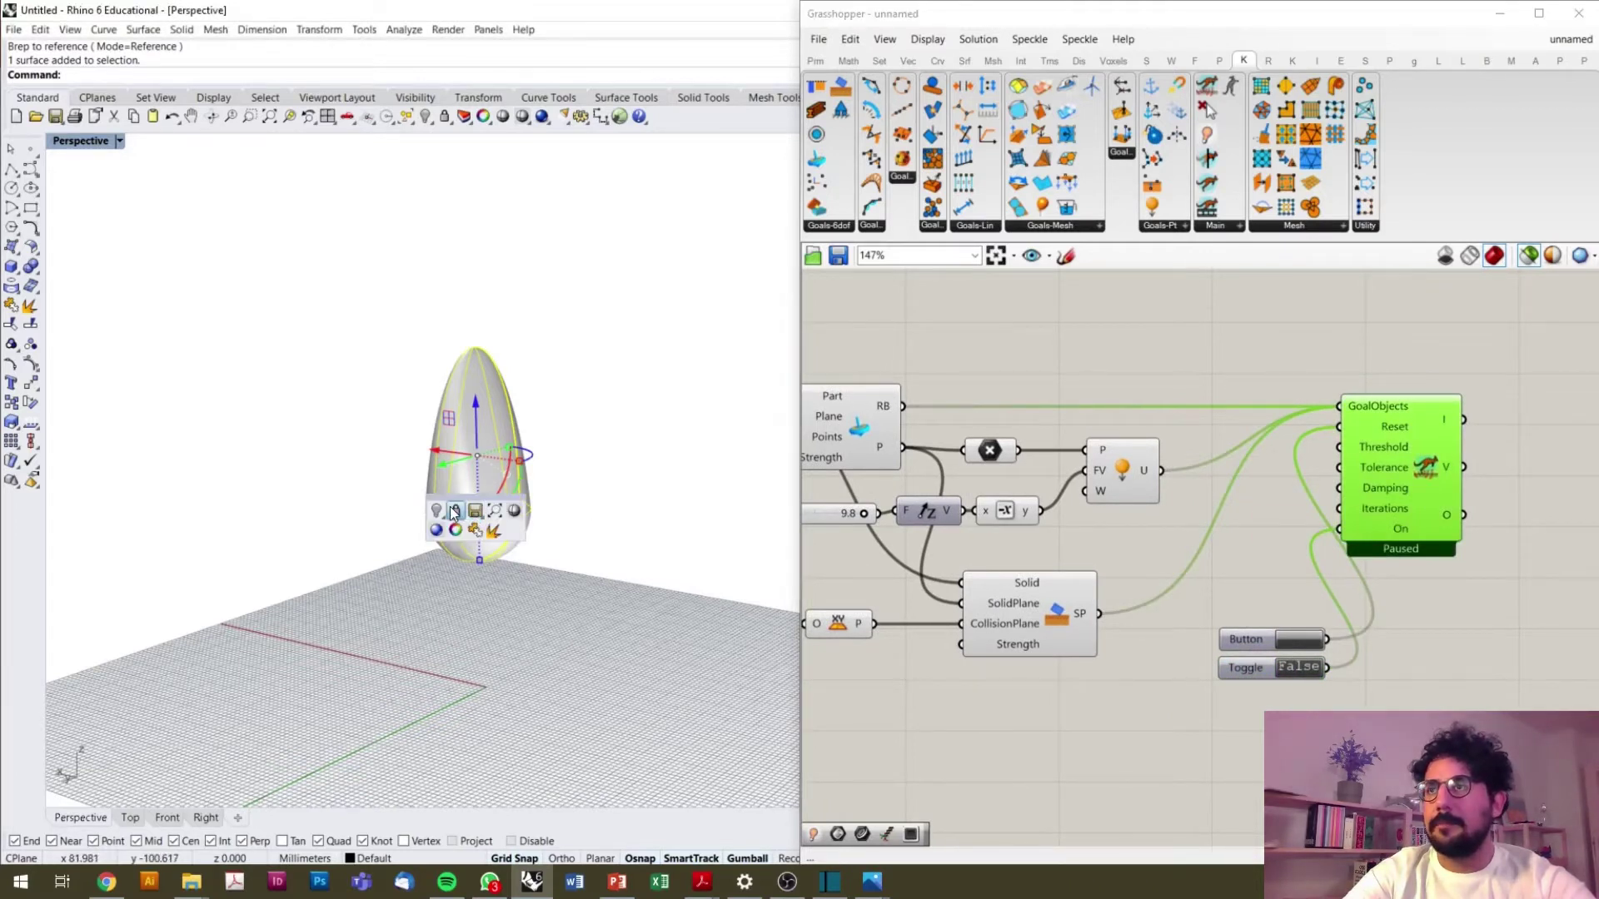
click(453, 512)
scroll(1427, 484, up, 1)
middle_click(1426, 484)
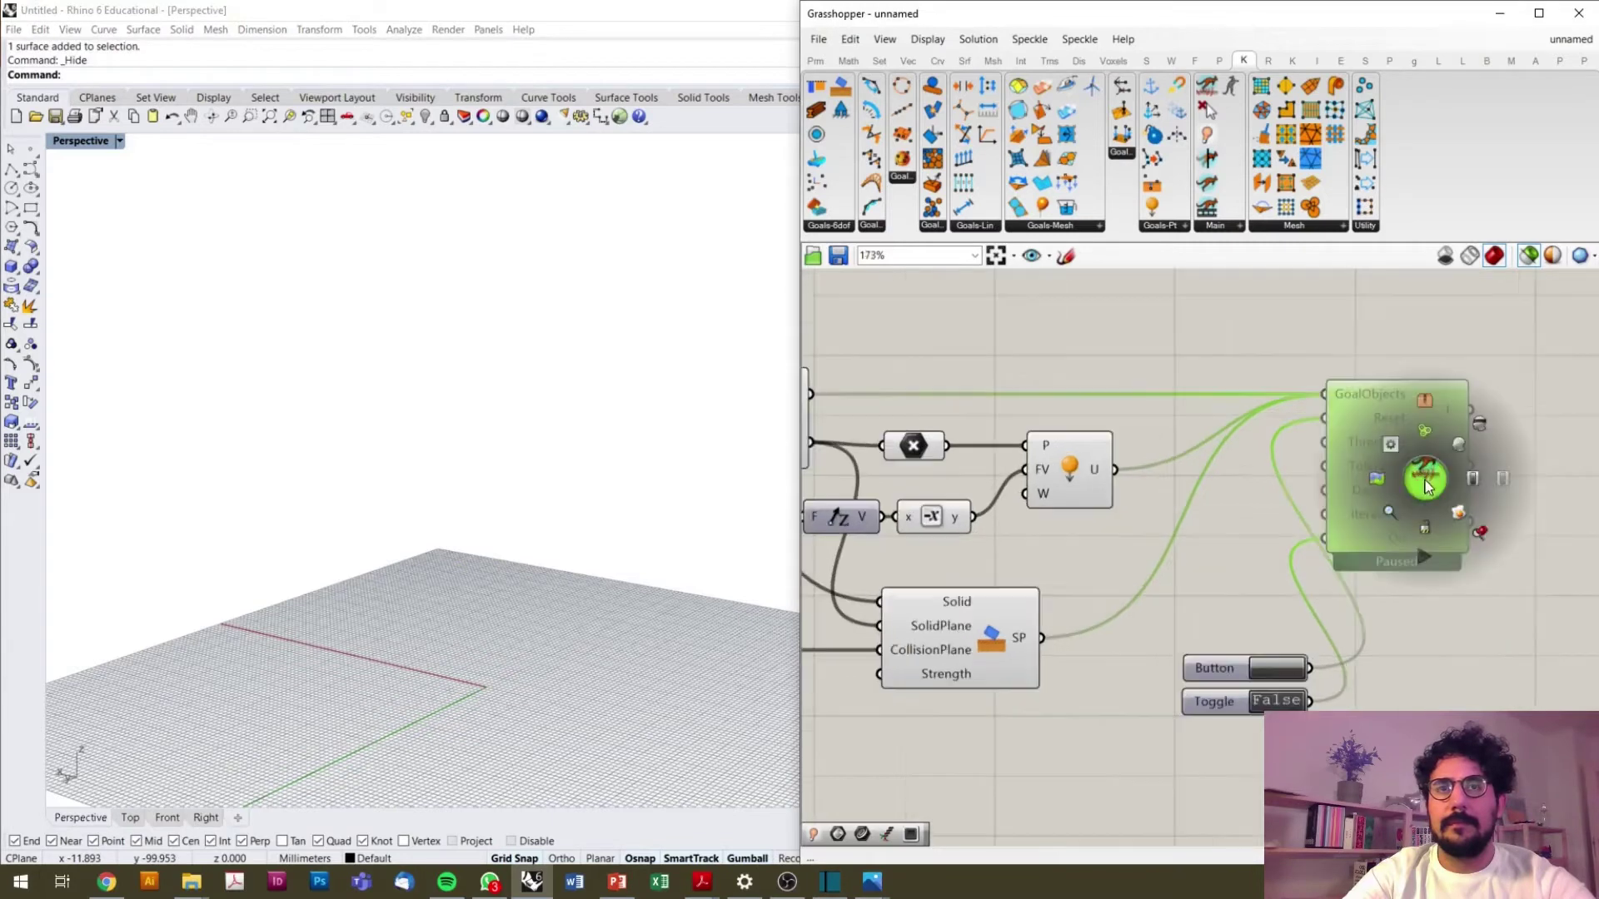
click(1274, 704)
click(1280, 674)
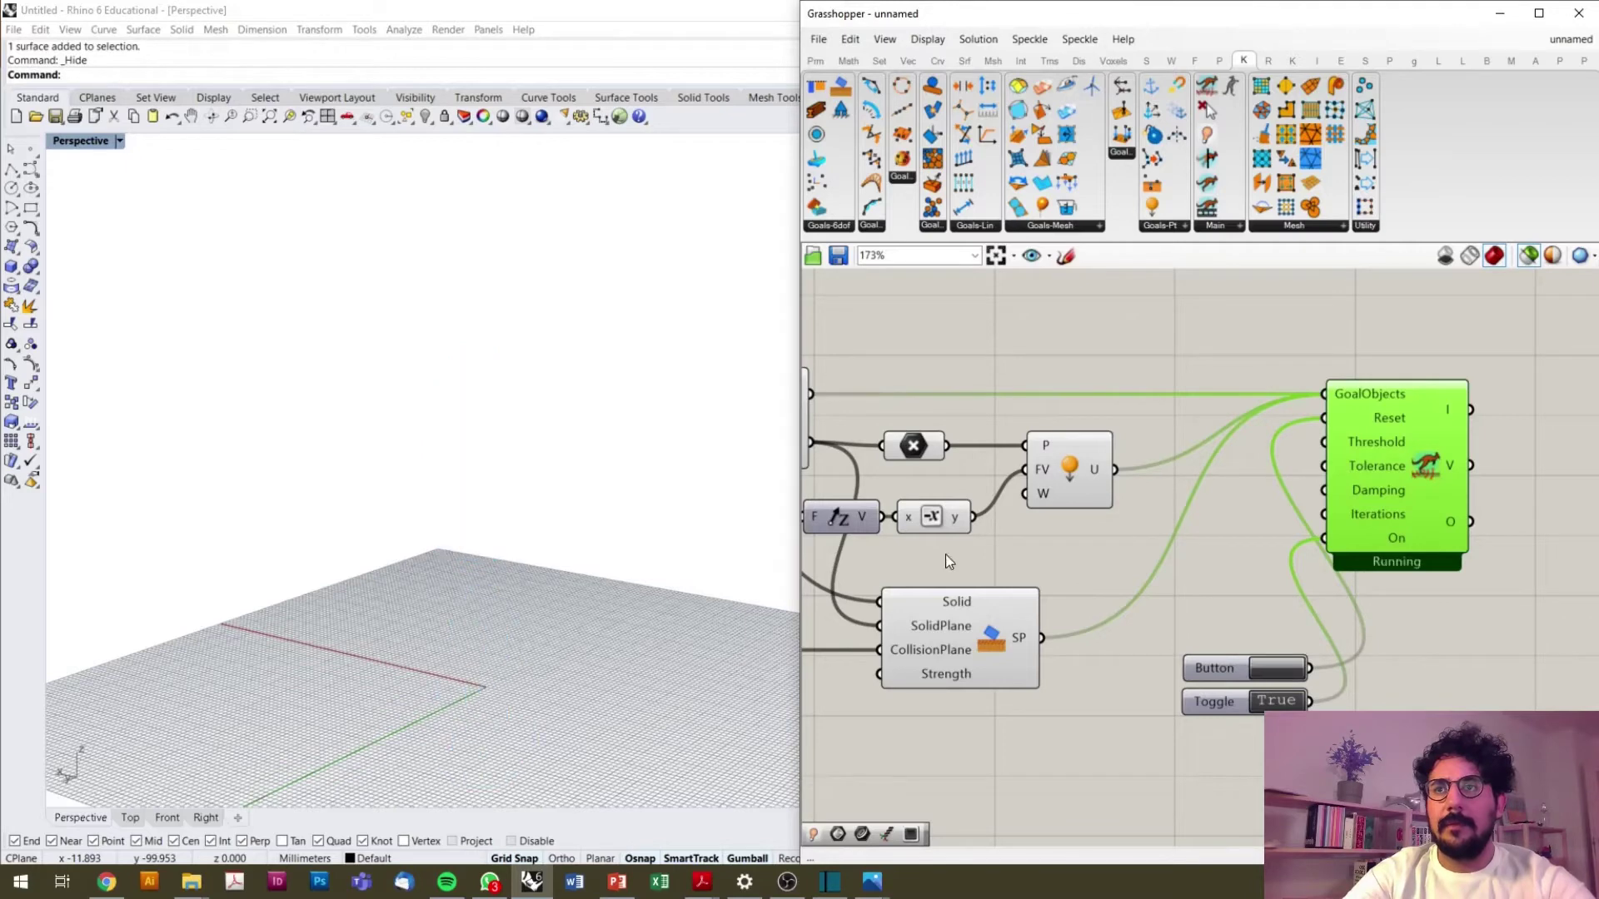
- Lower the gravity Factor slider from 9.8 to 0.7 and reset the simulation
right_drag(946, 553, 1161, 528)
scroll(1006, 523, up, 3)
drag(1054, 520, 847, 518)
scroll(816, 473, down, 3)
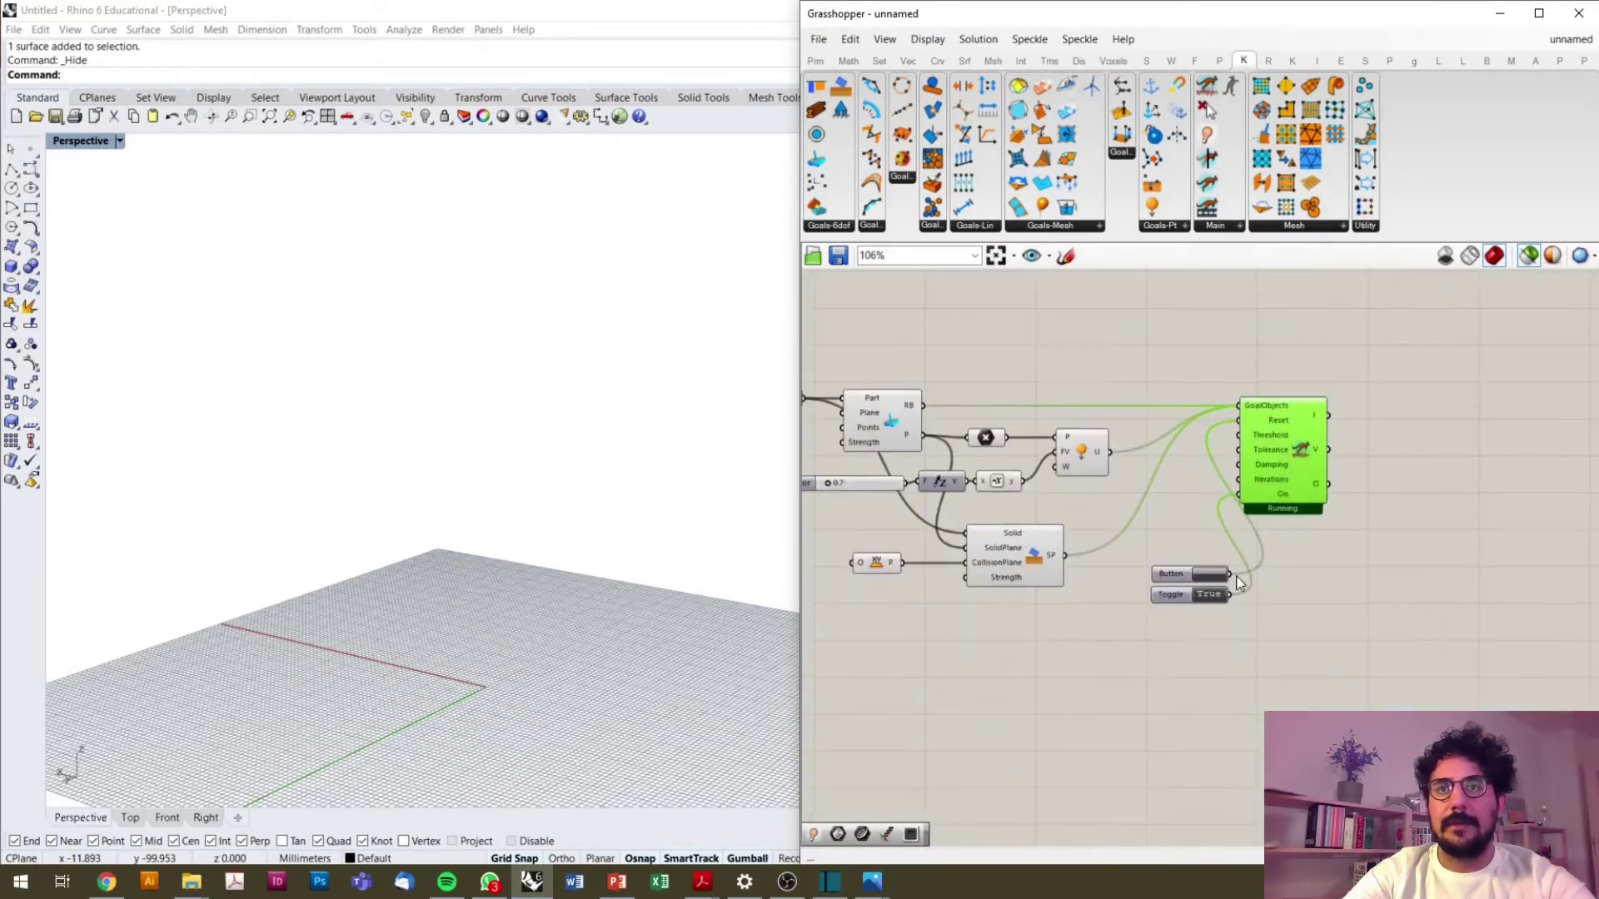
right_drag(1170, 710, 1187, 568)
click(1187, 568)
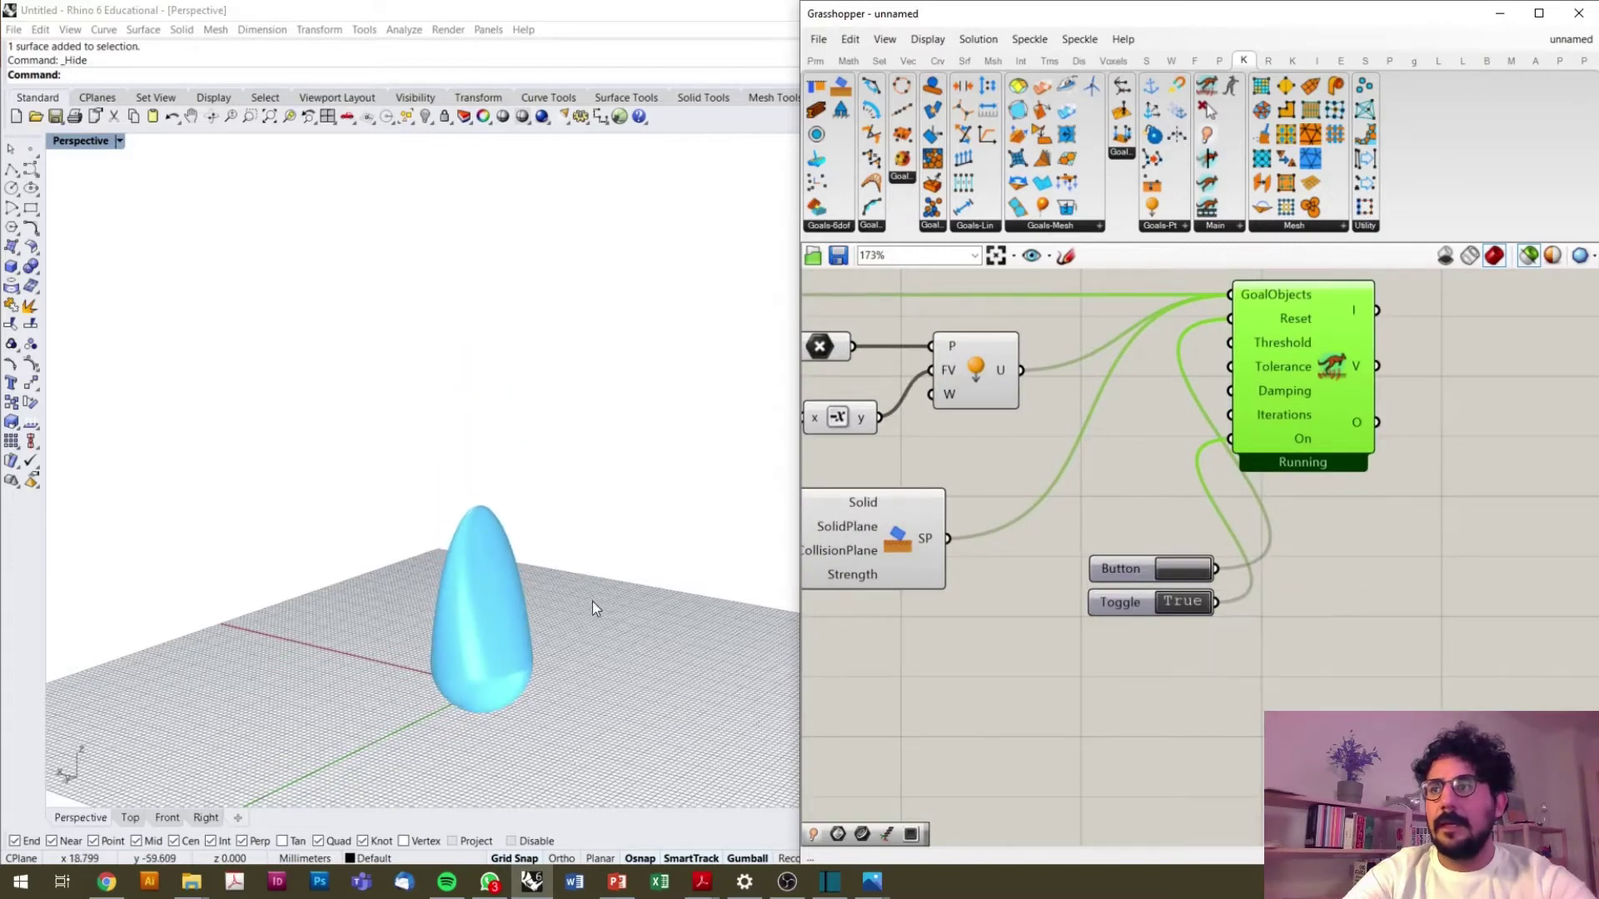
right_drag(592, 601, 527, 597)
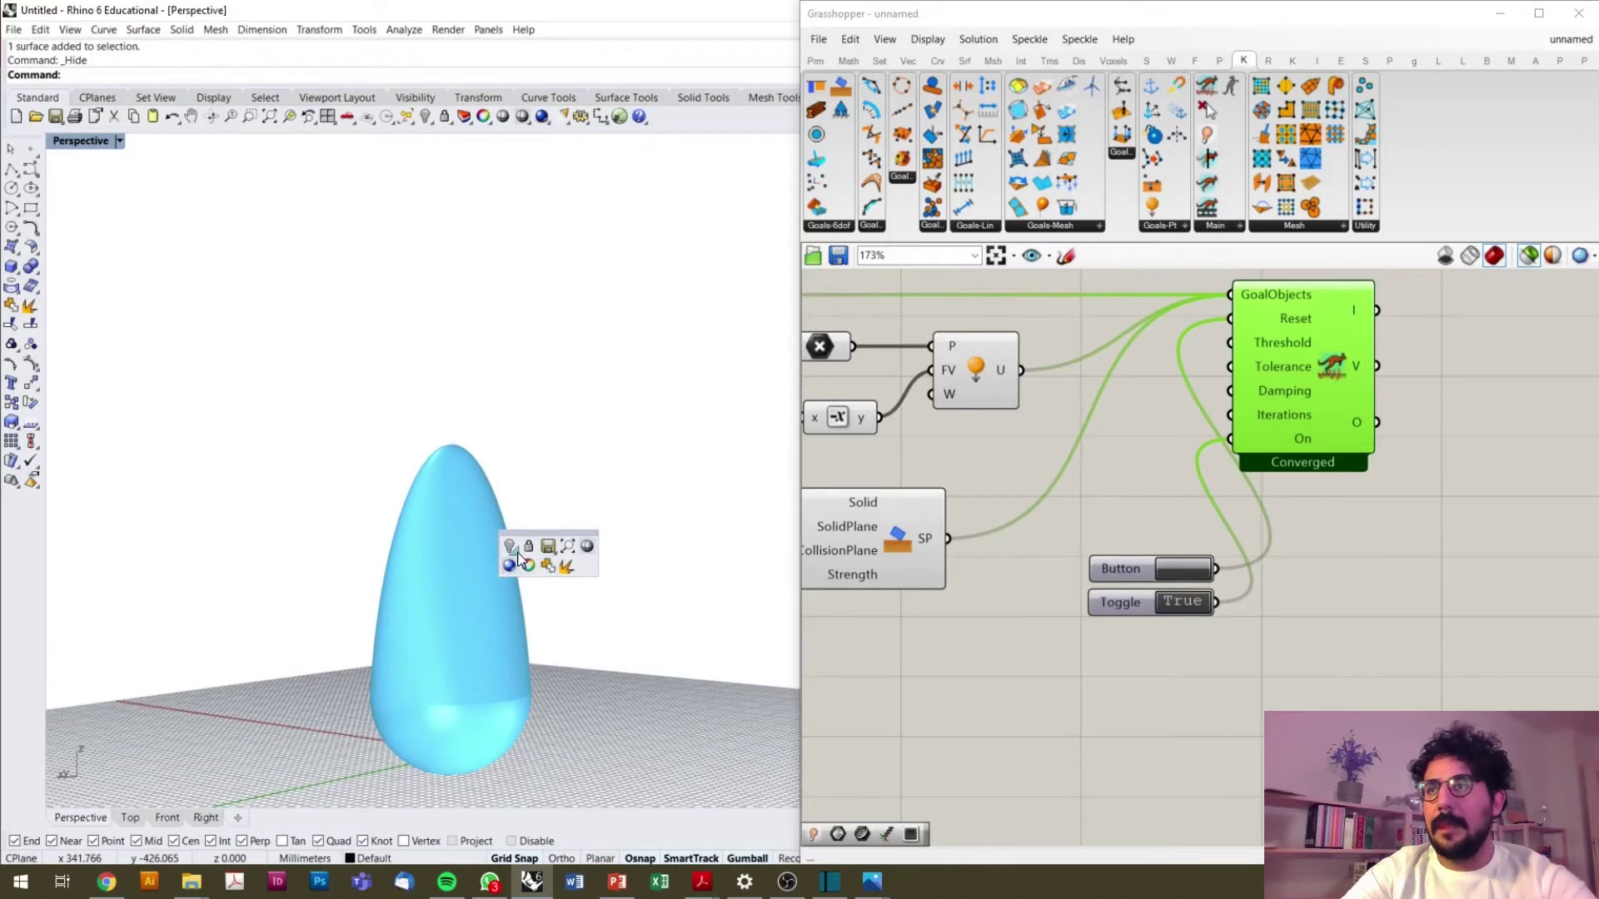
- Show the hidden grey egg again and rotate it to a tilted start pose
click(527, 571)
click(569, 532)
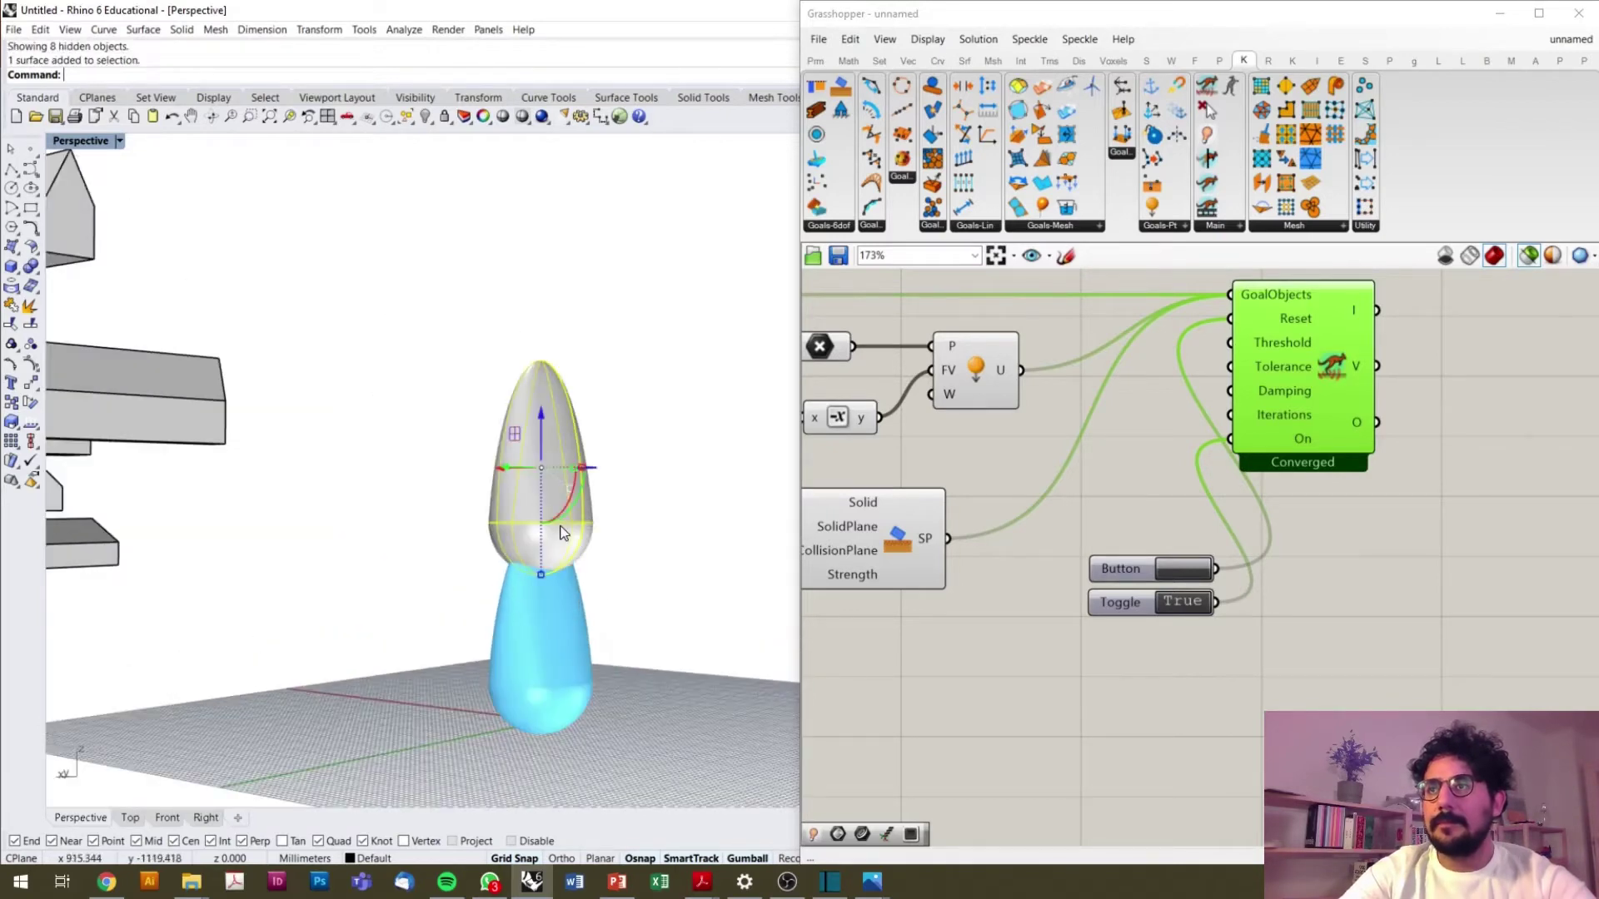
scroll(578, 504, up, 3)
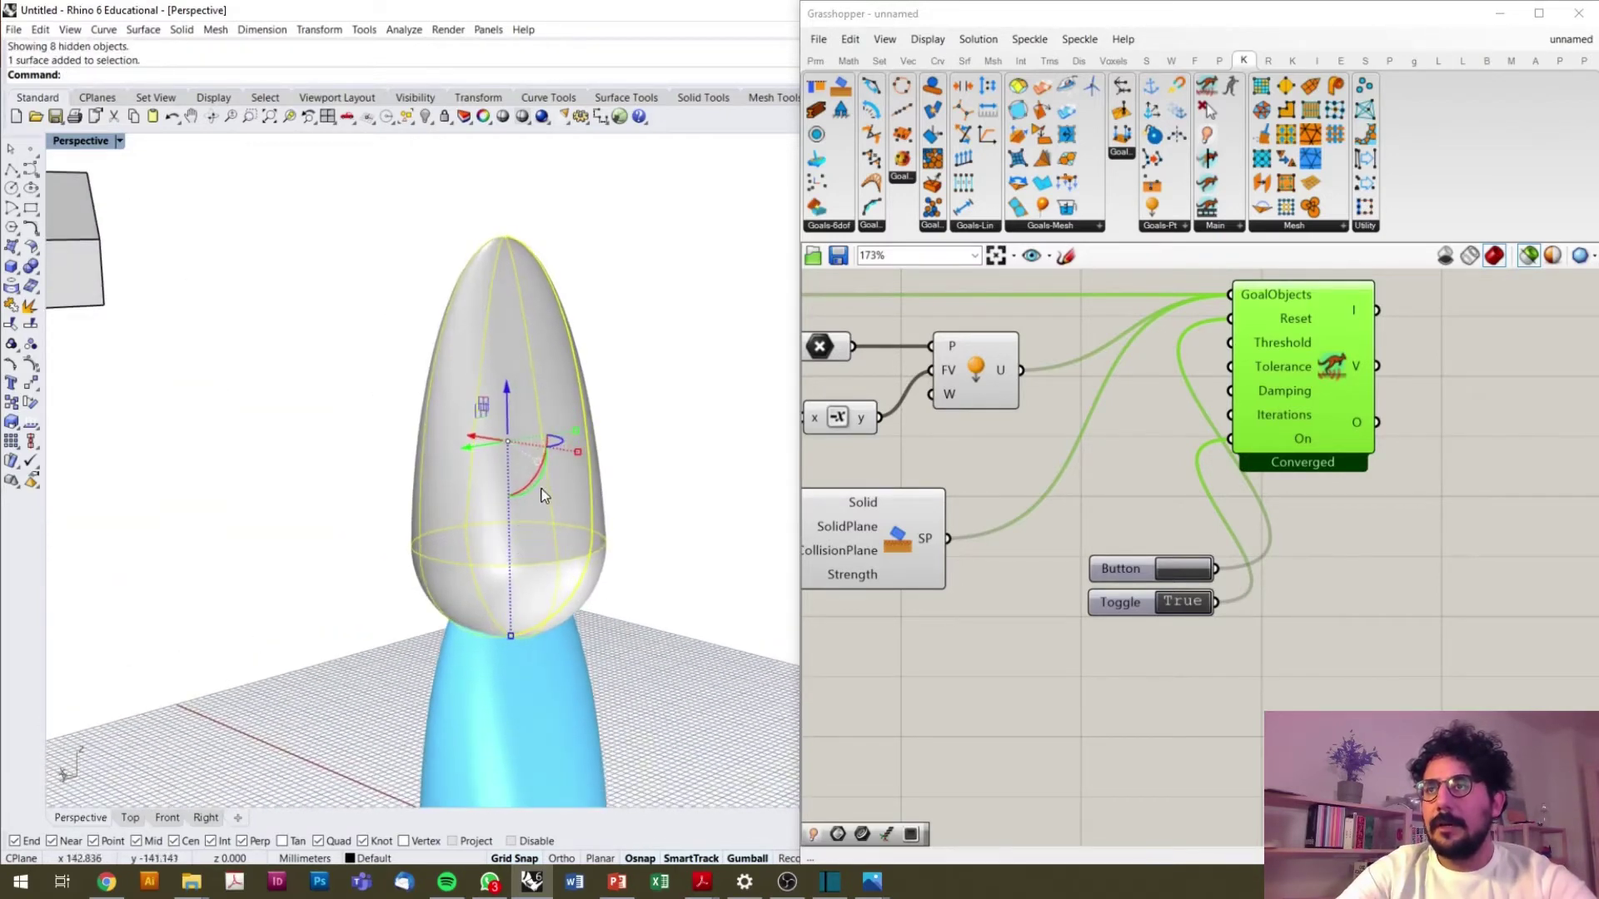
drag(529, 482, 500, 485)
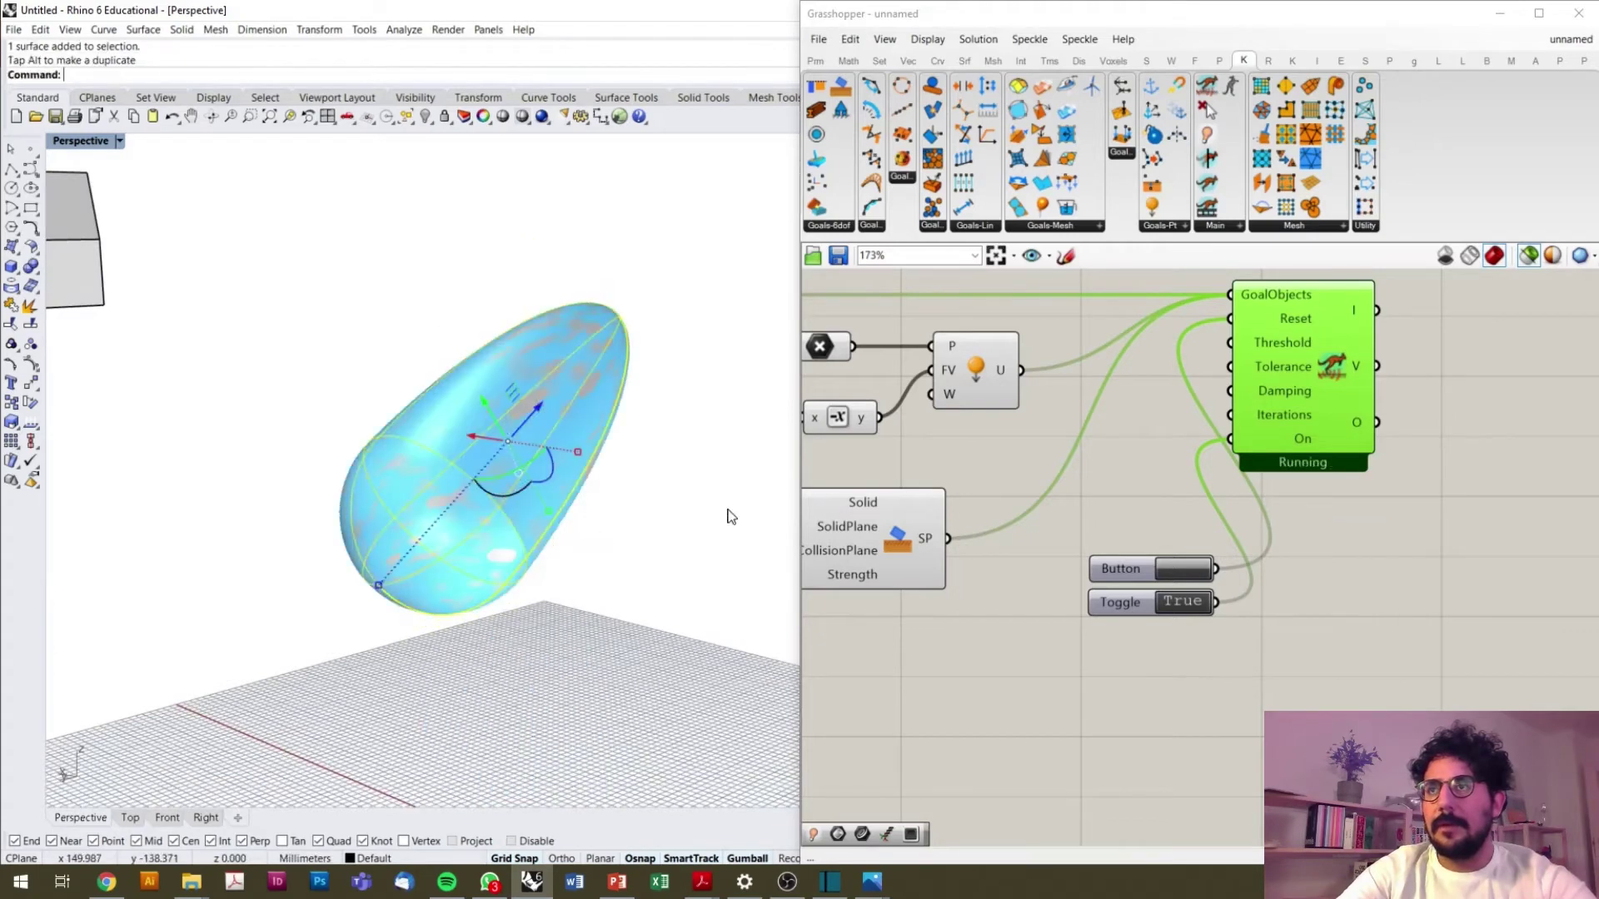
scroll(866, 482, down, 3)
scroll(866, 483, up, 5)
scroll(866, 483, up, 5)
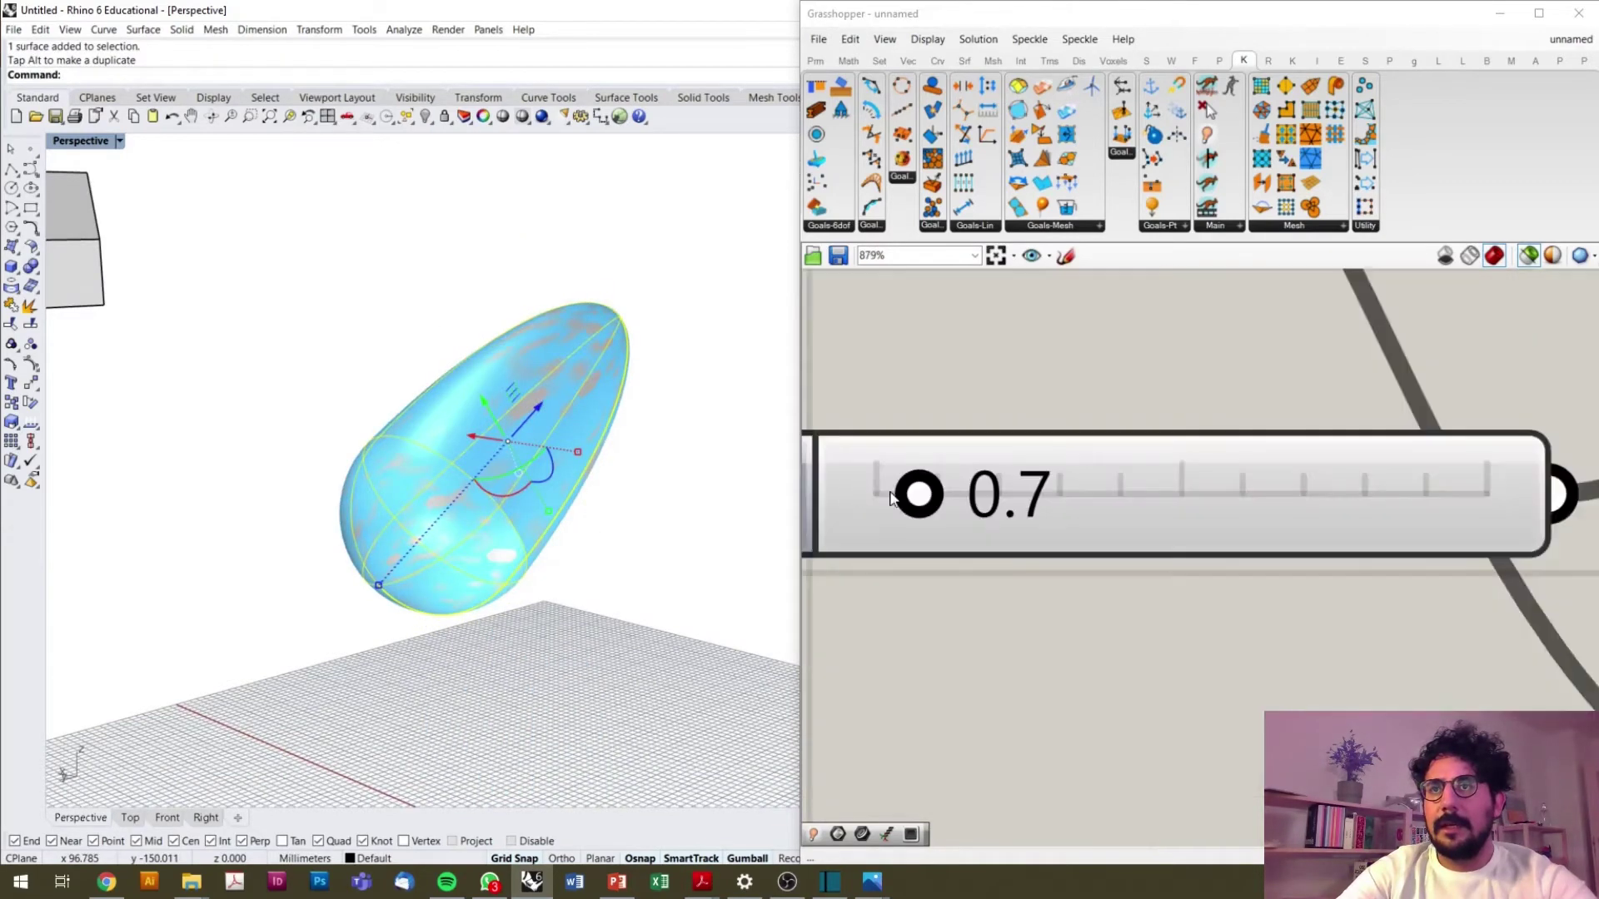
- Lower the gravity factor to 0.1 and reset the solver so the egg falls again
drag(915, 492, 866, 503)
scroll(866, 503, down, 10)
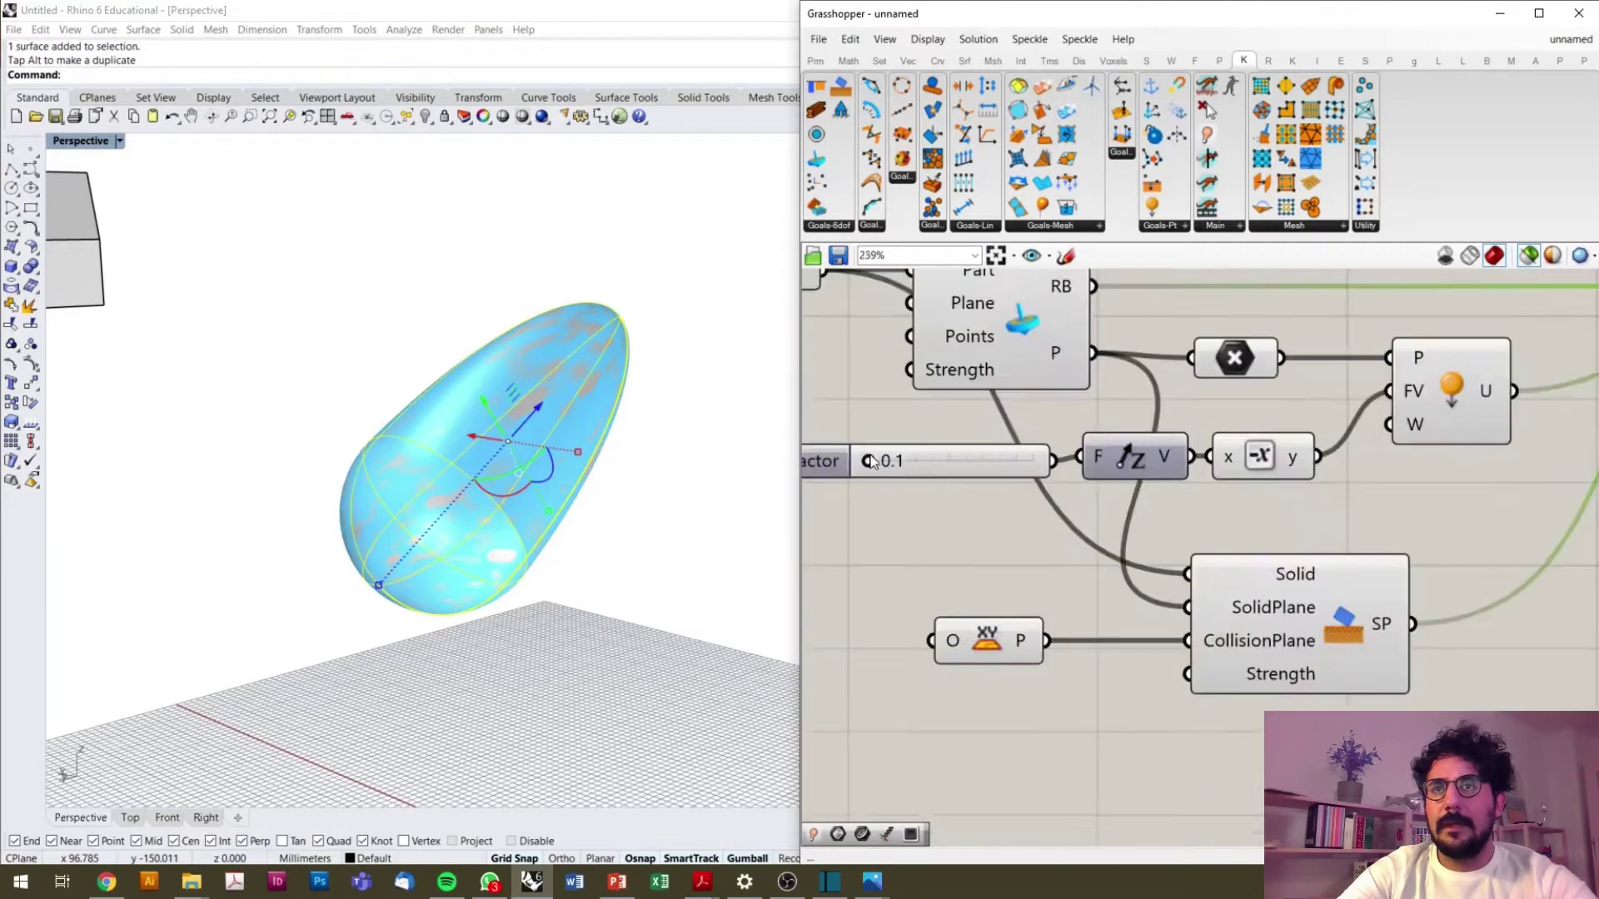
scroll(1362, 590, up, 3)
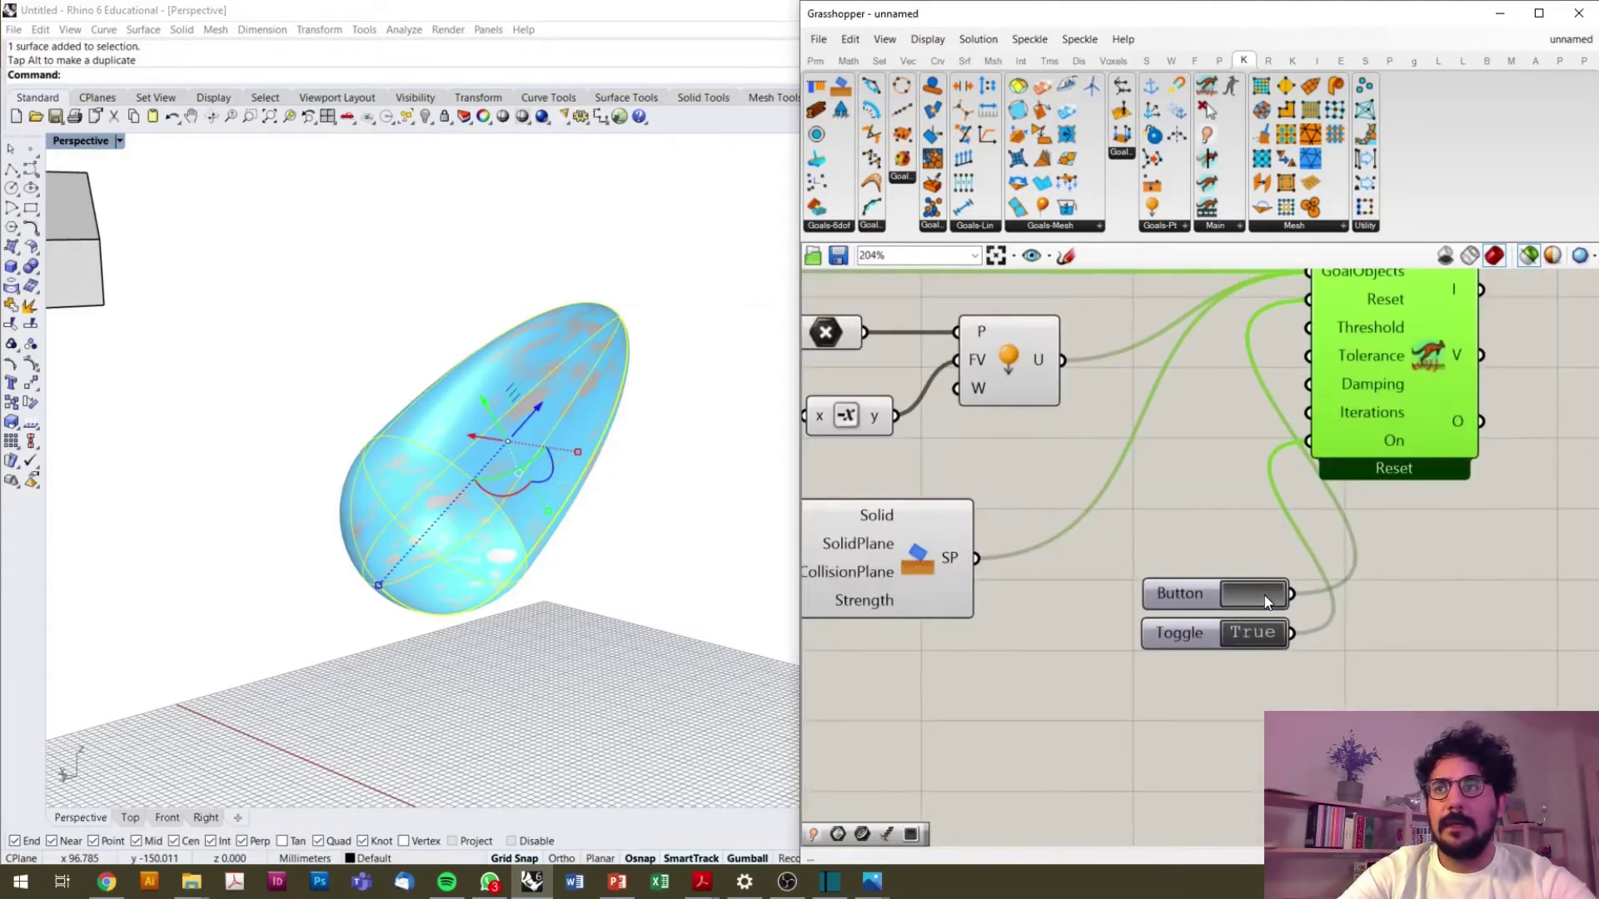
click(1264, 601)
scroll(556, 543, down, 5)
scroll(596, 626, up, 5)
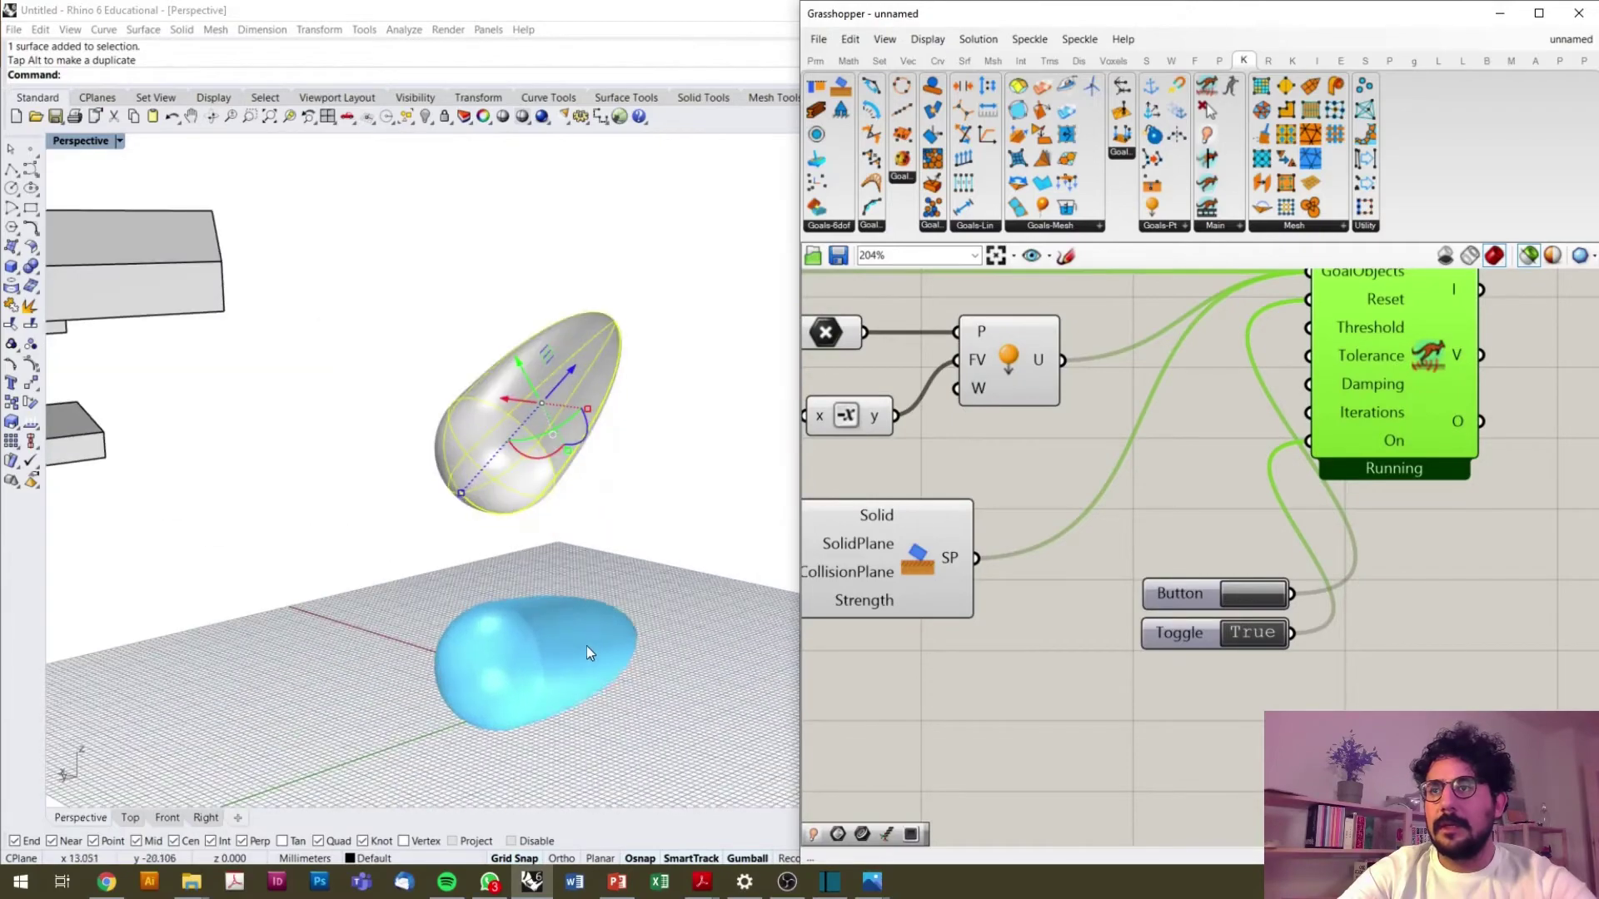
right_drag(587, 646, 696, 573)
click(1264, 596)
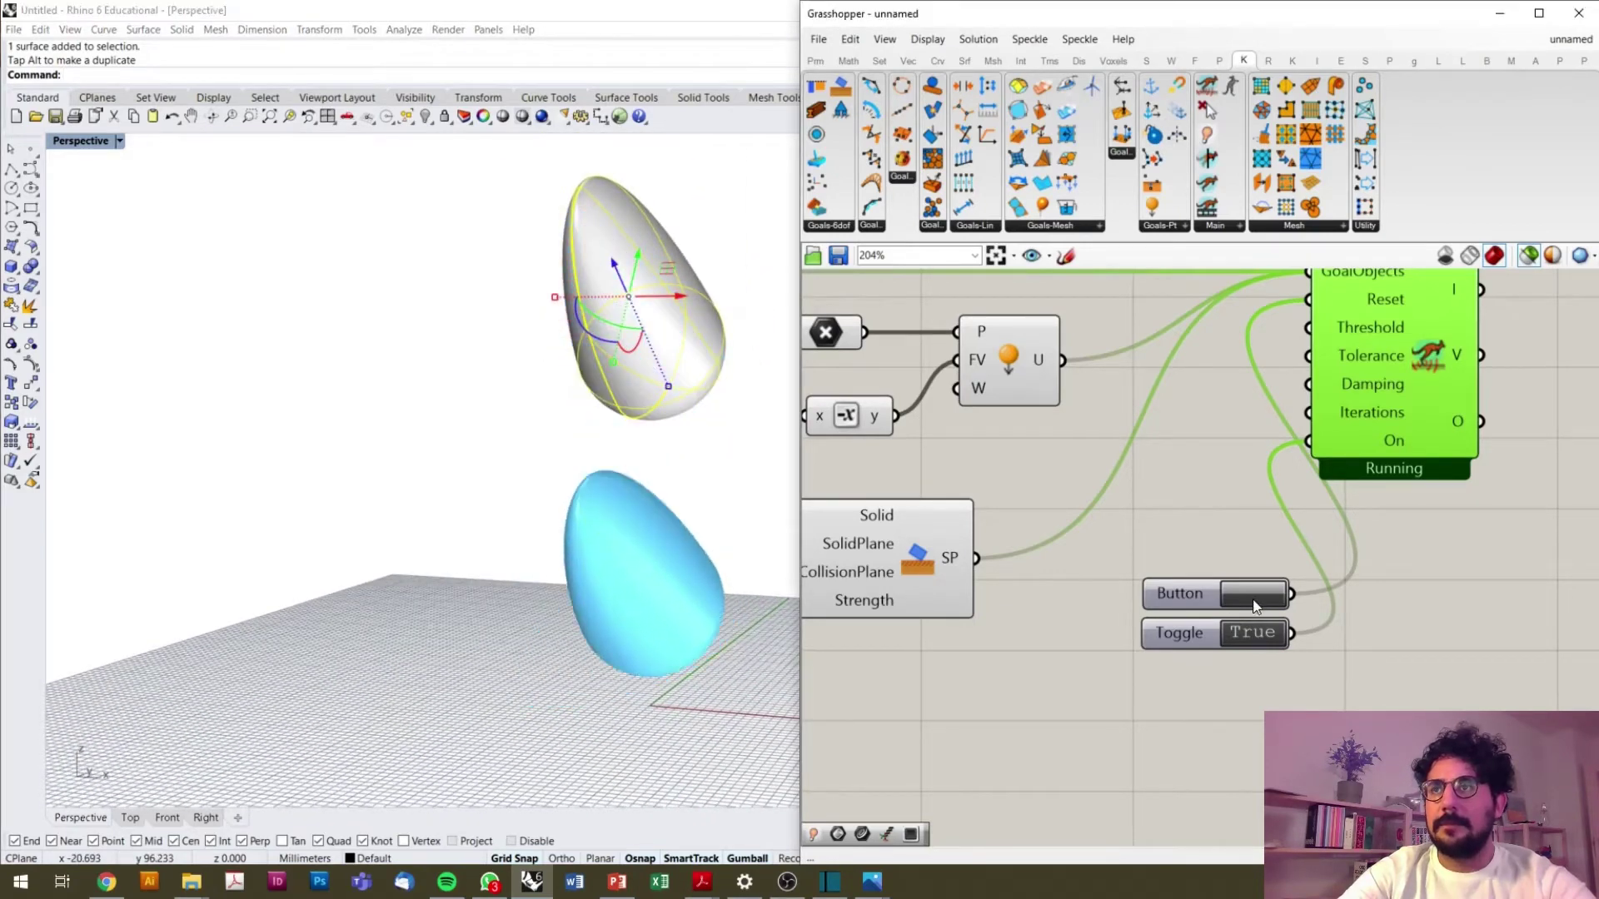
- Draw a rectangular plane surface with Surface > Plane by two corners
scroll(1232, 612, down, 3)
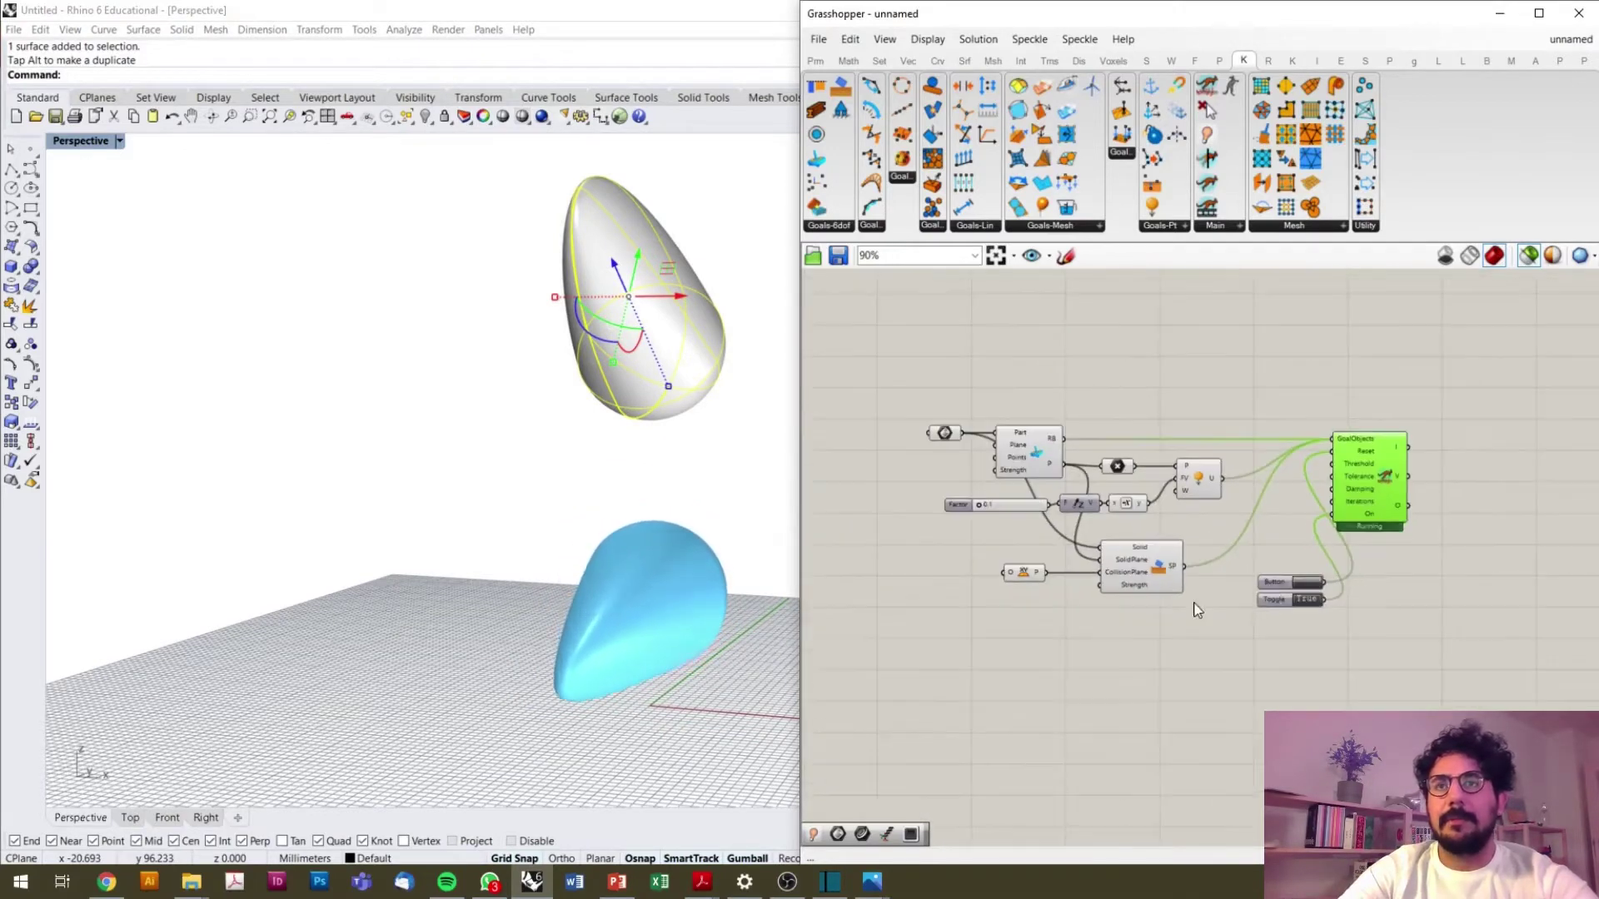
scroll(973, 570, up, 3)
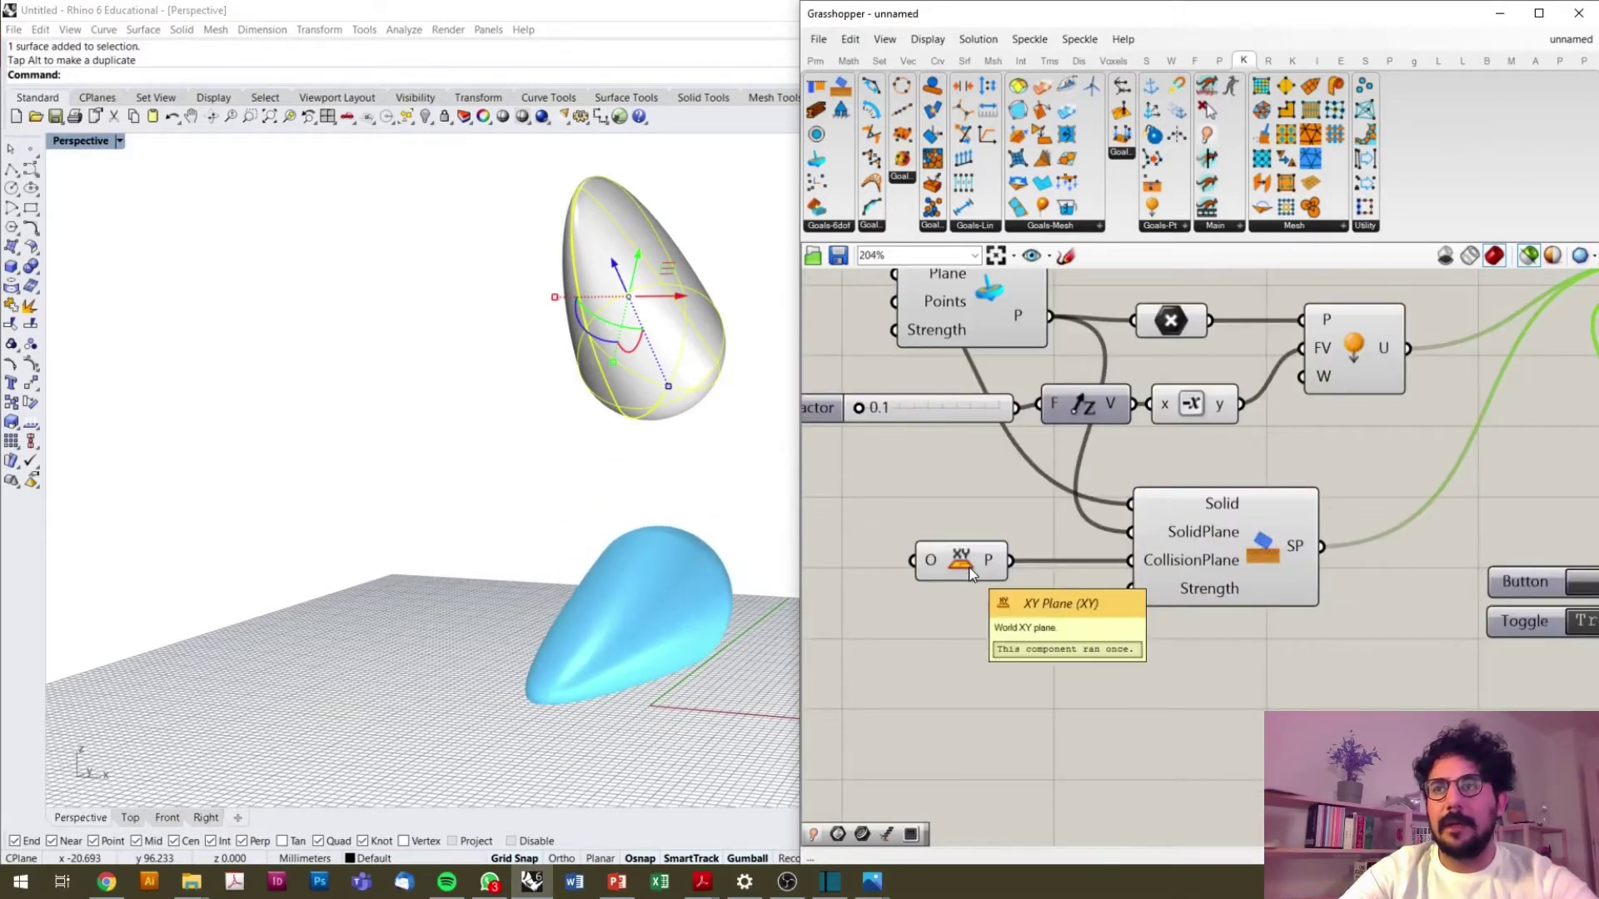
click(23, 250)
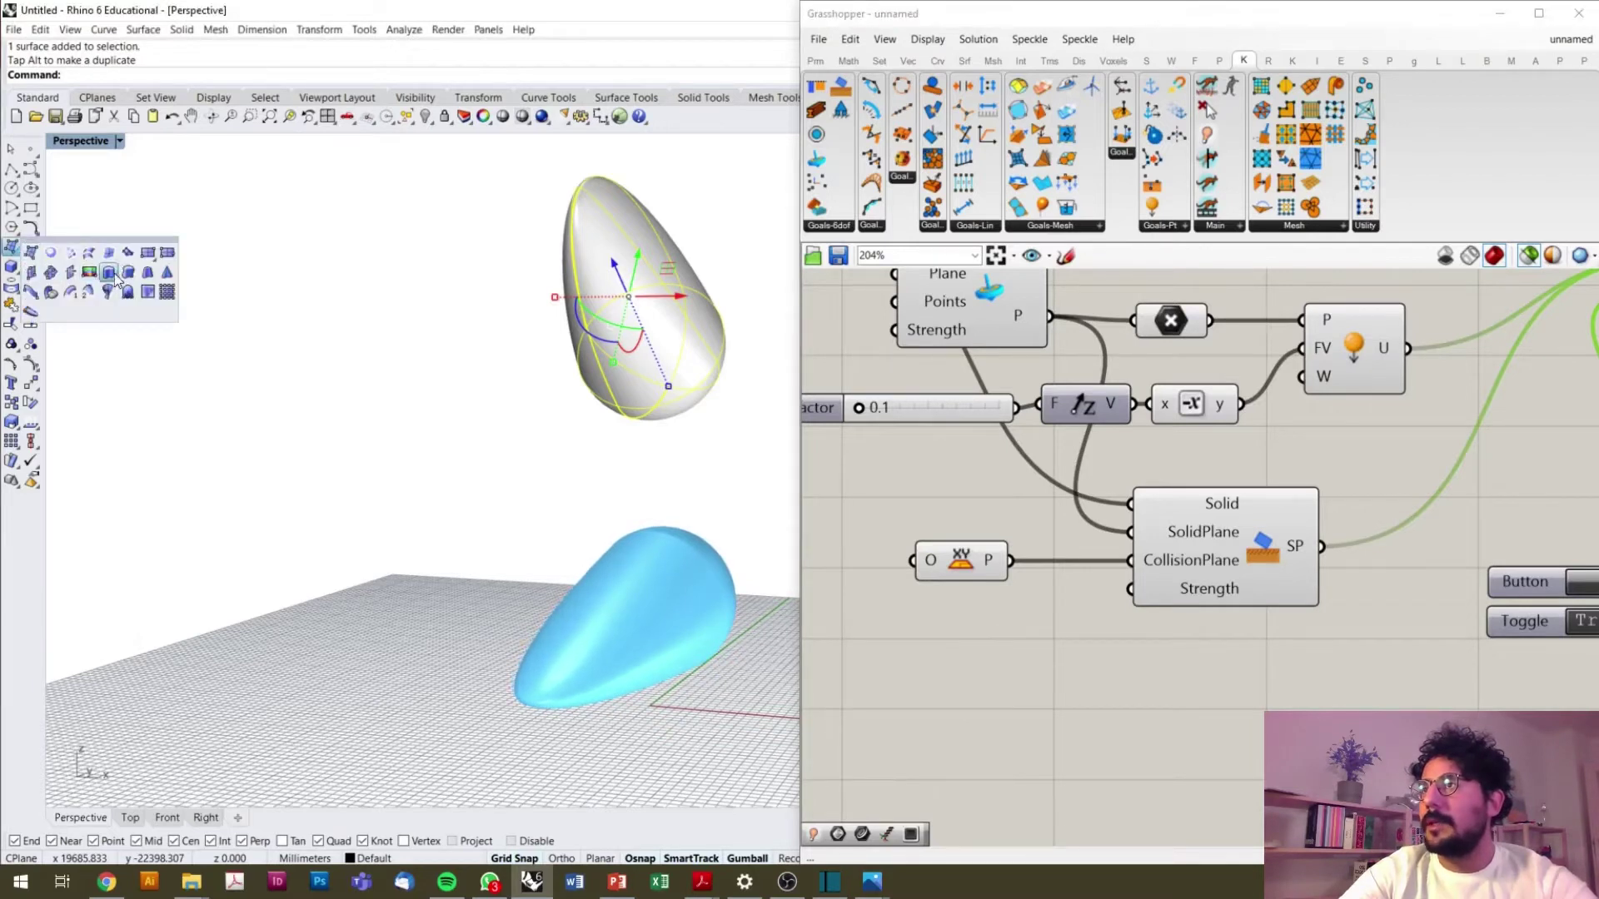
click(114, 277)
click(322, 584)
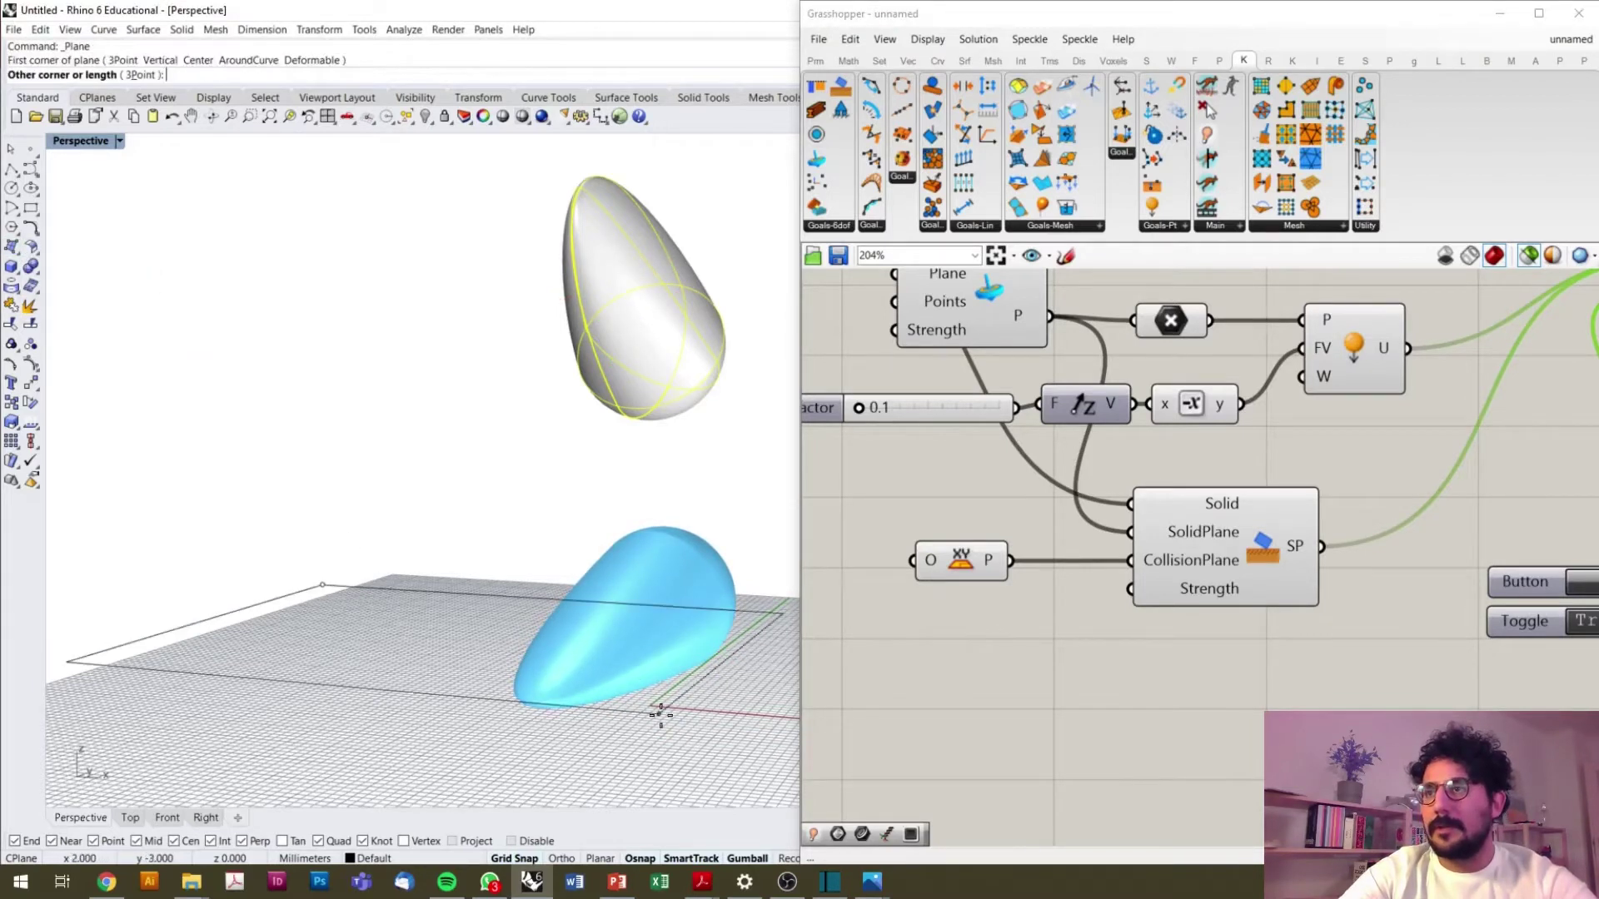
click(762, 756)
click(1064, 647)
- Pause the solver with the Toggle set to False and move the plane beside the egg
scroll(1260, 565, down, 3)
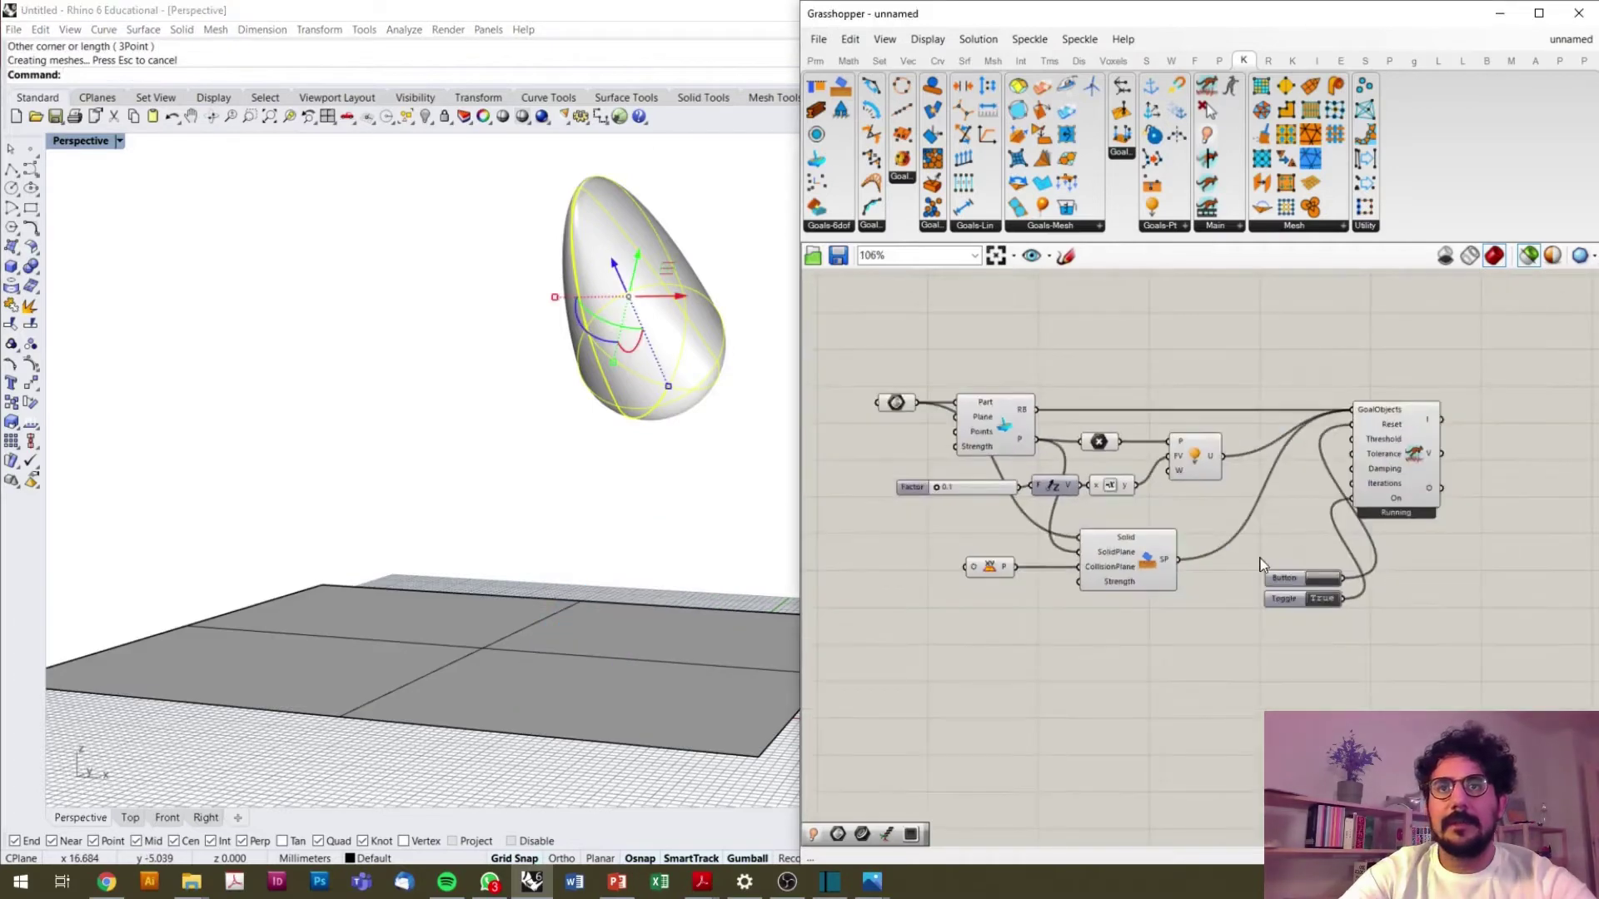
scroll(1332, 582, up, 4)
click(1311, 620)
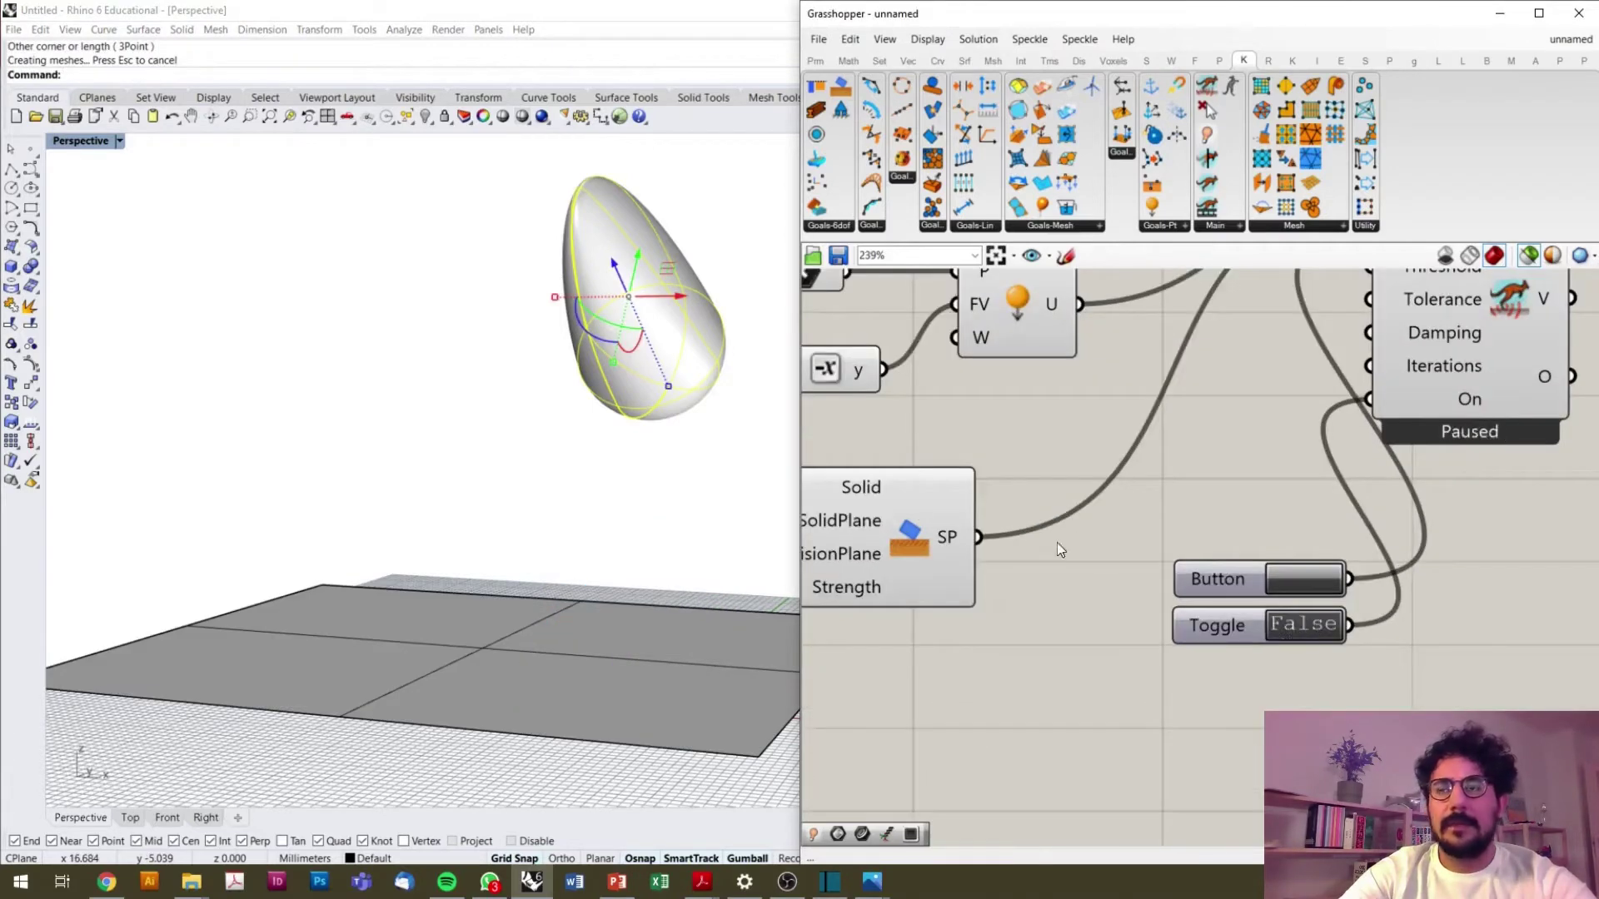
click(472, 630)
right_drag(472, 630, 442, 614)
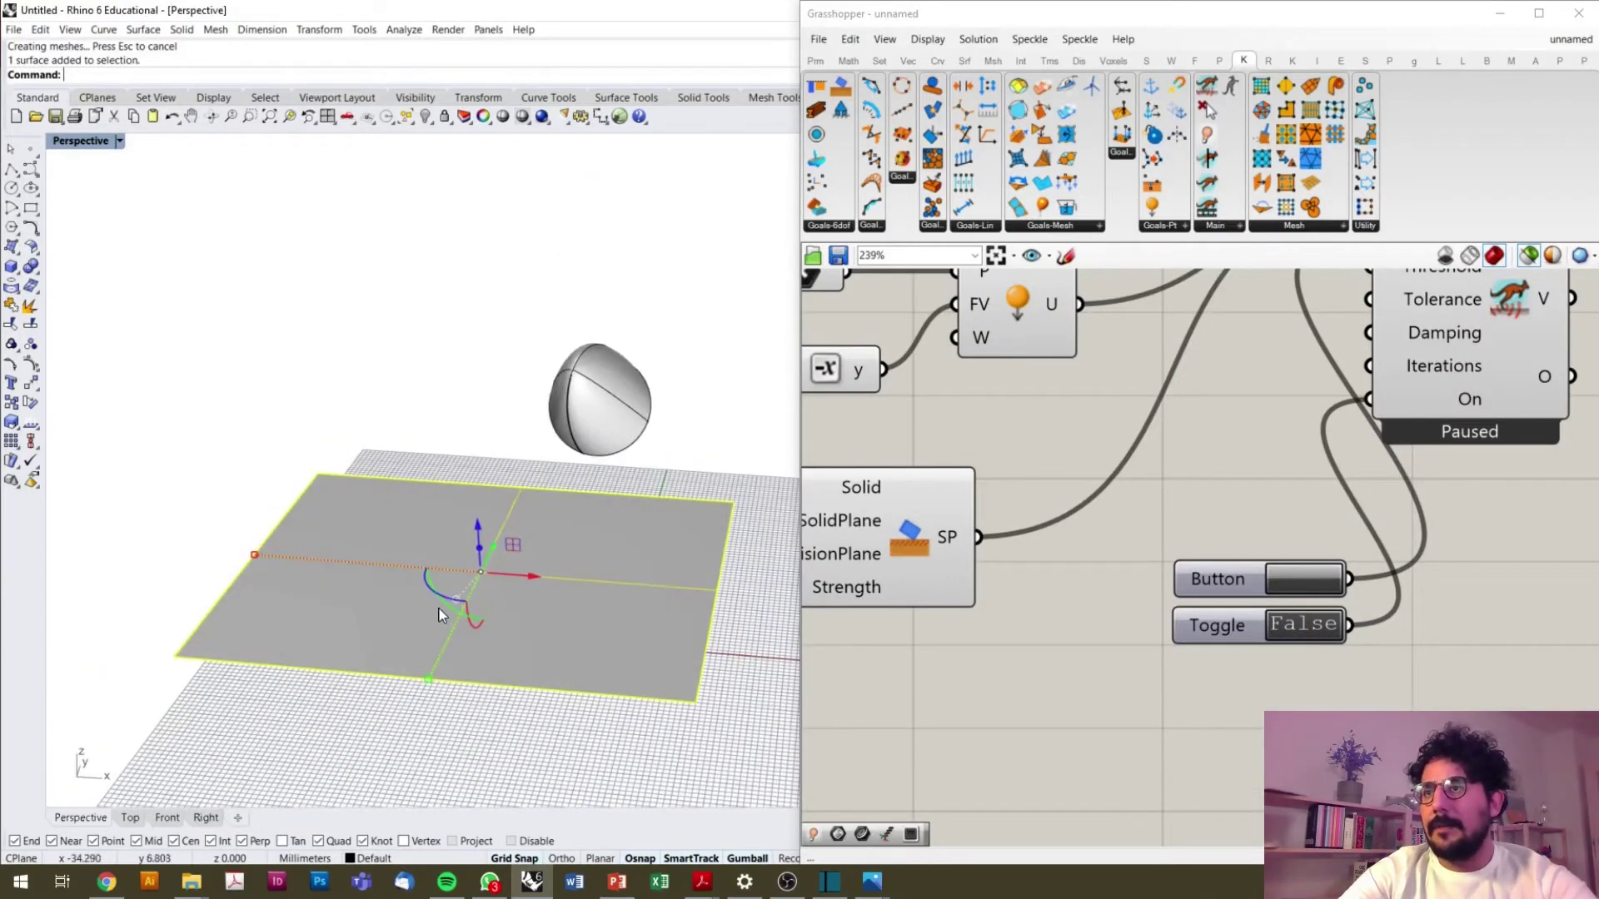
drag(442, 605, 562, 623)
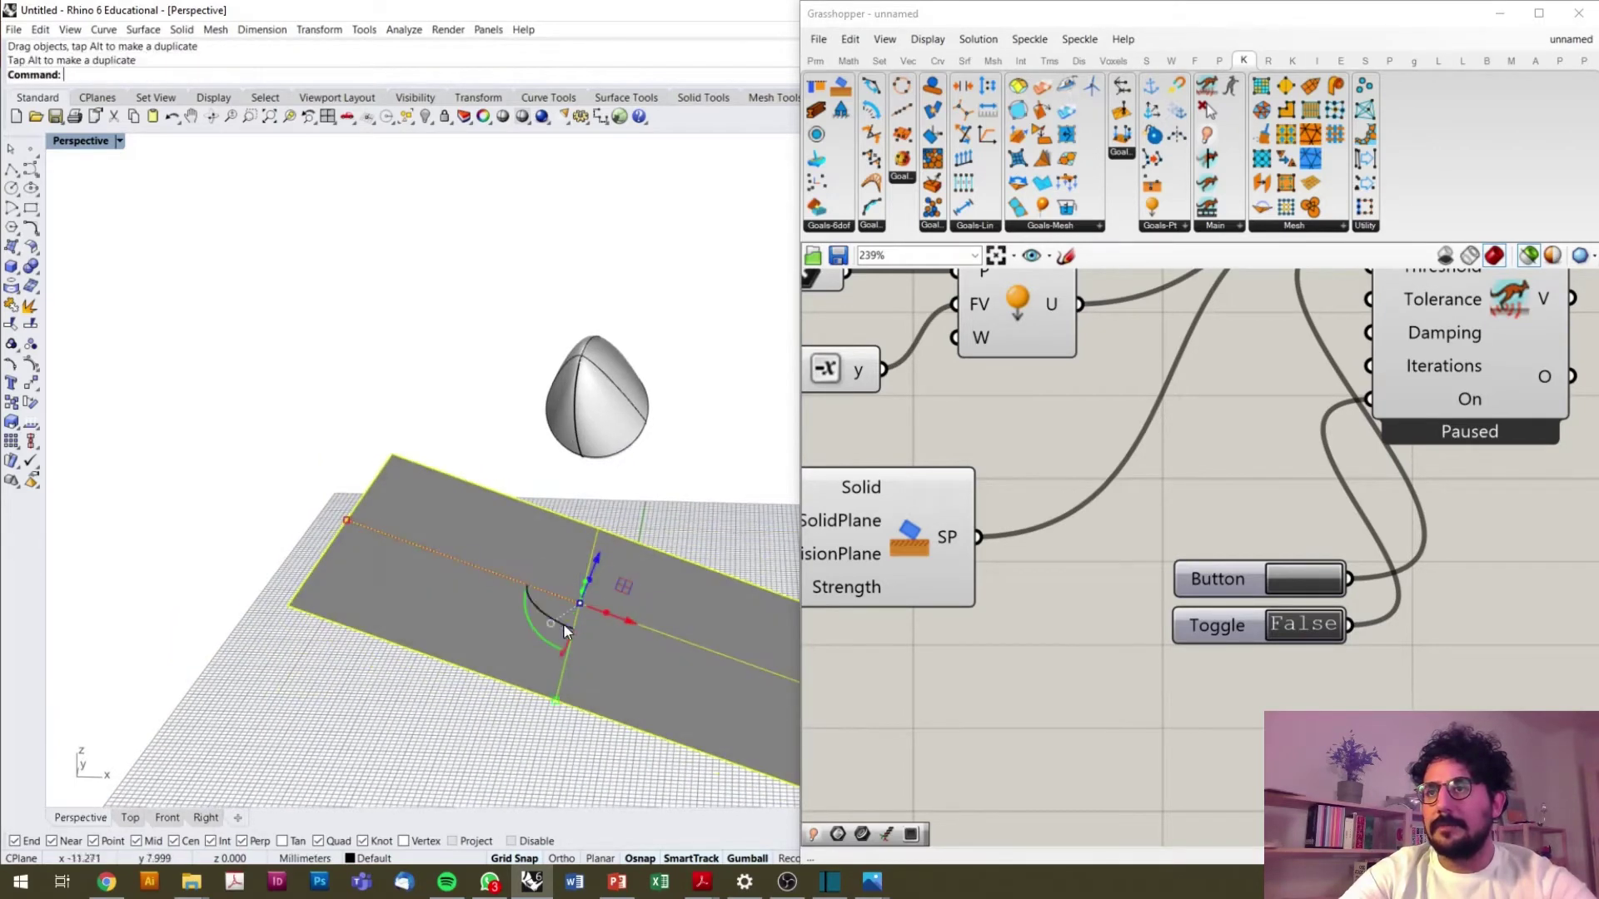
drag(597, 561, 591, 529)
scroll(607, 488, down, 5)
scroll(607, 488, up, 6)
- Isolate the egg and plane with Show Selected, then select the plane for tilting
right_drag(607, 487, 583, 550)
scroll(475, 526, down, 5)
scroll(491, 533, up, 4)
scroll(719, 548, down, 5)
scroll(720, 547, up, 5)
key(Escape)
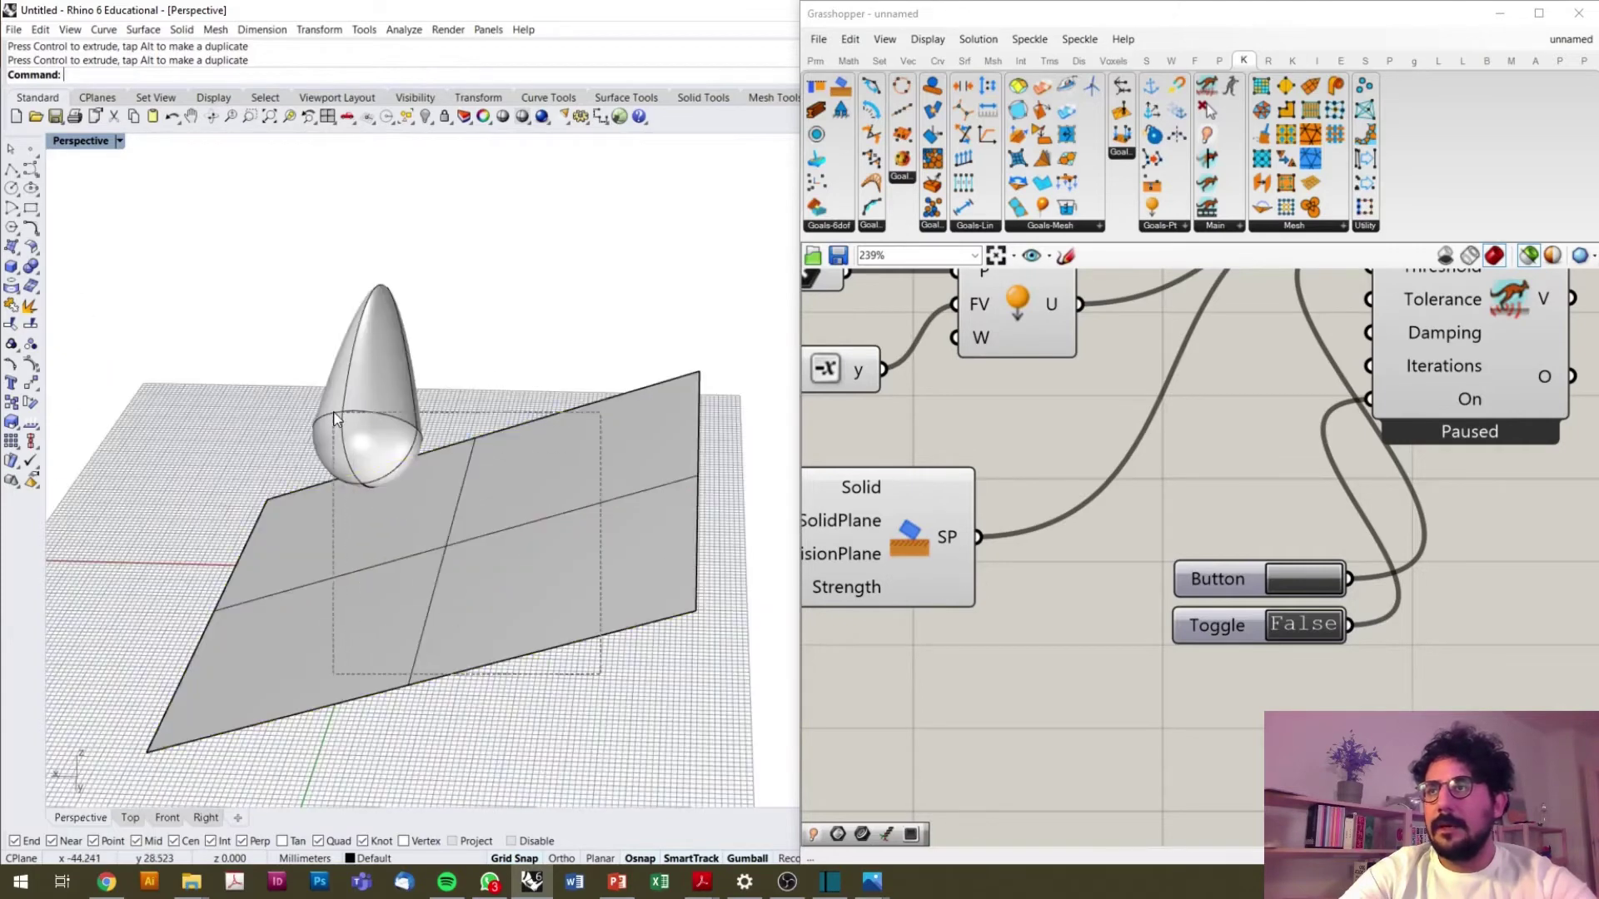
key(ctrl+a)
middle_click(388, 442)
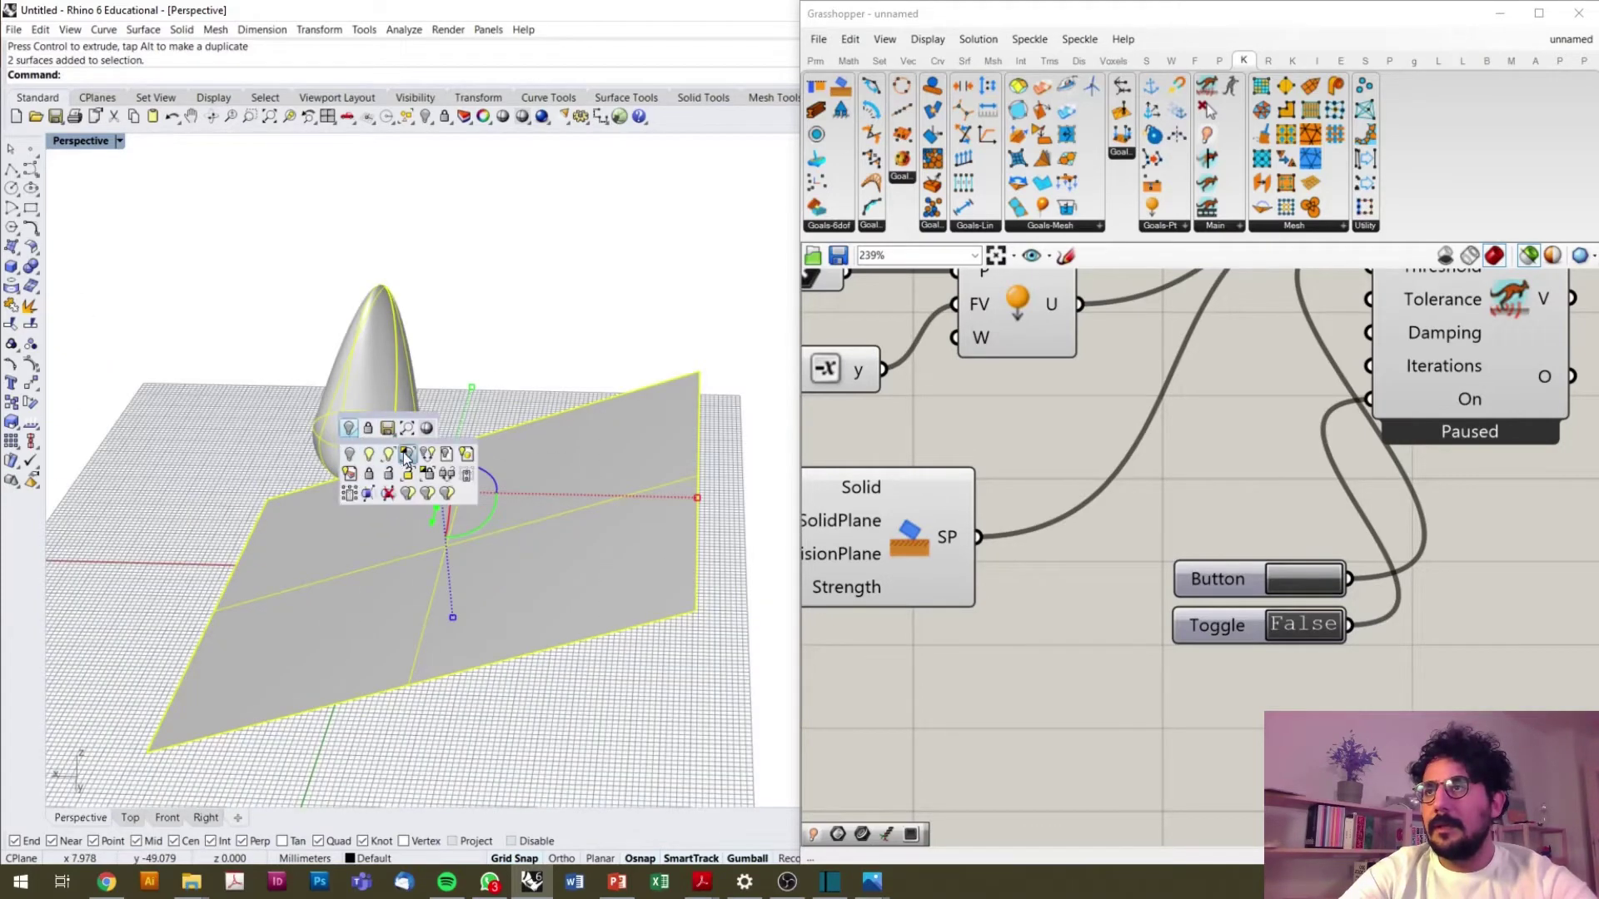
click(405, 448)
key(Escape)
mouse_move(462, 538)
right_down()
mouse_move(527, 508)
mouse_move(457, 541)
right_up()
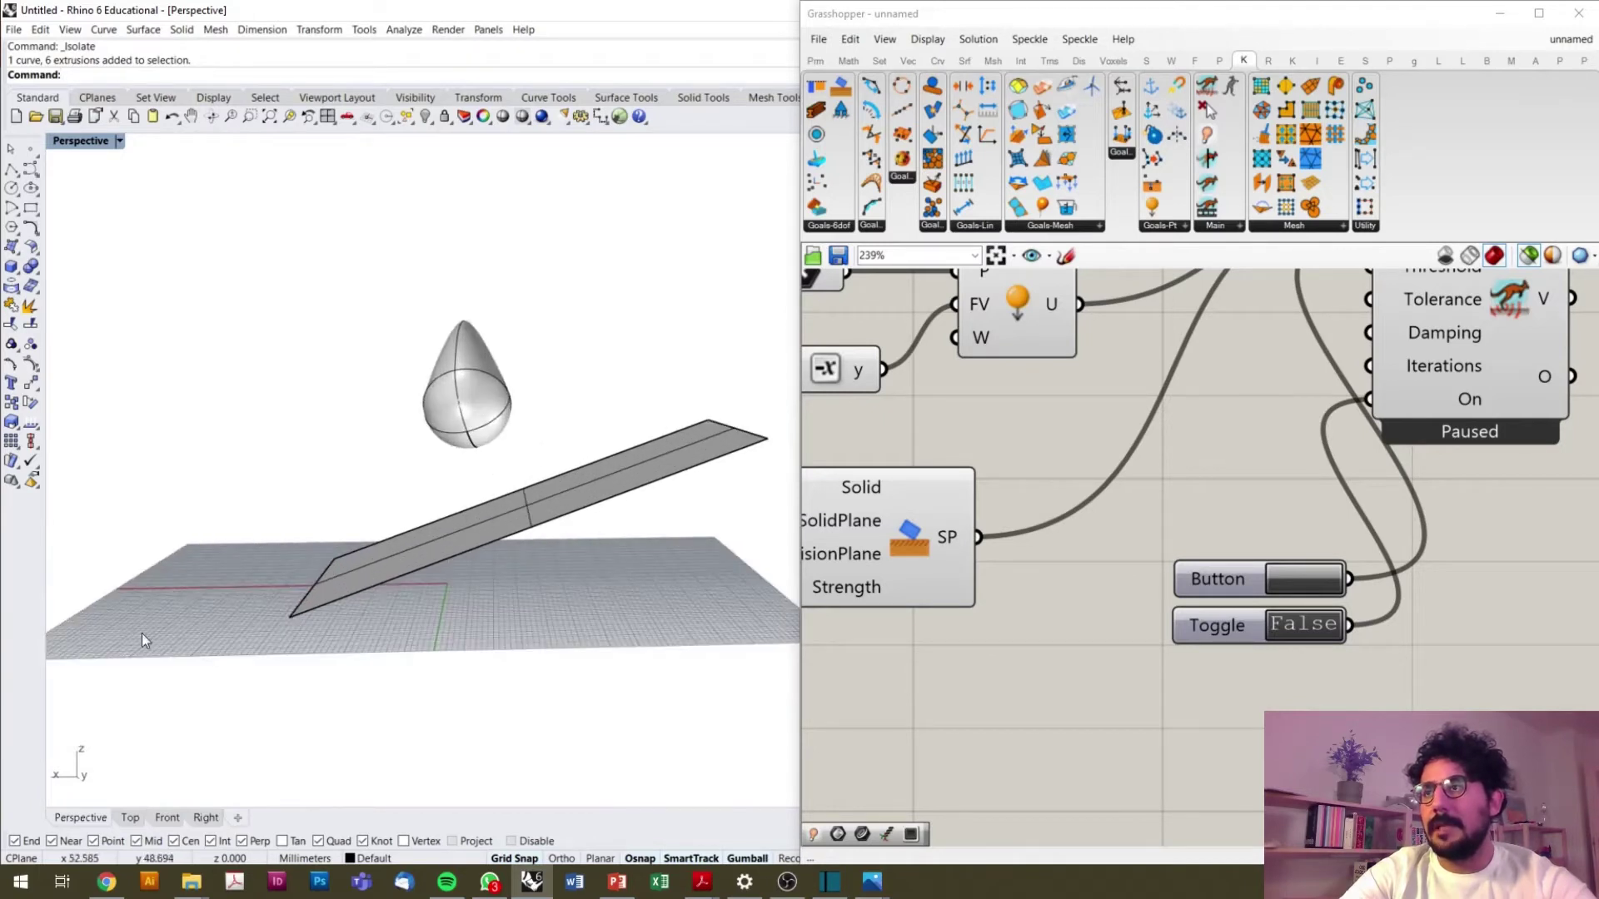
scroll(586, 471, down, 3)
click(658, 464)
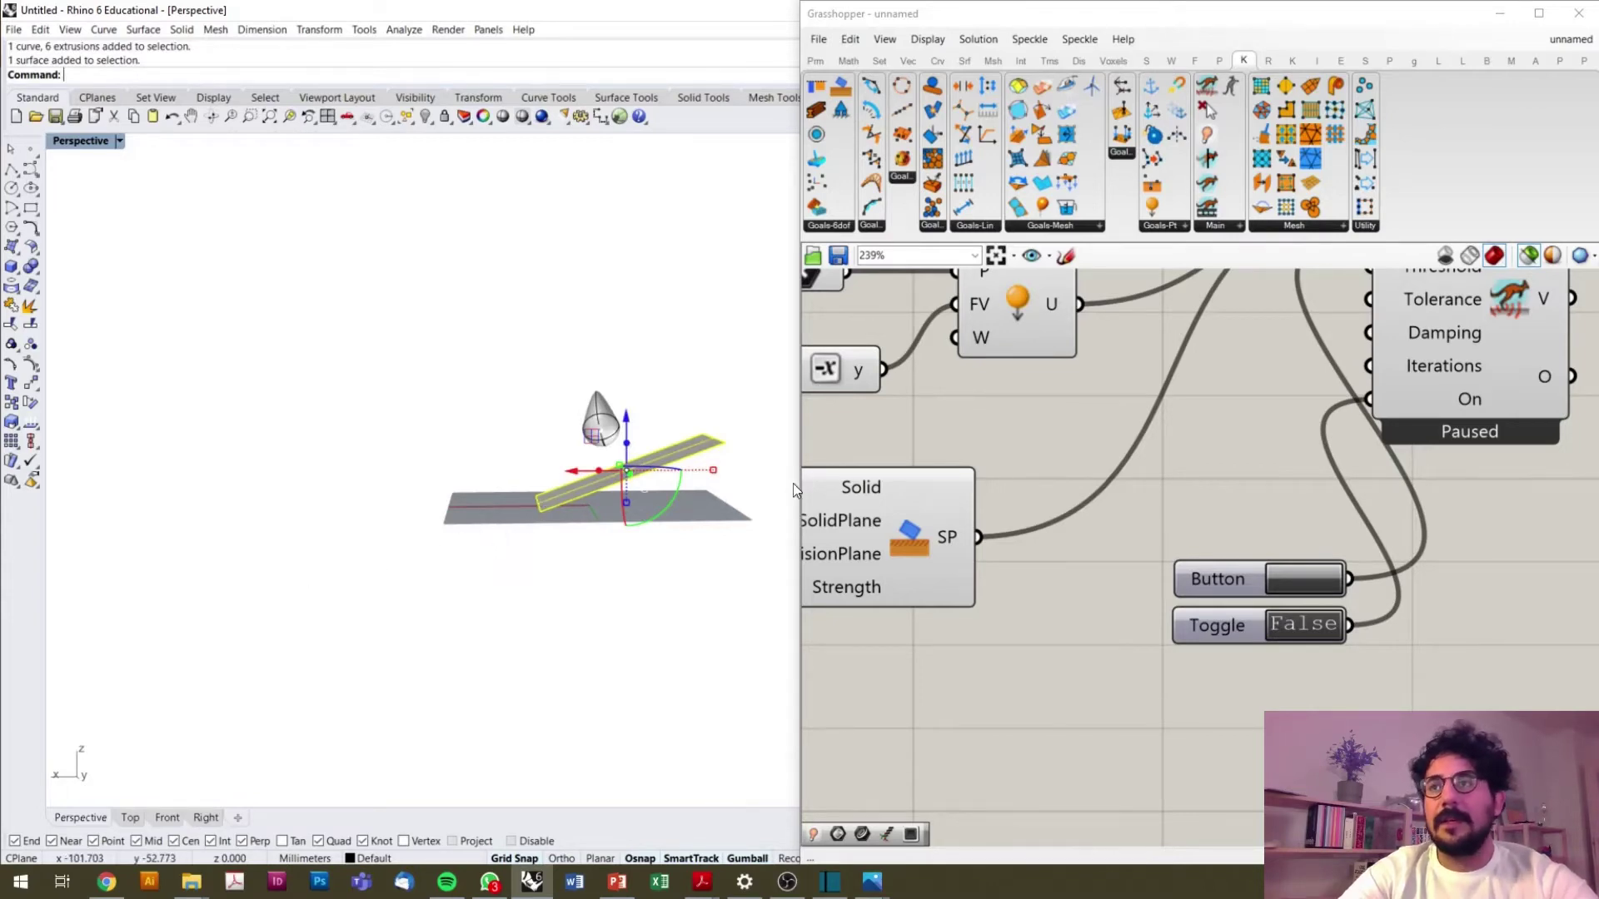
scroll(1039, 476, down, 4)
- Add a Surface parameter referencing the tilted Rhino plane
scroll(884, 570, up, 3)
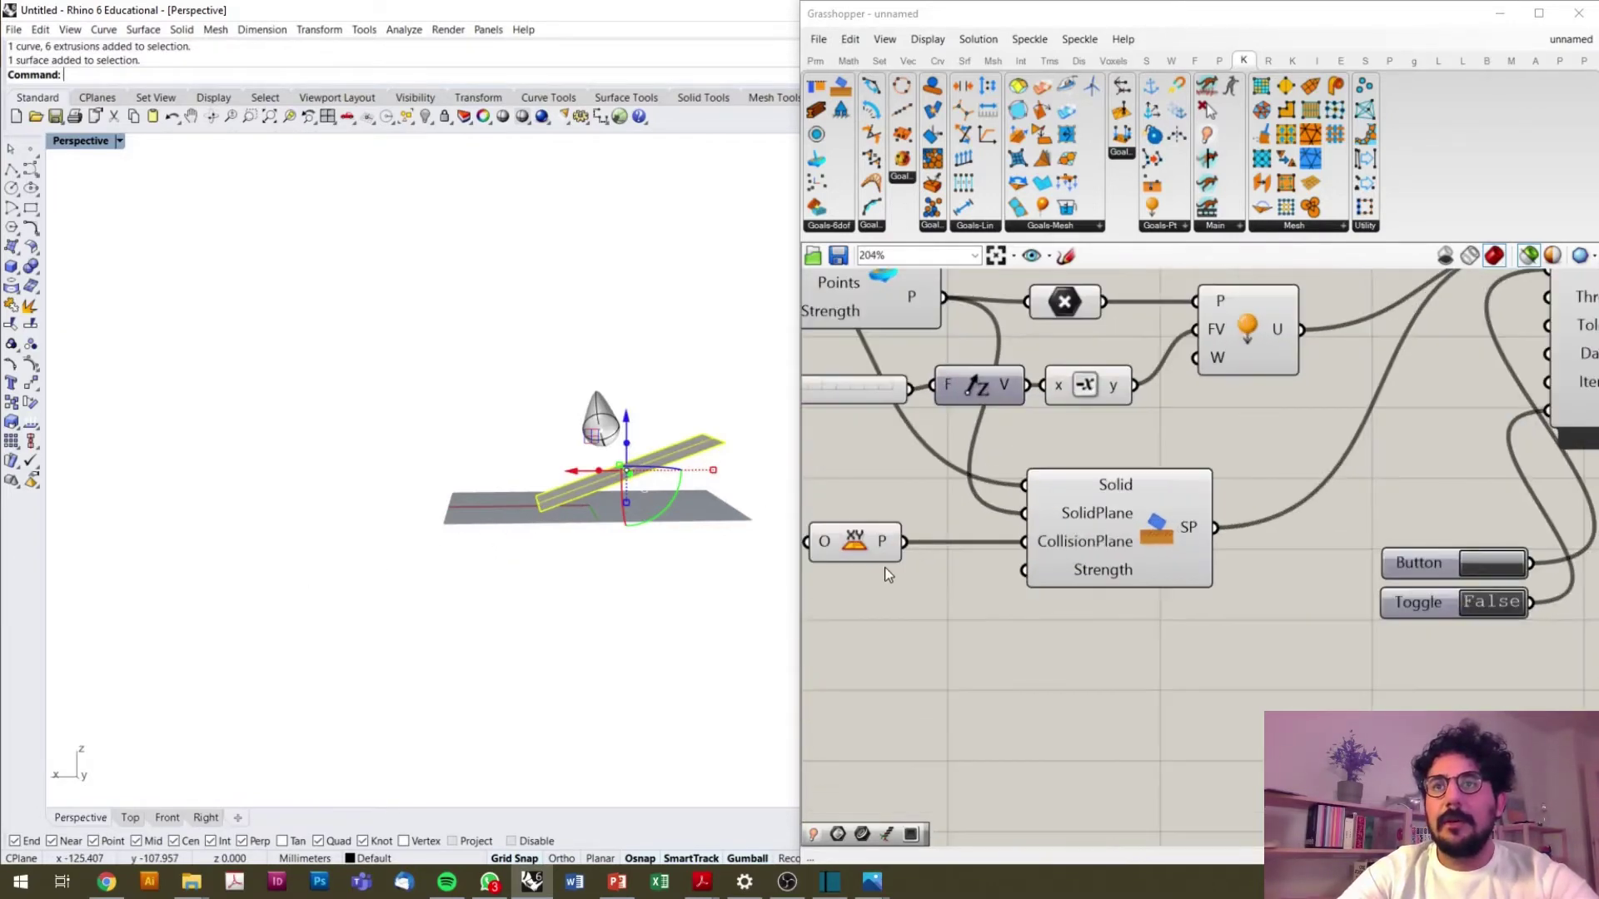
right_drag(856, 557, 984, 567)
double_click(921, 591)
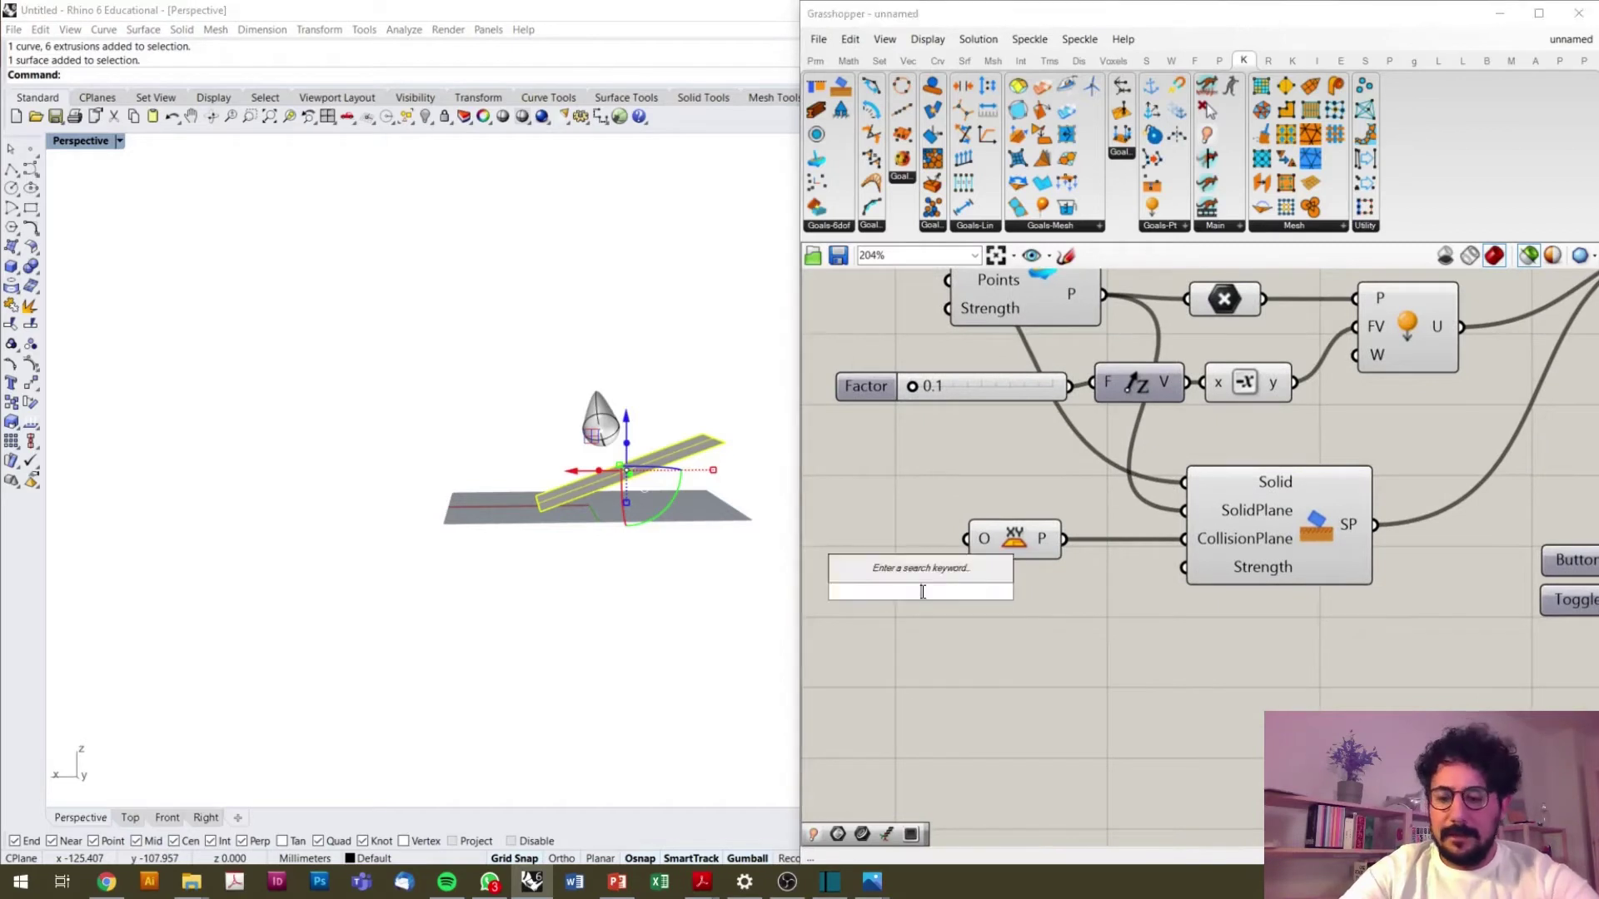
key(Escape)
double_click(921, 607)
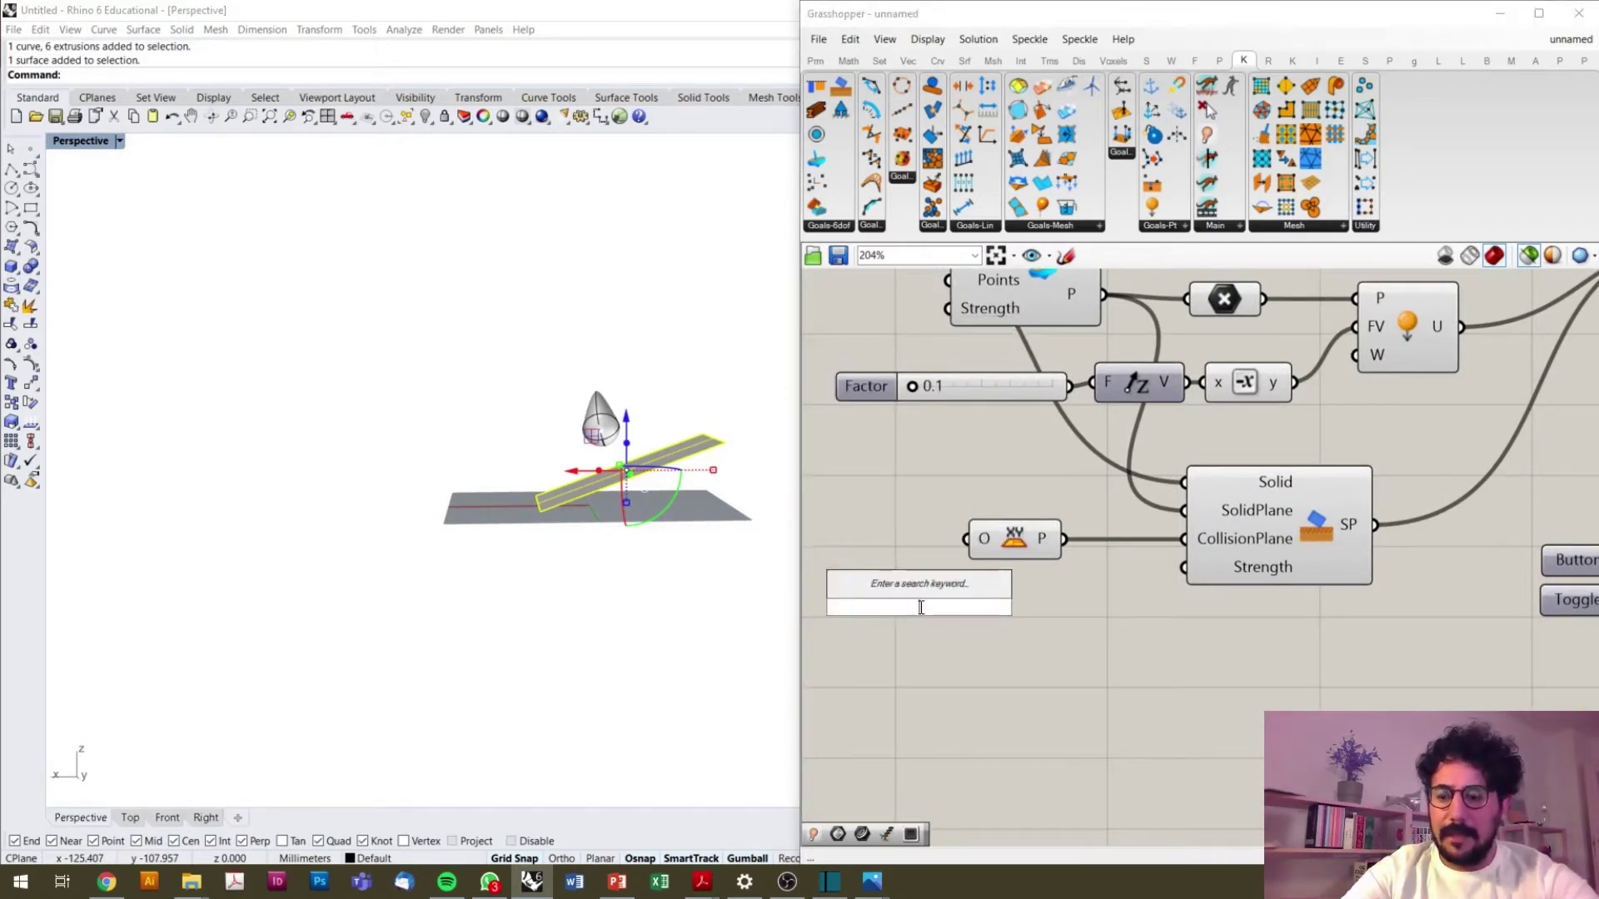
text(surface)
click(881, 563)
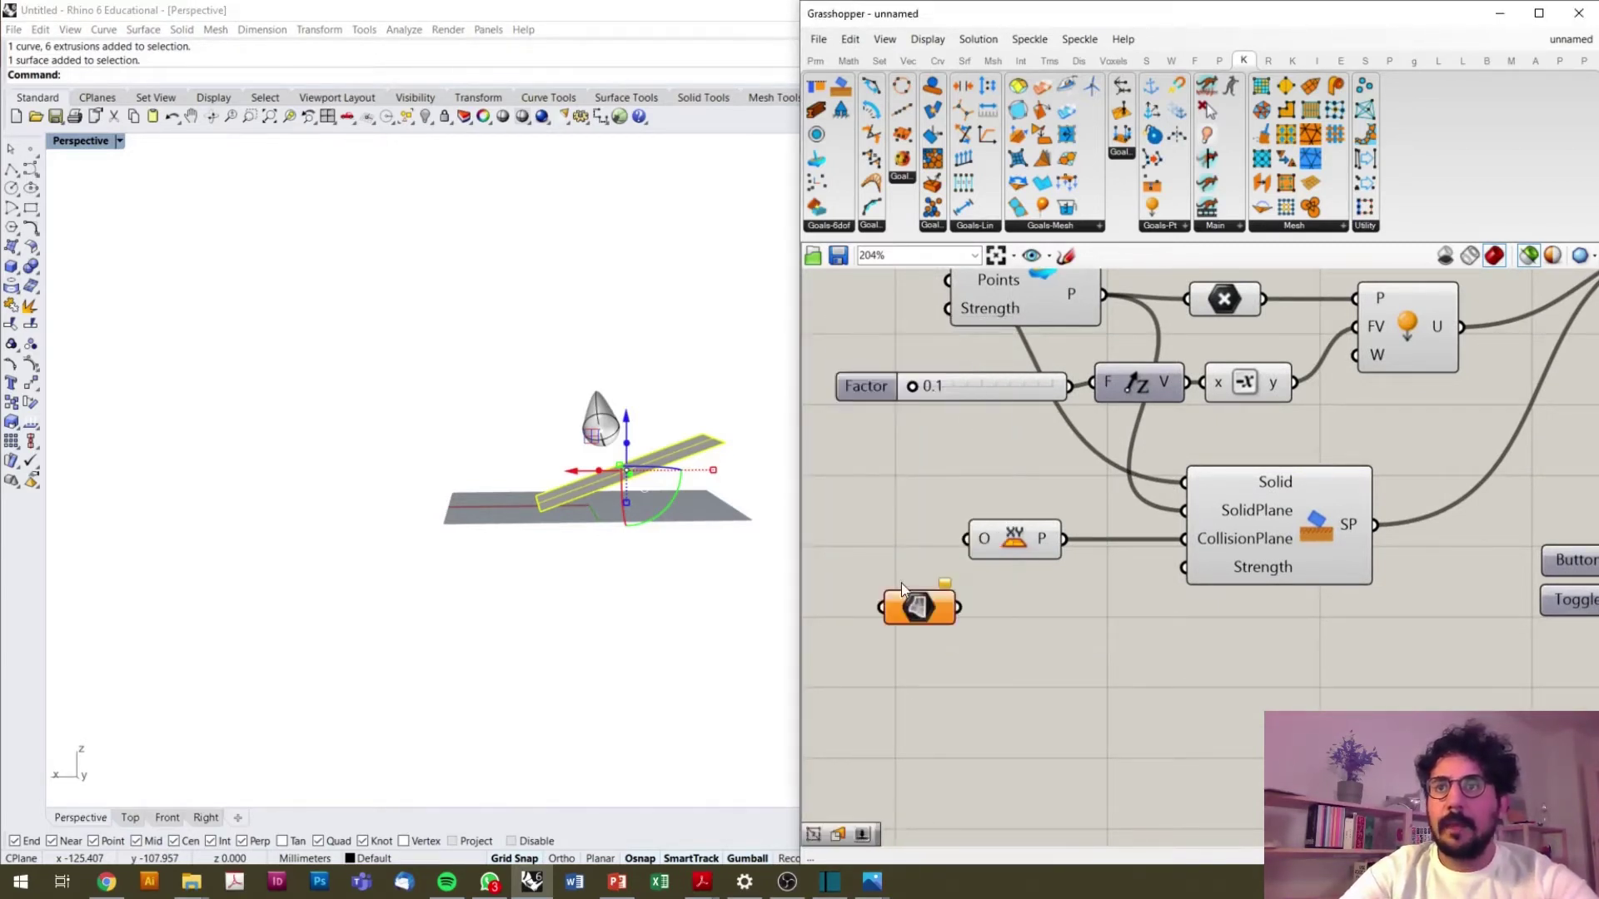
right_click(900, 607)
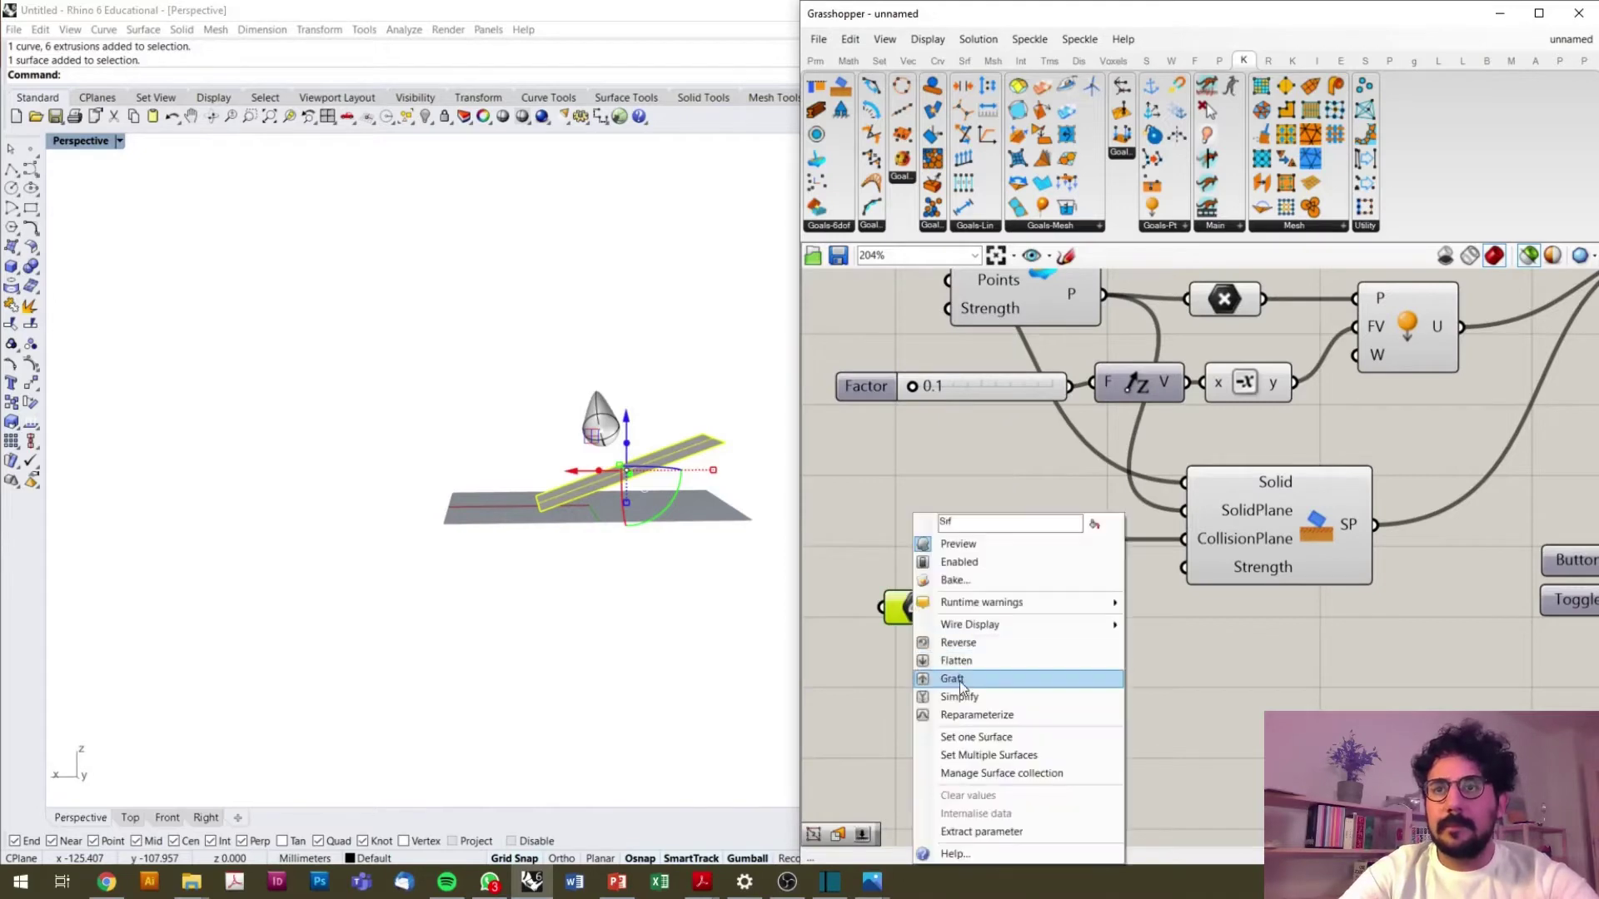
click(985, 738)
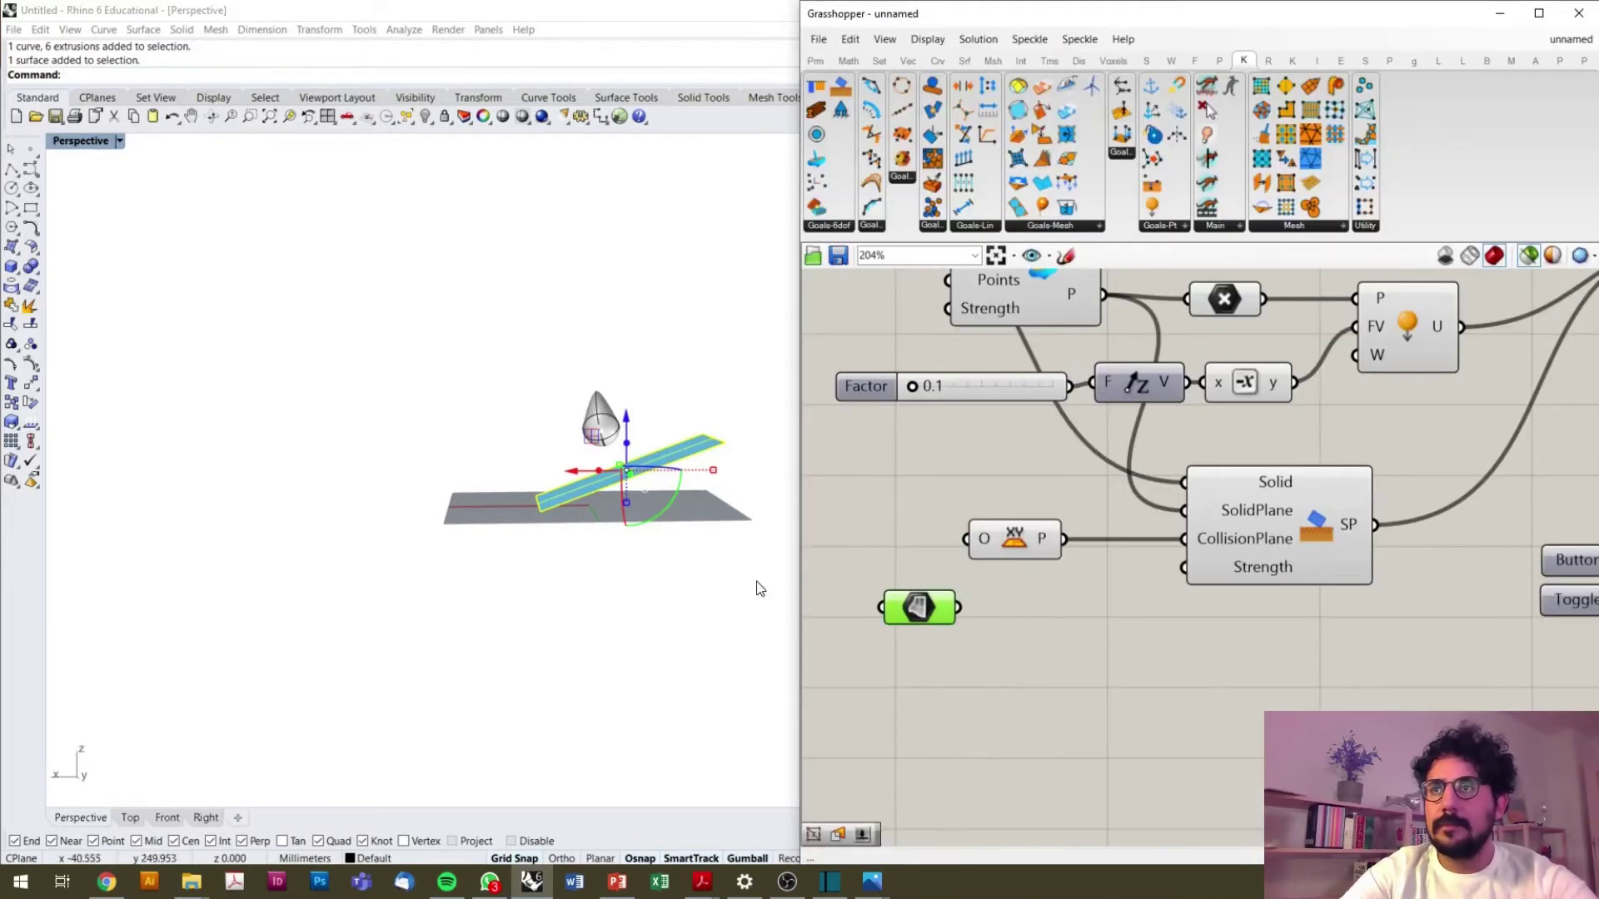
- Feed the surface through an Is Planar component and wire its plane into CollisionPlane
double_click(998, 662)
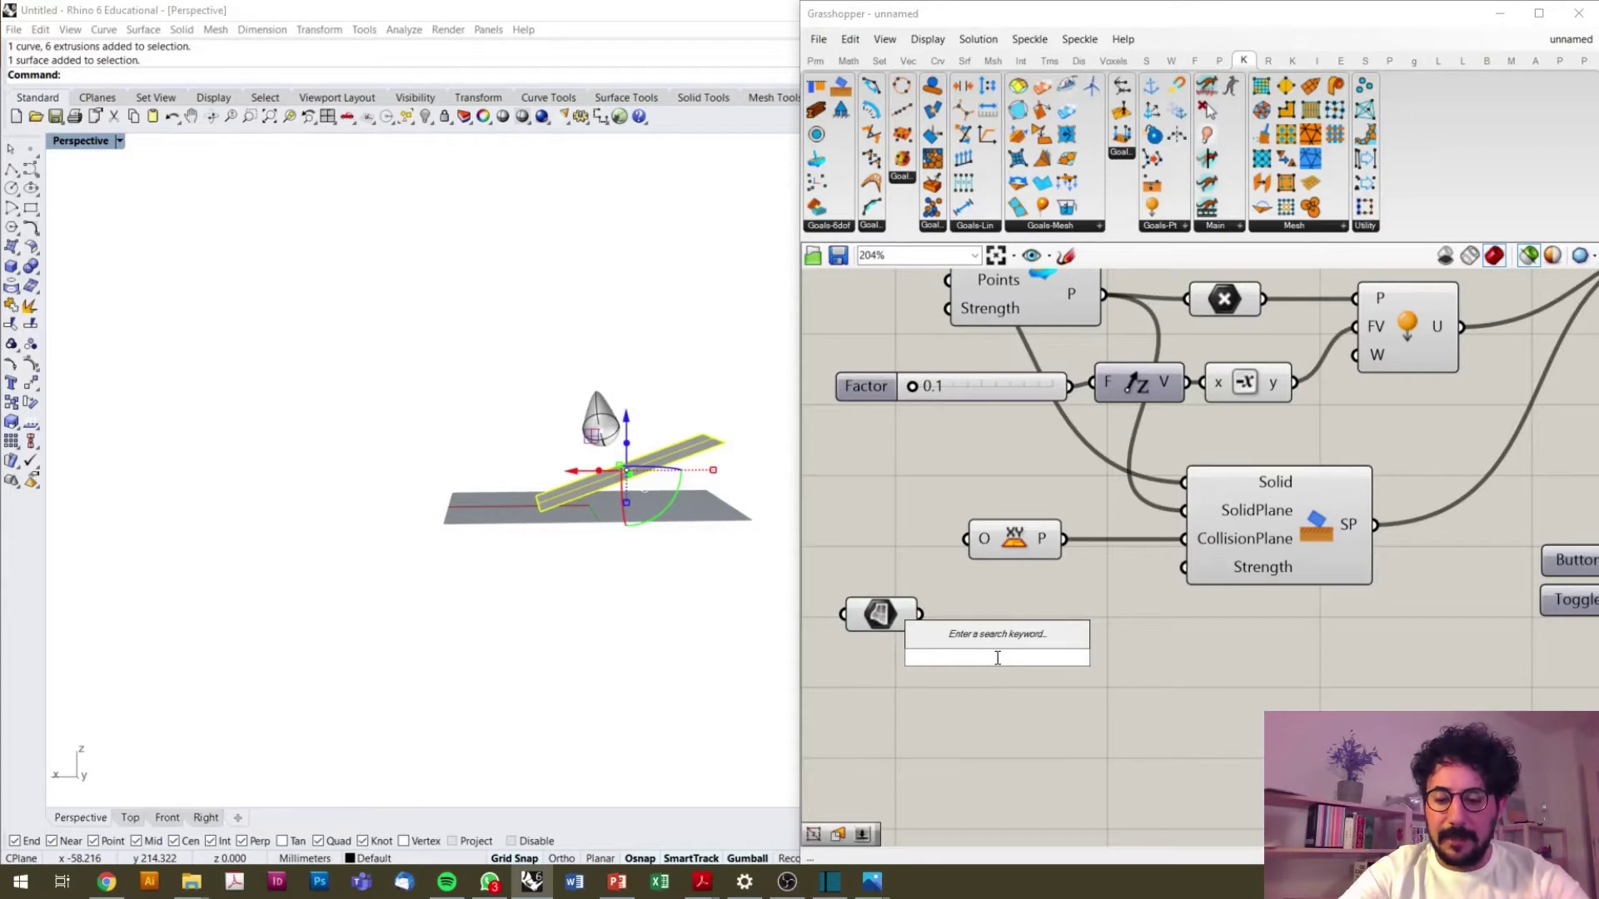
text(is)
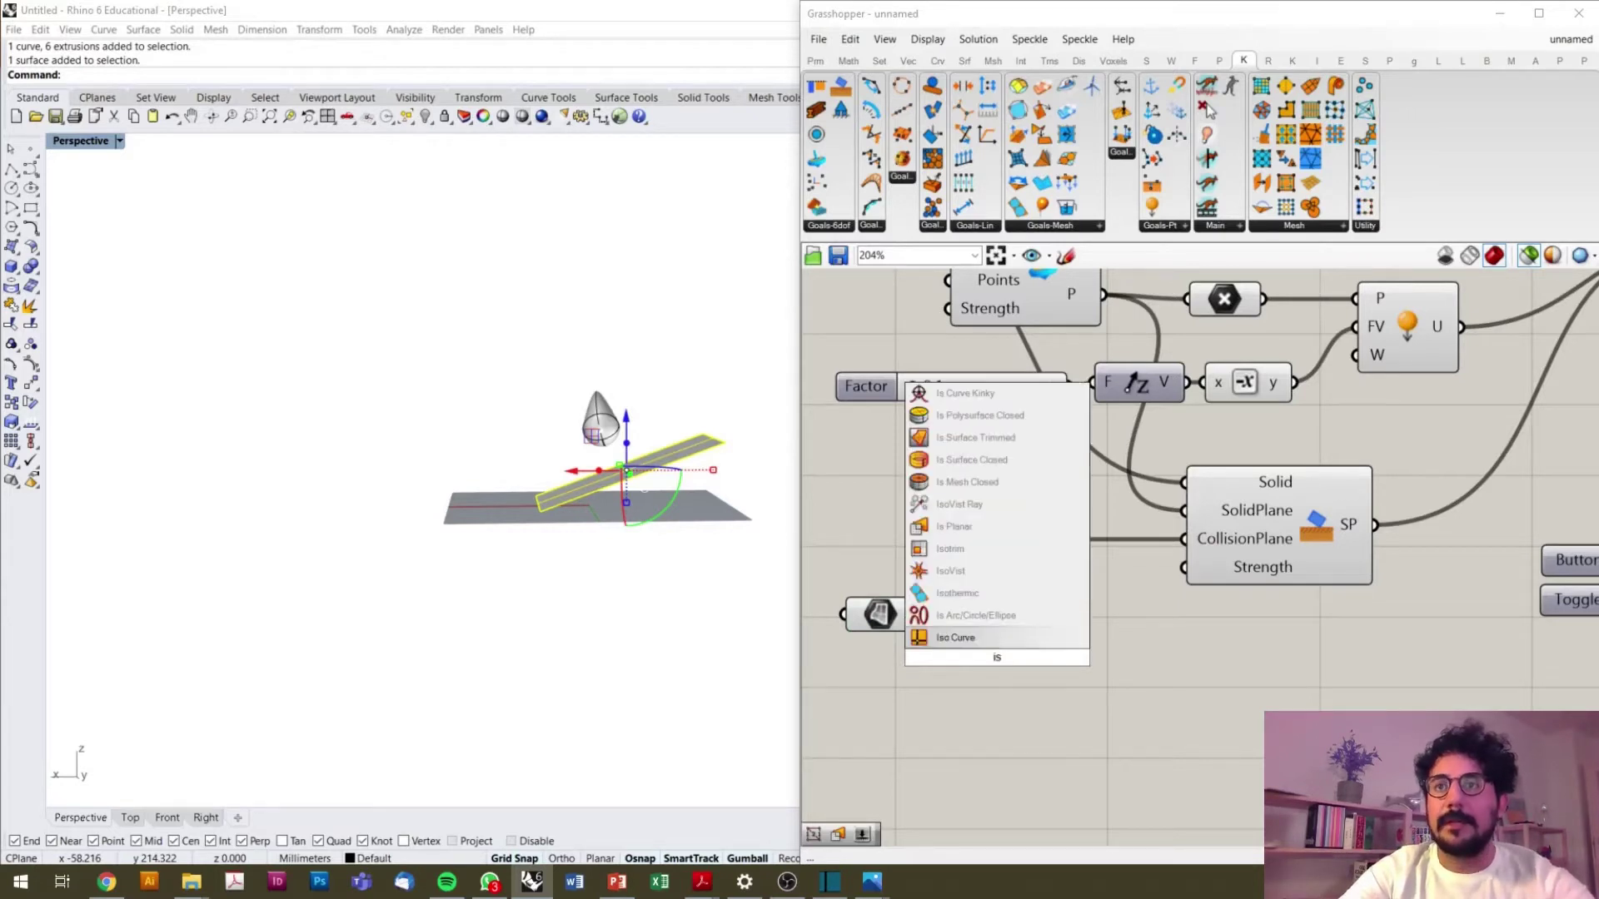
click(954, 526)
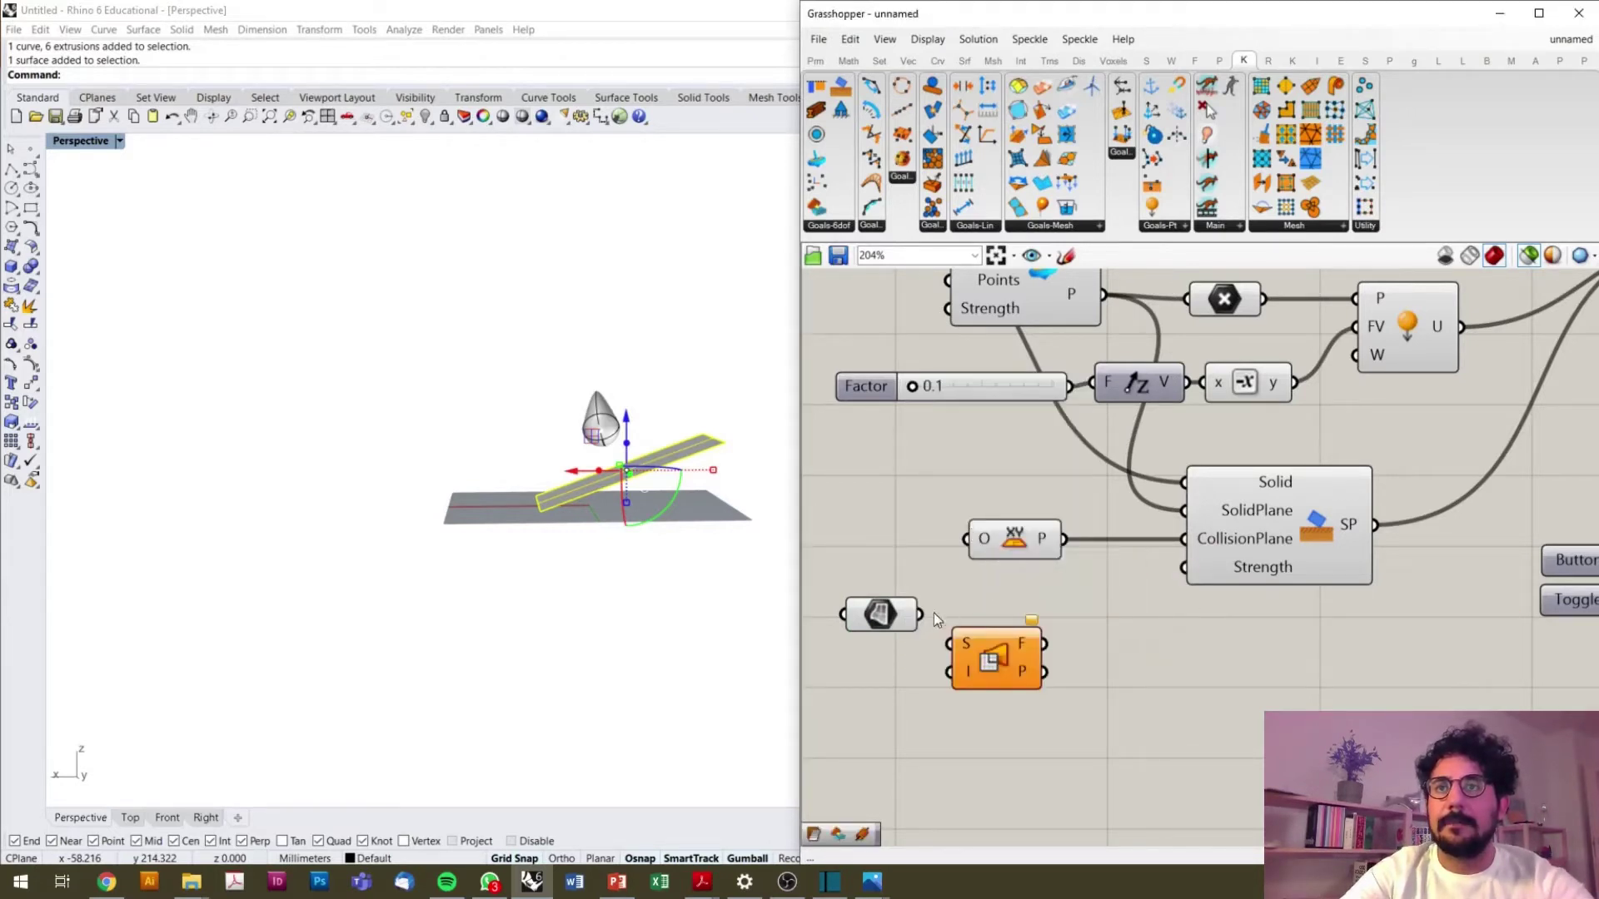
drag(954, 643, 950, 644)
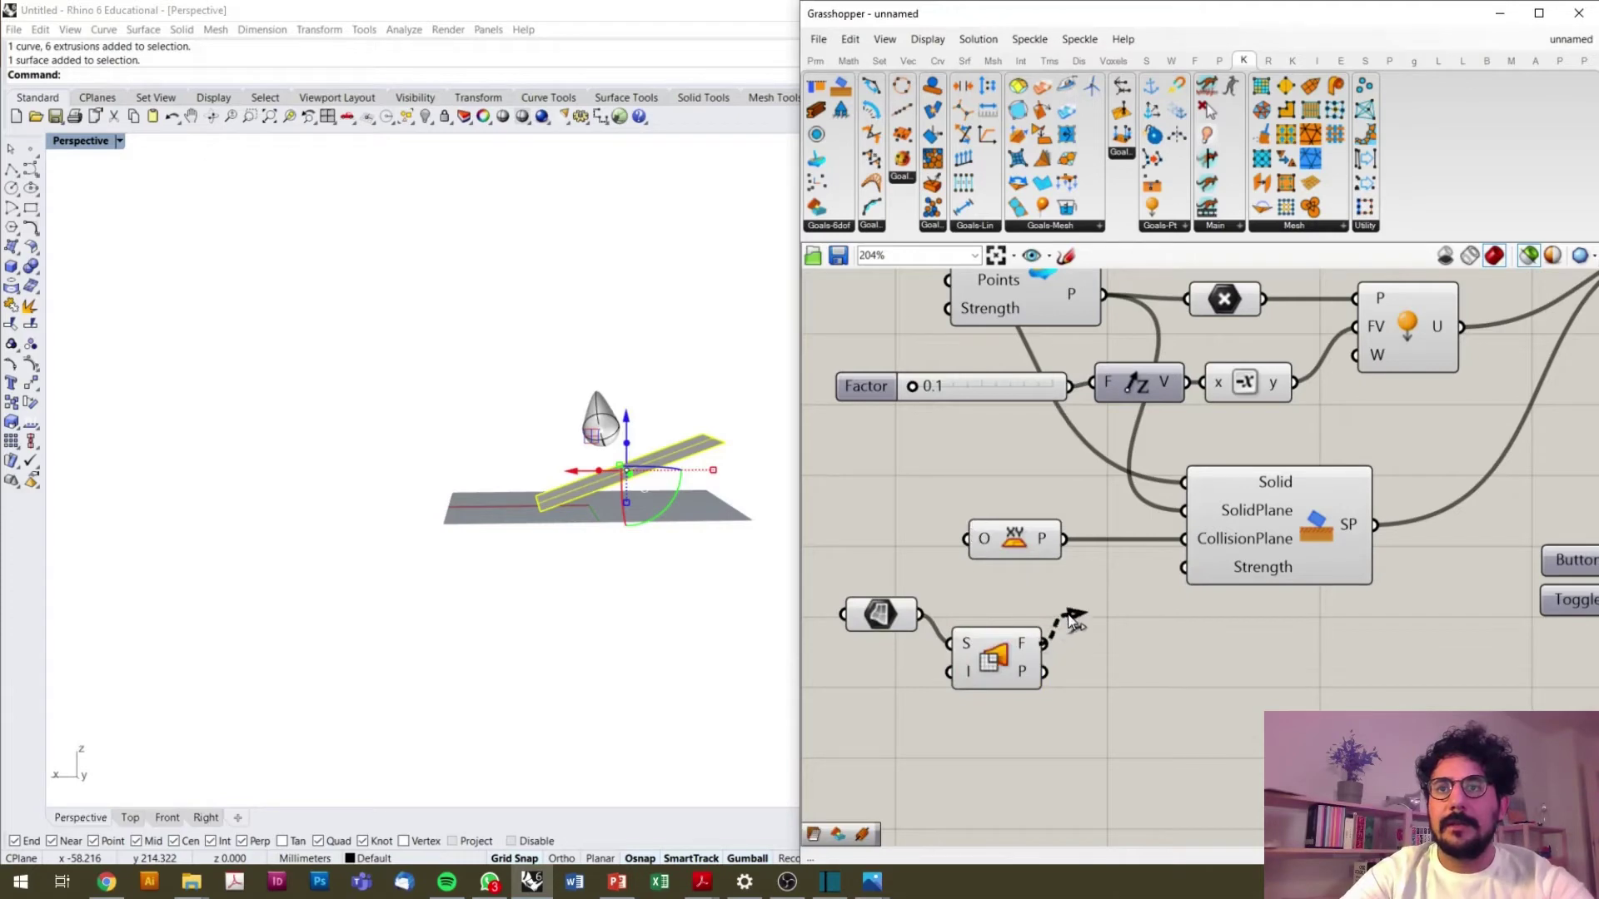
click(976, 662)
middle_click(972, 662)
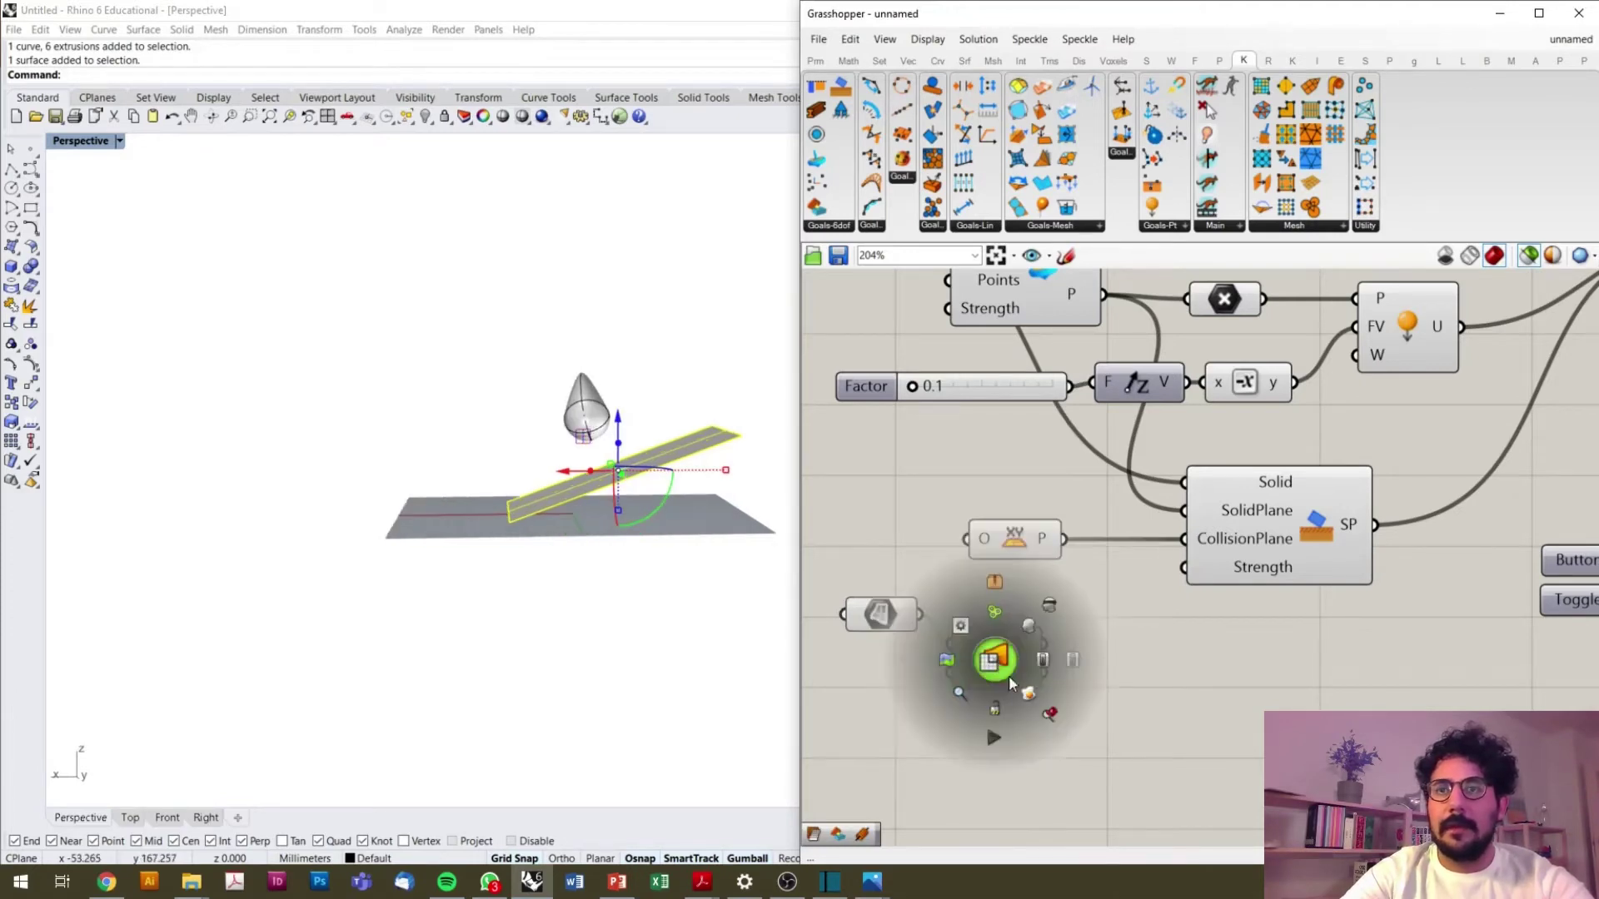
click(1042, 713)
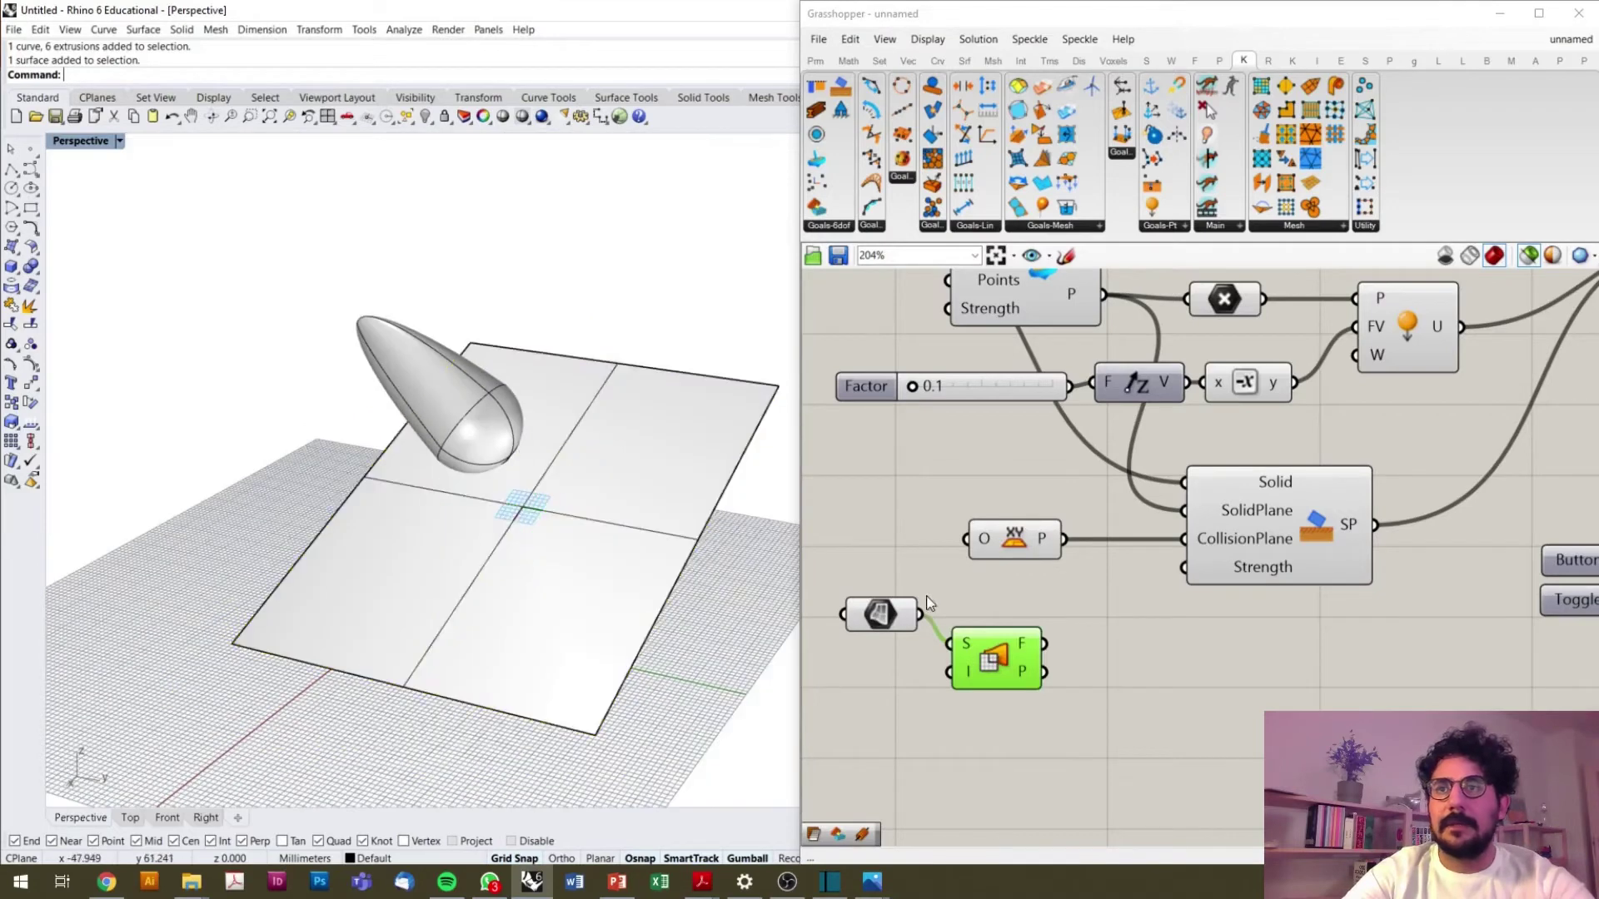
scroll(962, 631, up, 3)
drag(1101, 704, 1331, 479)
- Move Is Planar beside the XY Plane and resume the Kangaroo simulation
click(1037, 499)
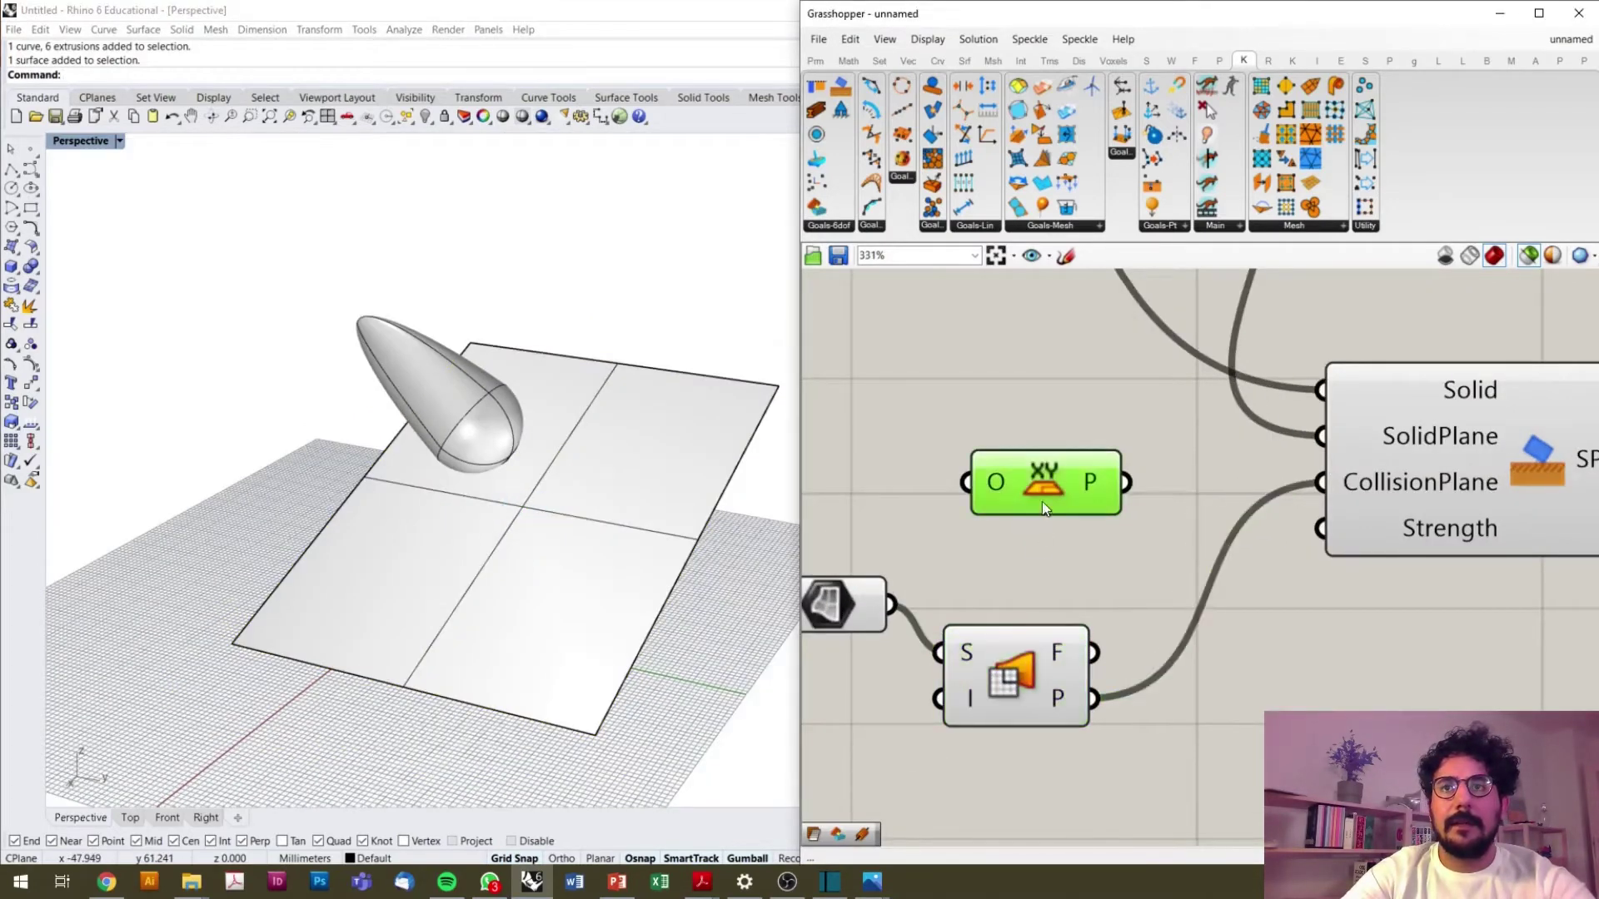
drag(1035, 676, 1088, 573)
click(1041, 483)
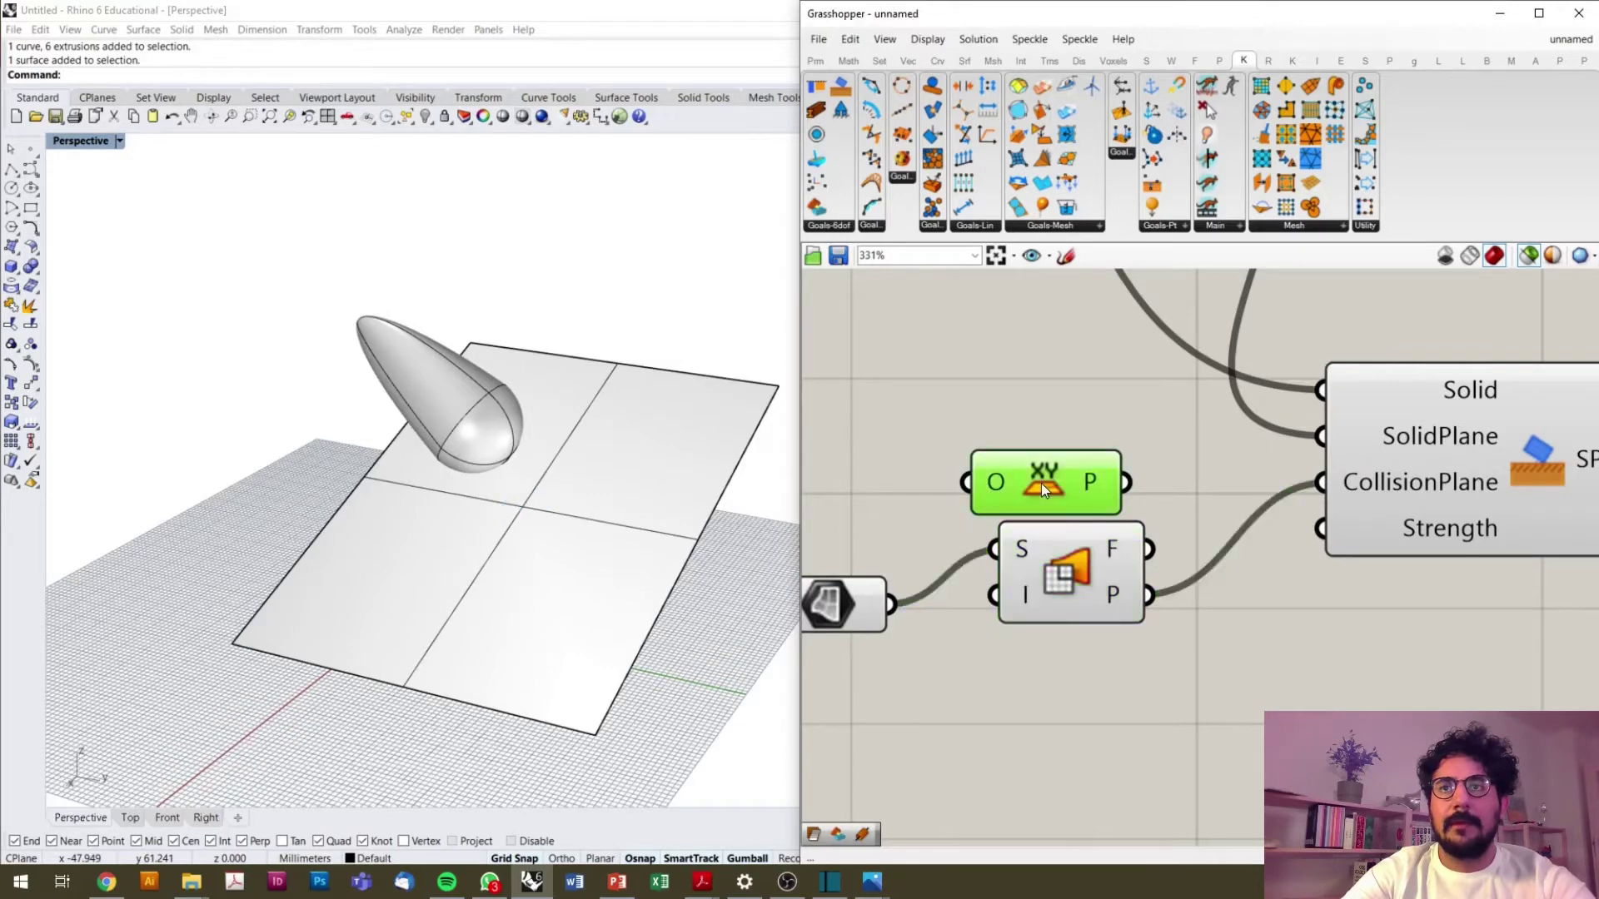
scroll(1040, 483, down, 5)
scroll(1307, 398, up, 4)
click(1286, 407)
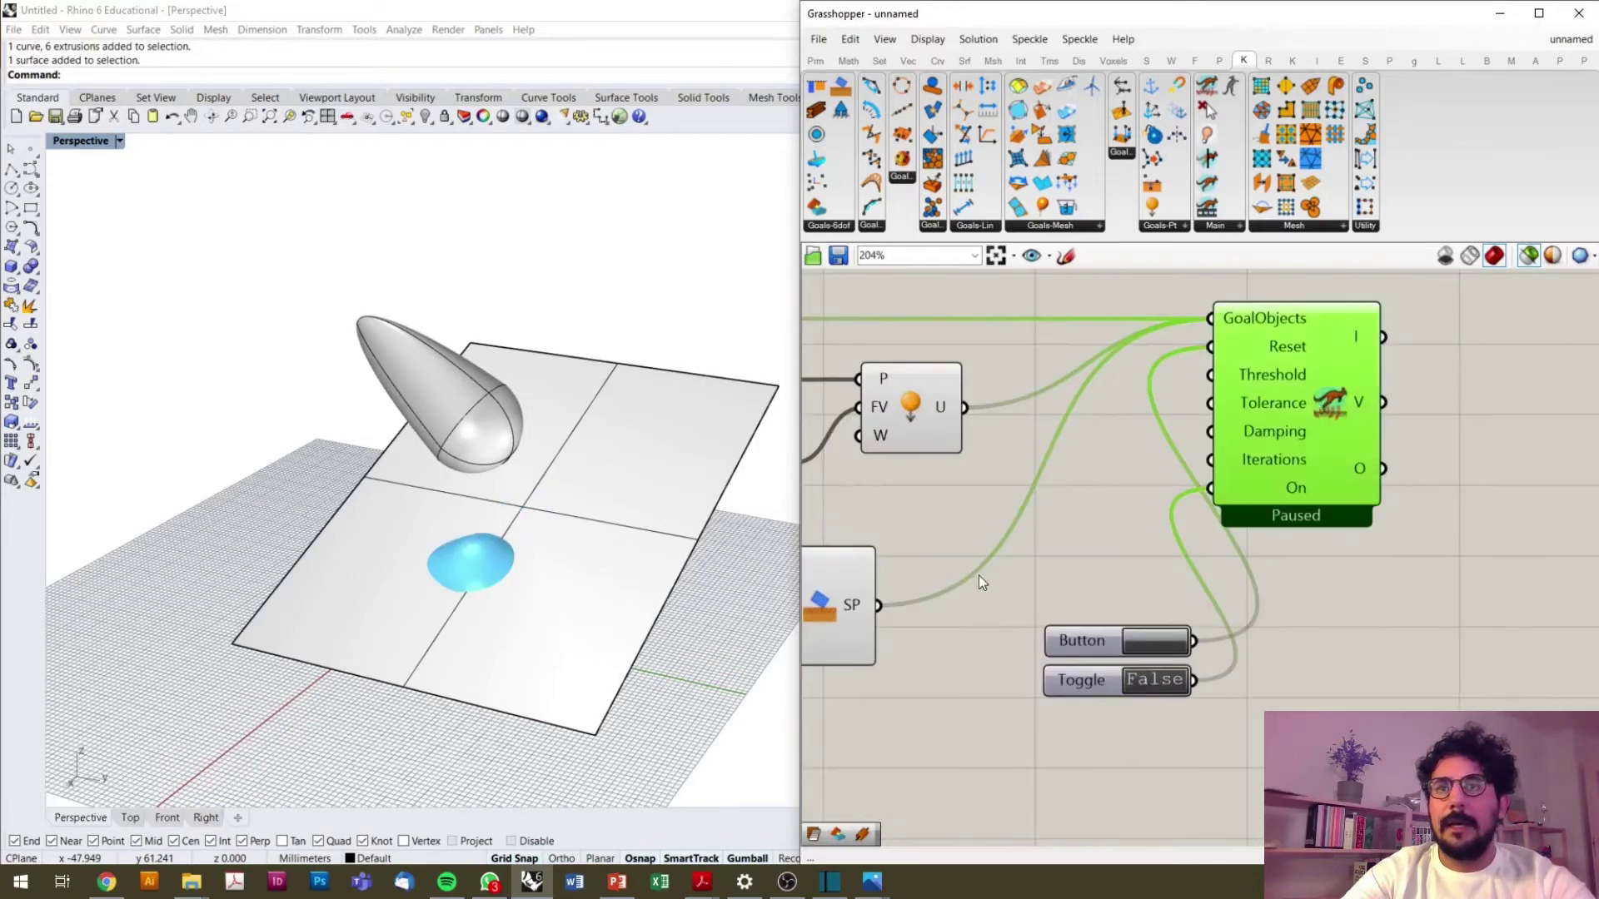
click(1160, 677)
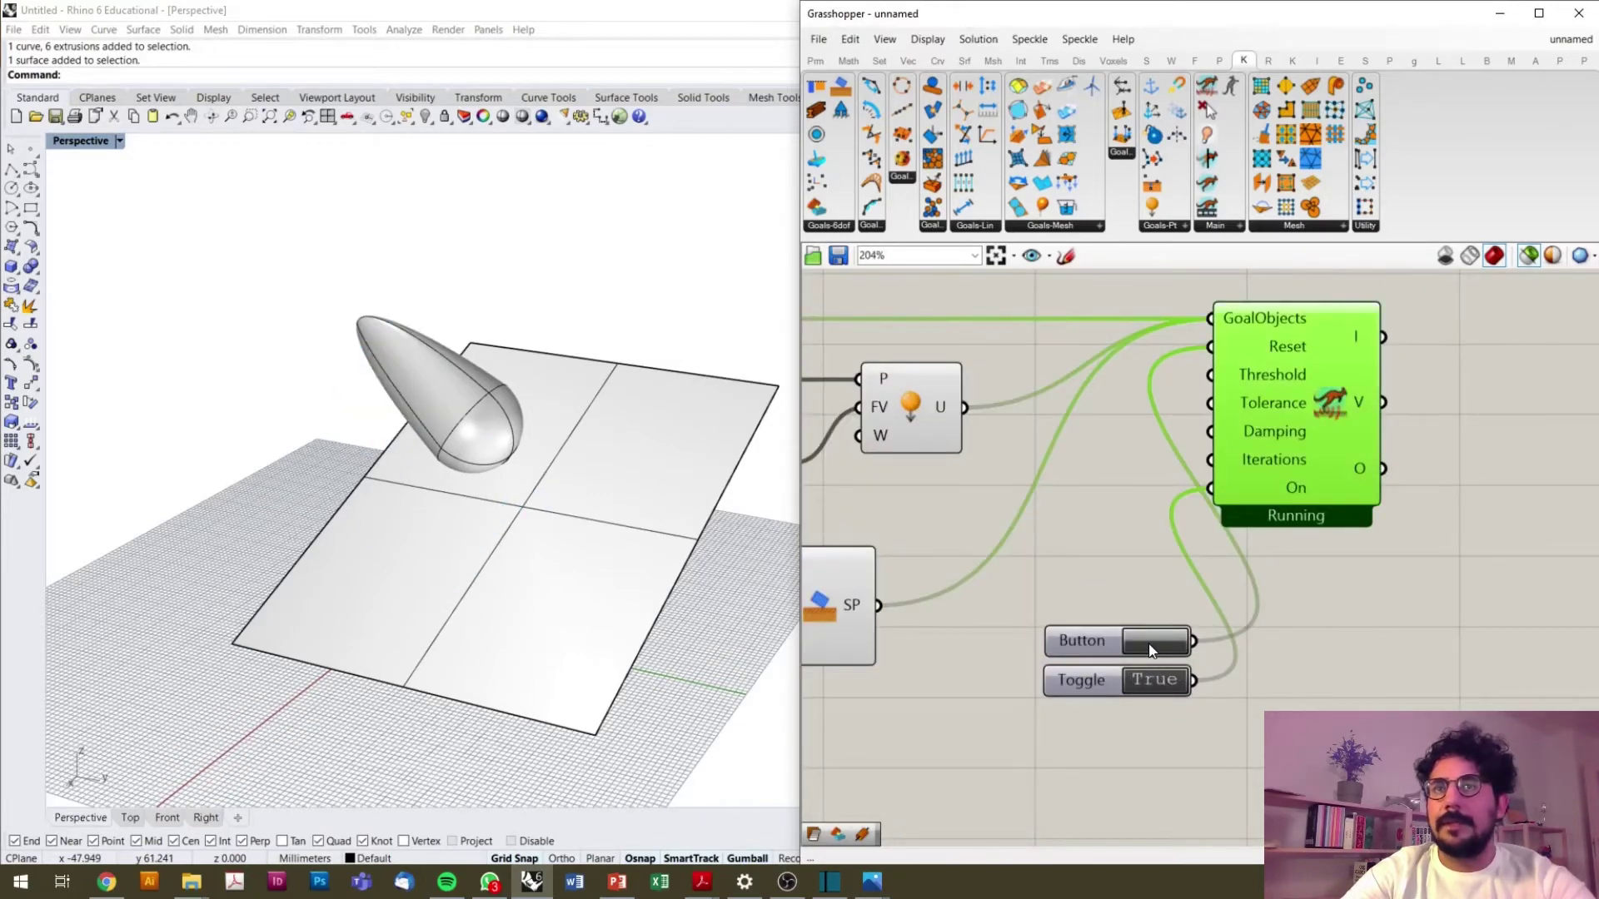
mouse_move(517, 624)
right_down()
mouse_move(536, 579)
mouse_move(585, 568)
mouse_move(536, 611)
mouse_move(624, 614)
mouse_move(502, 610)
right_up()
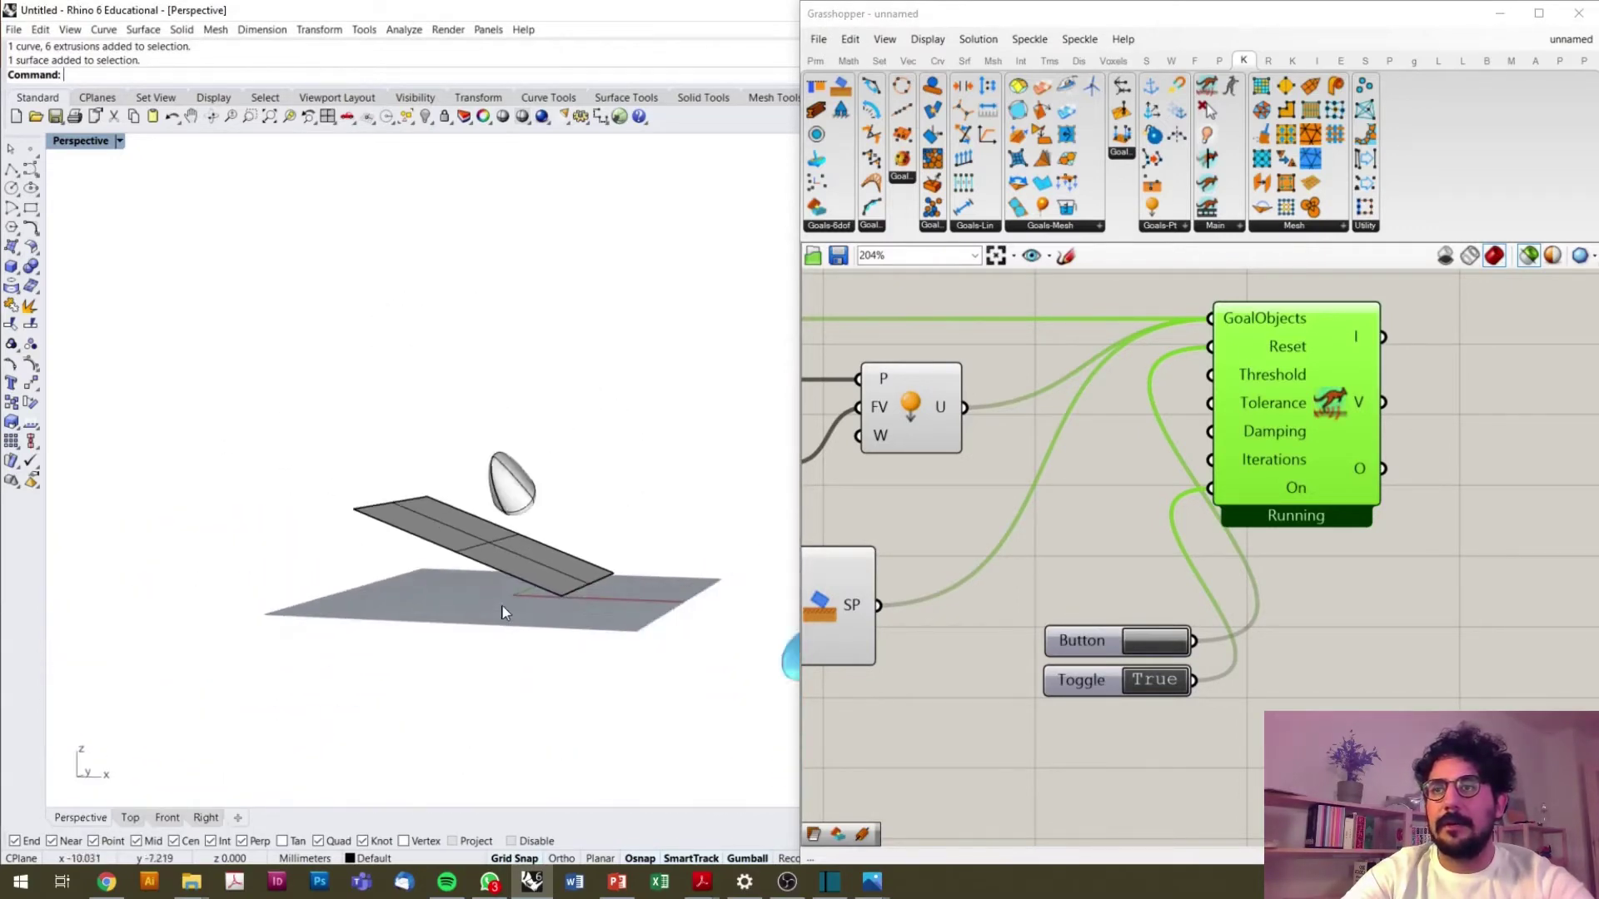
- Scale the tilted surface up greatly with the gumball
scroll(532, 611, down, 3)
click(505, 584)
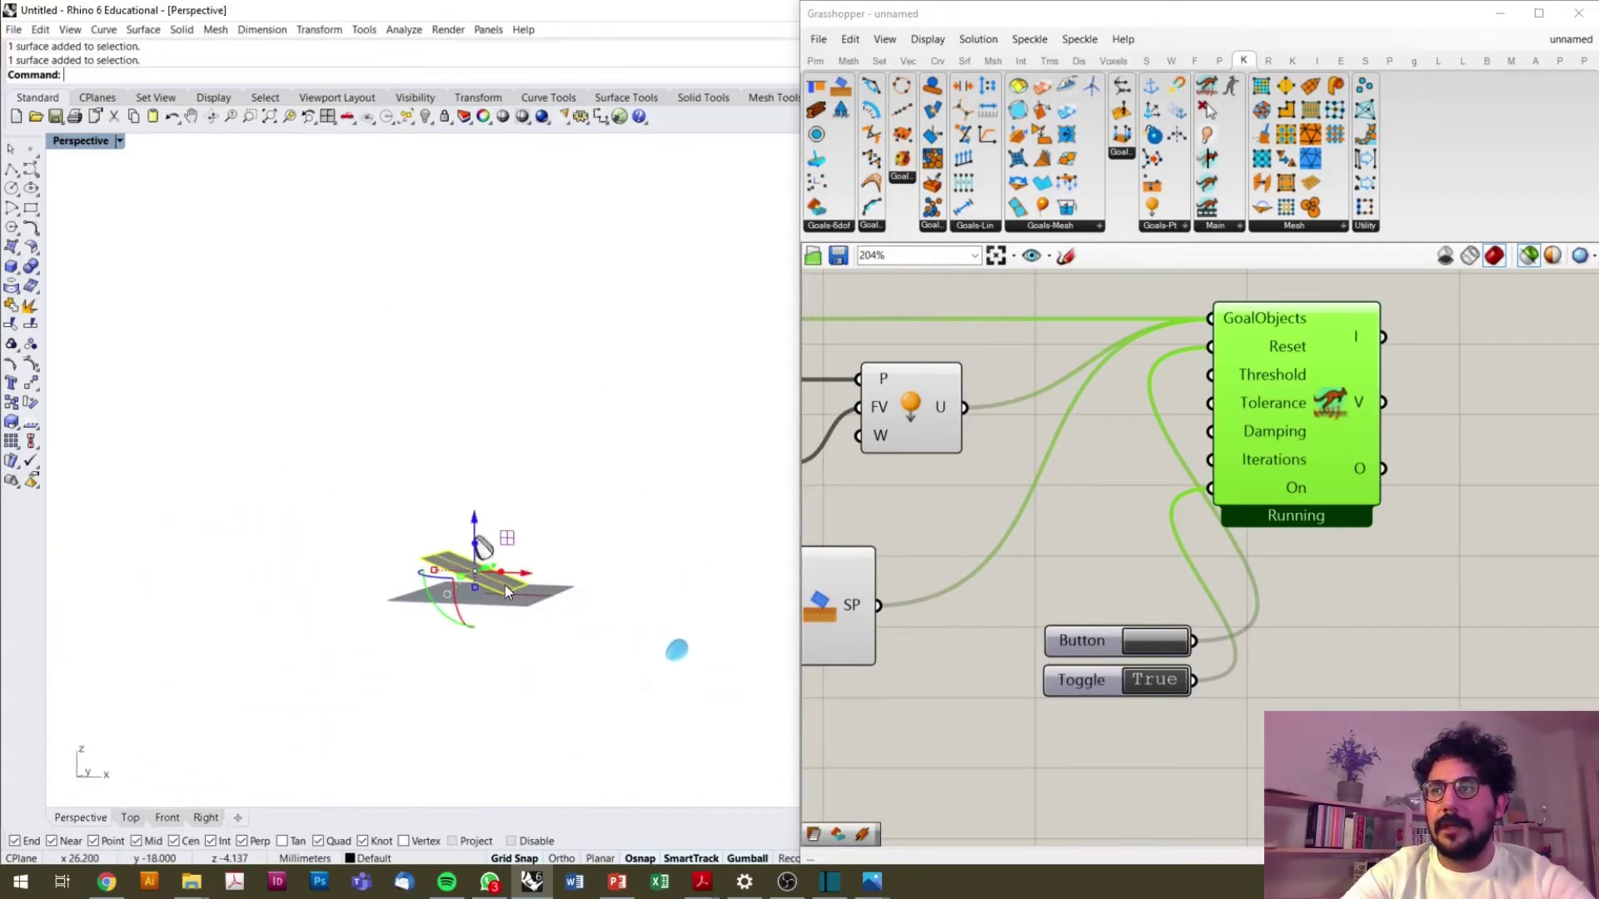
drag(466, 571, 548, 602)
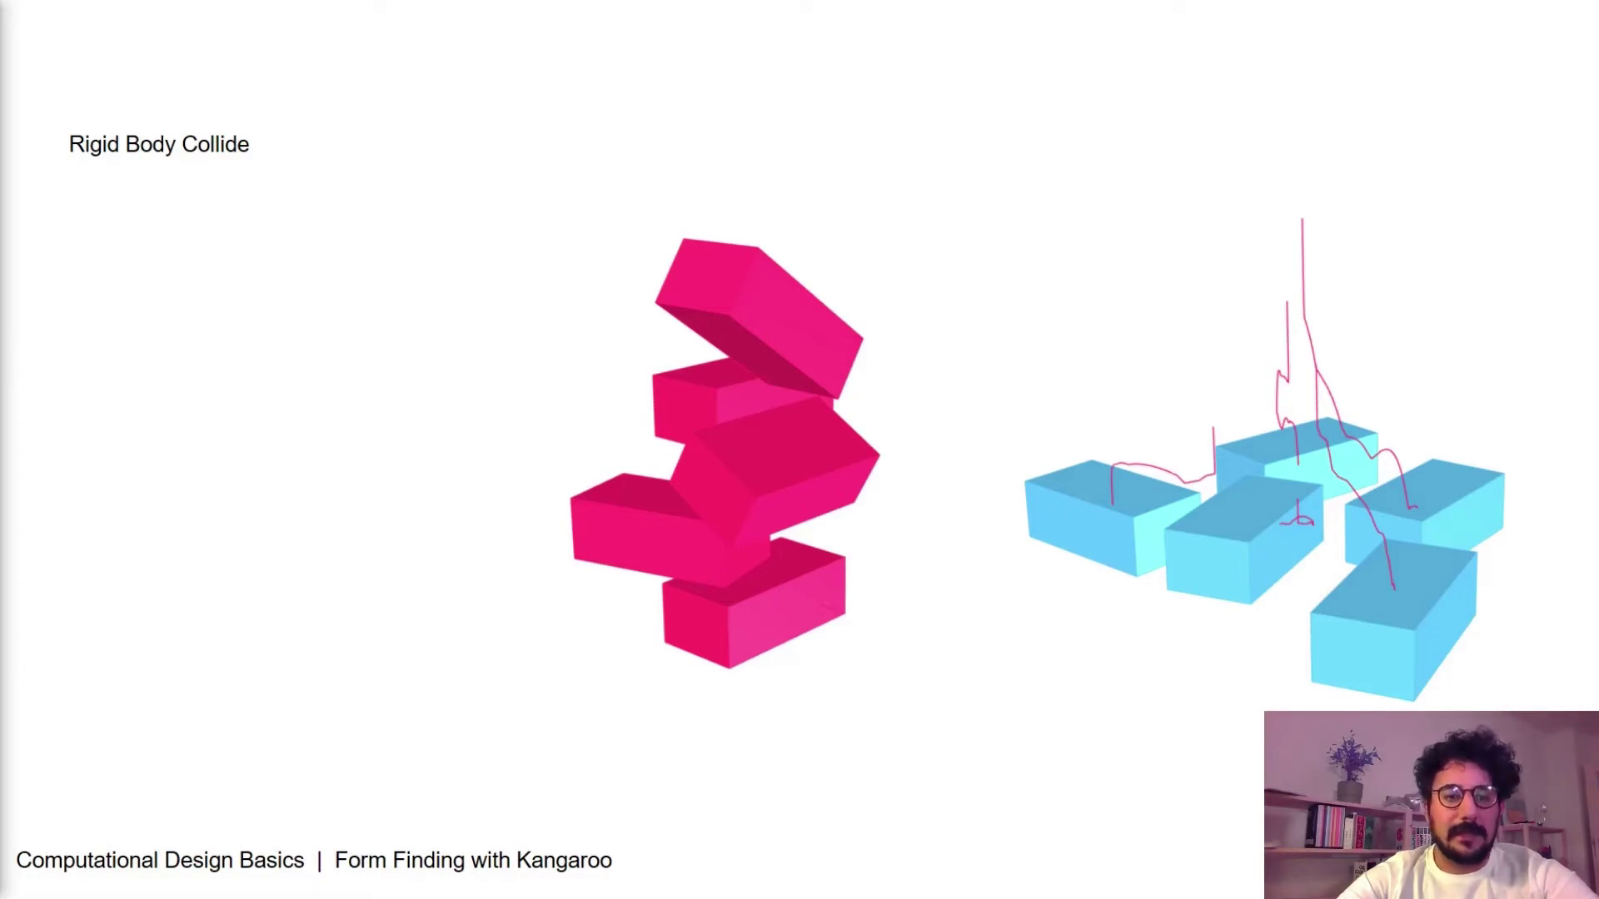
- Delete one middle extrusion from the house stack
key(alt+Tab)
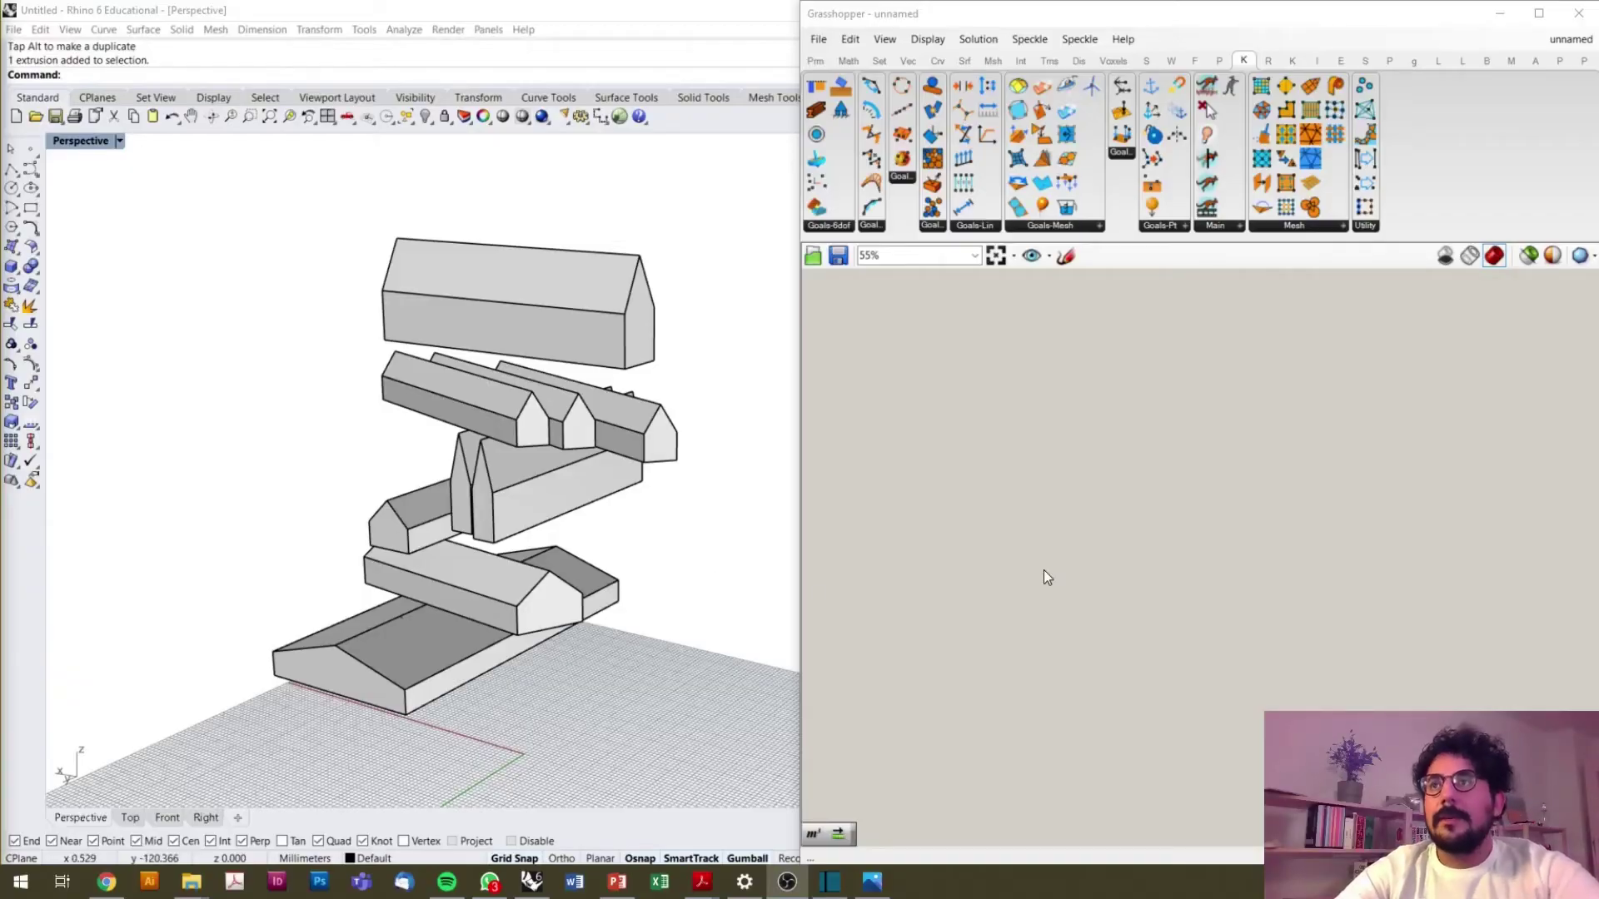
drag(663, 239, 283, 695)
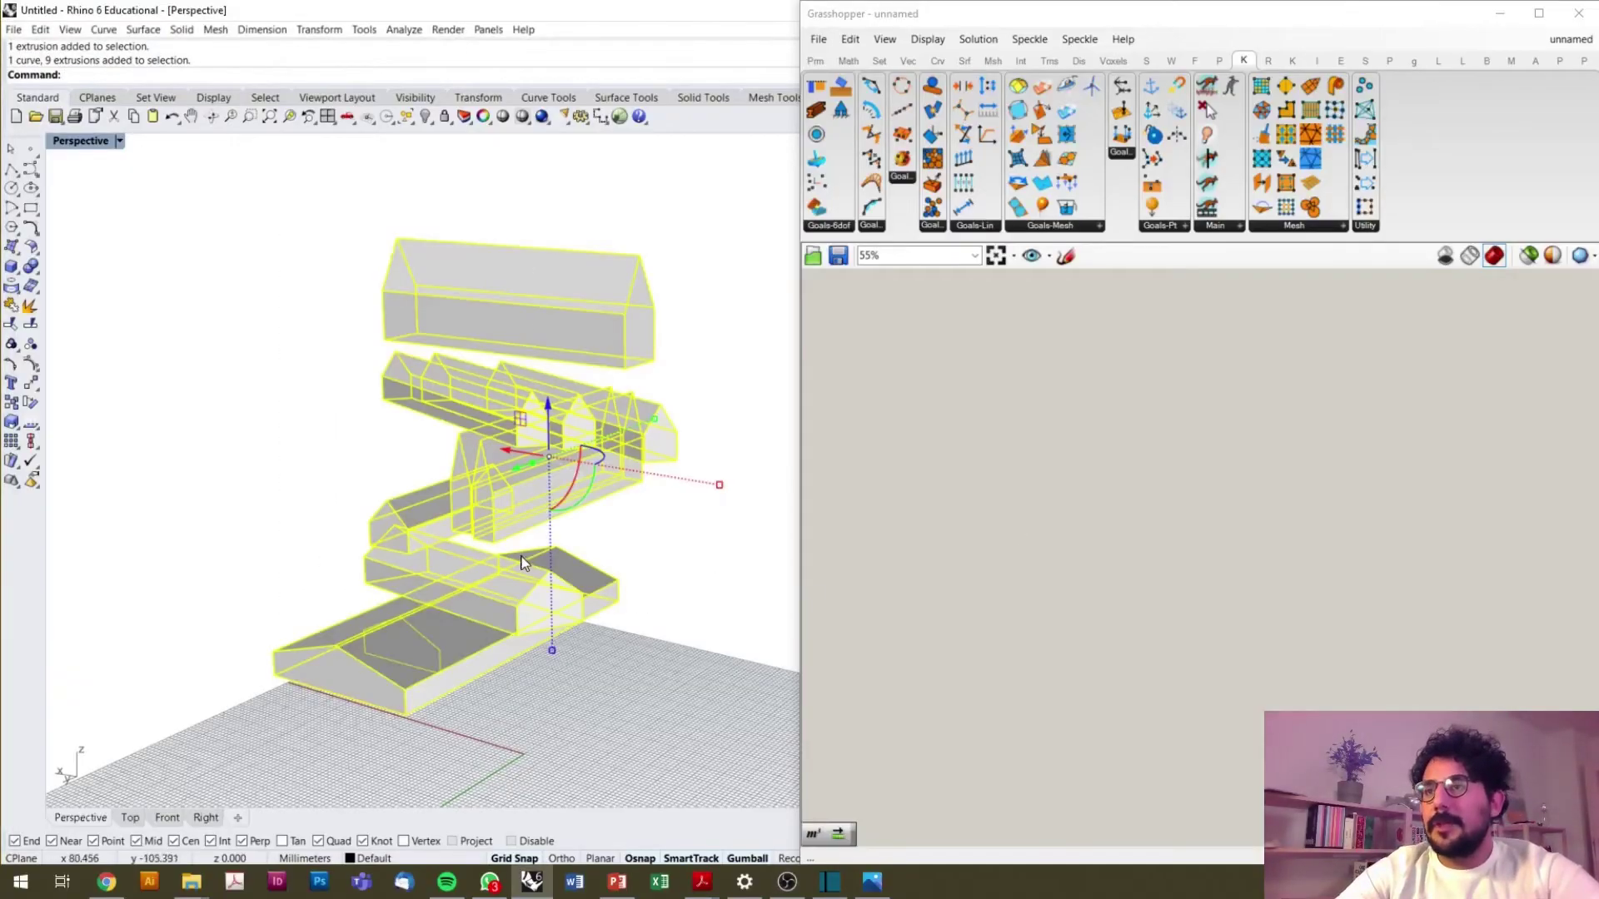
scroll(538, 586, up, 3)
scroll(538, 586, down, 5)
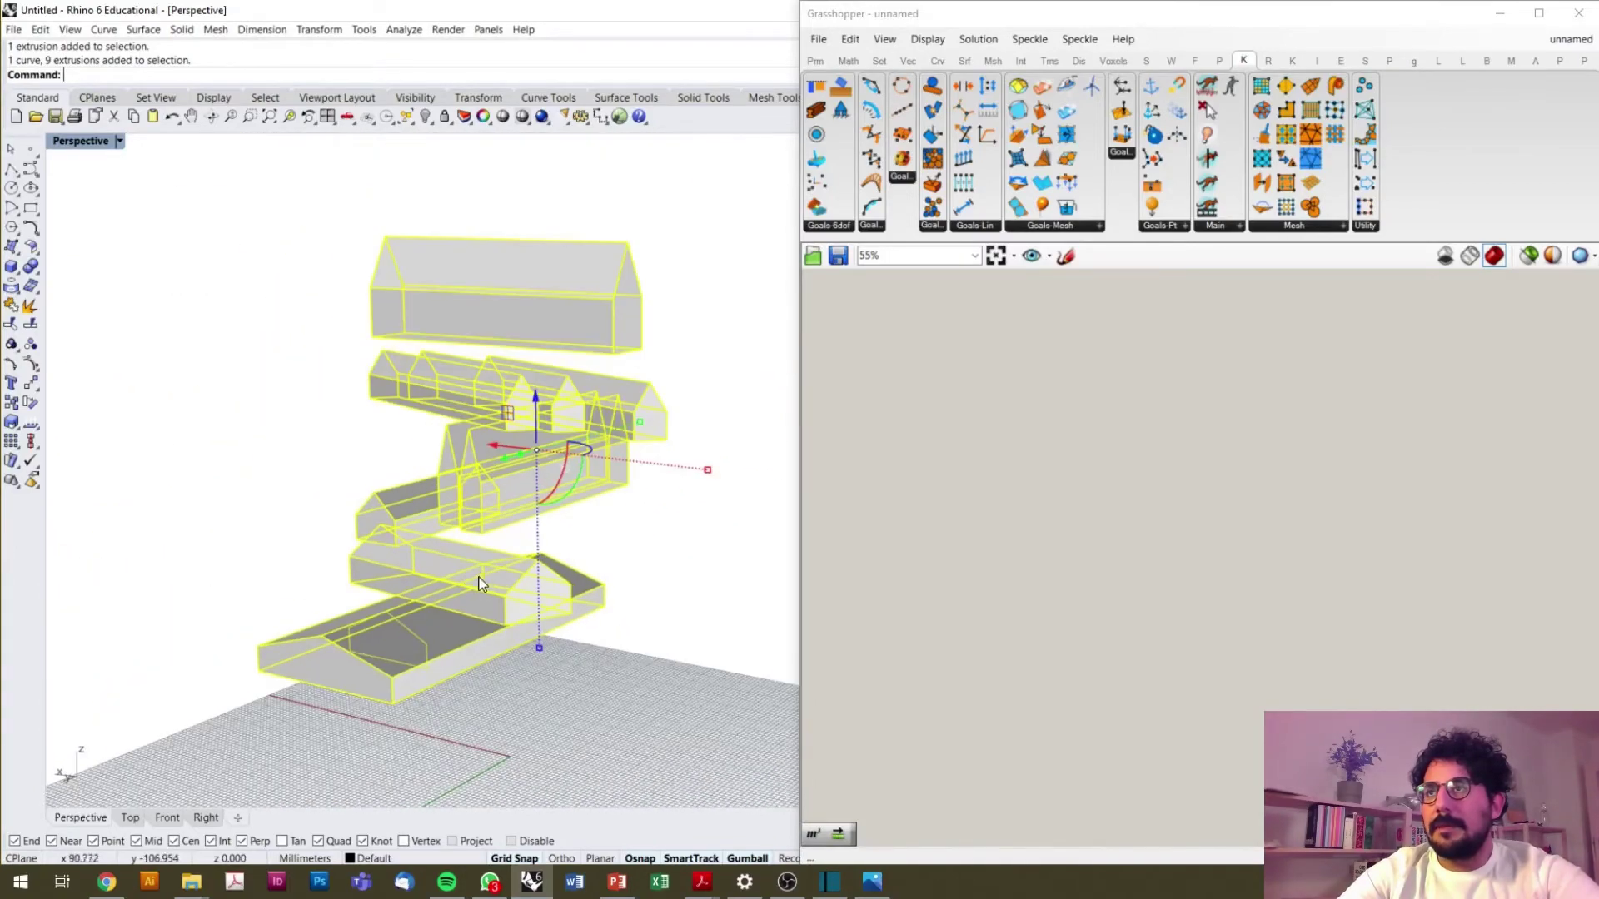
scroll(507, 500, up, 4)
key(Escape)
click(495, 468)
key(Delete)
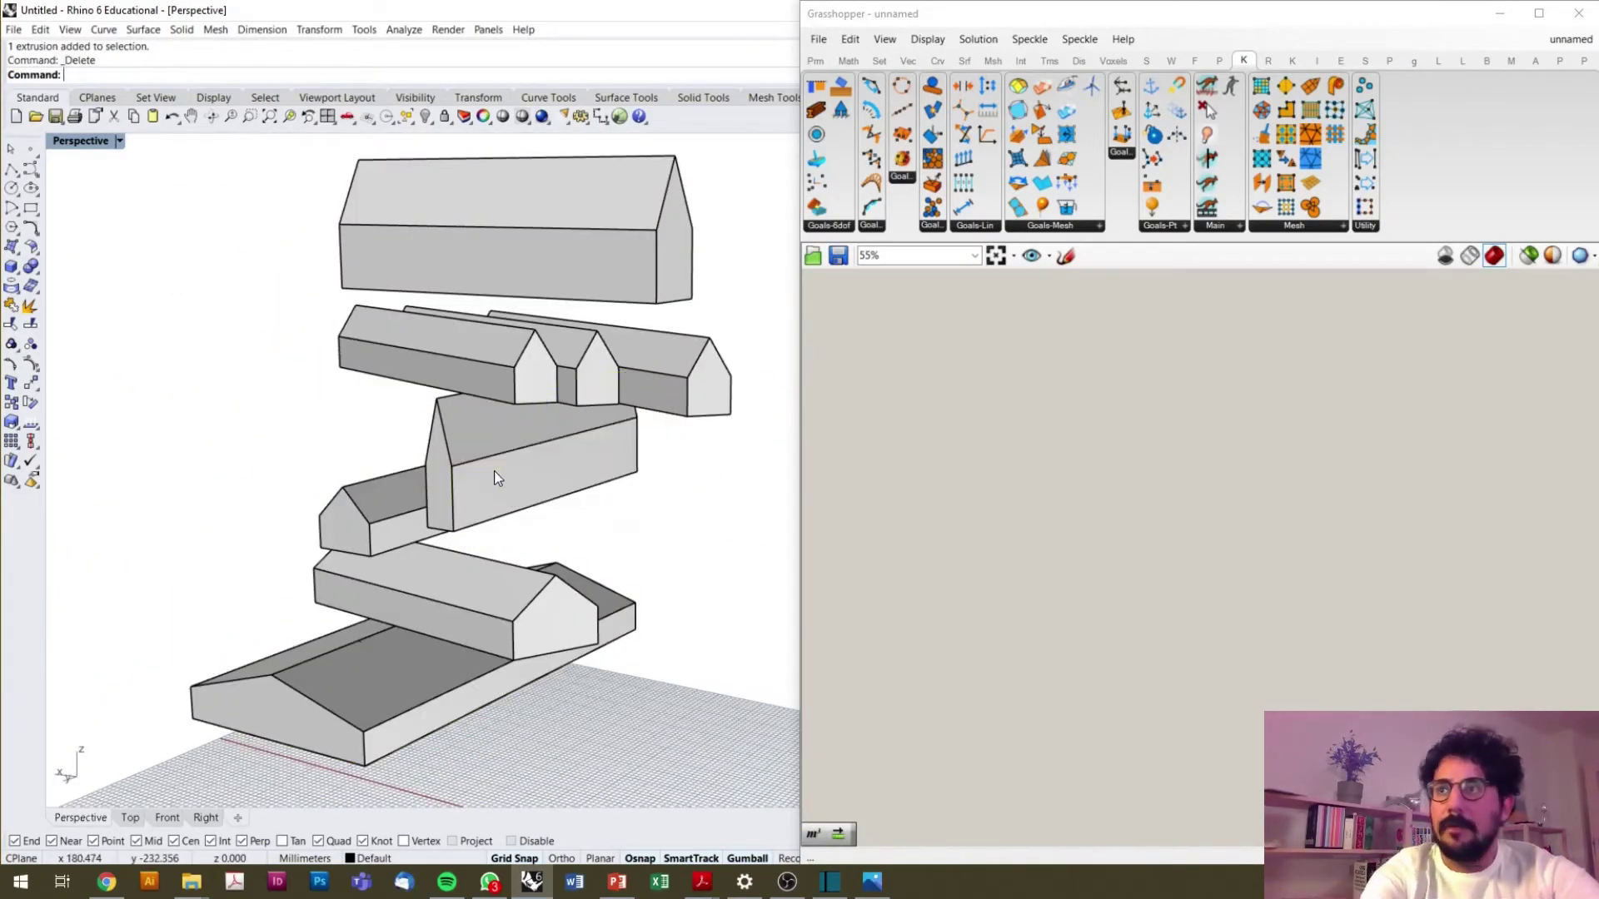
- Move one diagonal extrusion down and its neighbour up and to the right
scroll(537, 549, up, 3)
scroll(537, 549, down, 5)
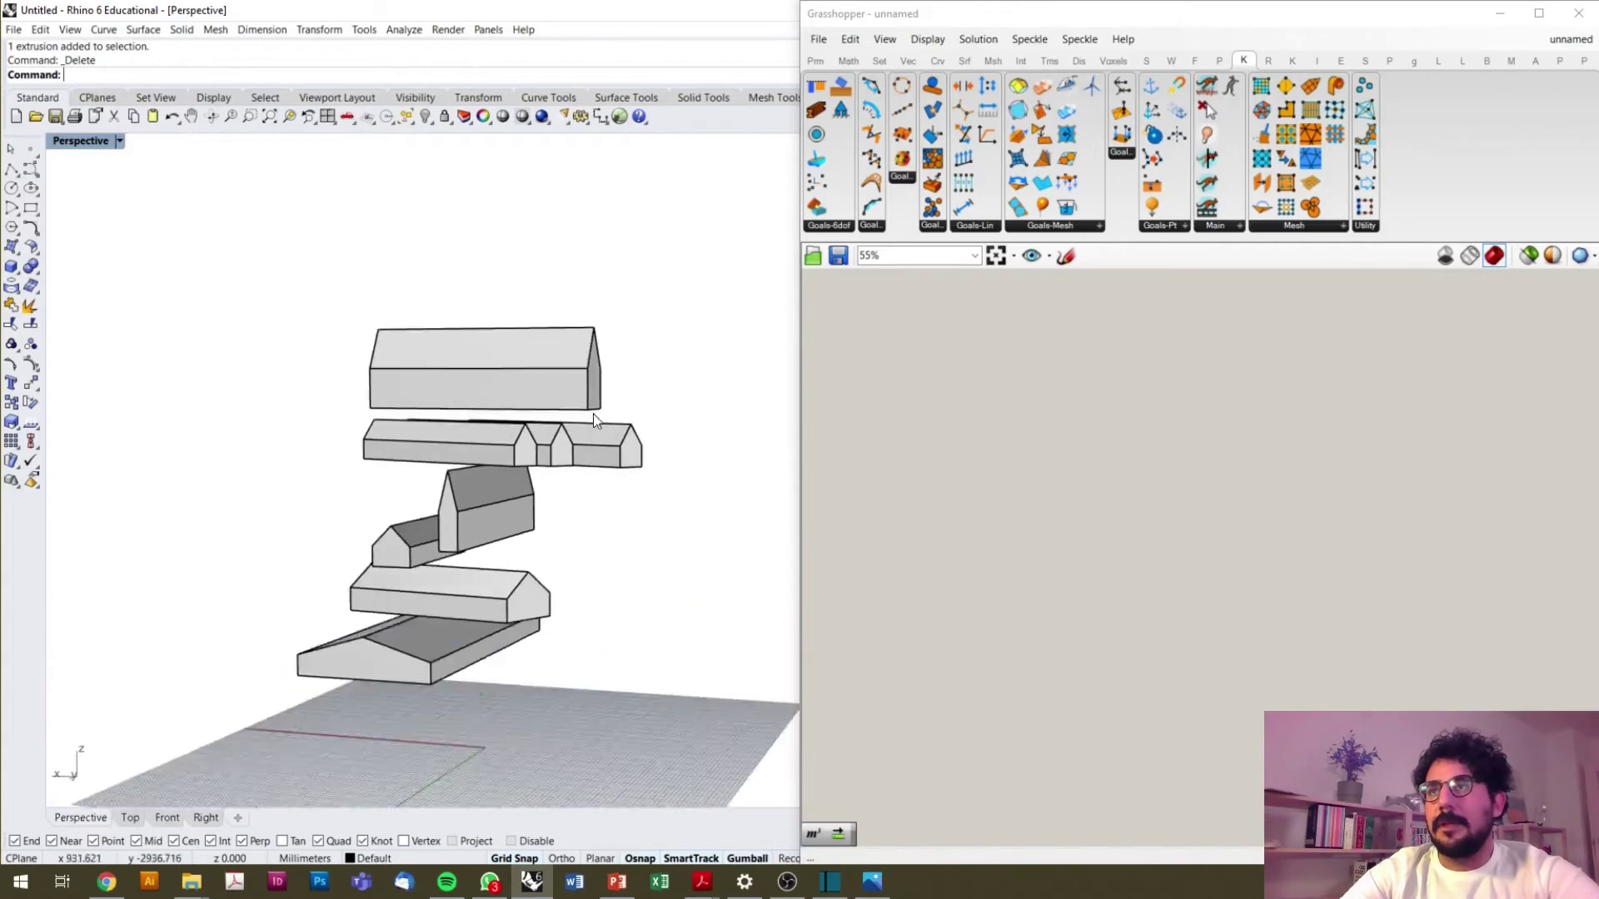
right_drag(500, 528, 567, 505)
scroll(407, 561, up, 3)
click(370, 533)
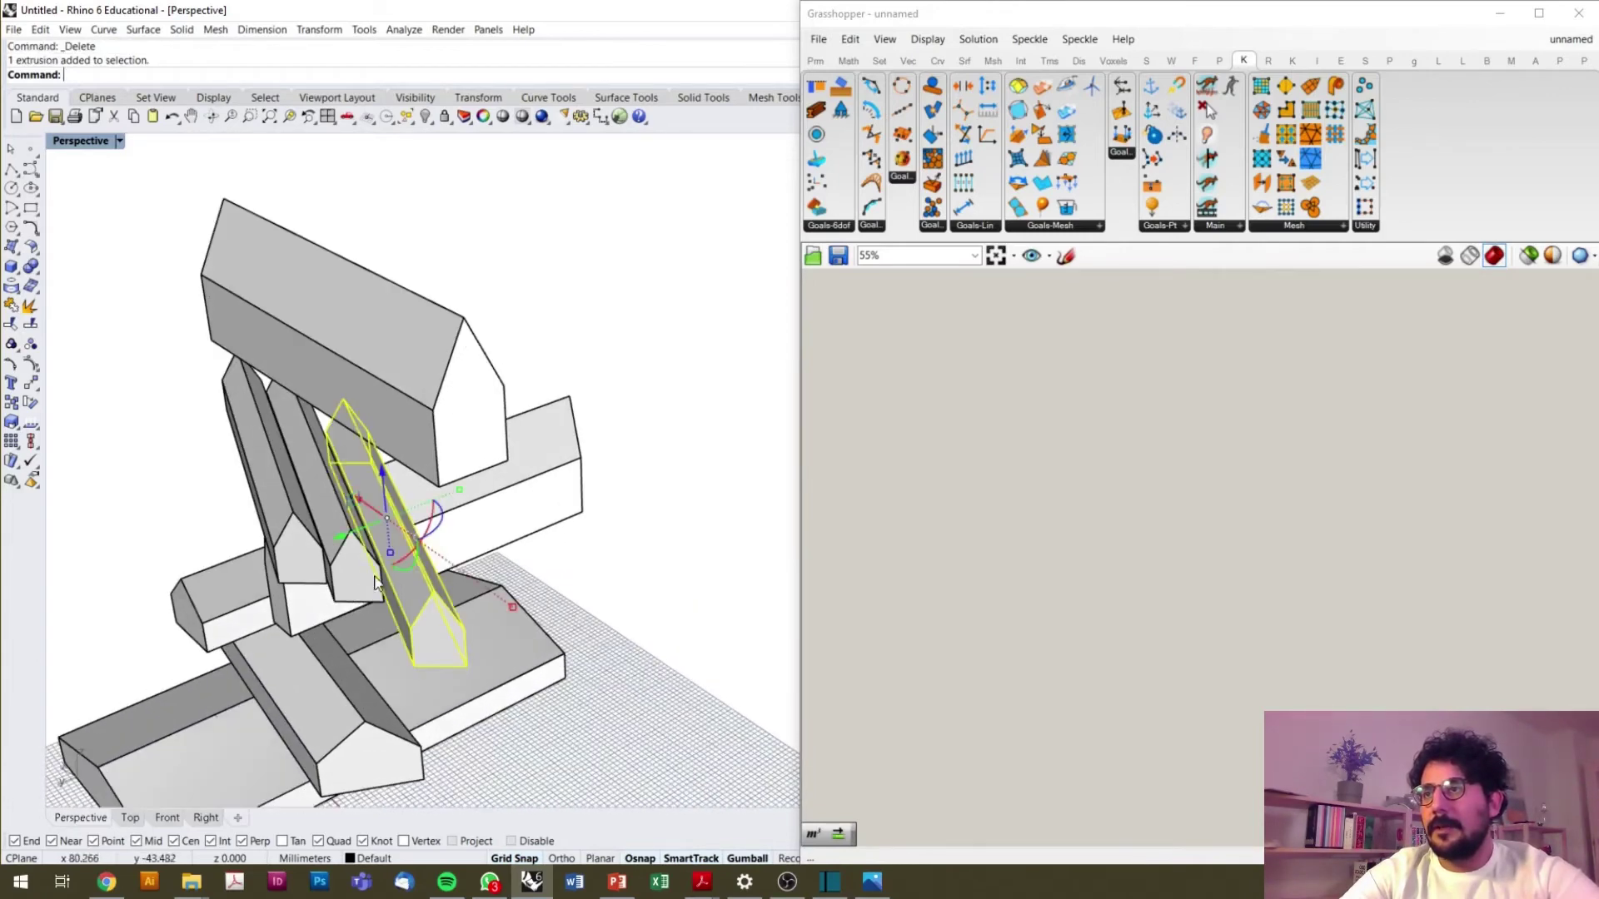
right_drag(371, 533, 366, 588)
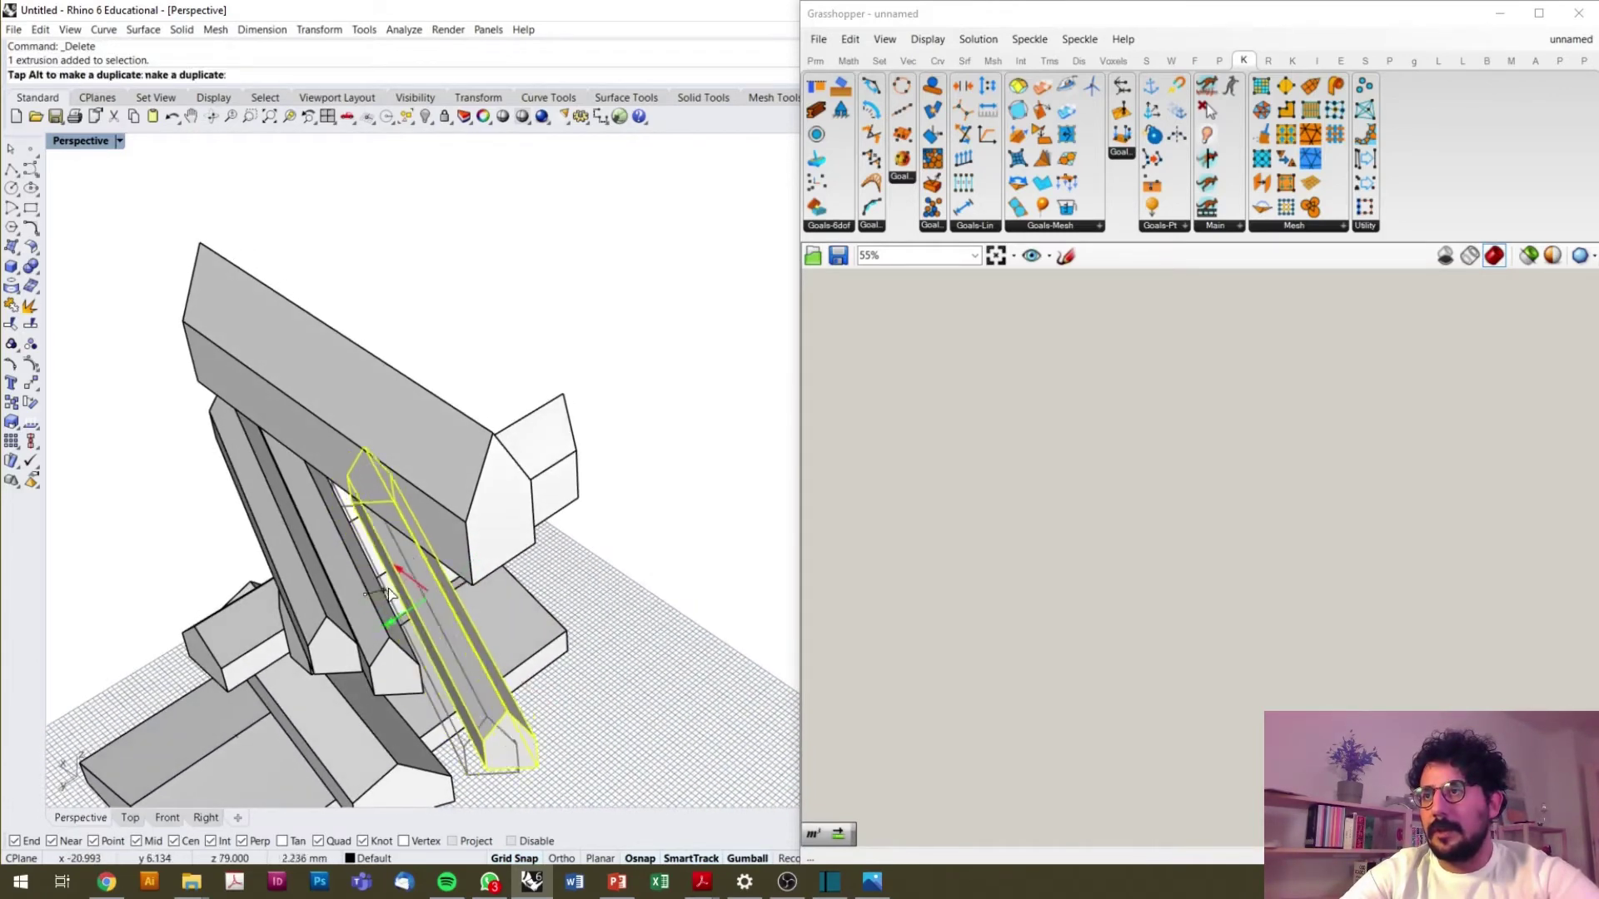
drag(367, 588, 371, 627)
click(371, 627)
drag(281, 545, 317, 551)
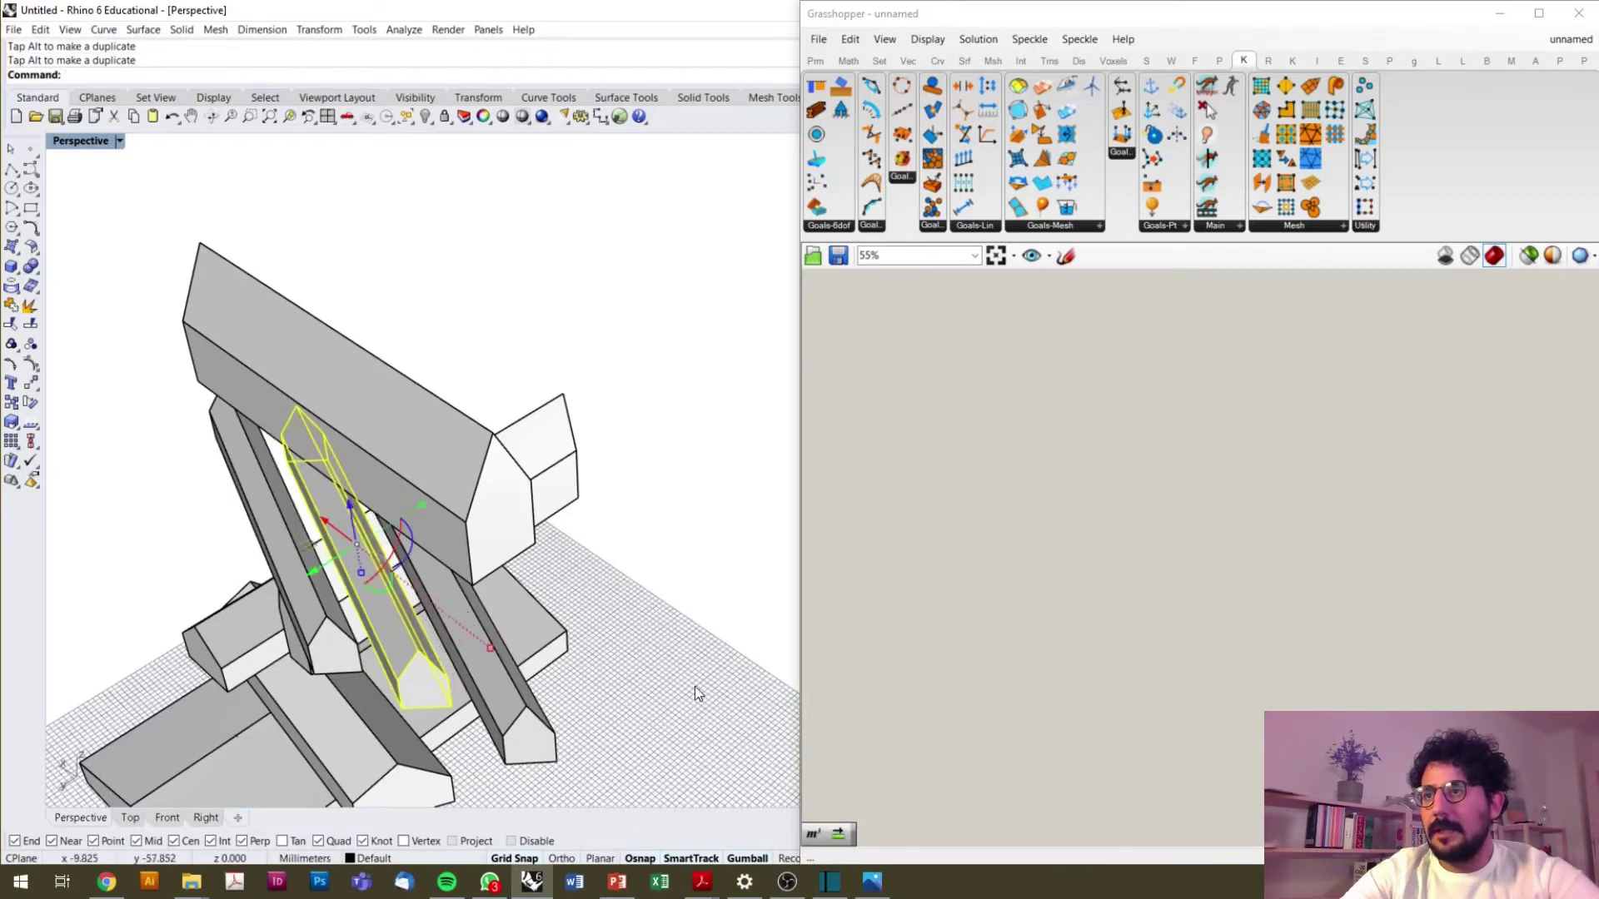
scroll(694, 687, down, 5)
right_drag(694, 686, 831, 571)
scroll(607, 585, down, 3)
- Reference all the house extrusions into a new Brep parameter via Set Multiple Breps
double_click(1067, 454)
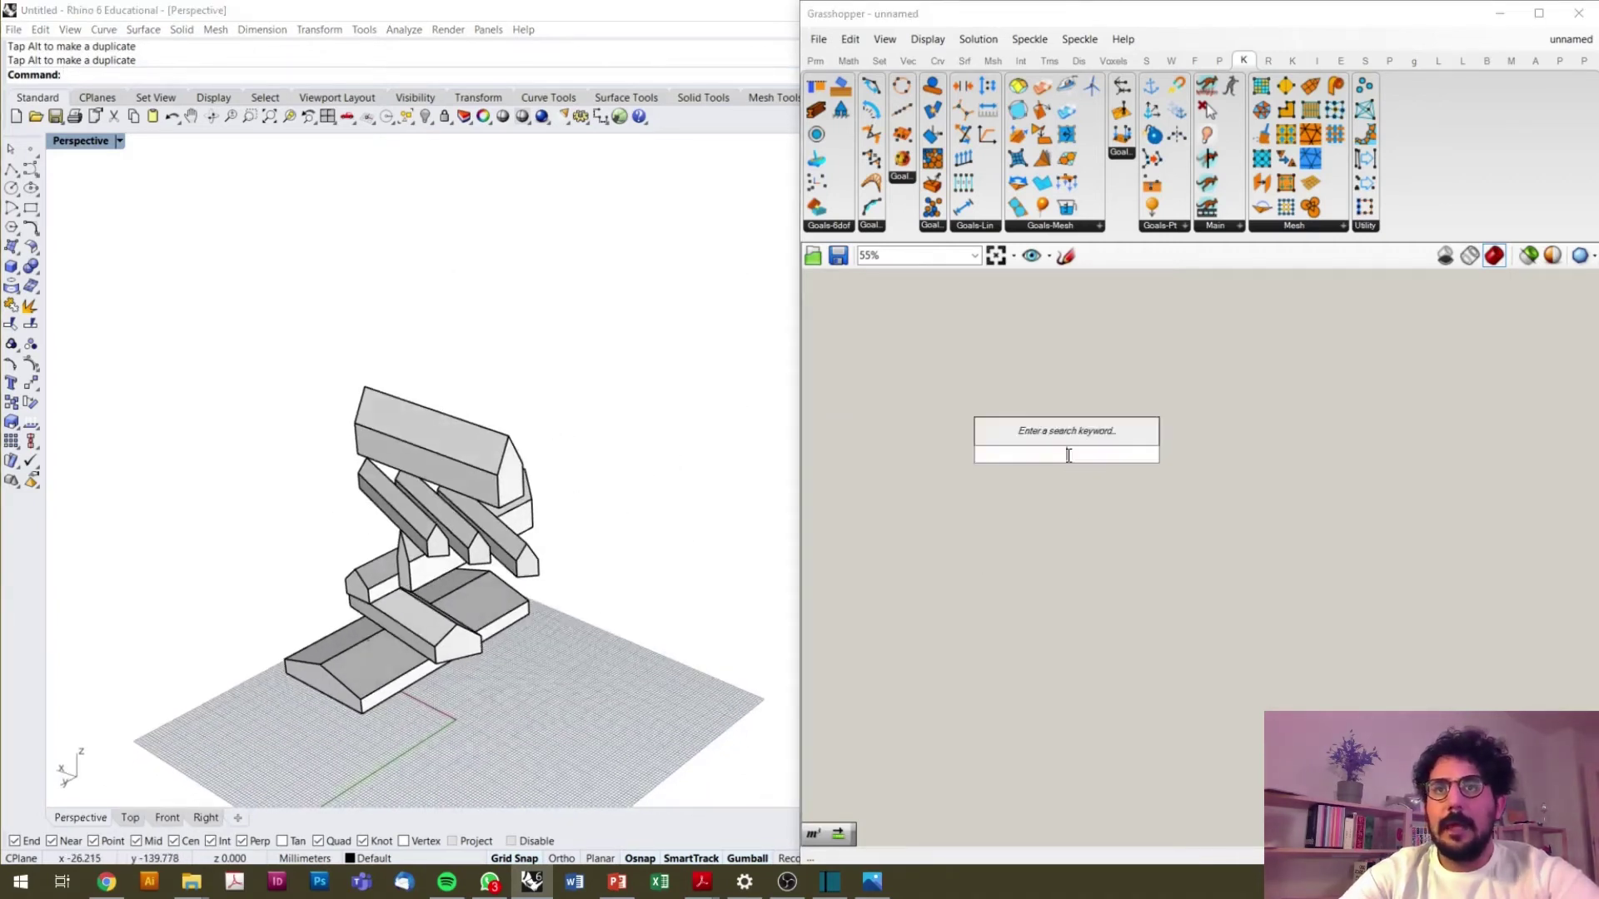
text(brep)
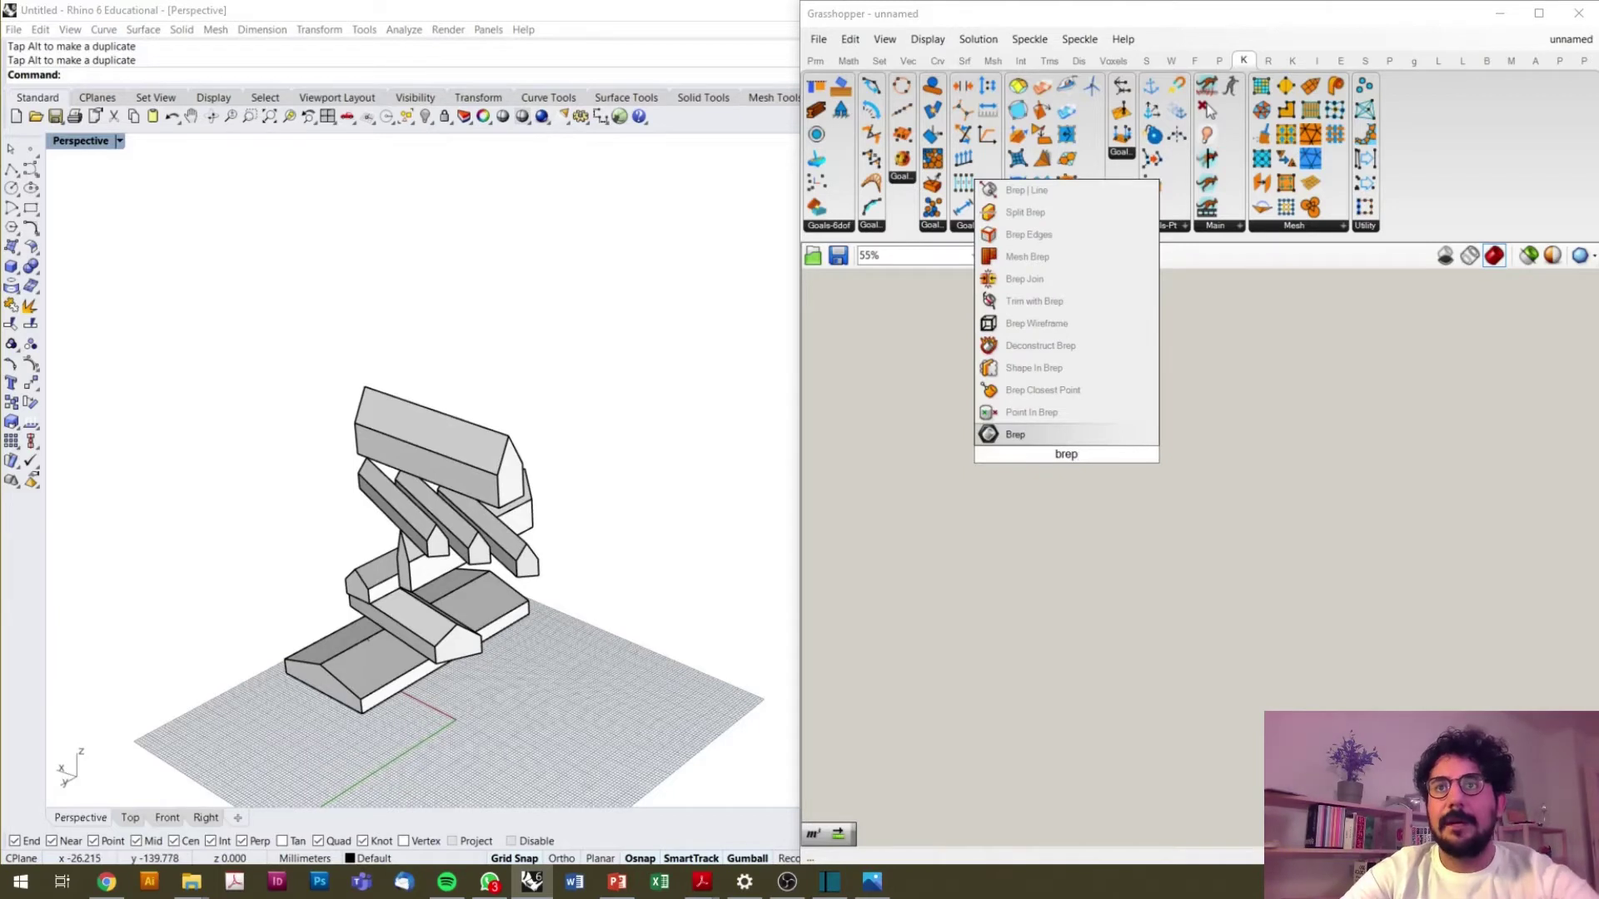
click(1066, 440)
right_click(1062, 448)
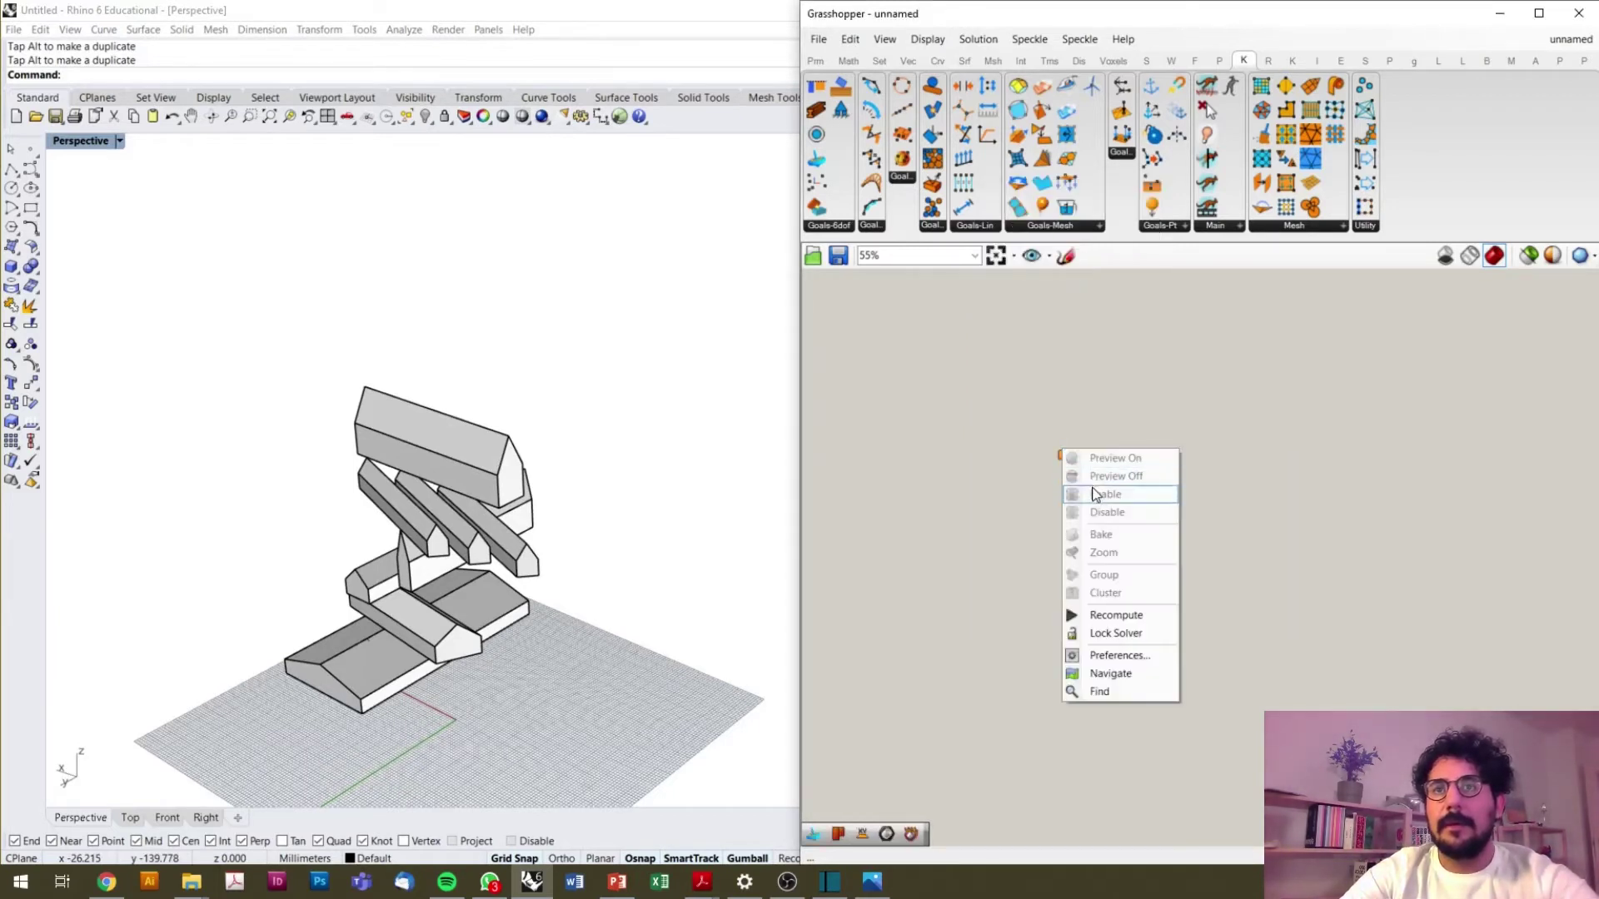
scroll(1058, 454, up, 6)
right_click(1061, 453)
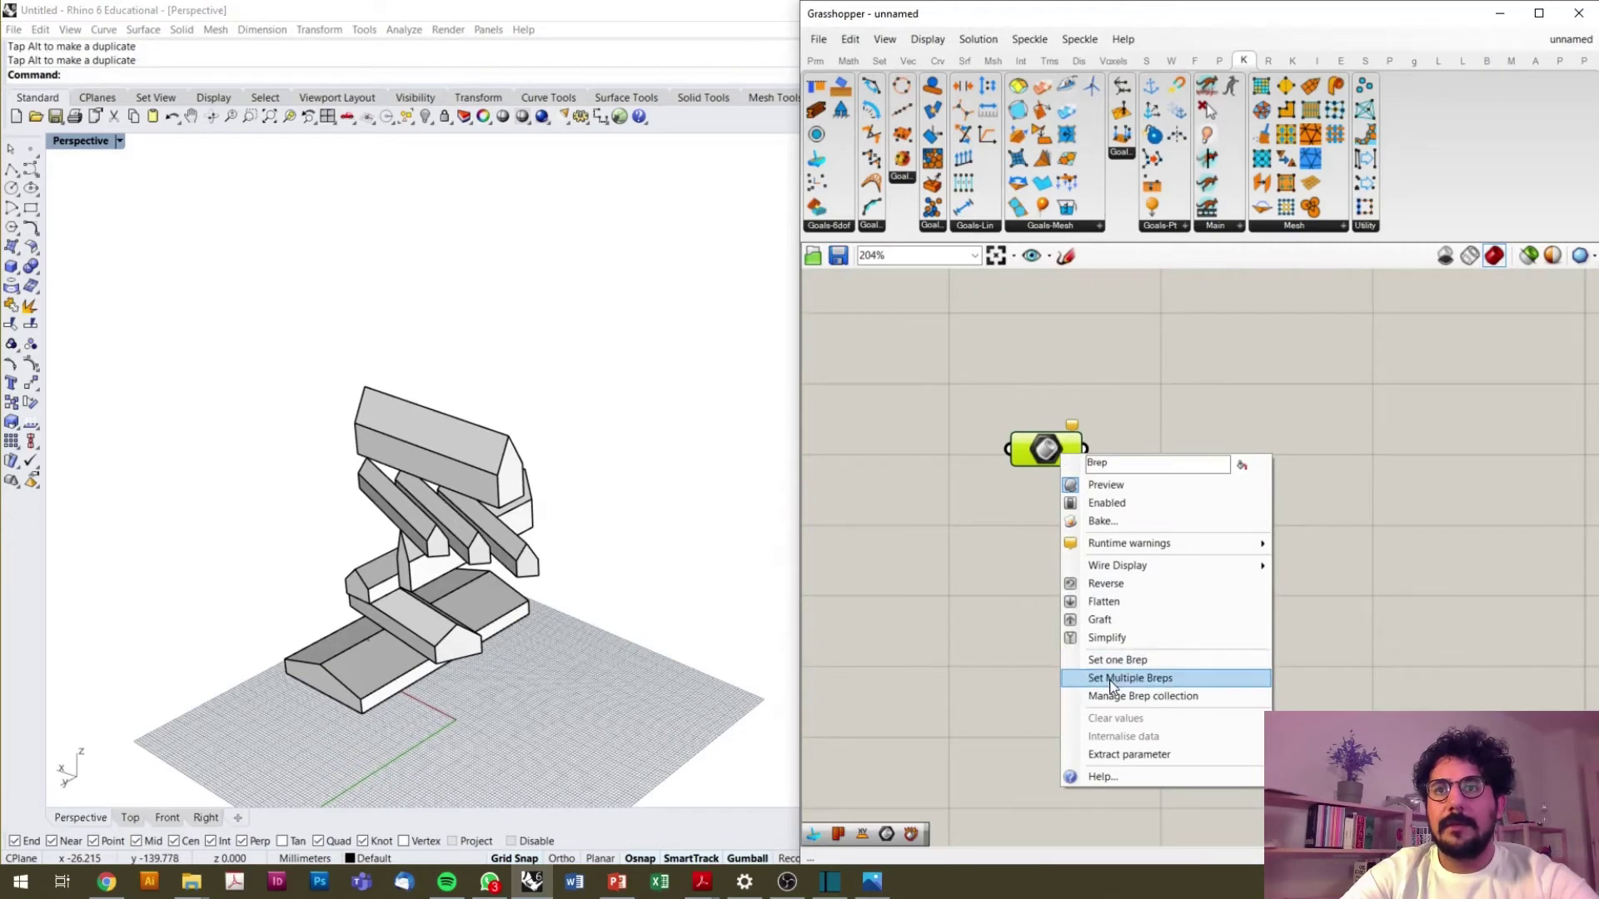
click(1078, 683)
drag(597, 358, 318, 718)
key(Return)
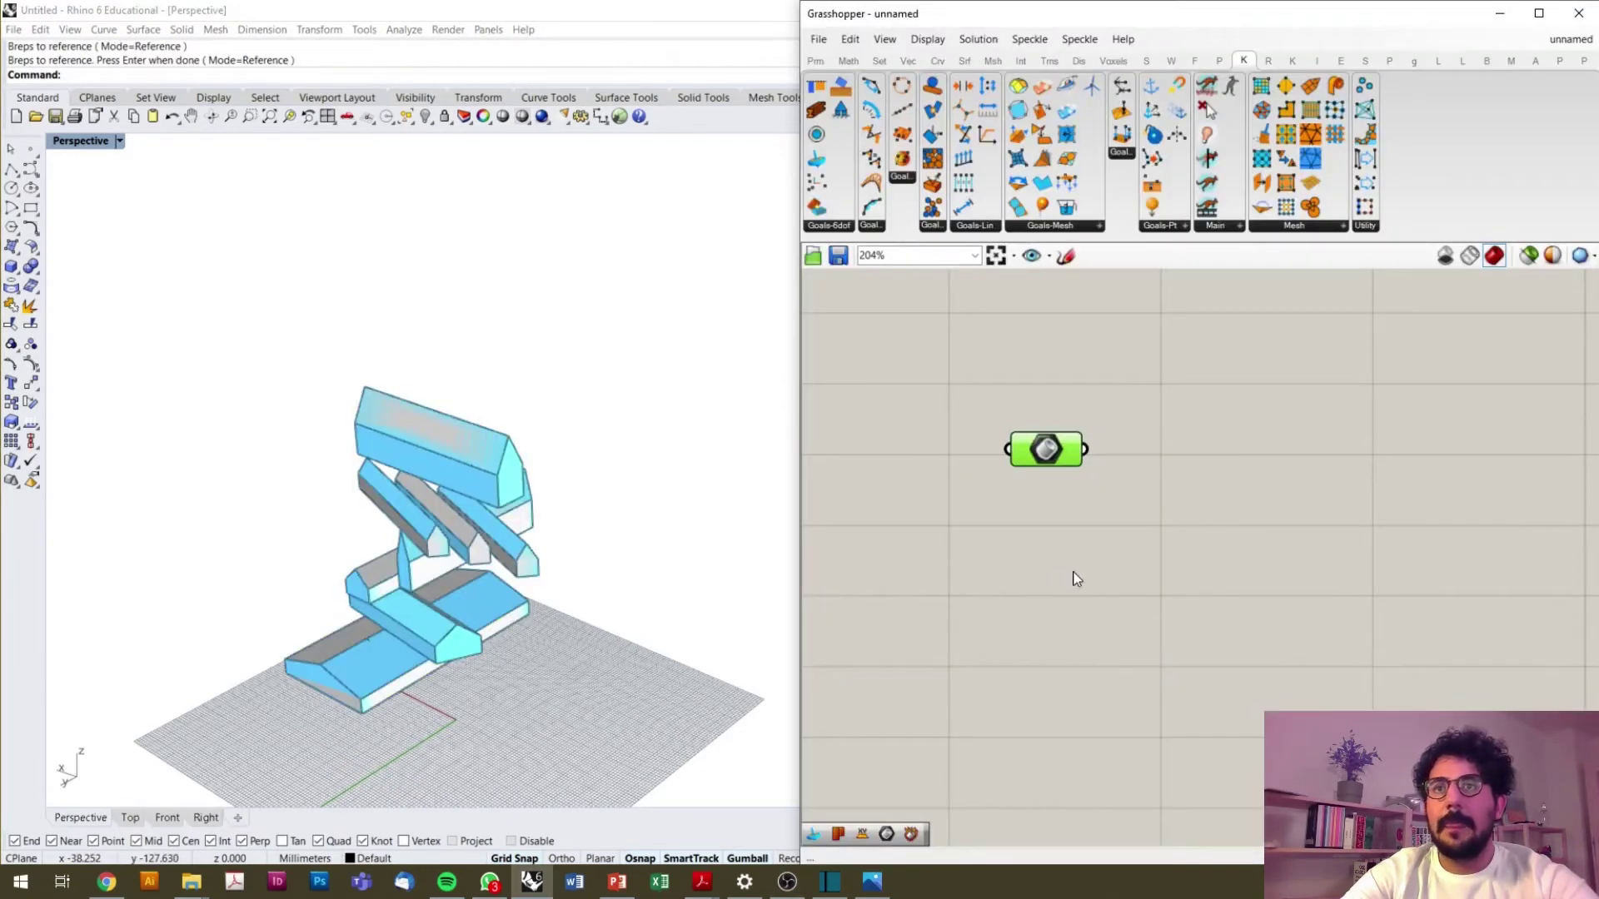
- Add a Kangaroo RigidBody goal and wire the breps into its Part input
double_click(1211, 531)
key(Escape)
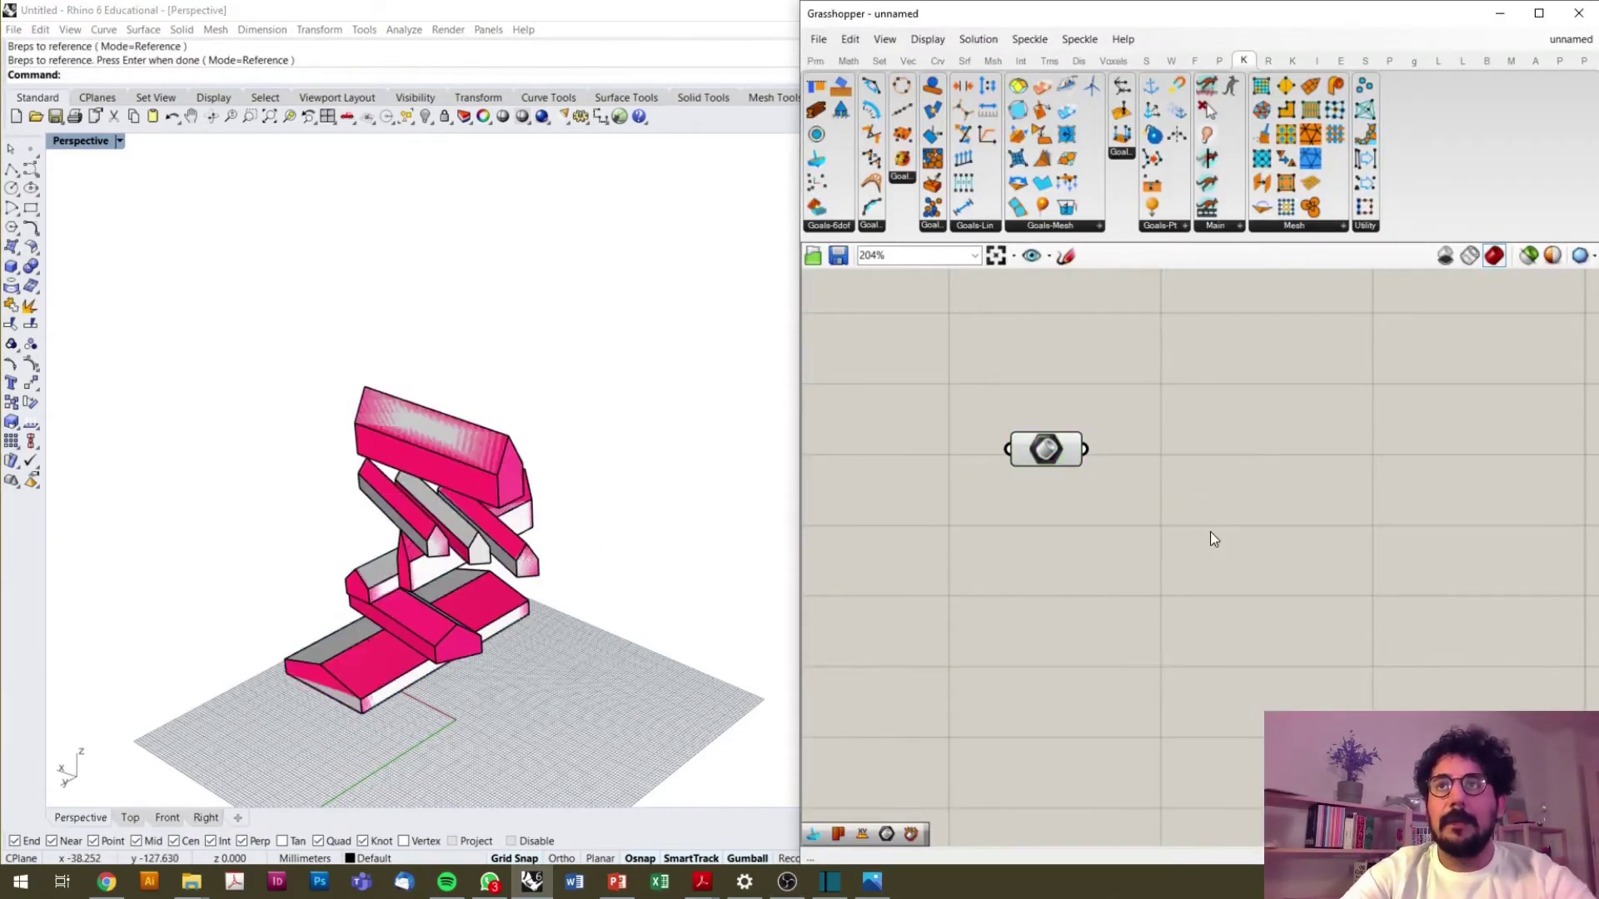
drag(853, 322, 1267, 463)
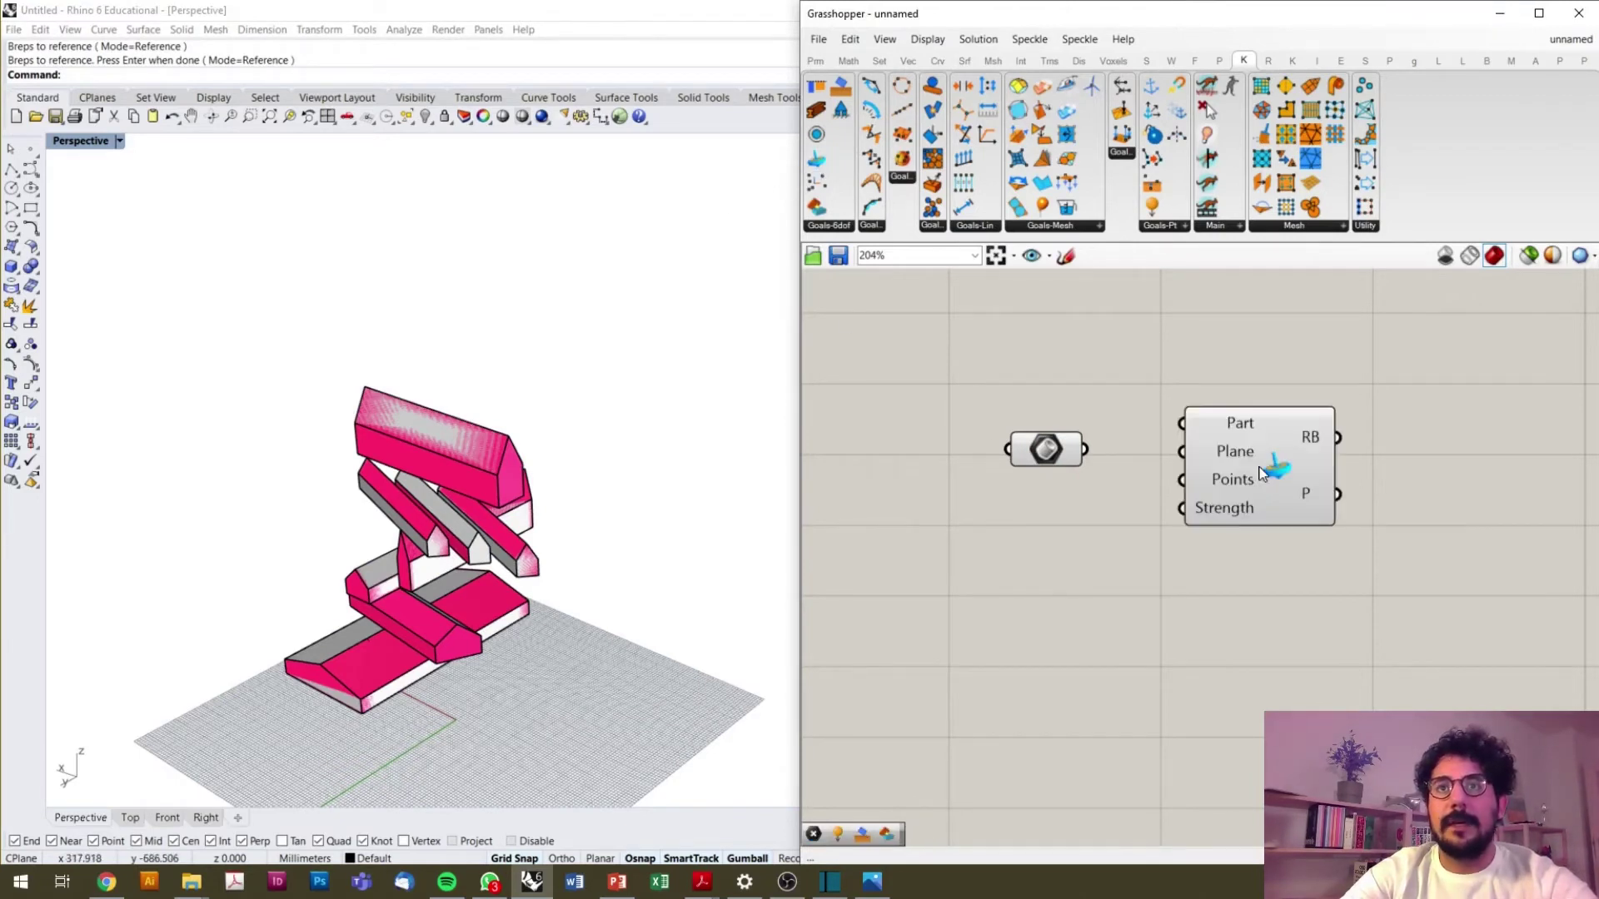
scroll(1304, 465, up, 2)
click(1324, 510)
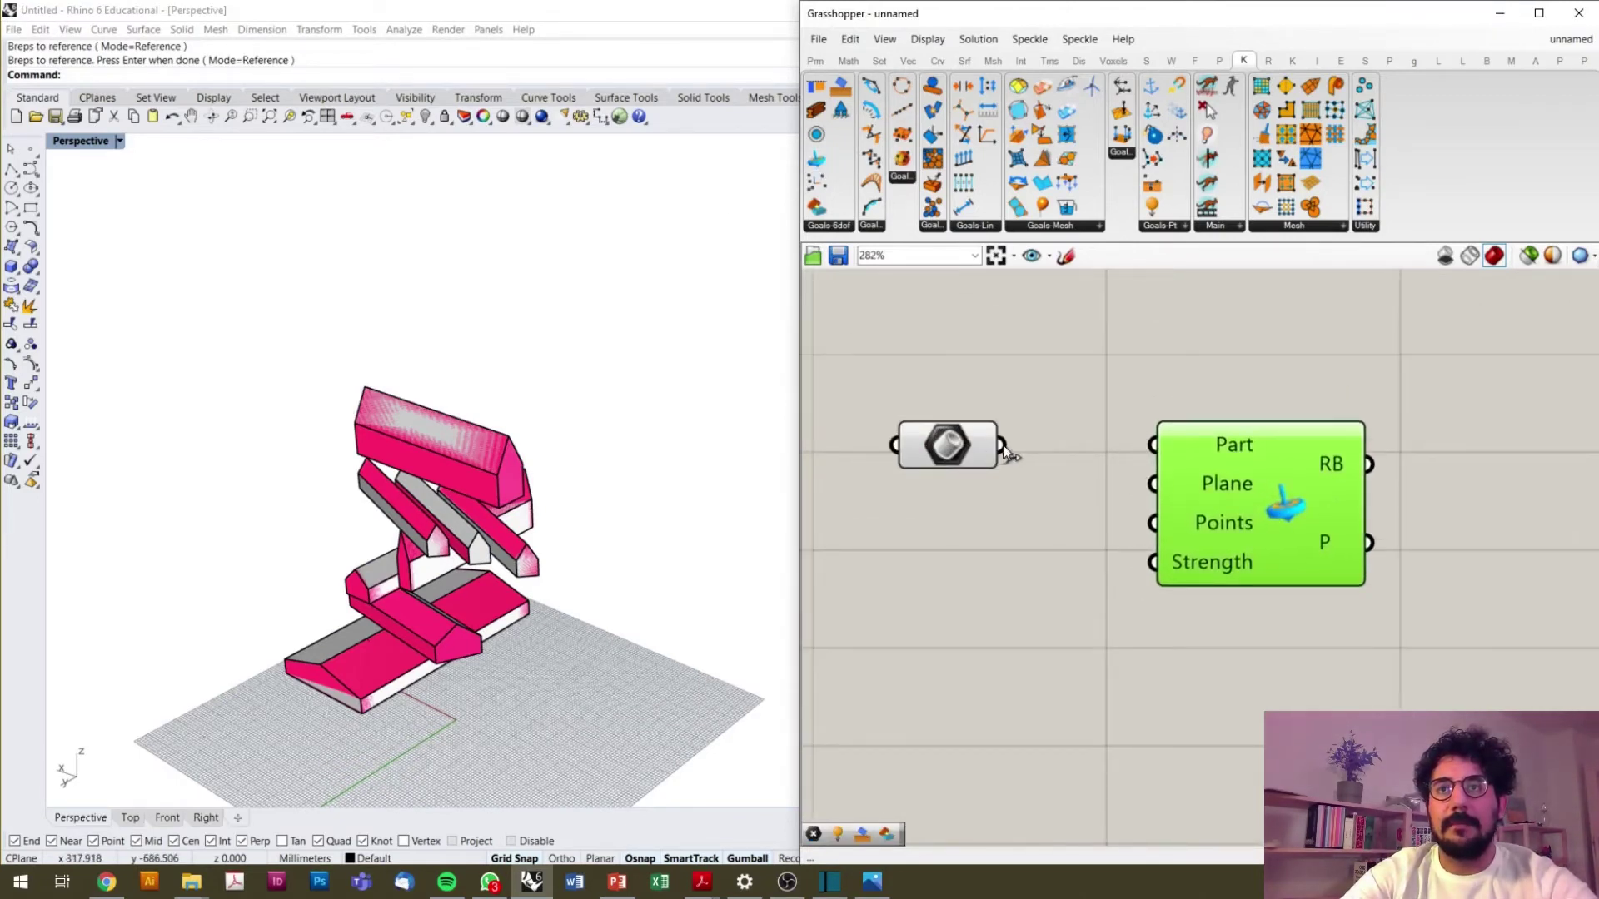
drag(1002, 445, 1152, 445)
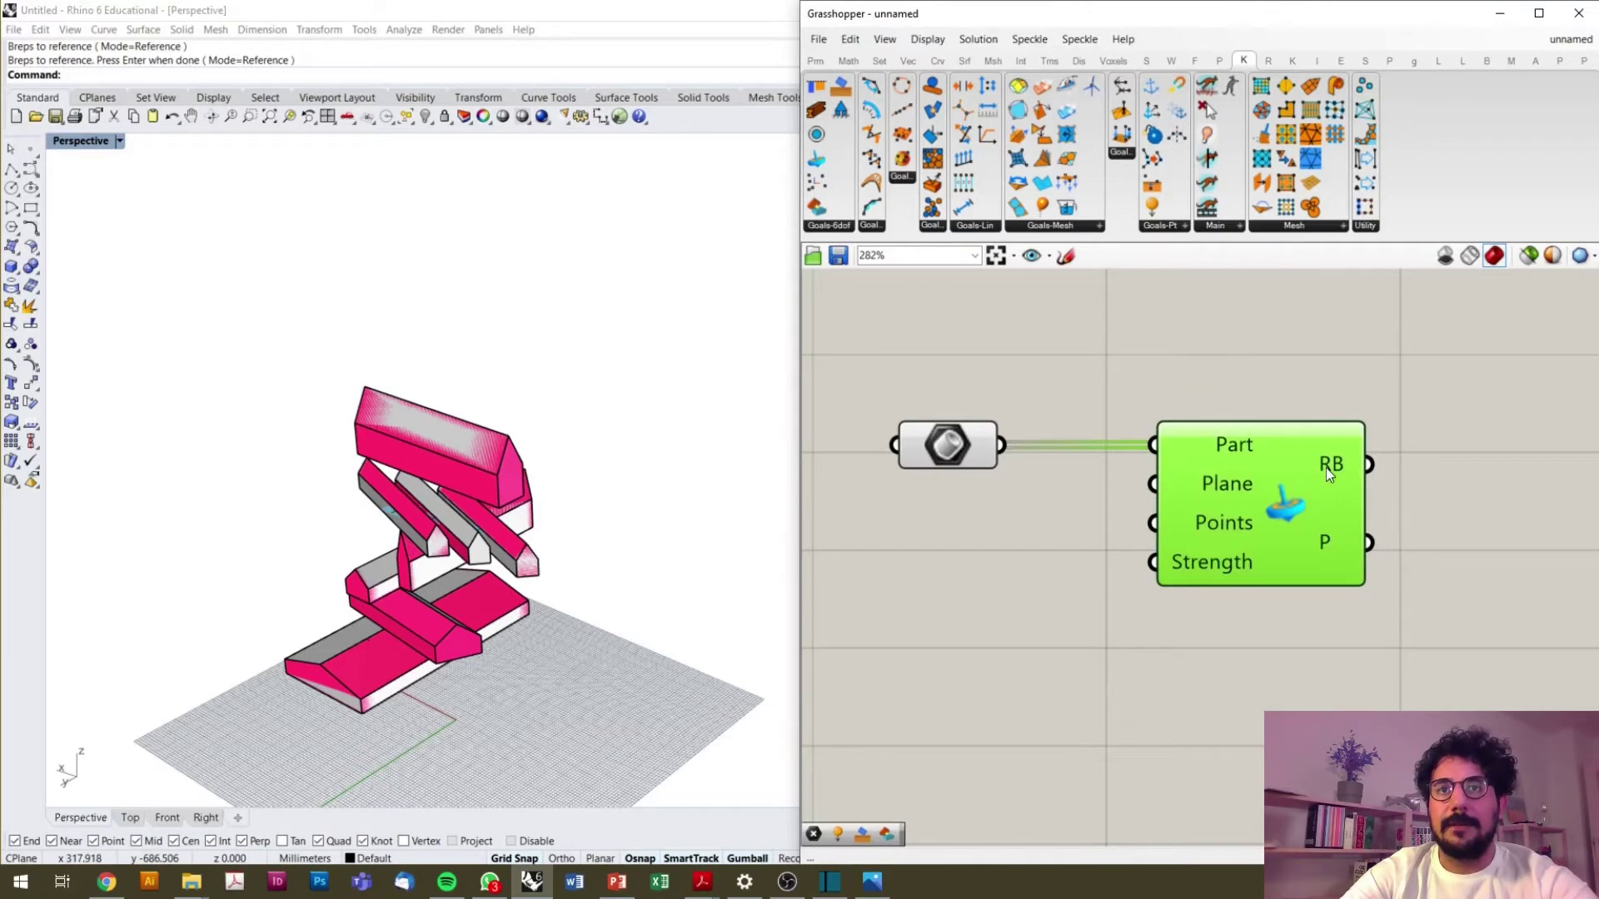
mouse_move(1325, 467)
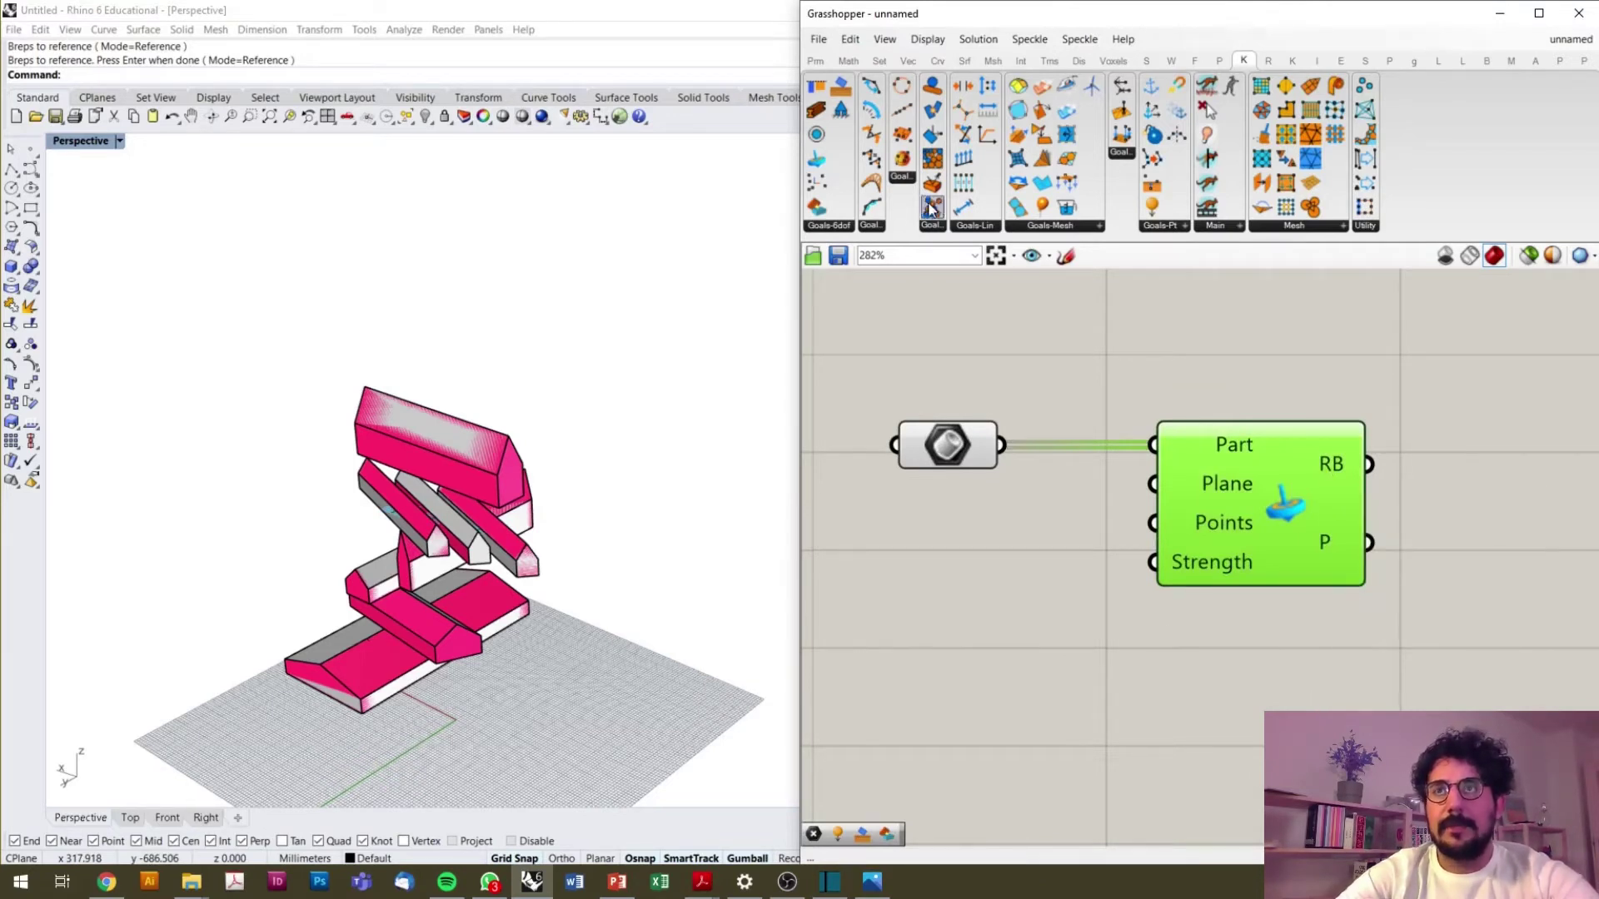
- Add a SolidCollide goal and a Cross Reference component fed with the breps
drag(816, 207, 1280, 715)
drag(936, 458, 870, 460)
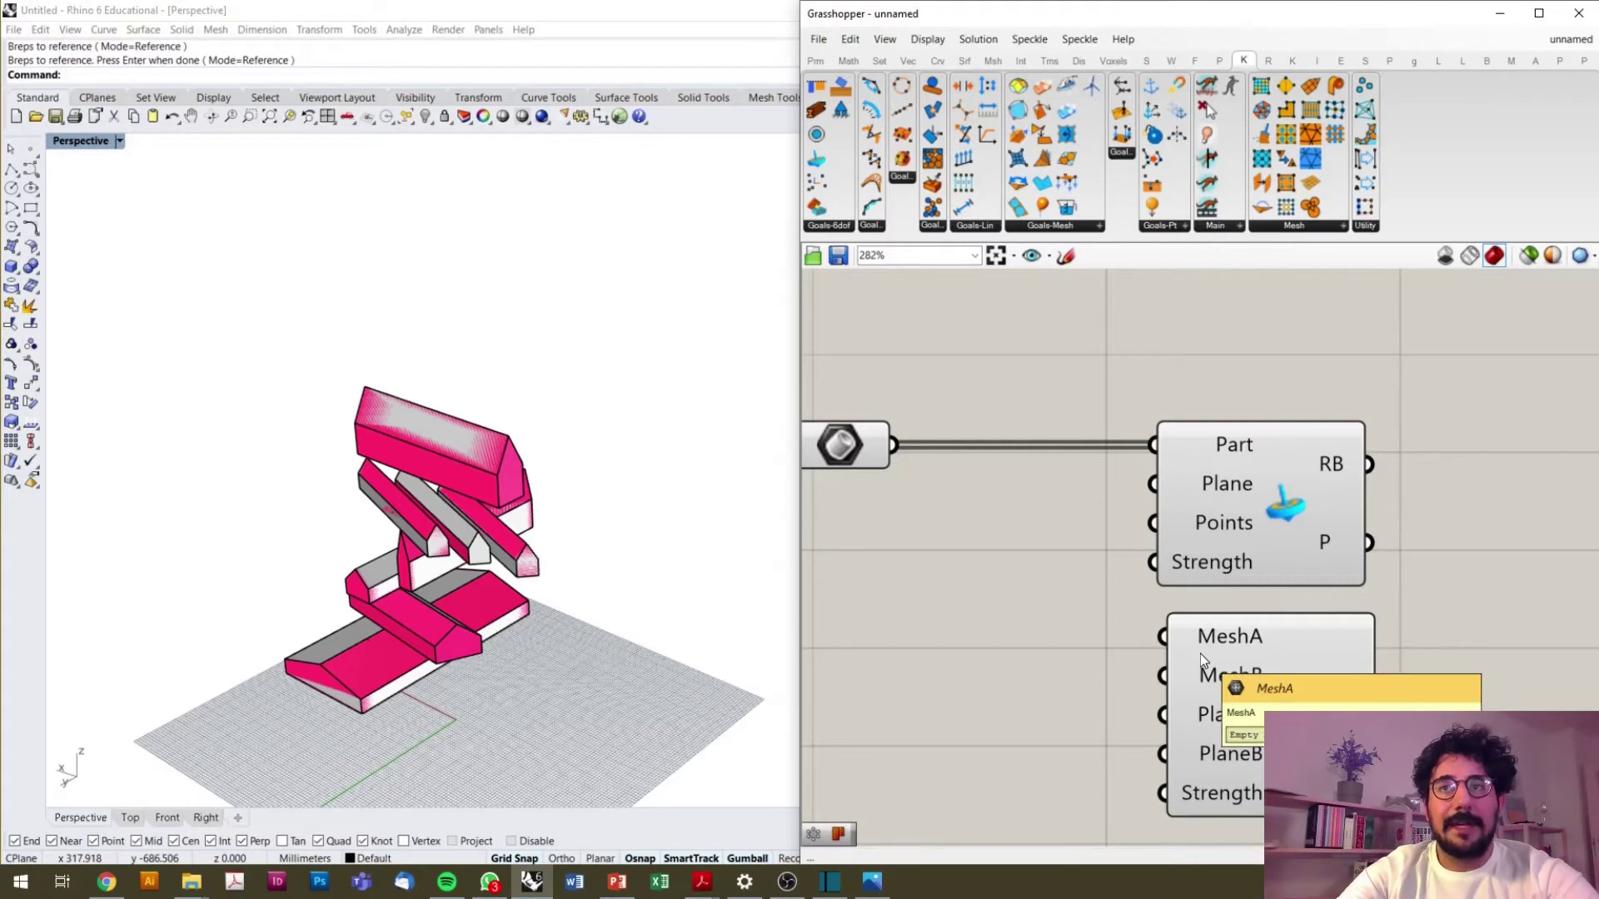
double_click(1008, 633)
text(cro)
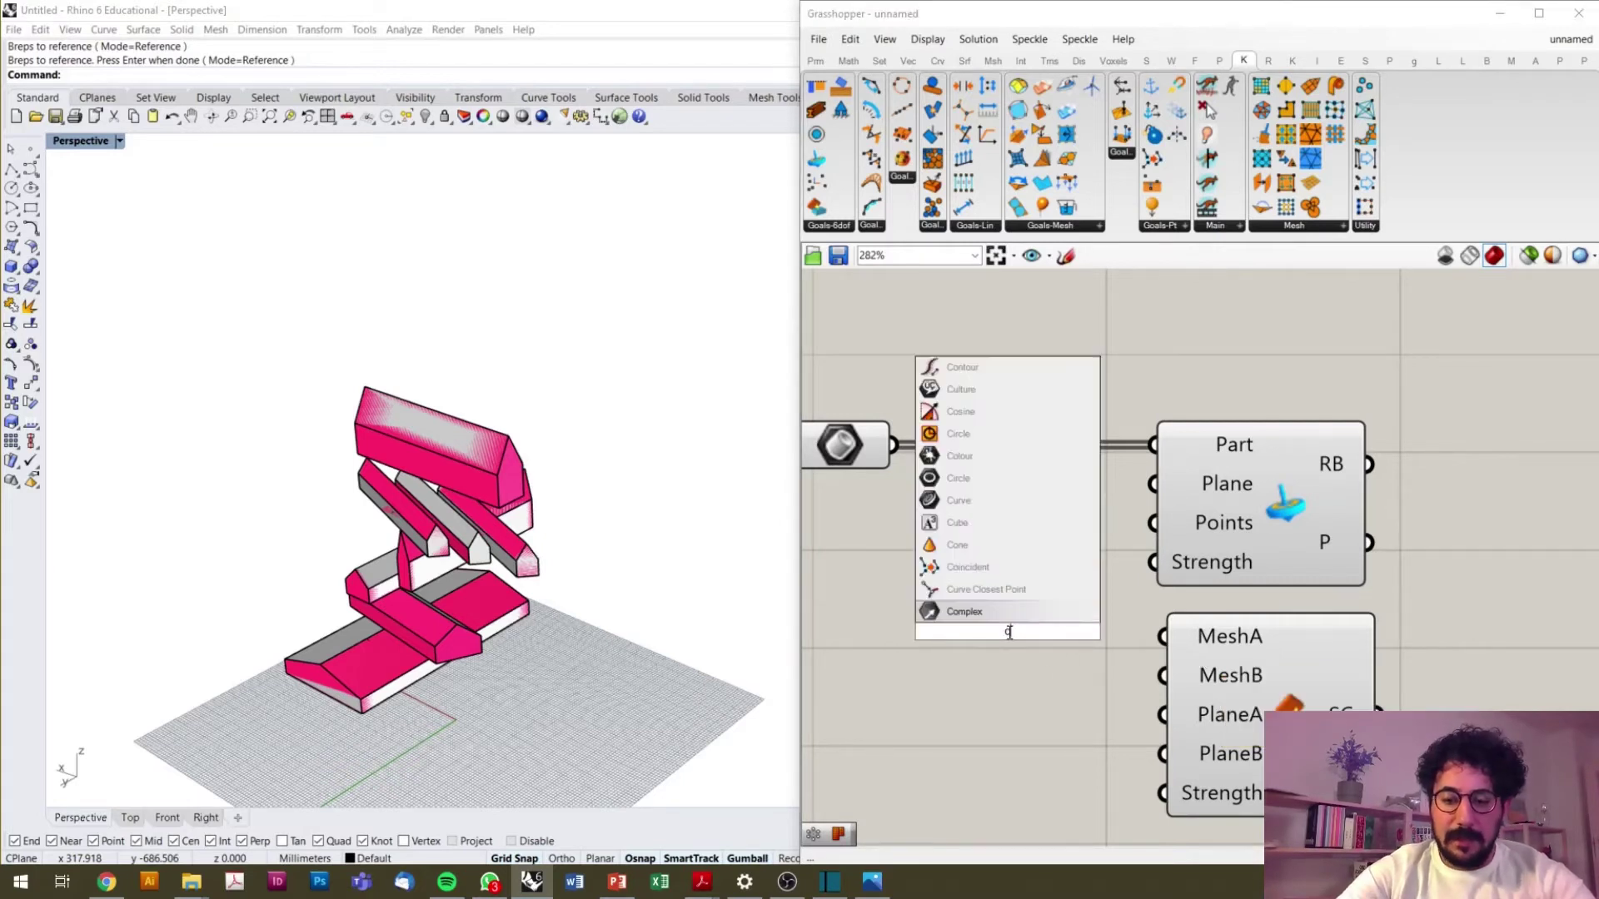
click(1006, 613)
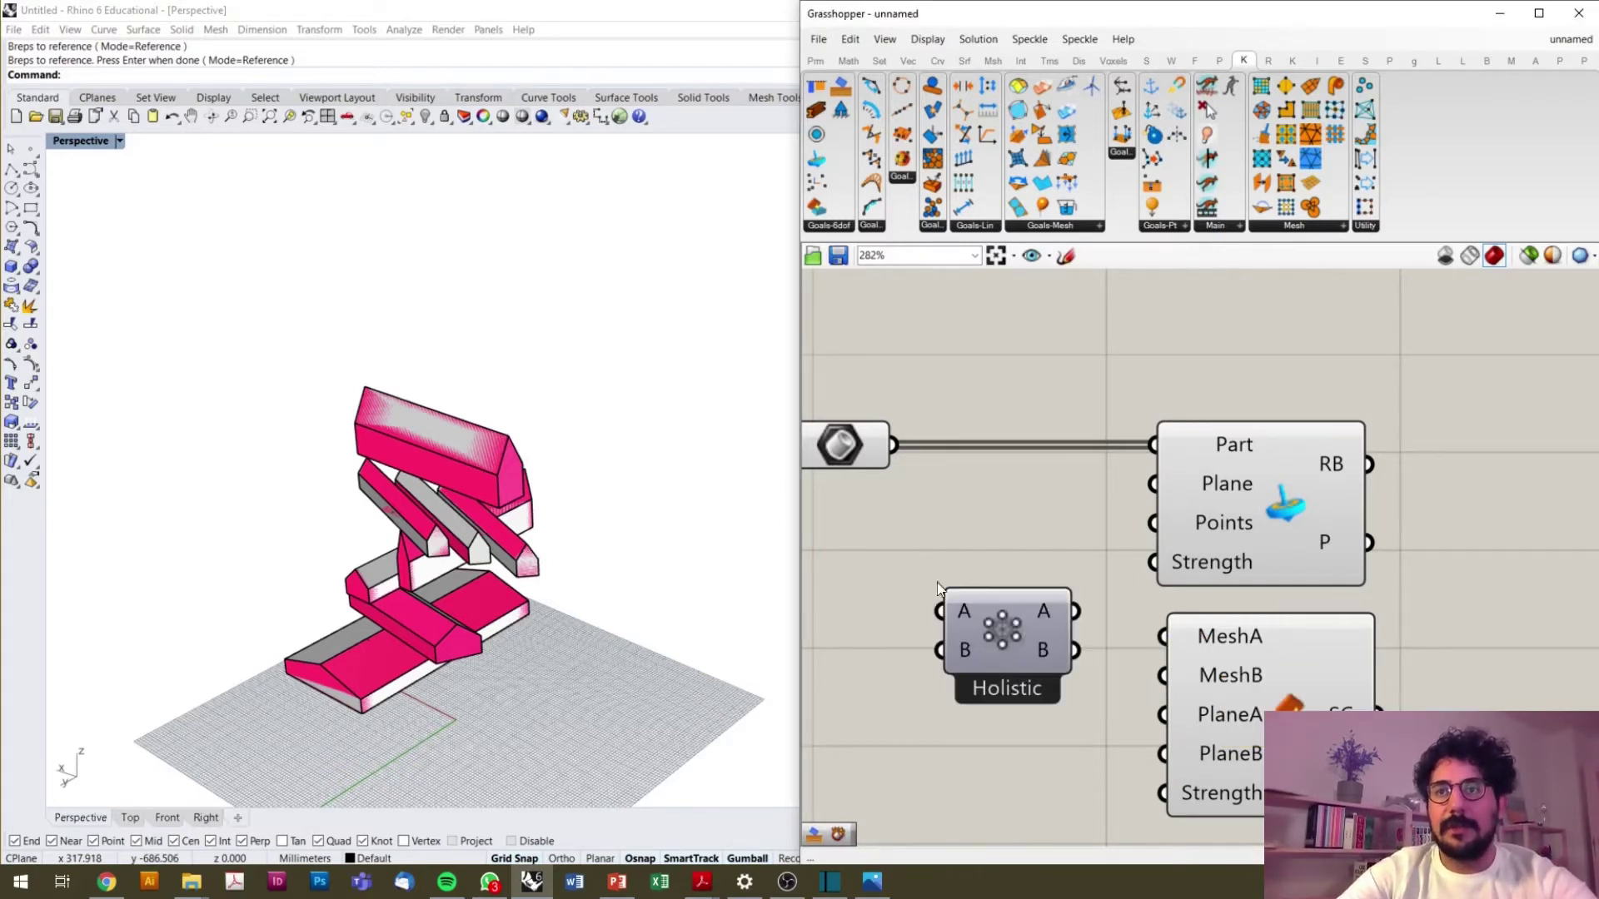
drag(894, 445, 981, 642)
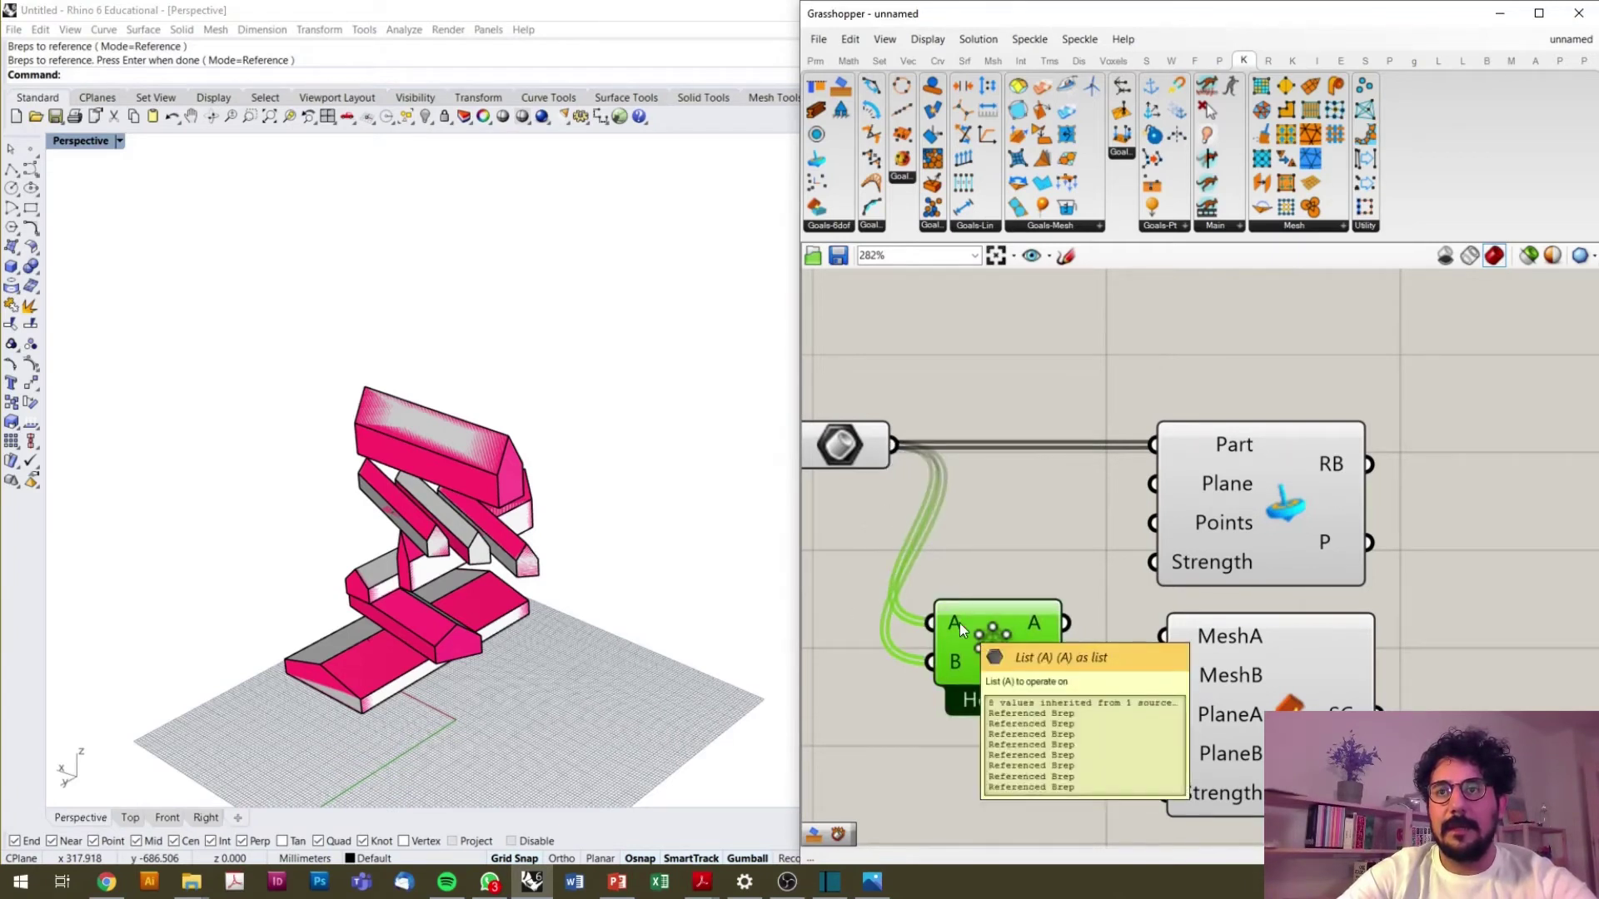
- Wire Cross Reference outputs A and B into SolidCollide's MeshA and MeshB
mouse_move(957, 659)
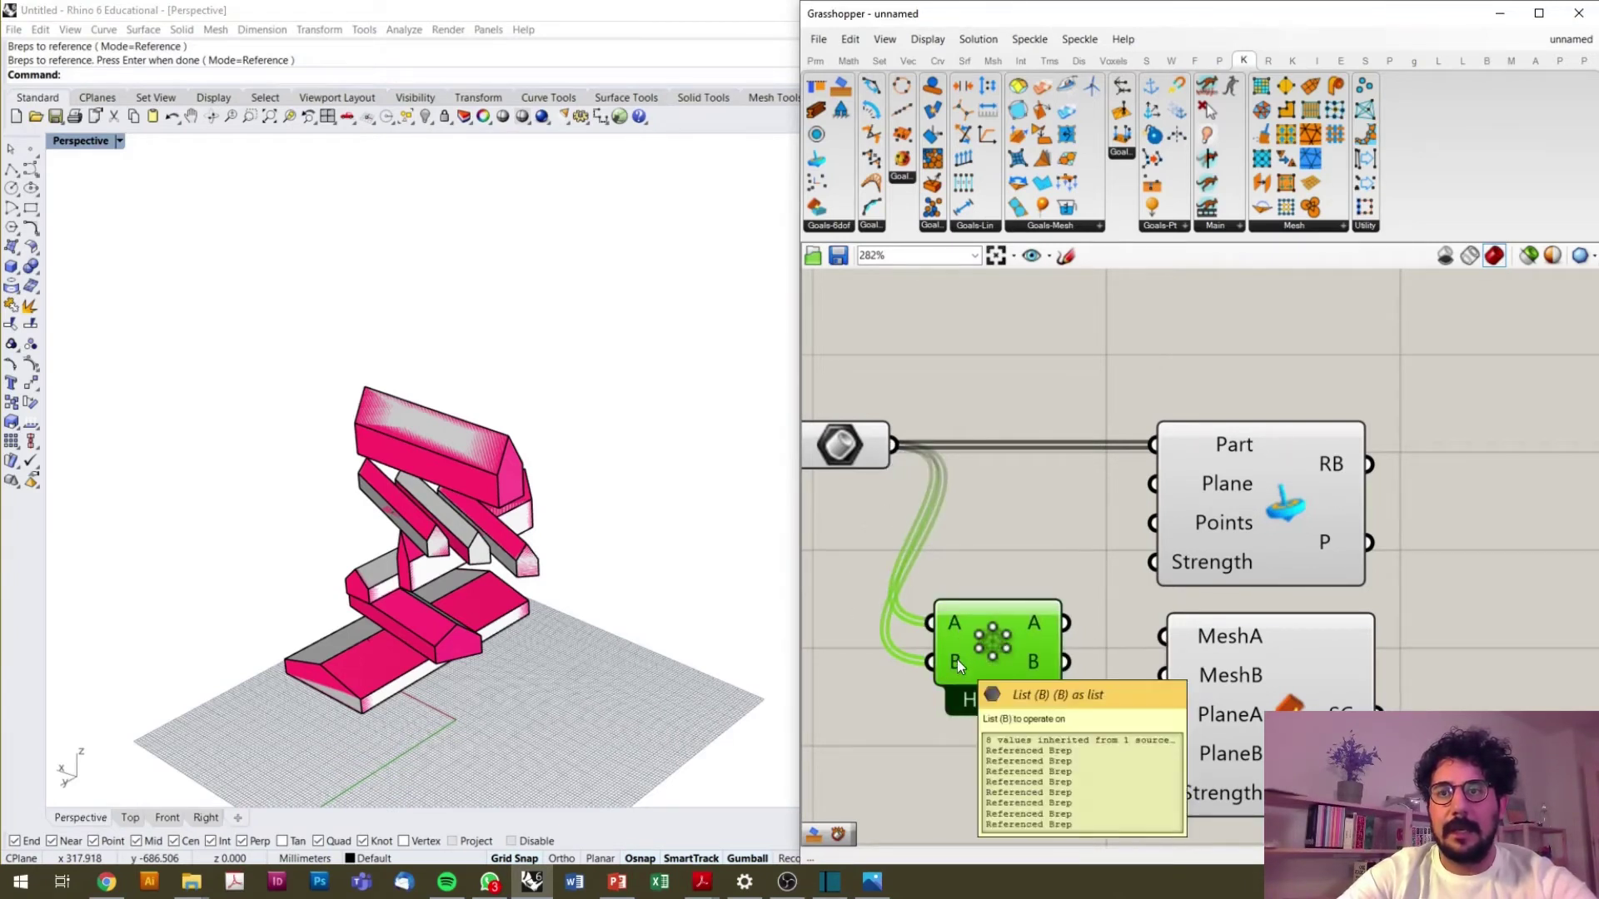
mouse_move(1033, 630)
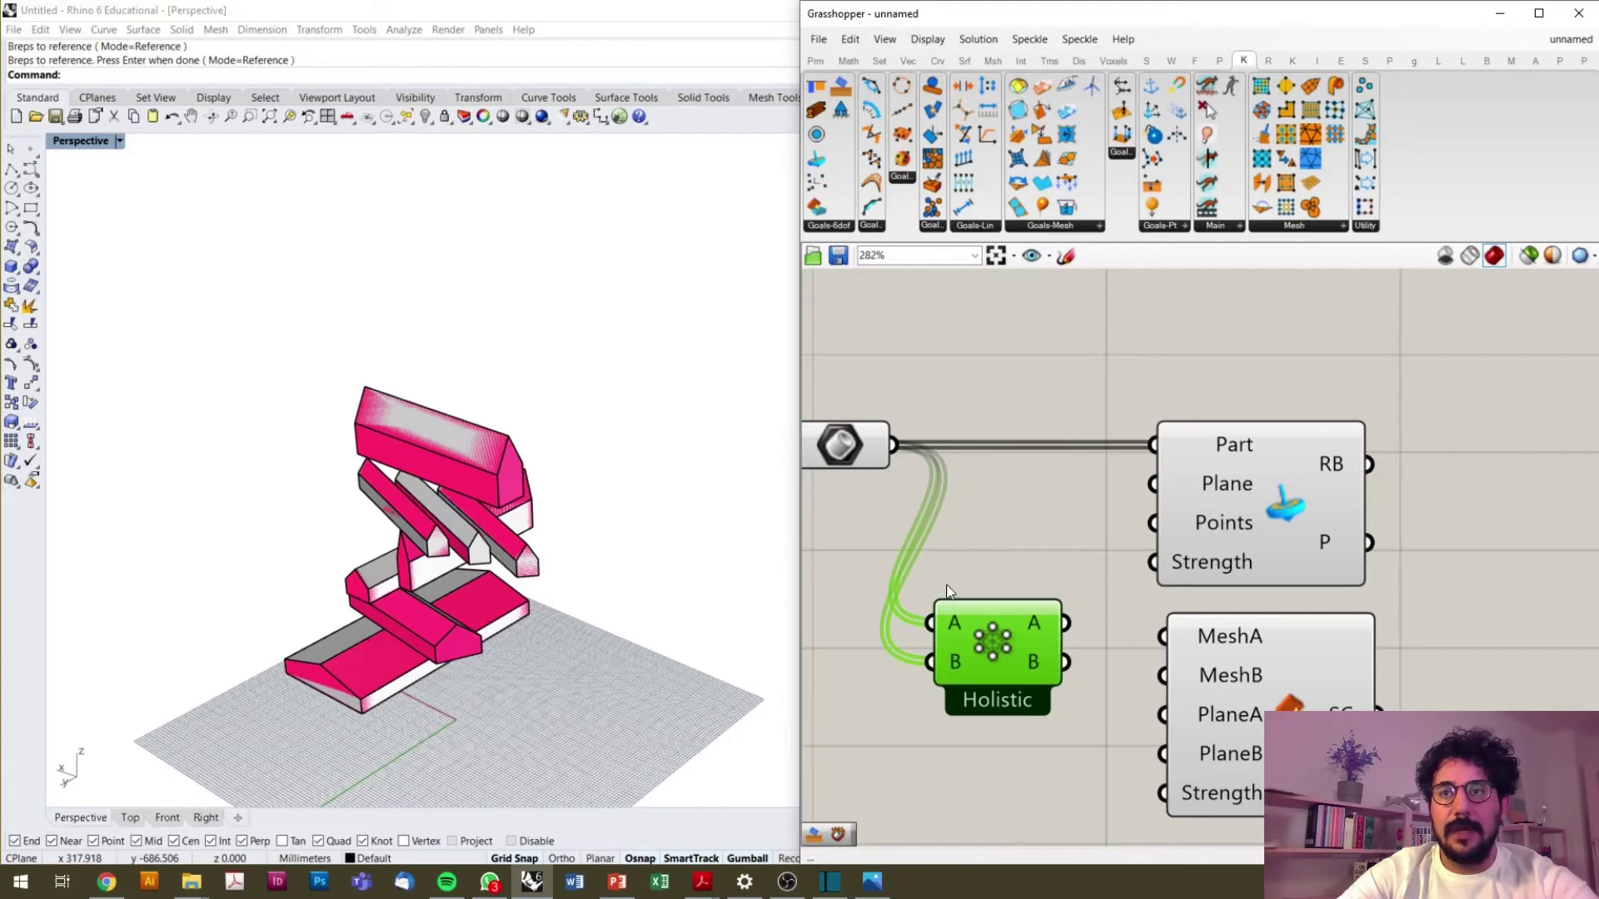
drag(1063, 627, 1163, 639)
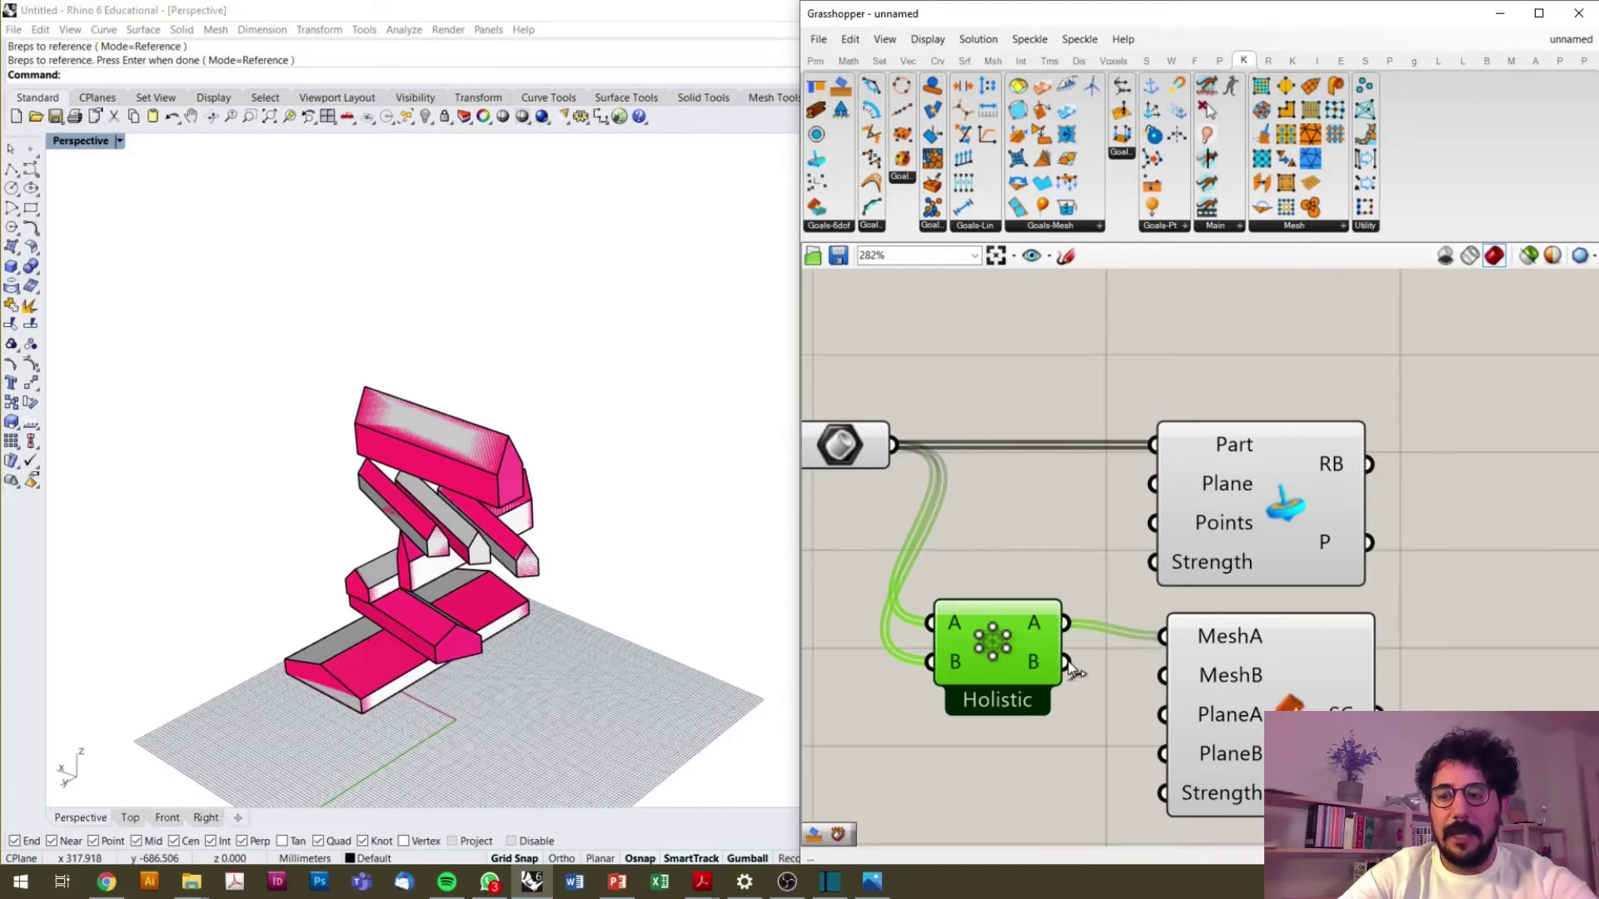
drag(1067, 662, 1163, 676)
scroll(1032, 666, down, 4)
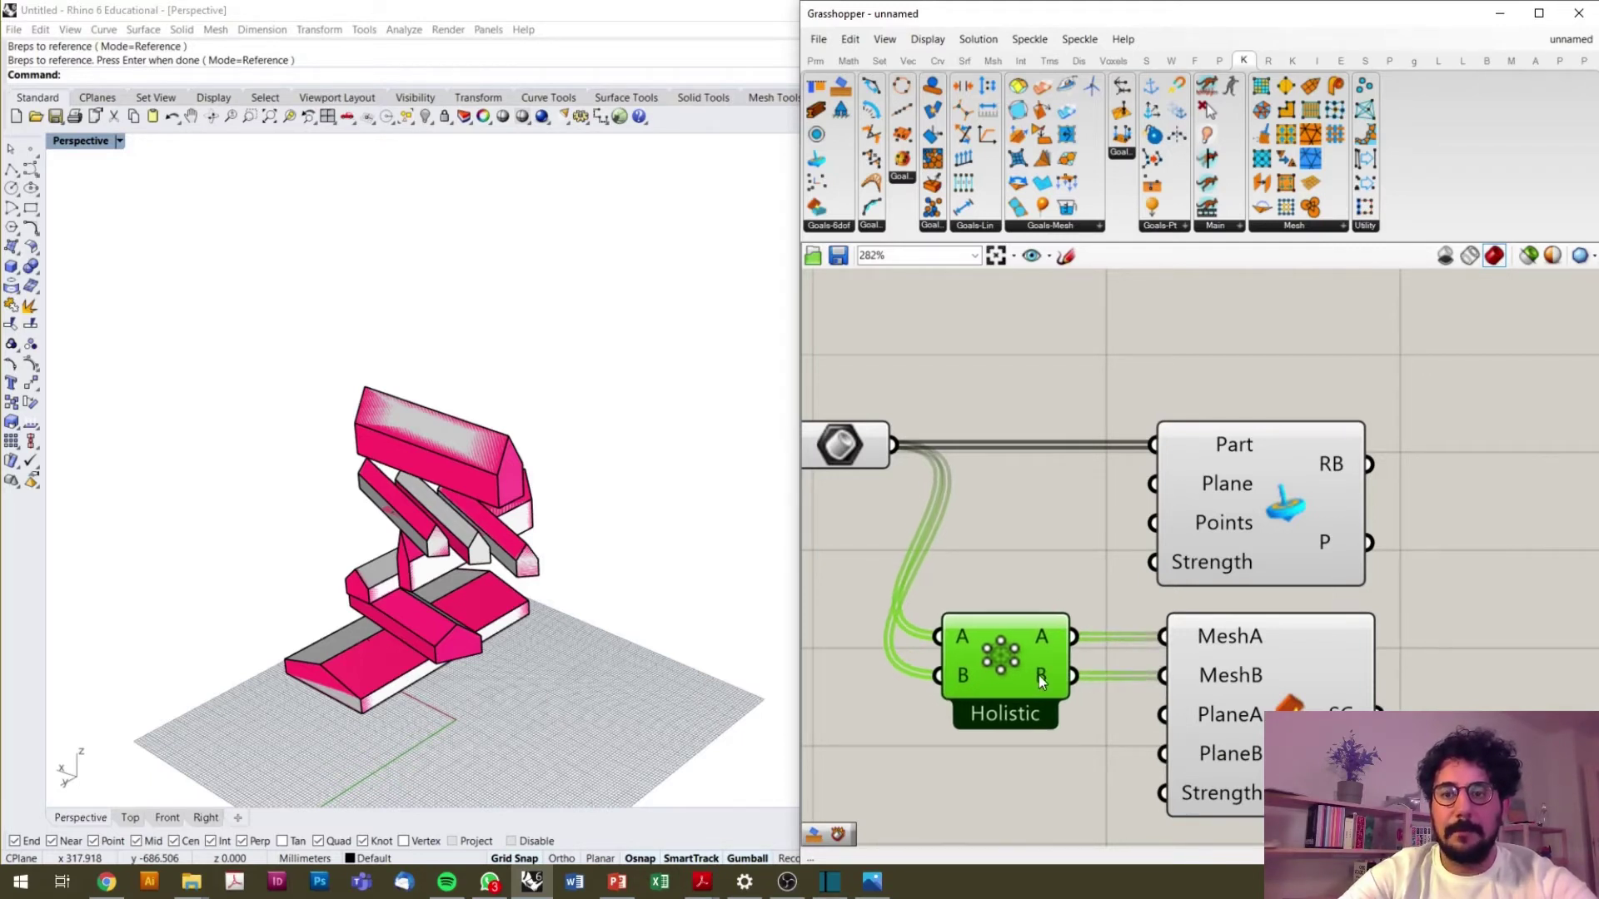
scroll(1164, 738, up, 4)
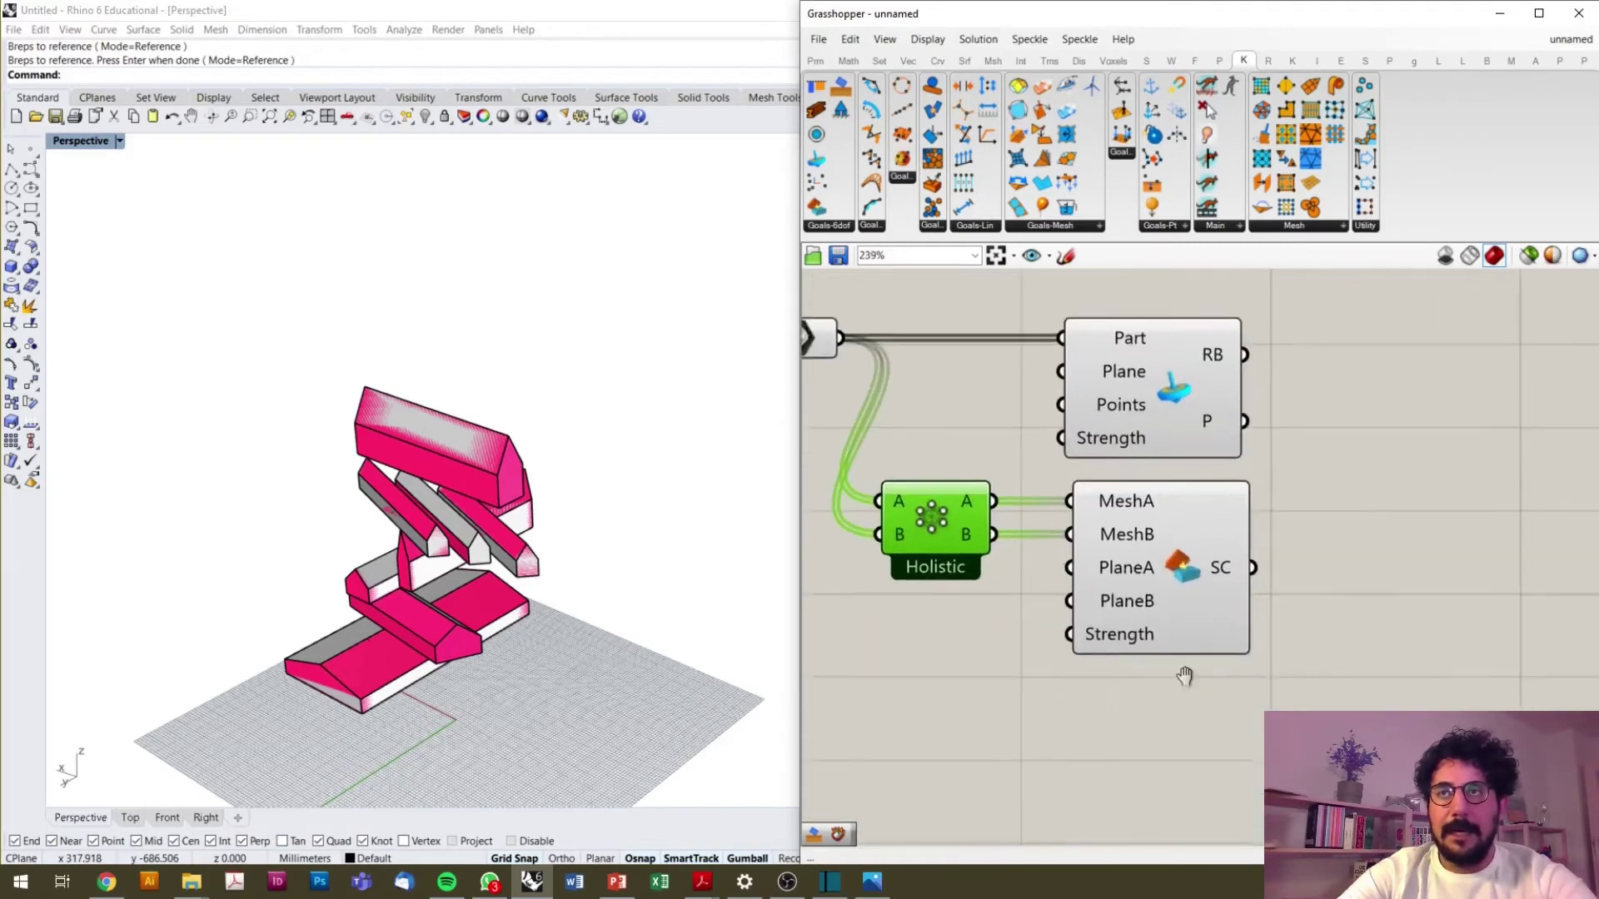
- Place a SolidPlaneCollide goal from Goals-6dof and wire the house breps into Solid
click(847, 235)
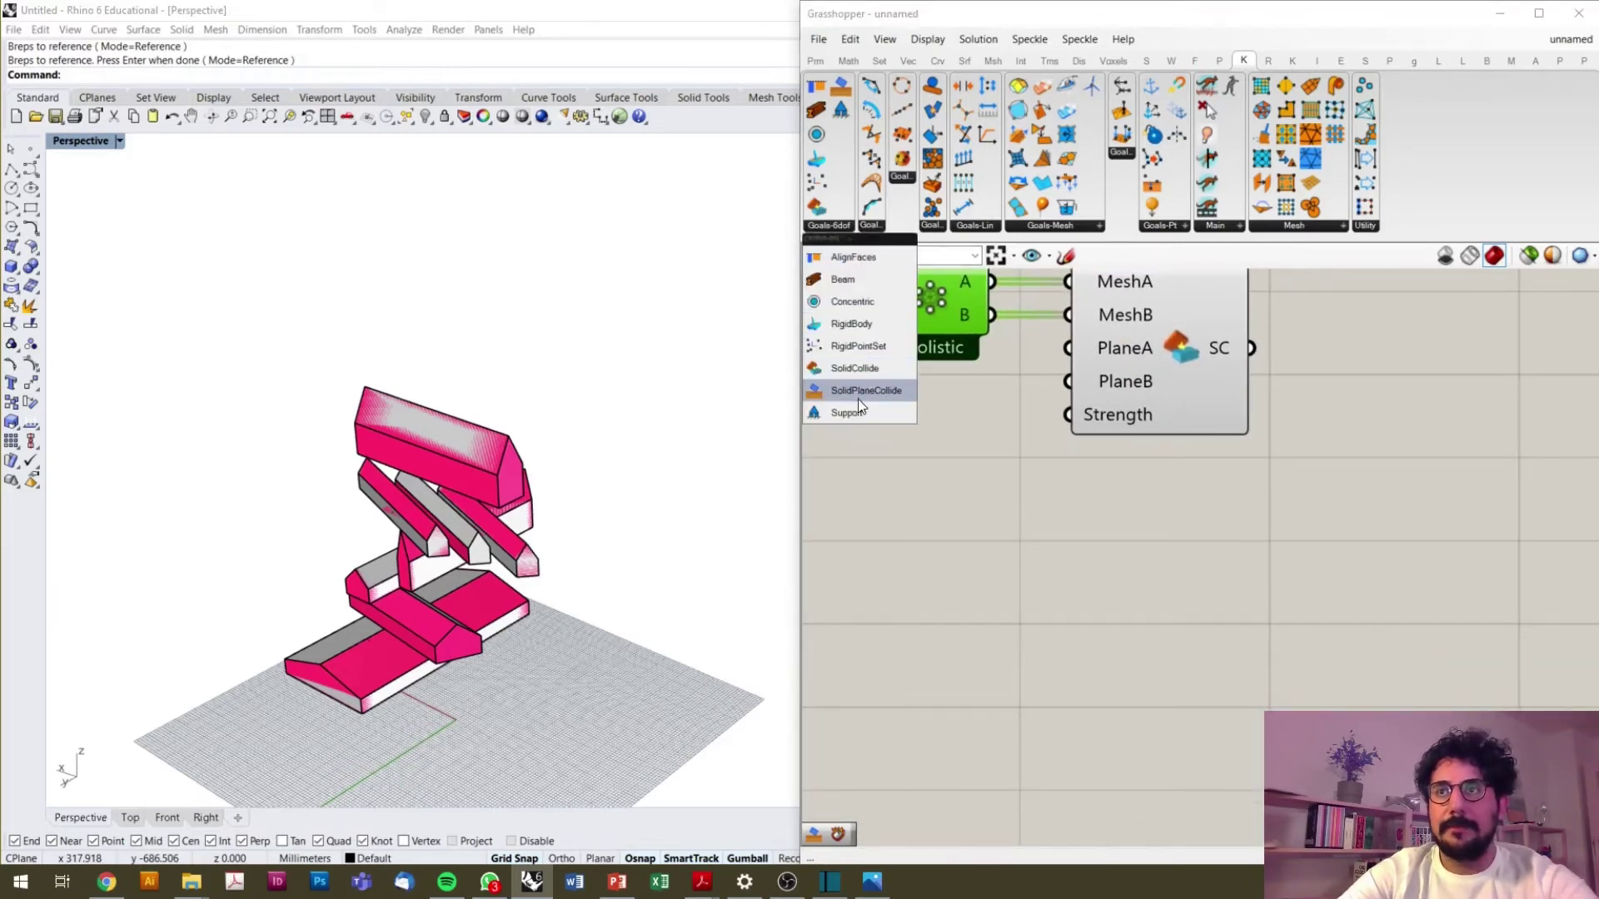
drag(861, 387, 1184, 547)
click(1185, 551)
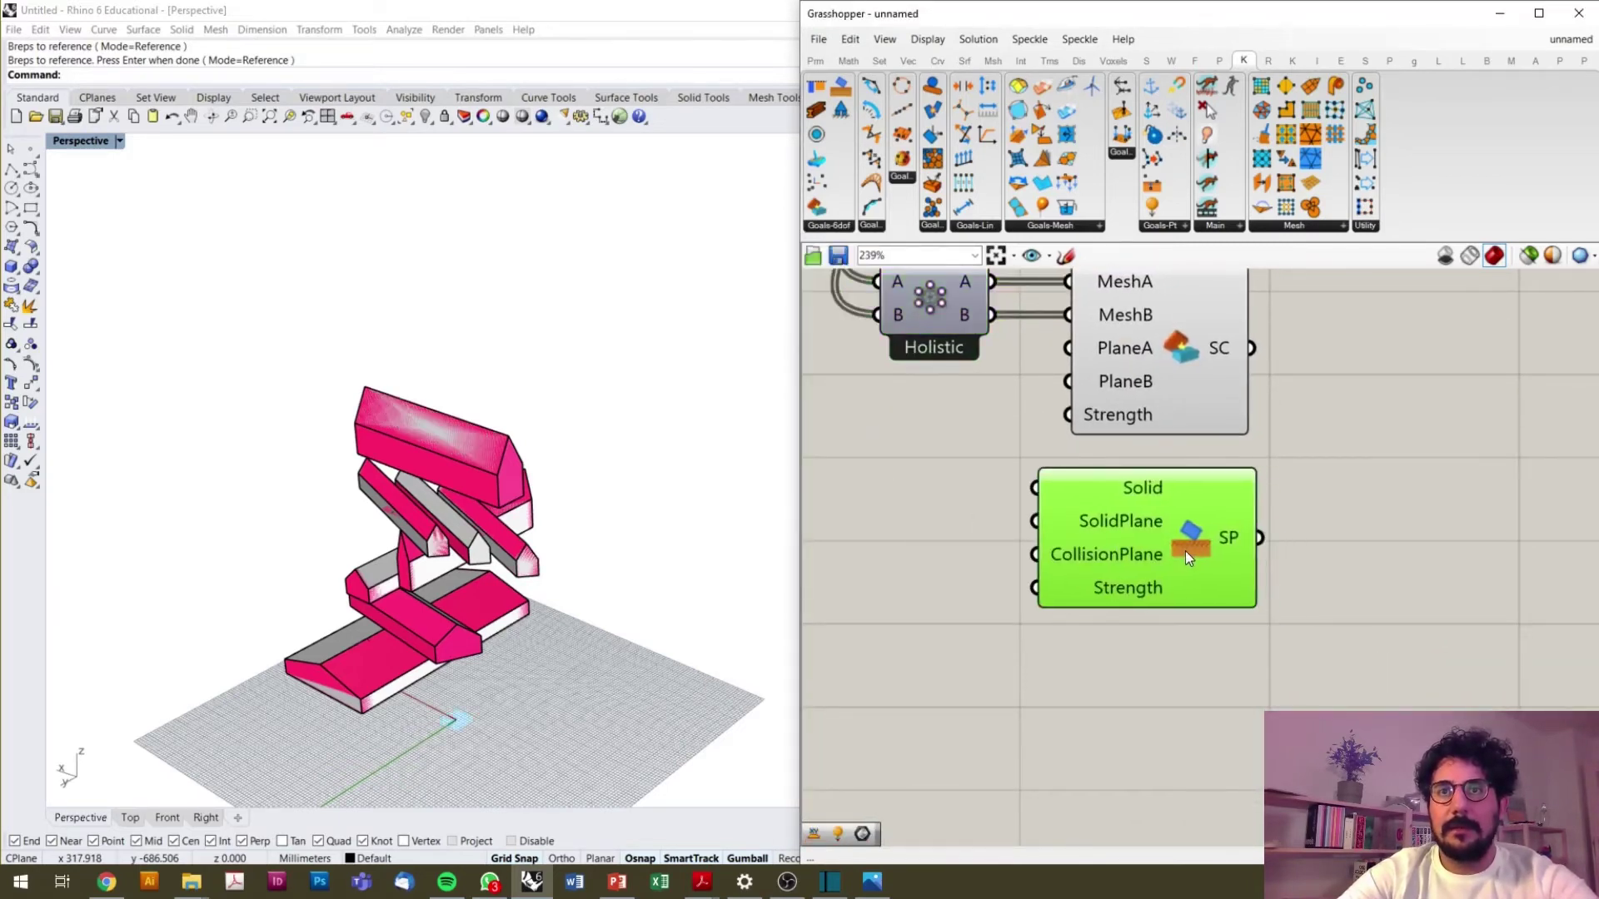
scroll(1183, 551, down, 2)
scroll(1160, 562, up, 2)
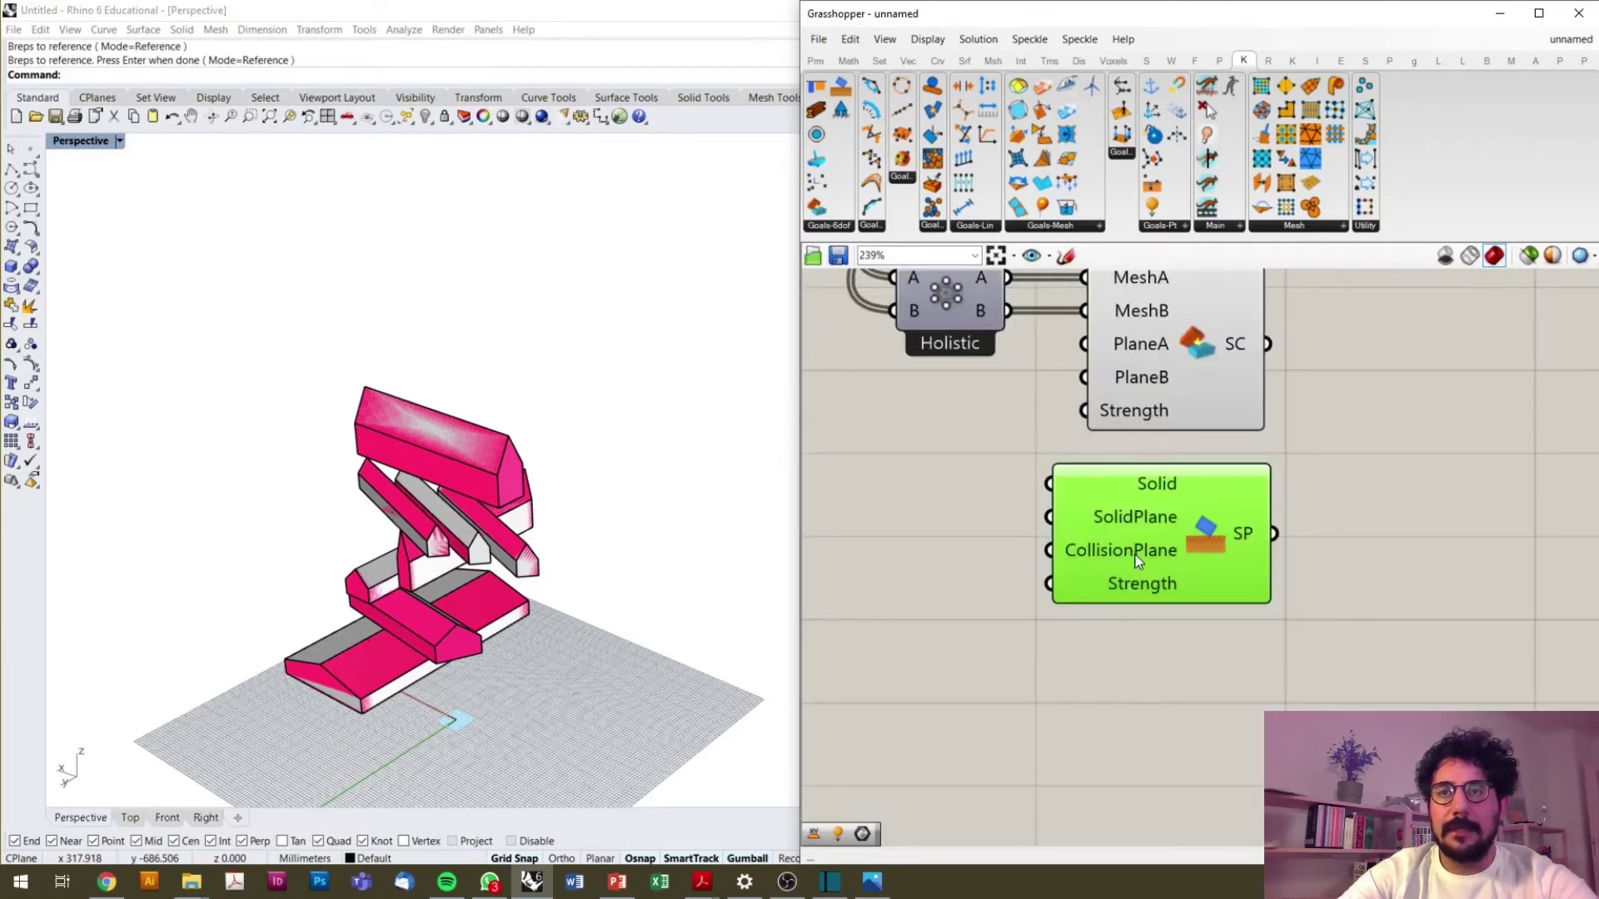
scroll(1121, 548, down, 2)
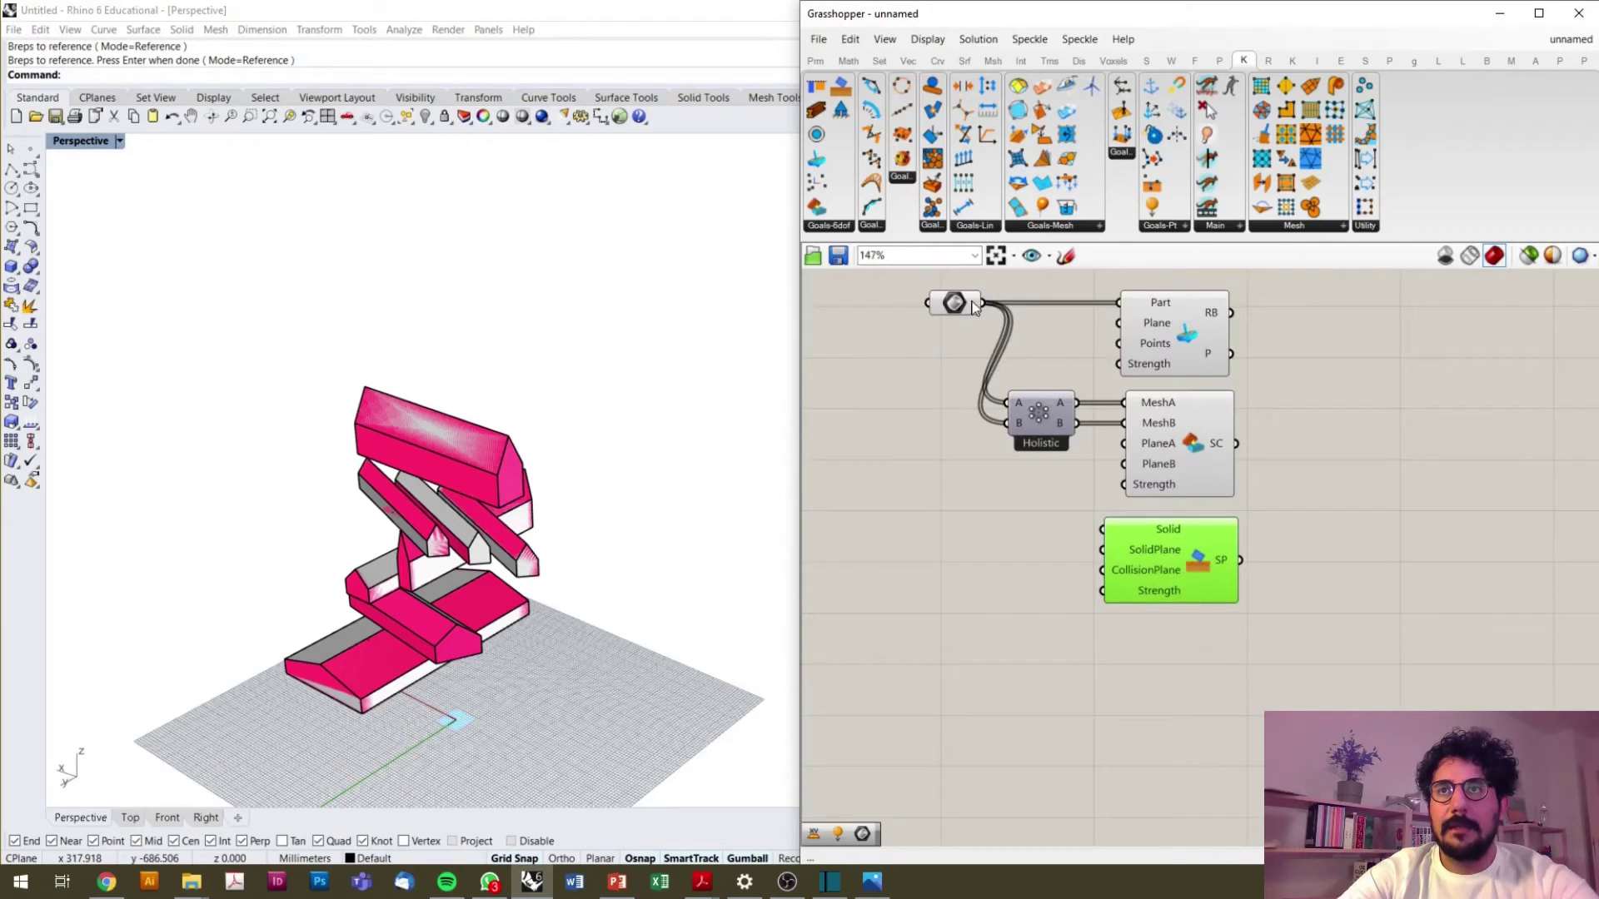
drag(982, 307, 1104, 530)
click(1120, 626)
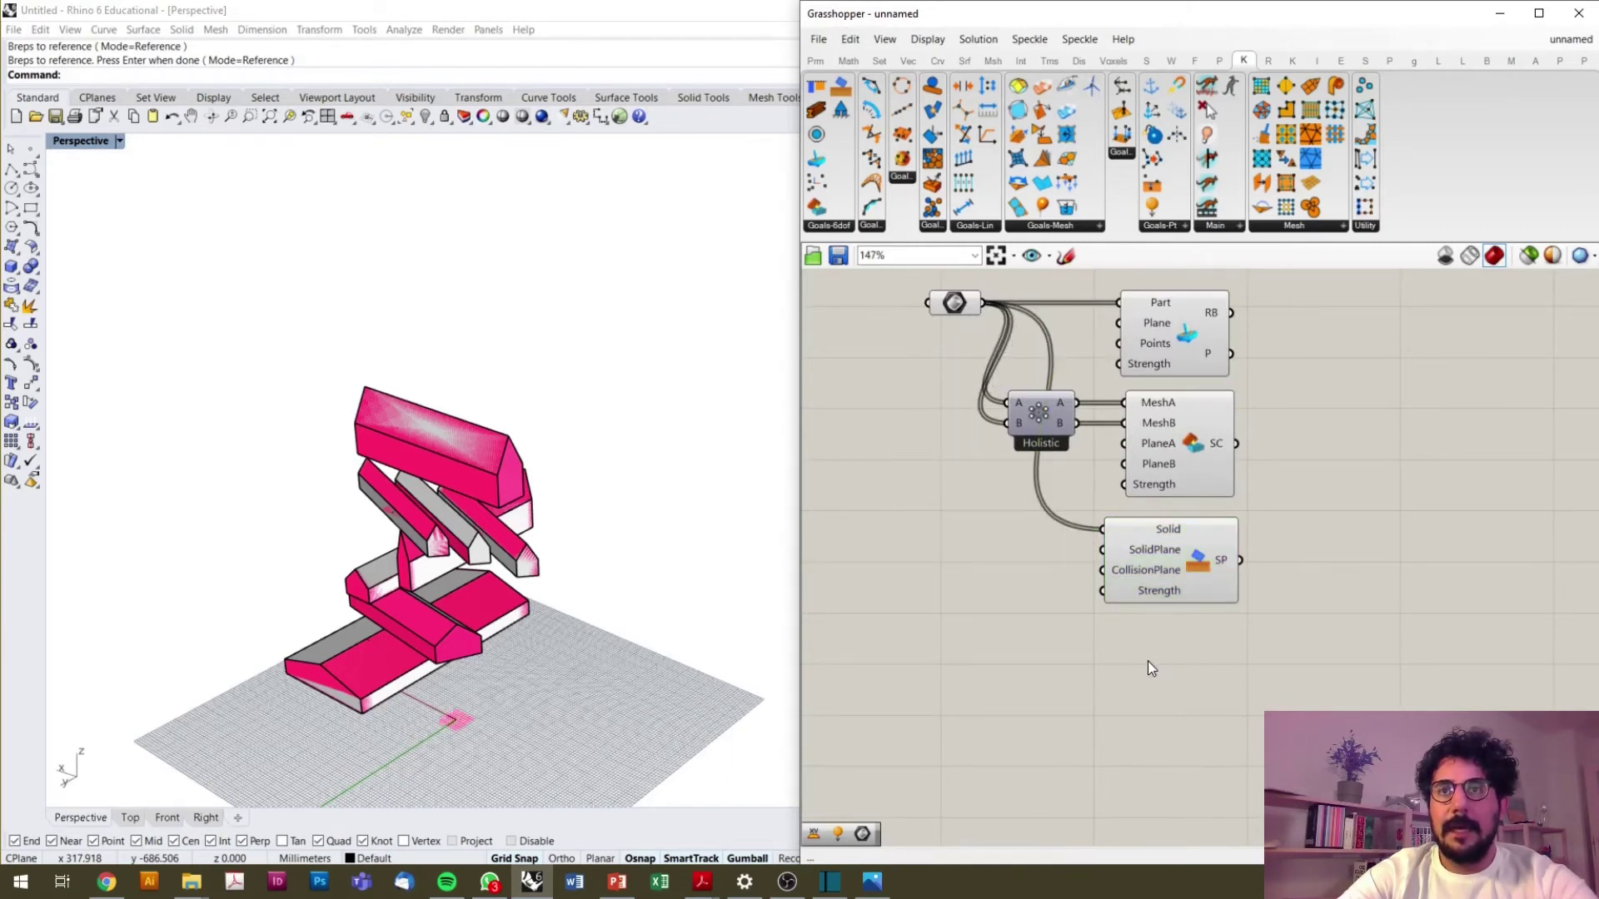
double_click(1113, 658)
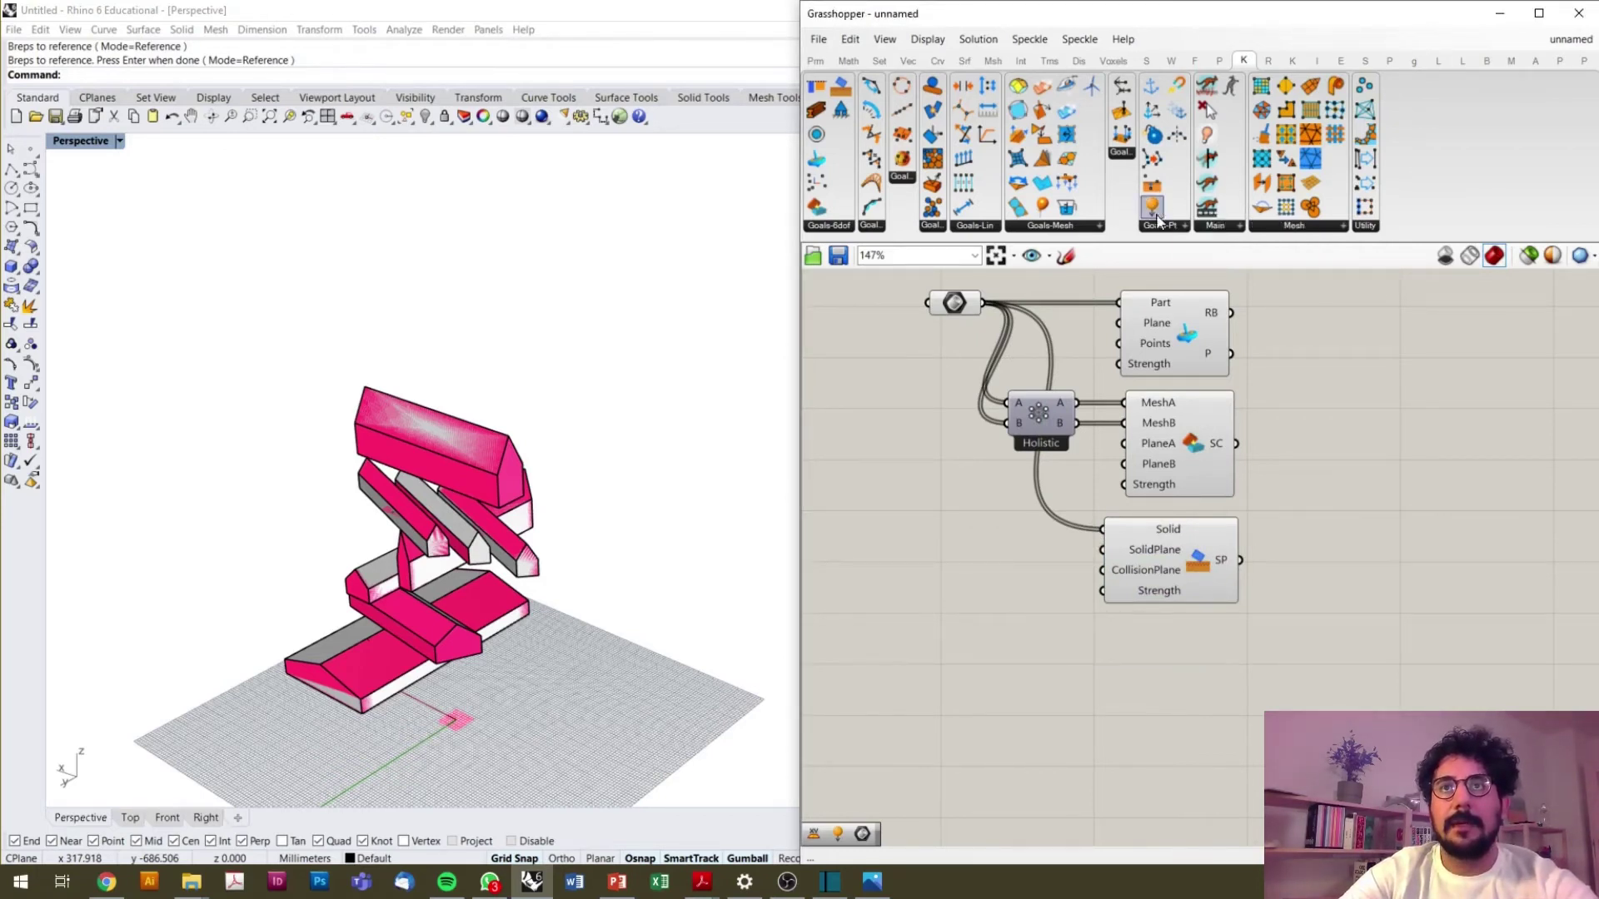
- Add a Load goal whose points are the house solids' Volume centroids
drag(1157, 219, 1188, 676)
double_click(1093, 666)
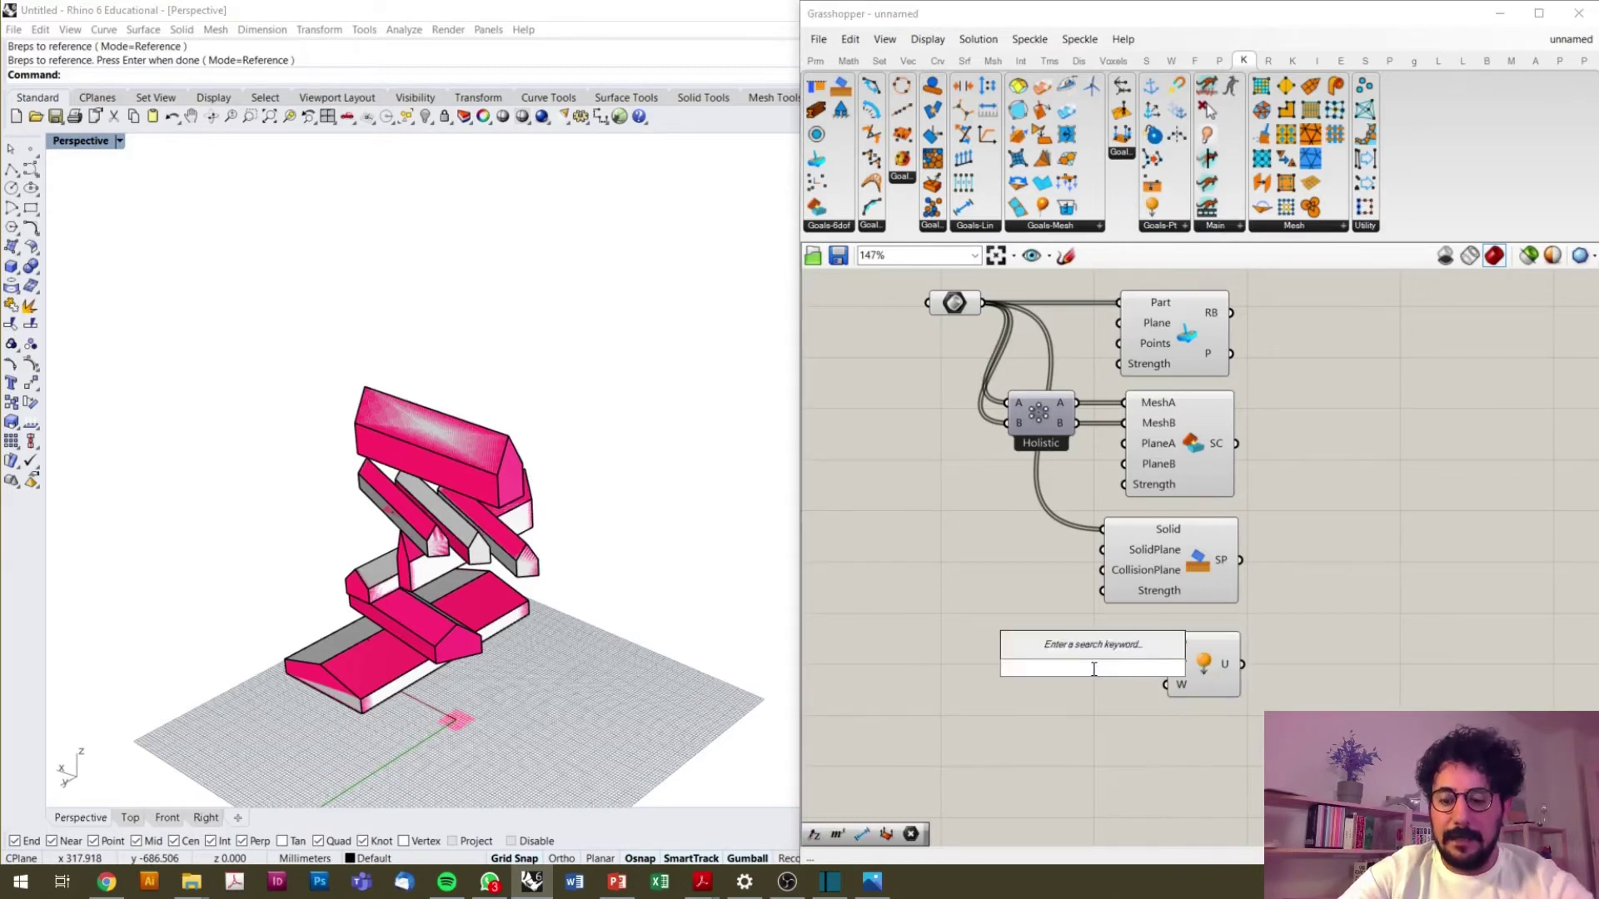
text(vo)
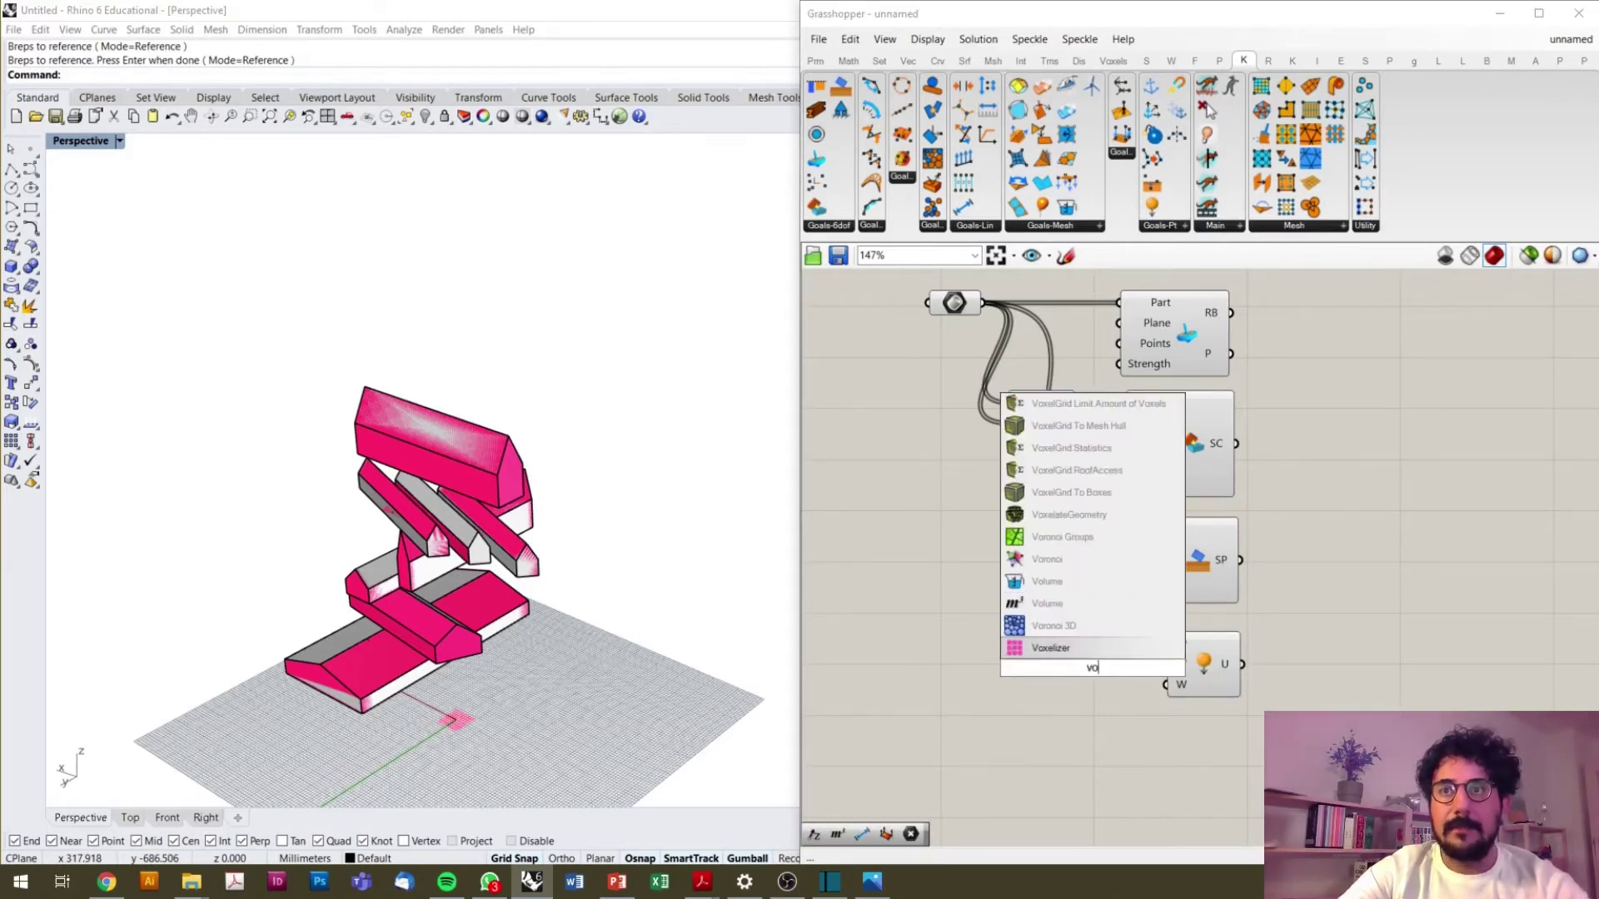
text(lum)
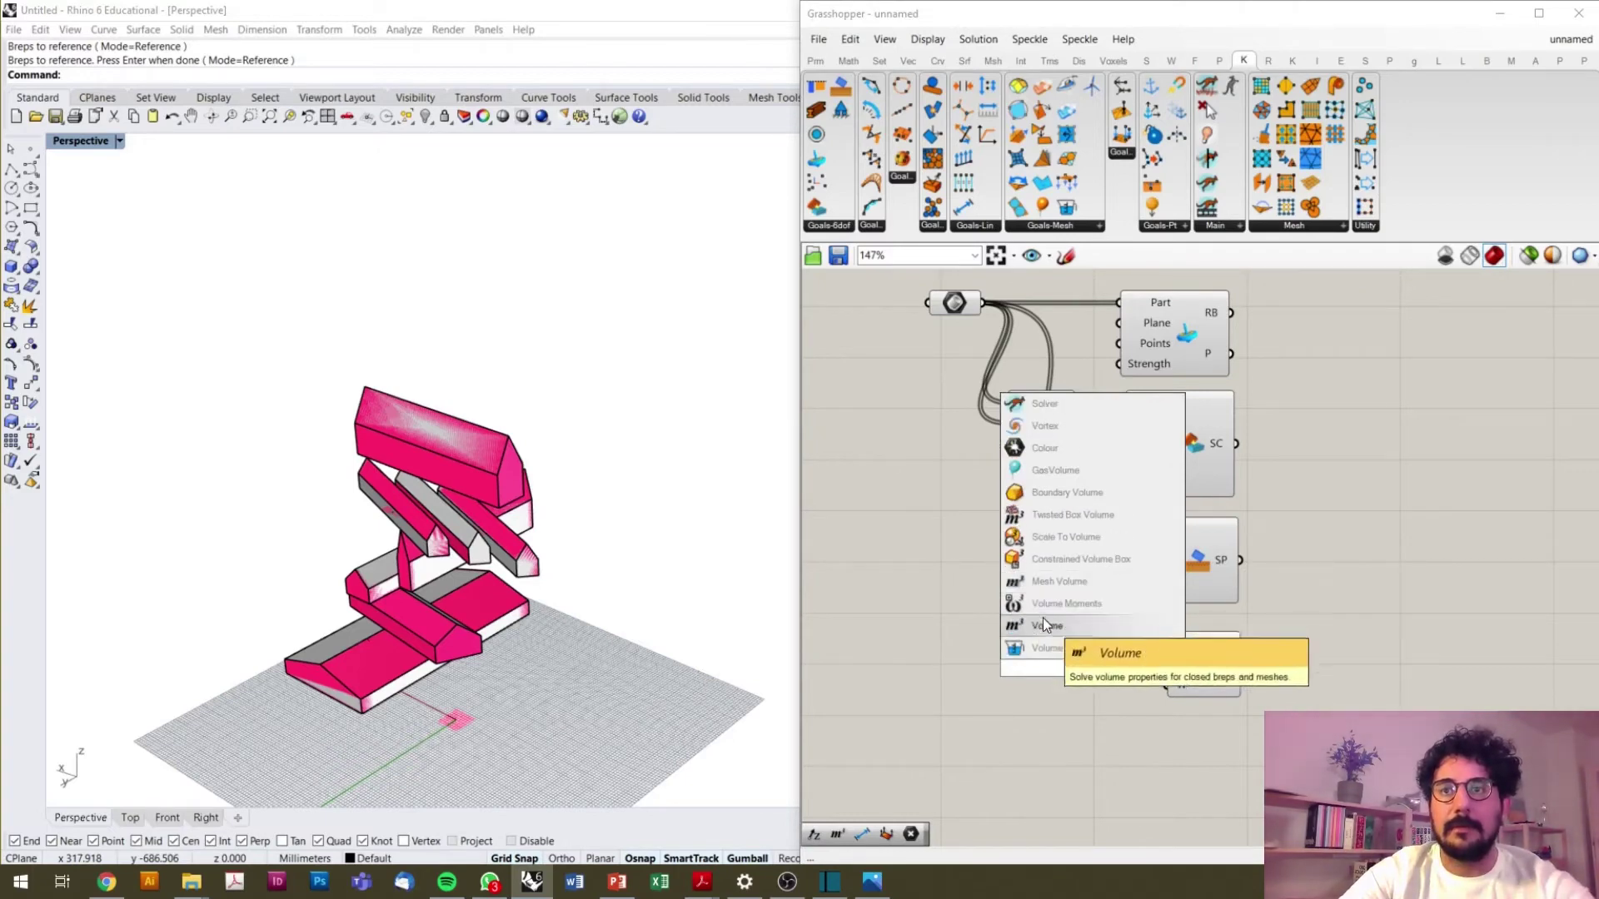
click(1042, 653)
drag(984, 304, 1059, 668)
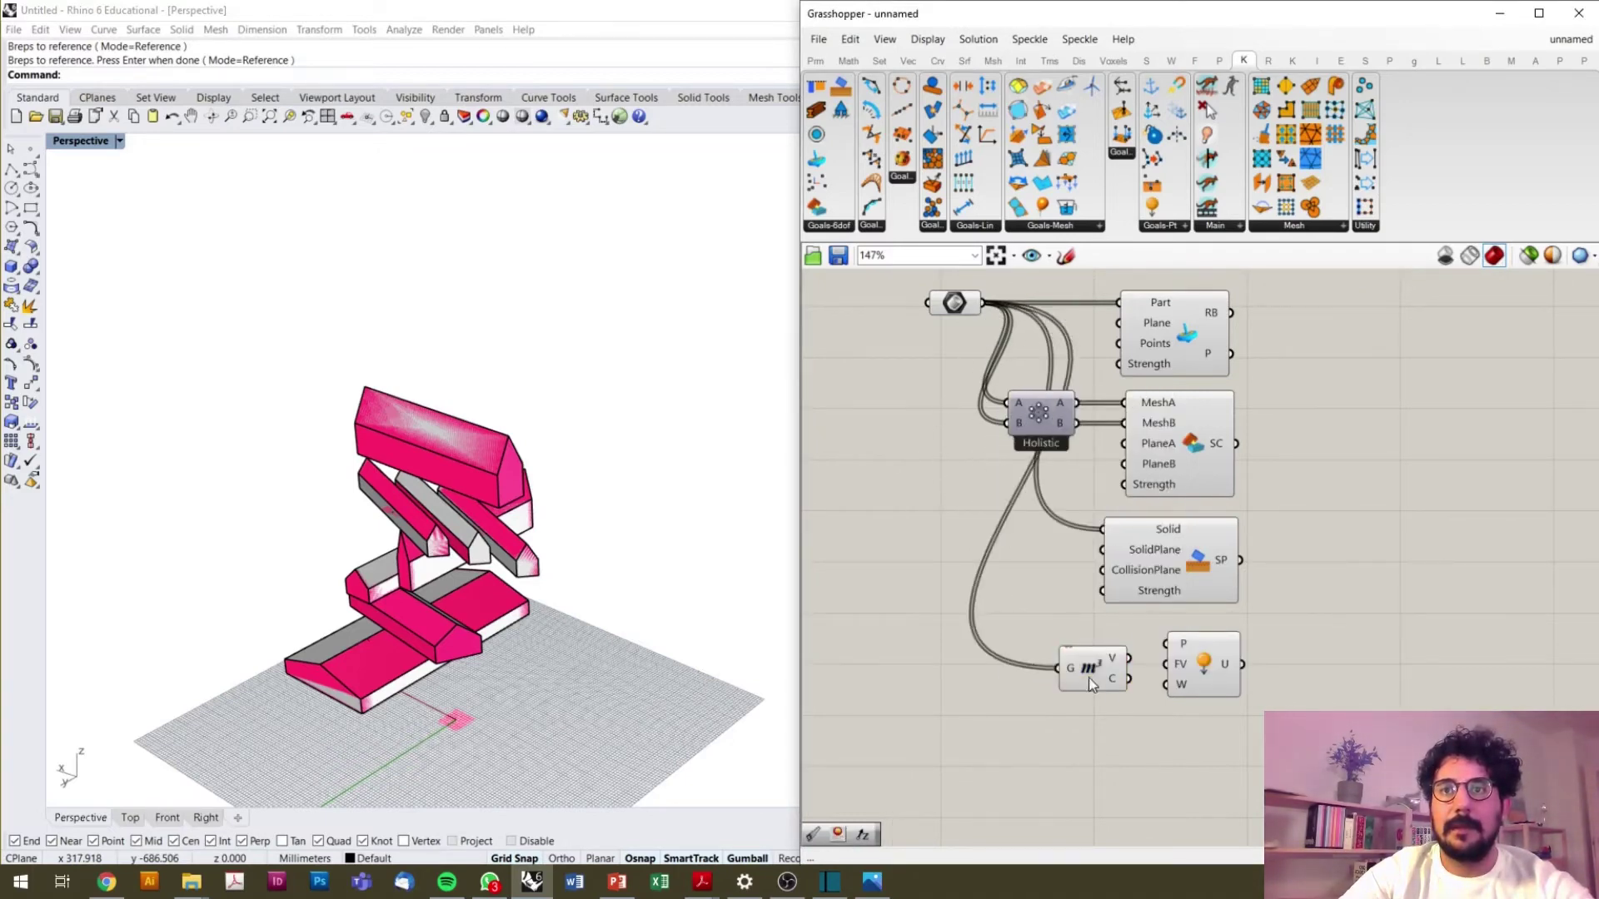
scroll(1141, 677, up, 3)
drag(984, 620, 1225, 632)
- Add a Unit Z vector component and a Negative component
double_click(984, 714)
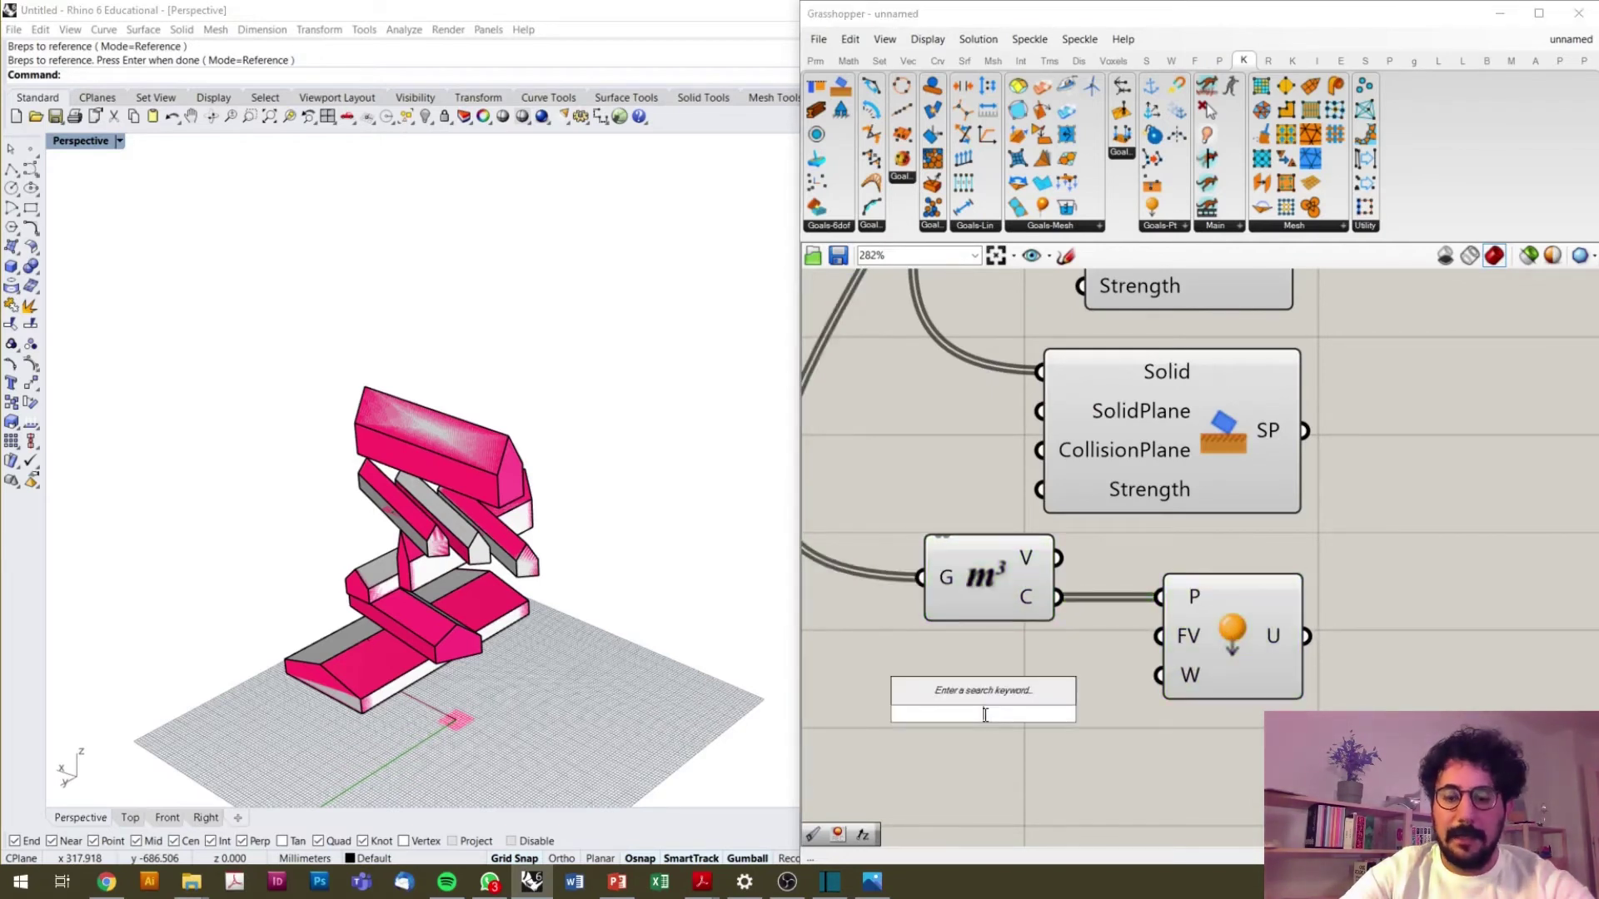
text(expression)
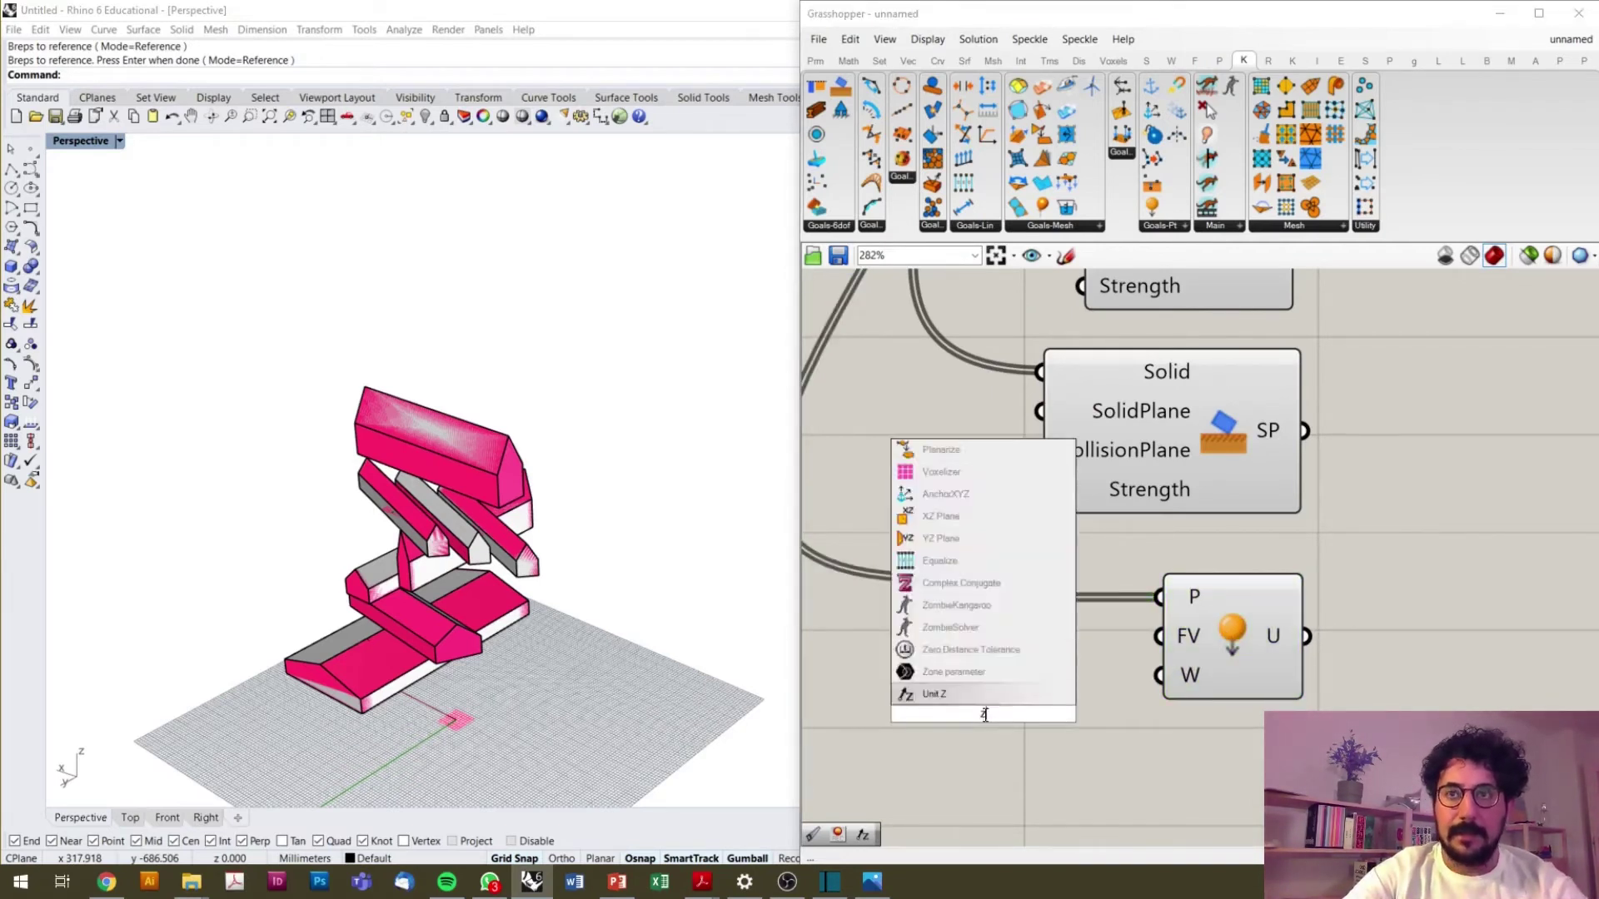
key(Return)
double_click(1064, 710)
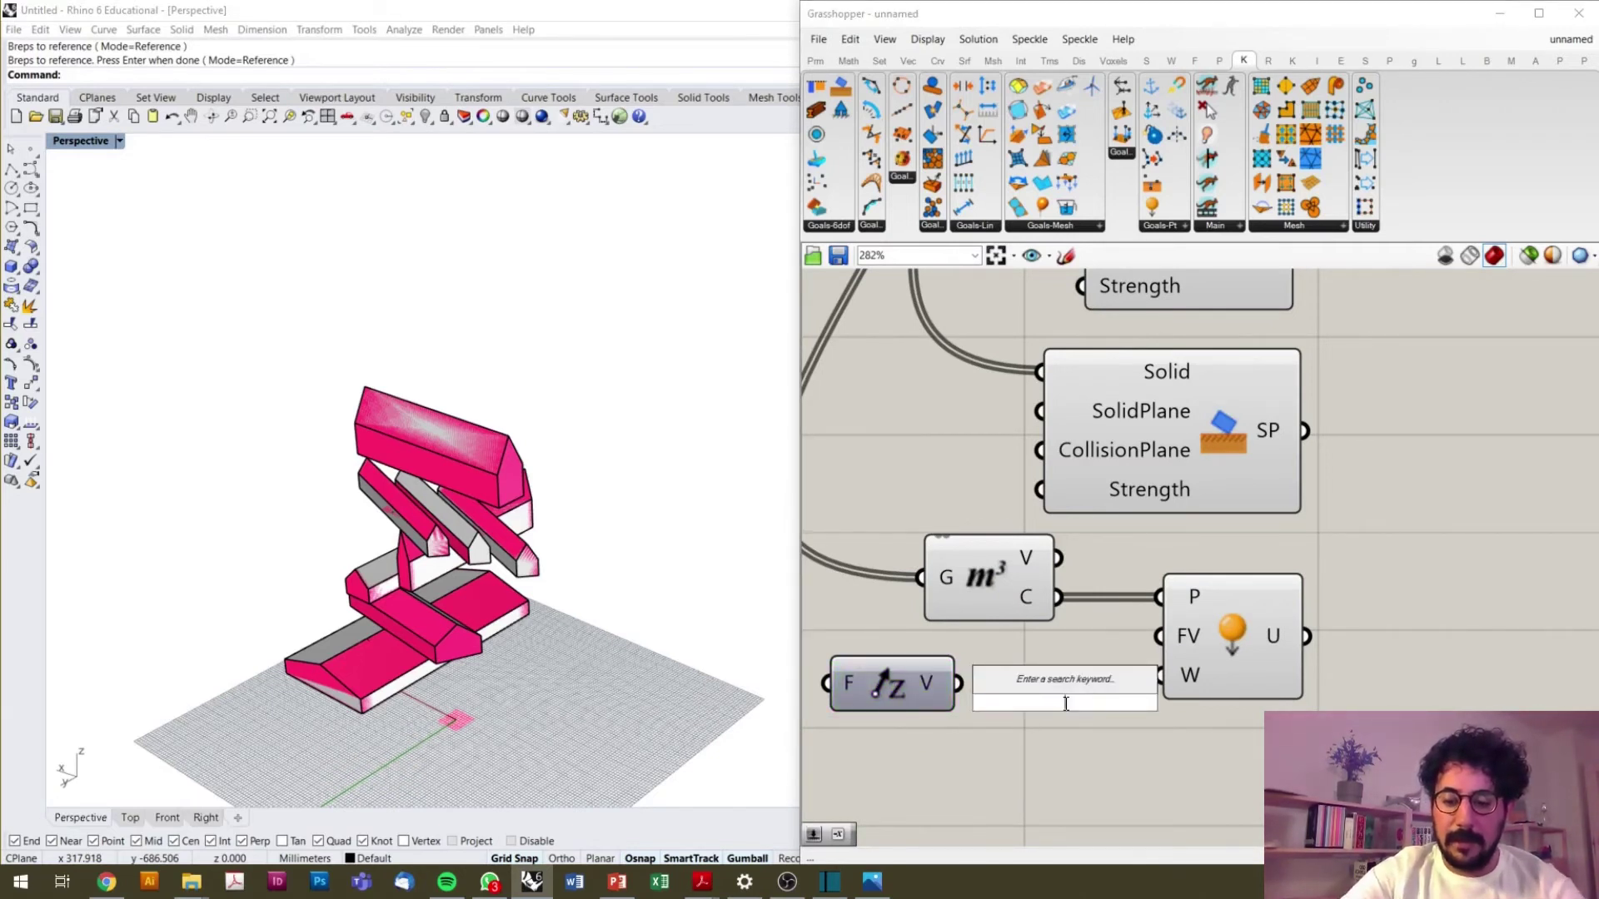
text(neg)
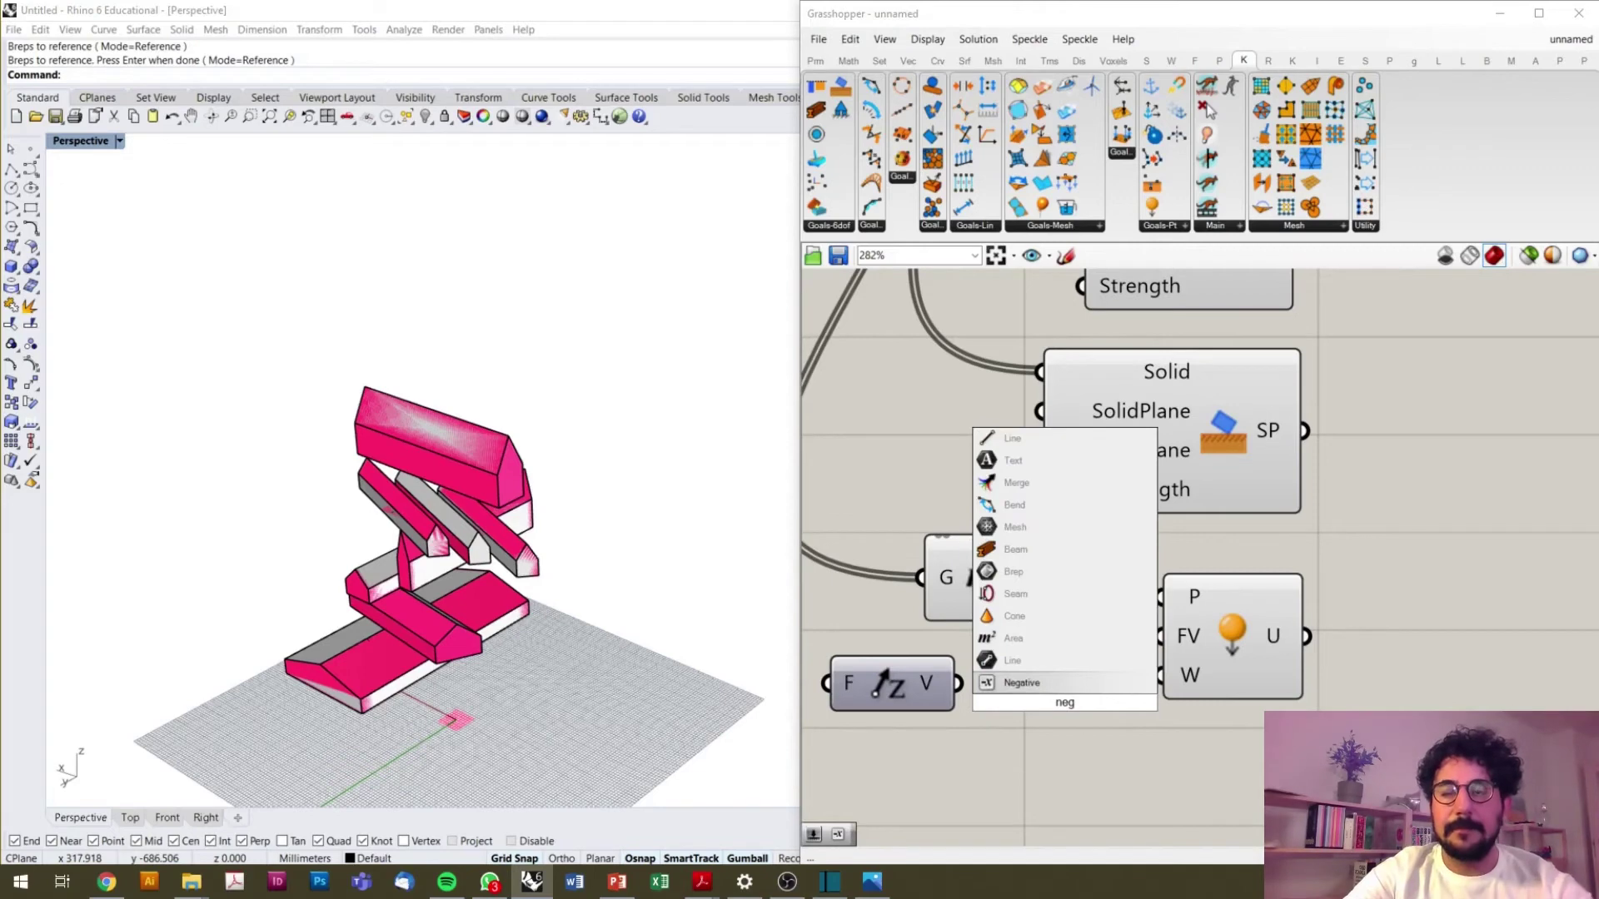
key(Return)
- Create a number slider set to 0.11 beside the Unit Z component
right_drag(671, 721, 1032, 685)
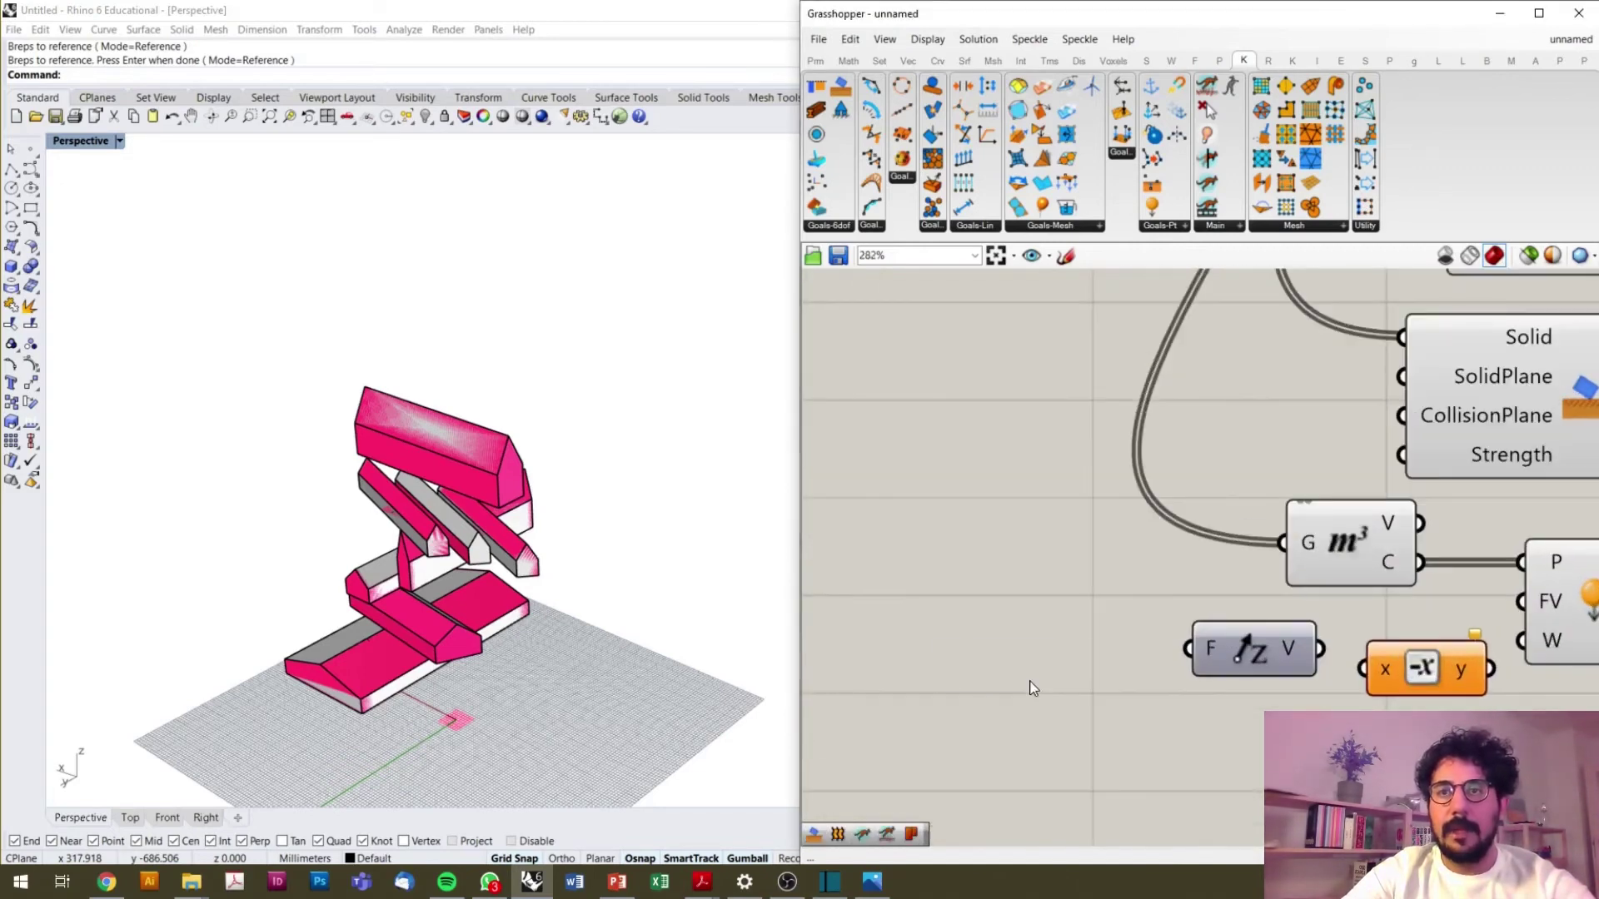
double_click(1031, 681)
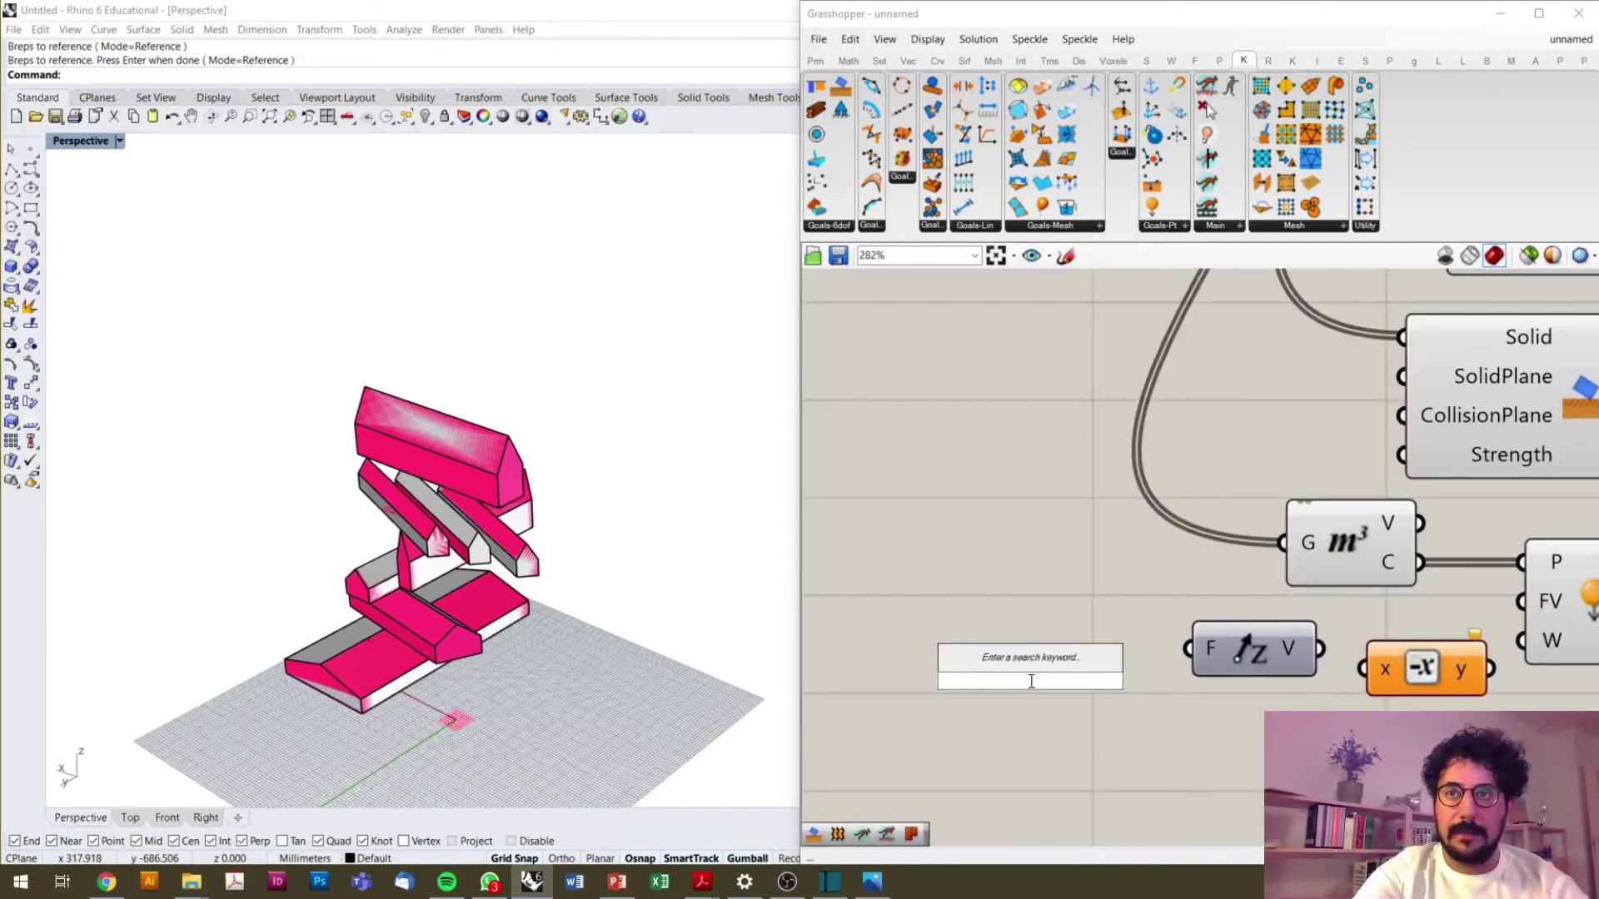
text(0.11)
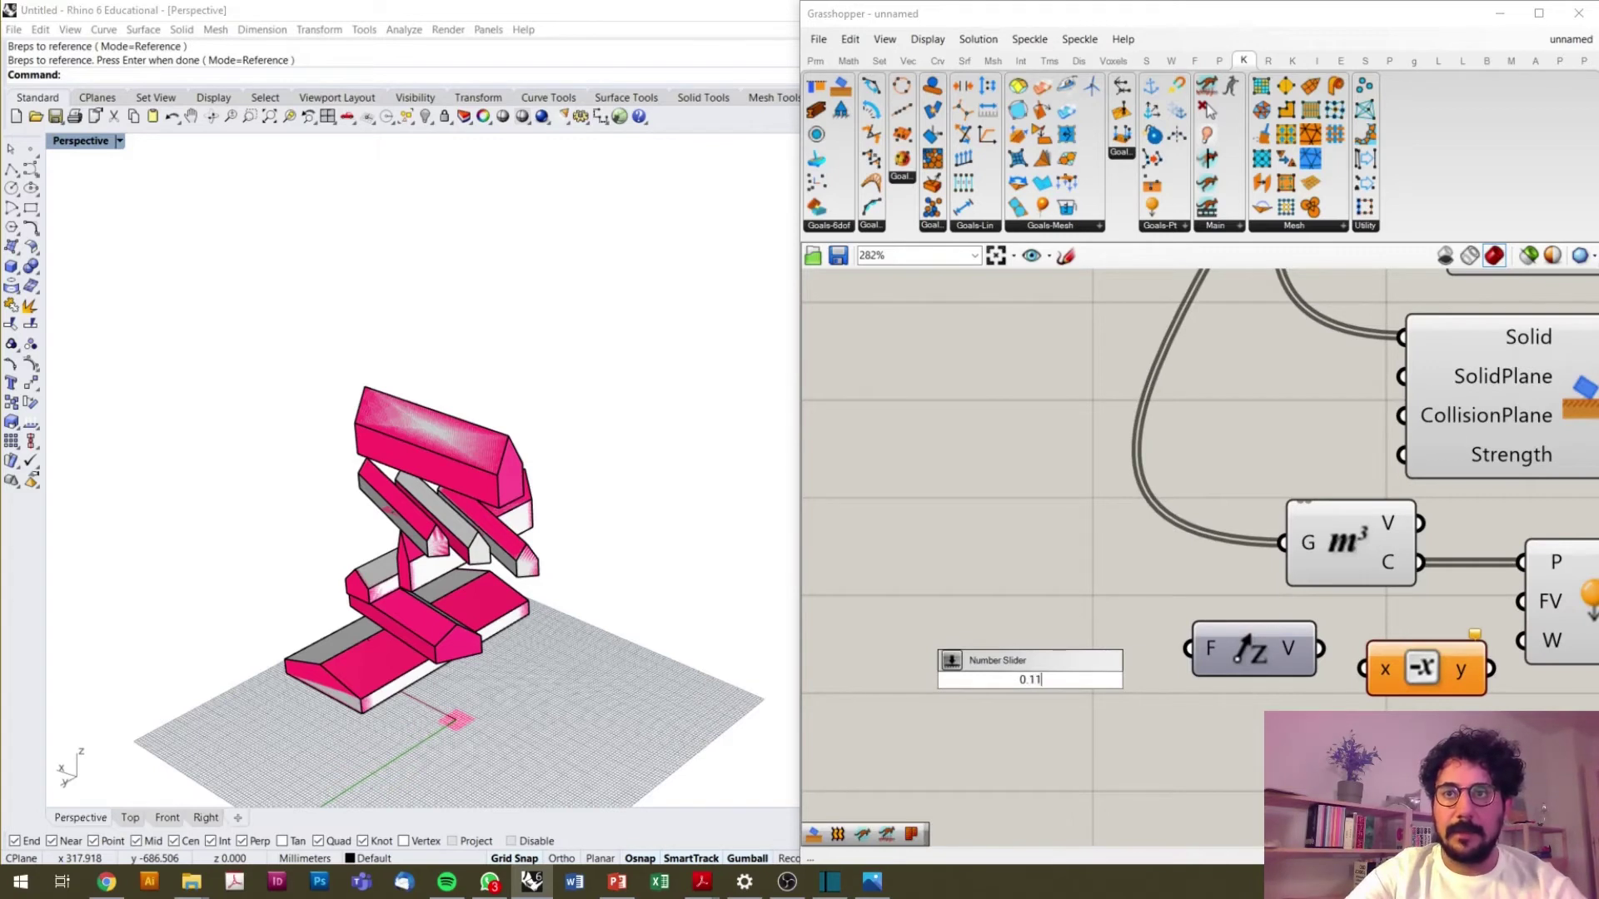
key(Return)
scroll(1051, 691, up, 2)
drag(1051, 691, 958, 669)
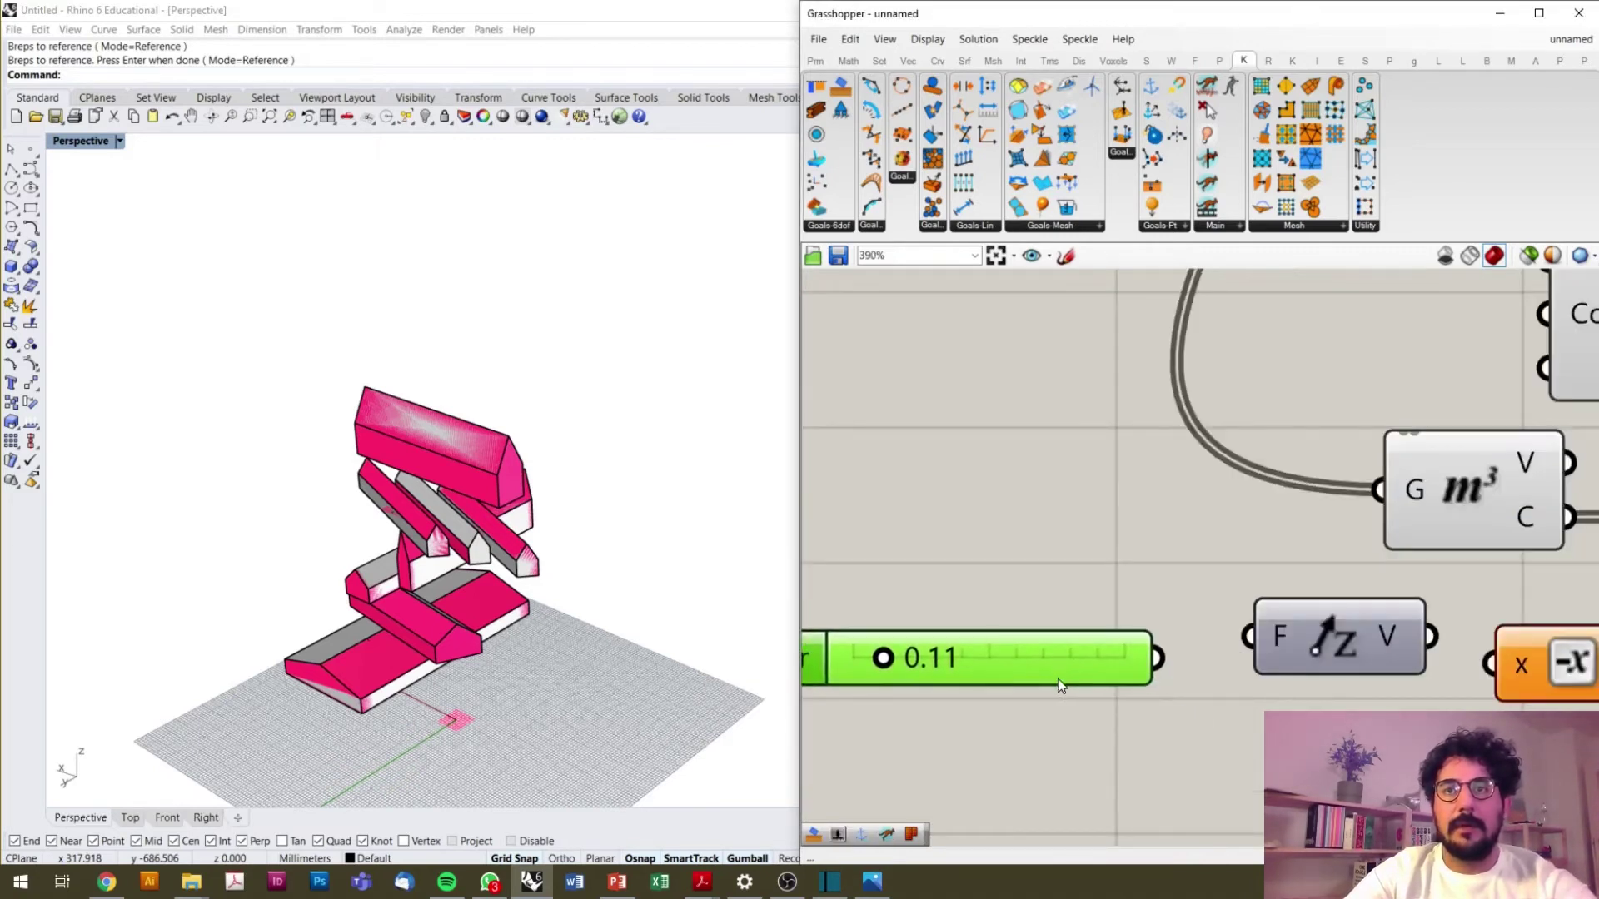
- Wire the 0.11 slider into Unit Z, through Negative, into the Load's FV force
drag(1159, 658, 1248, 637)
right_drag(1297, 654, 1203, 673)
drag(1266, 663, 1347, 670)
right_drag(1318, 732, 1050, 776)
drag(1243, 734, 1257, 638)
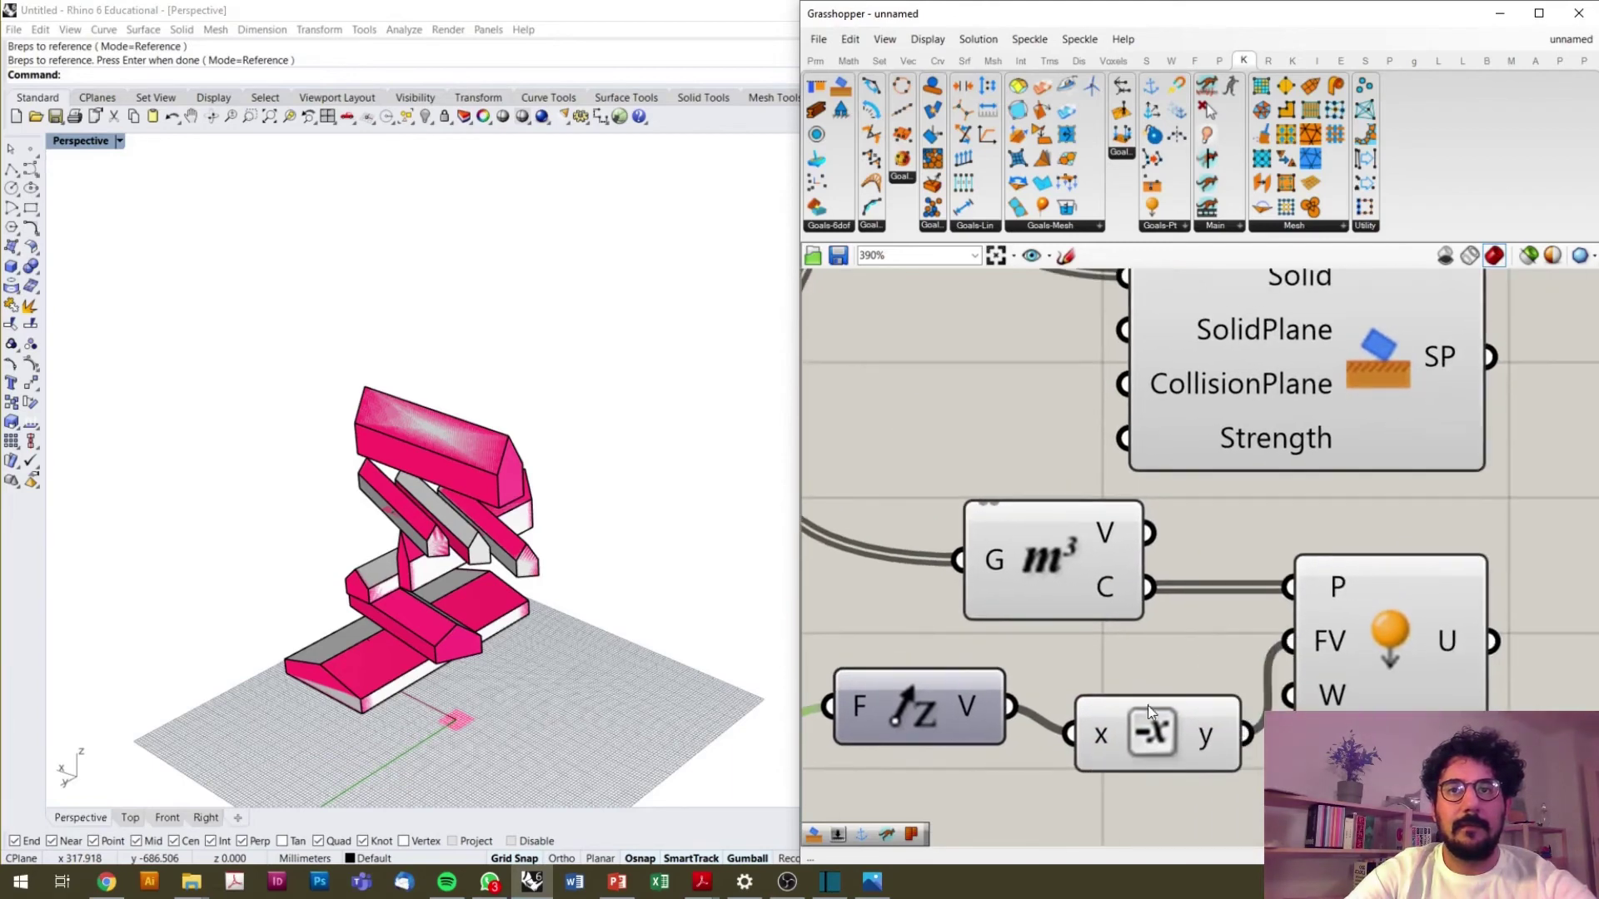
scroll(1147, 706, down, 5)
drag(1251, 398, 1202, 668)
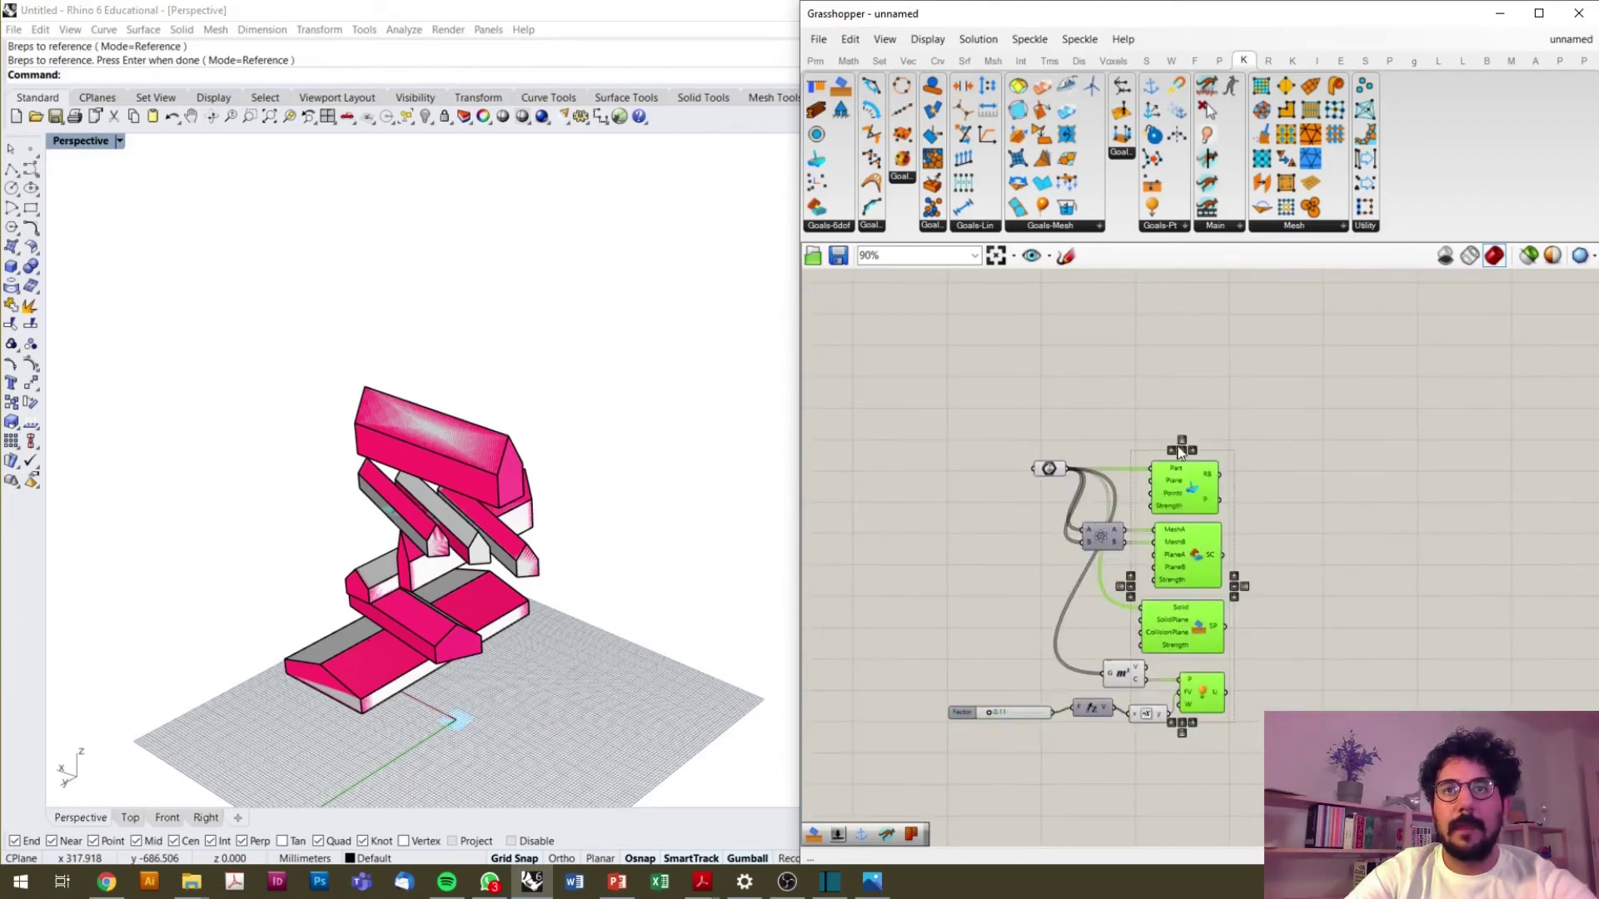
click(1355, 612)
- Place the Kangaroo solver and feed the goals into its GoalObjects input
double_click(1339, 593)
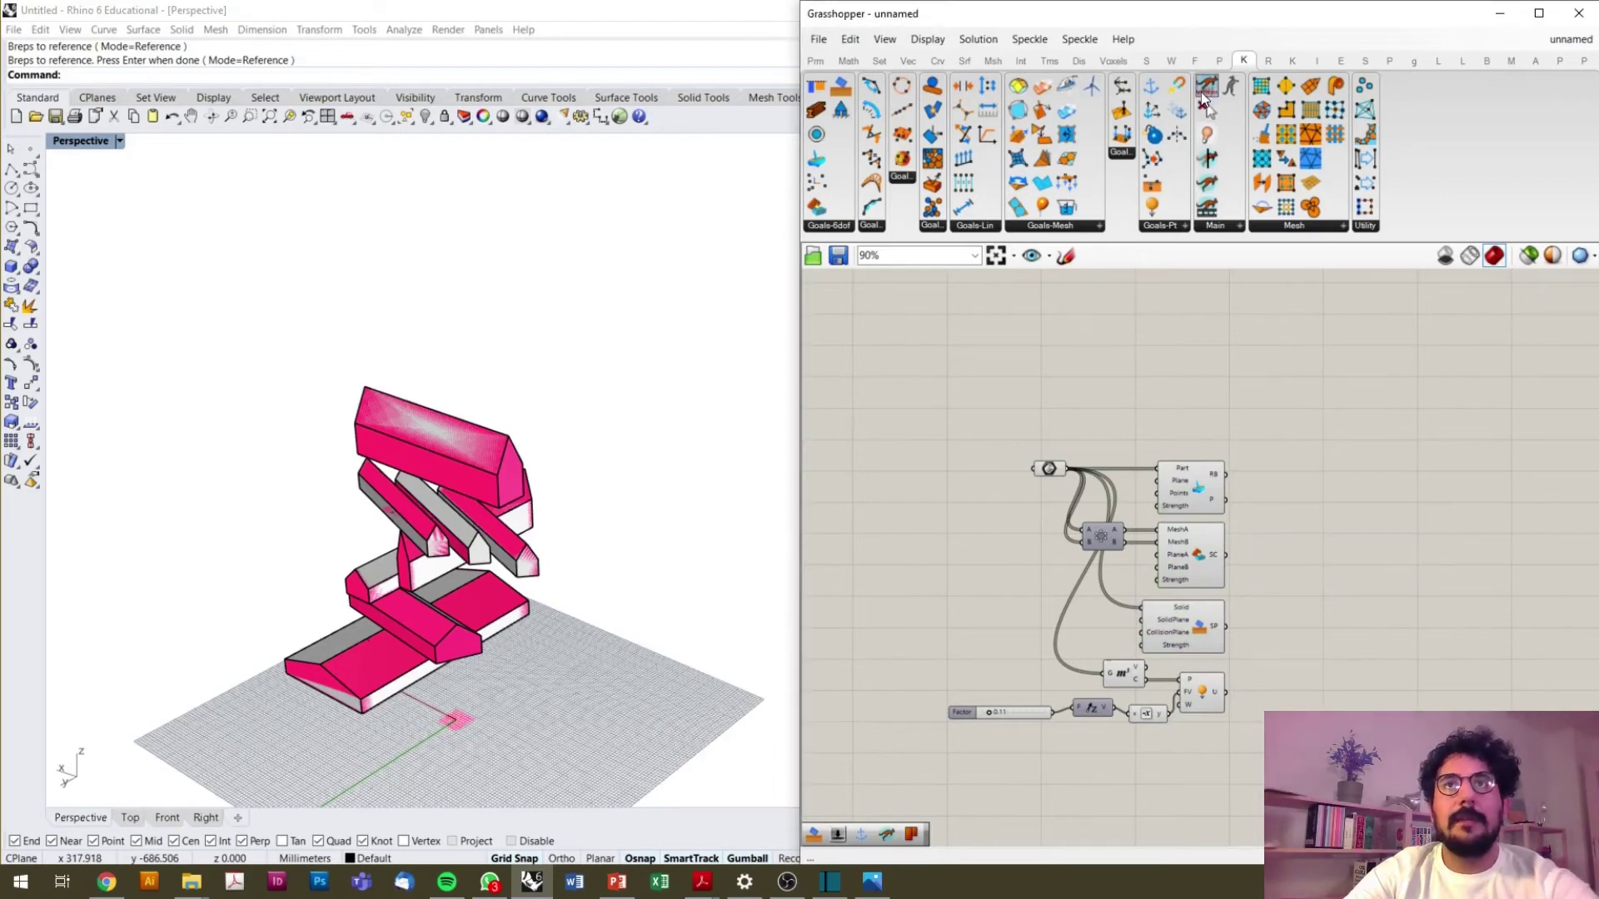
drag(1205, 90, 1336, 571)
scroll(1342, 578, up, 3)
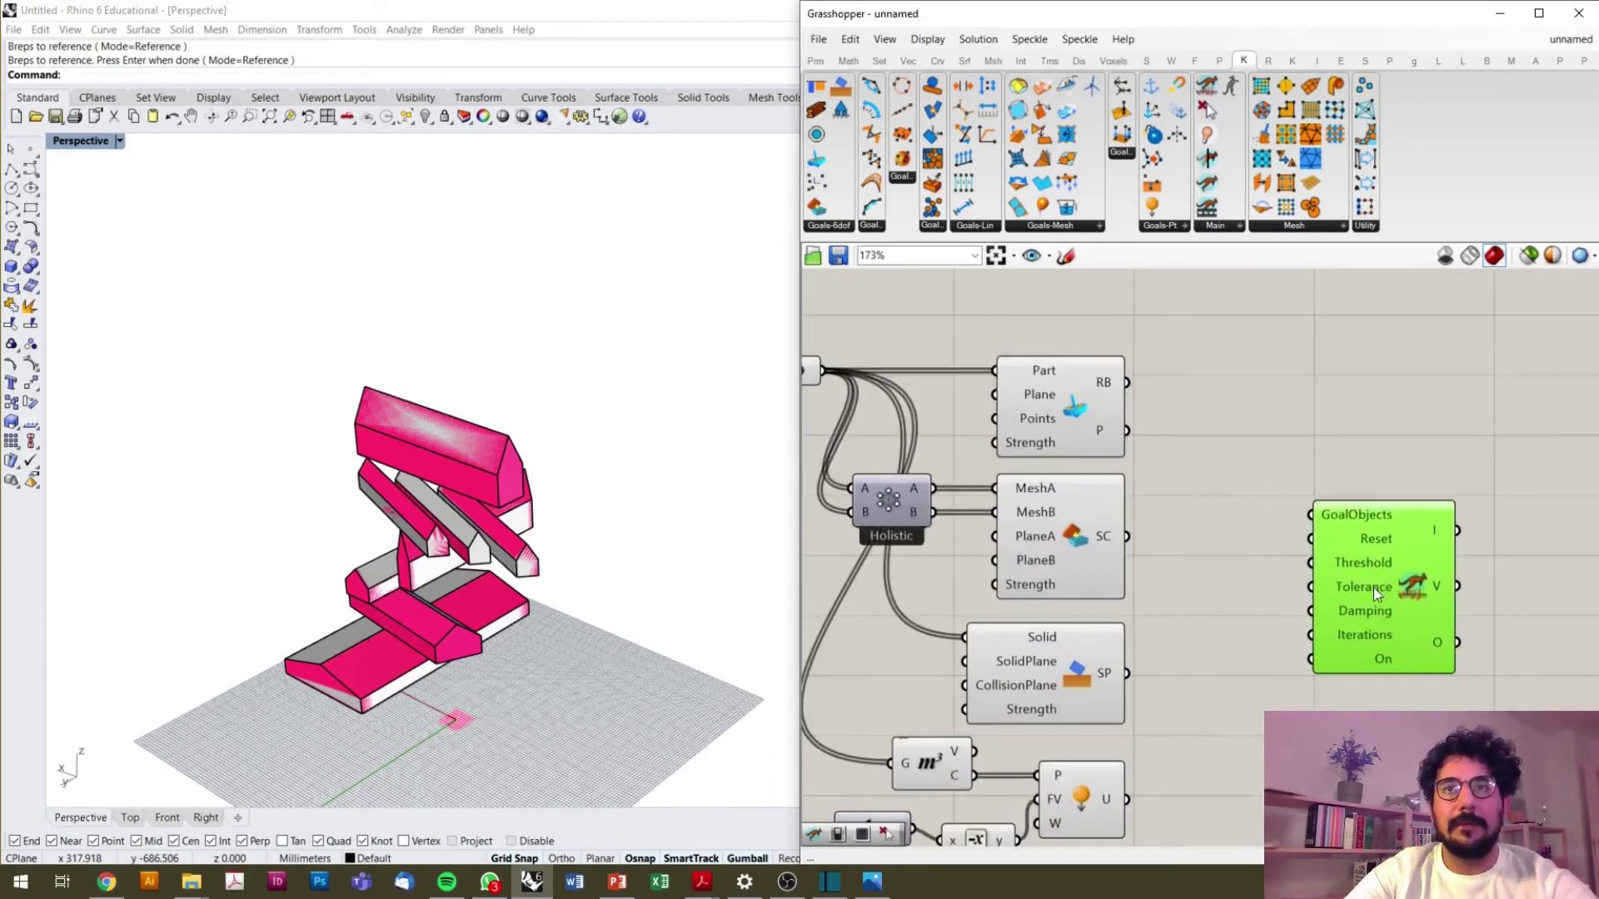
drag(1126, 382, 1301, 516)
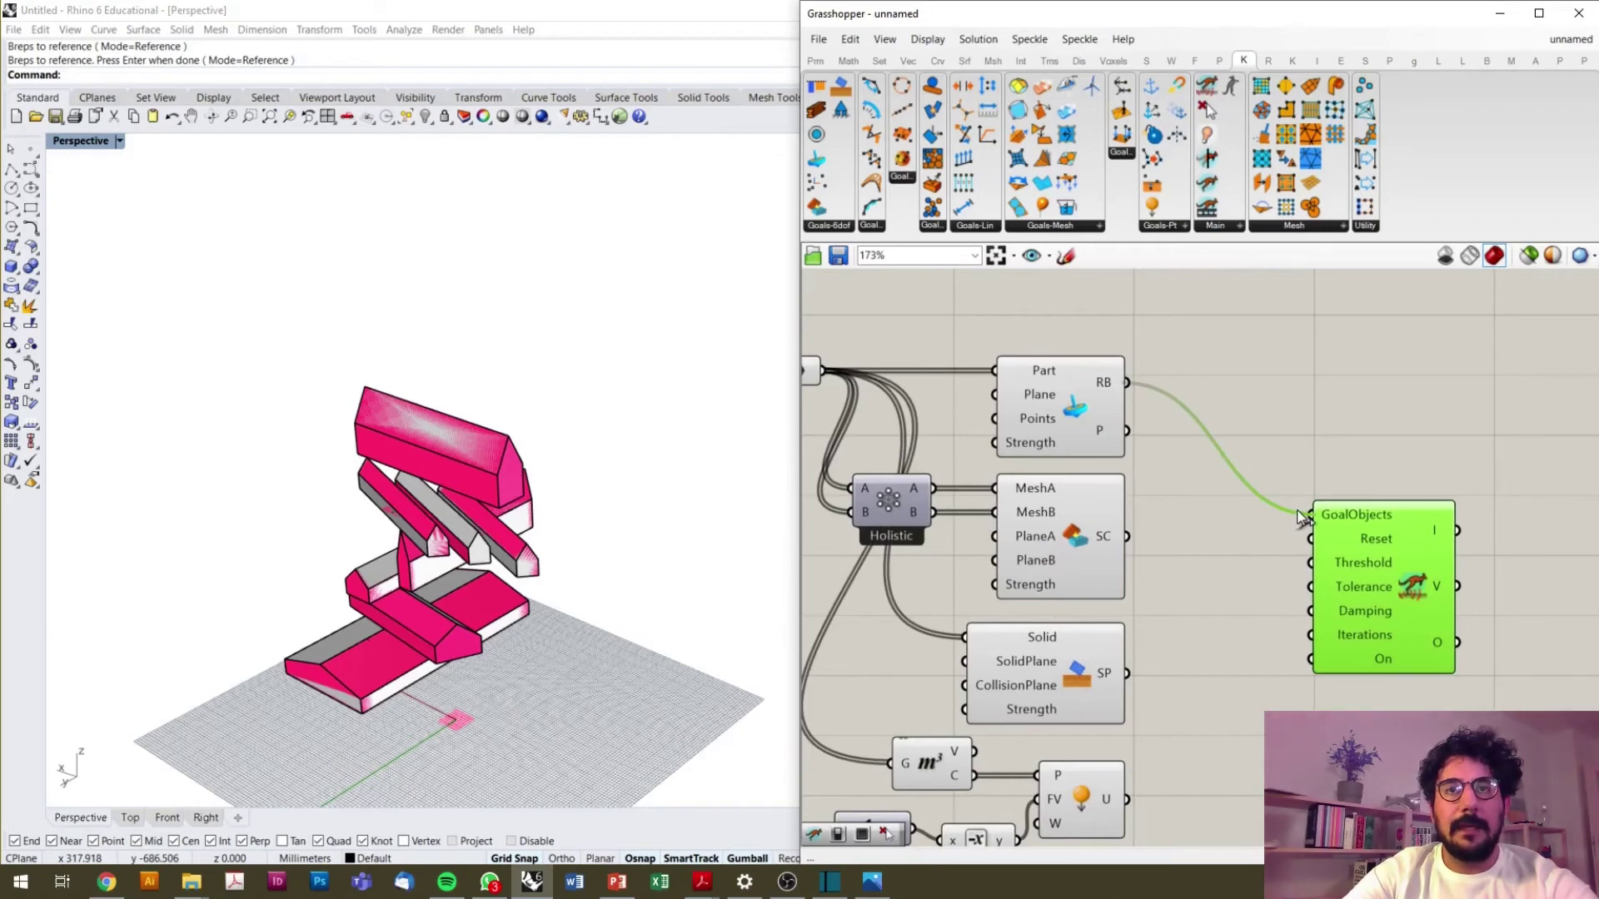
drag(1374, 575, 1482, 575)
scroll(1310, 571, down, 3)
scroll(1287, 653, up, 3)
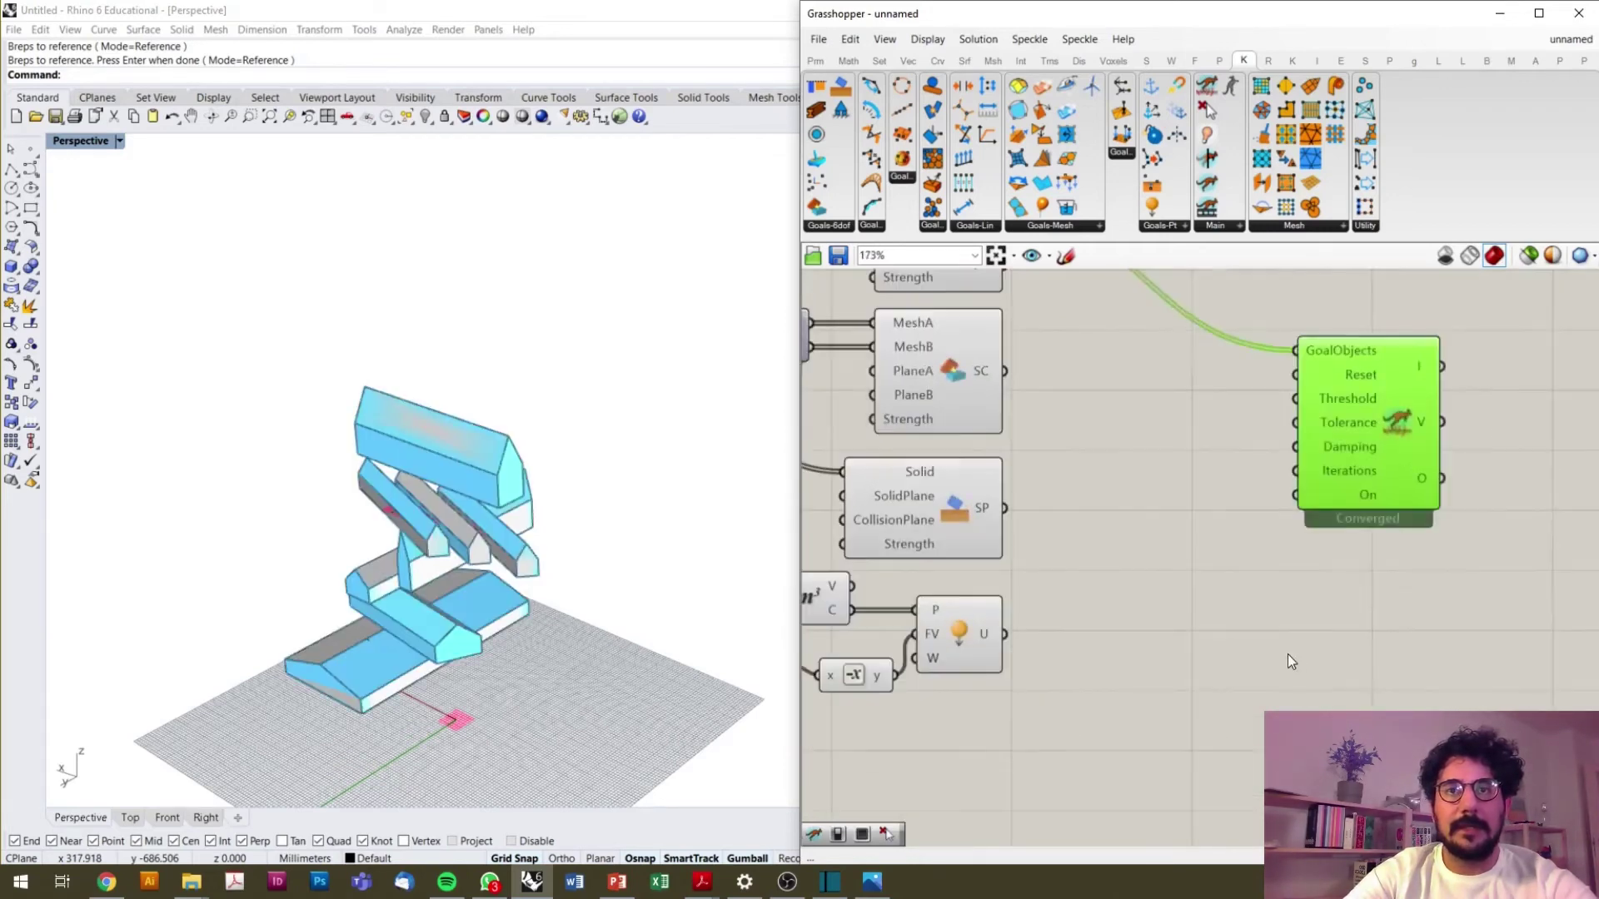
- Add a Boolean Toggle and a Button component beside the solver
double_click(1287, 653)
text(t)
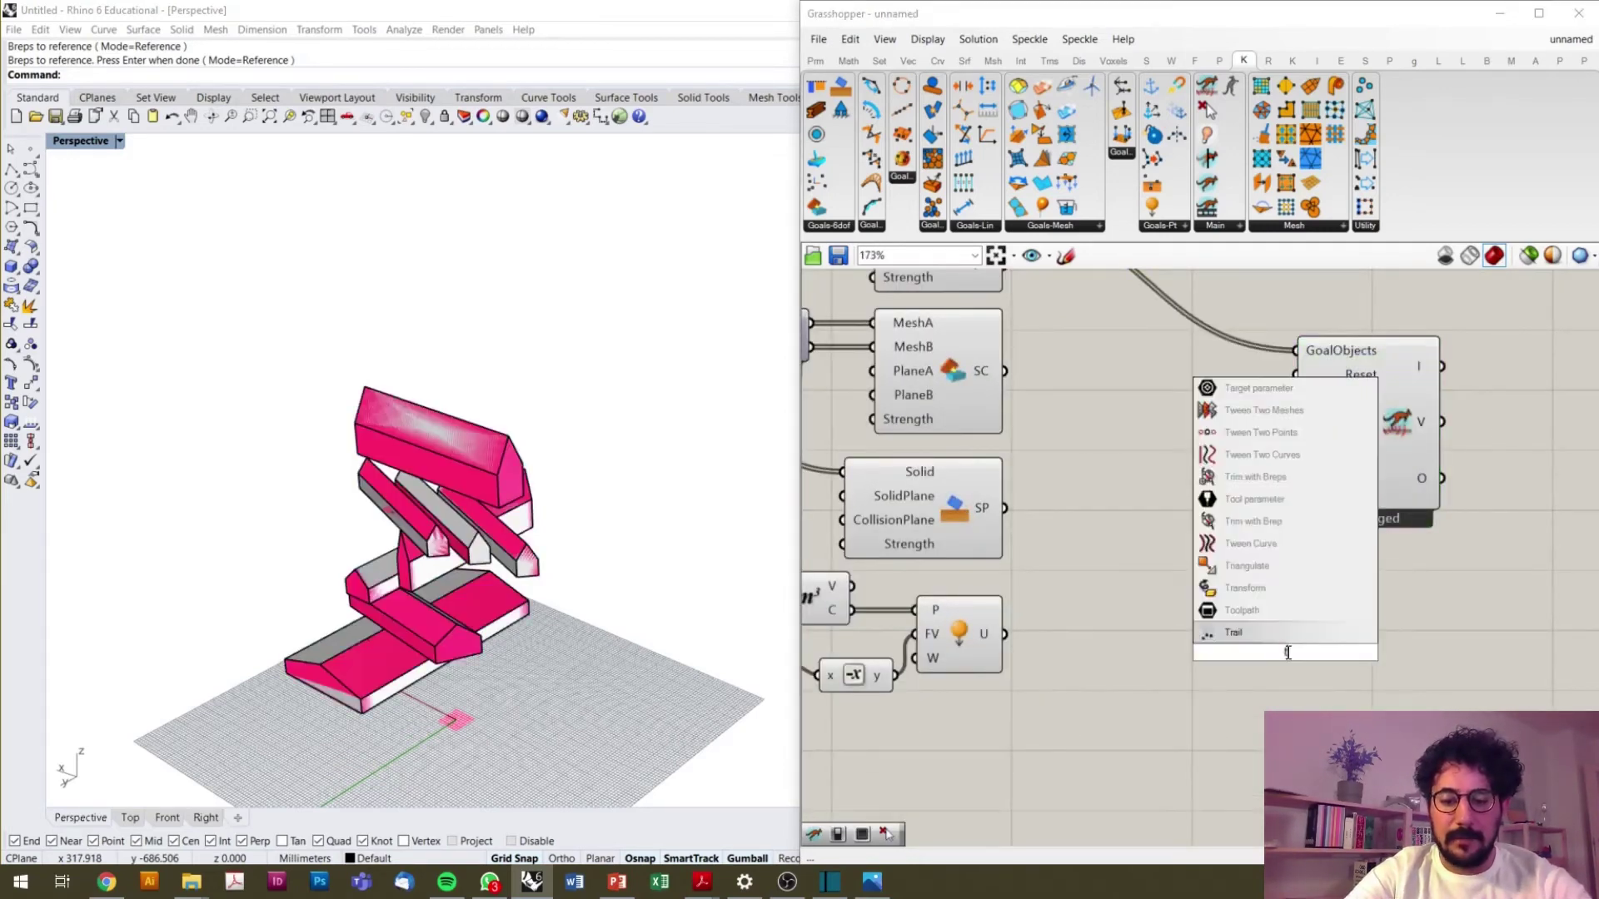
text(oggle)
click(1269, 631)
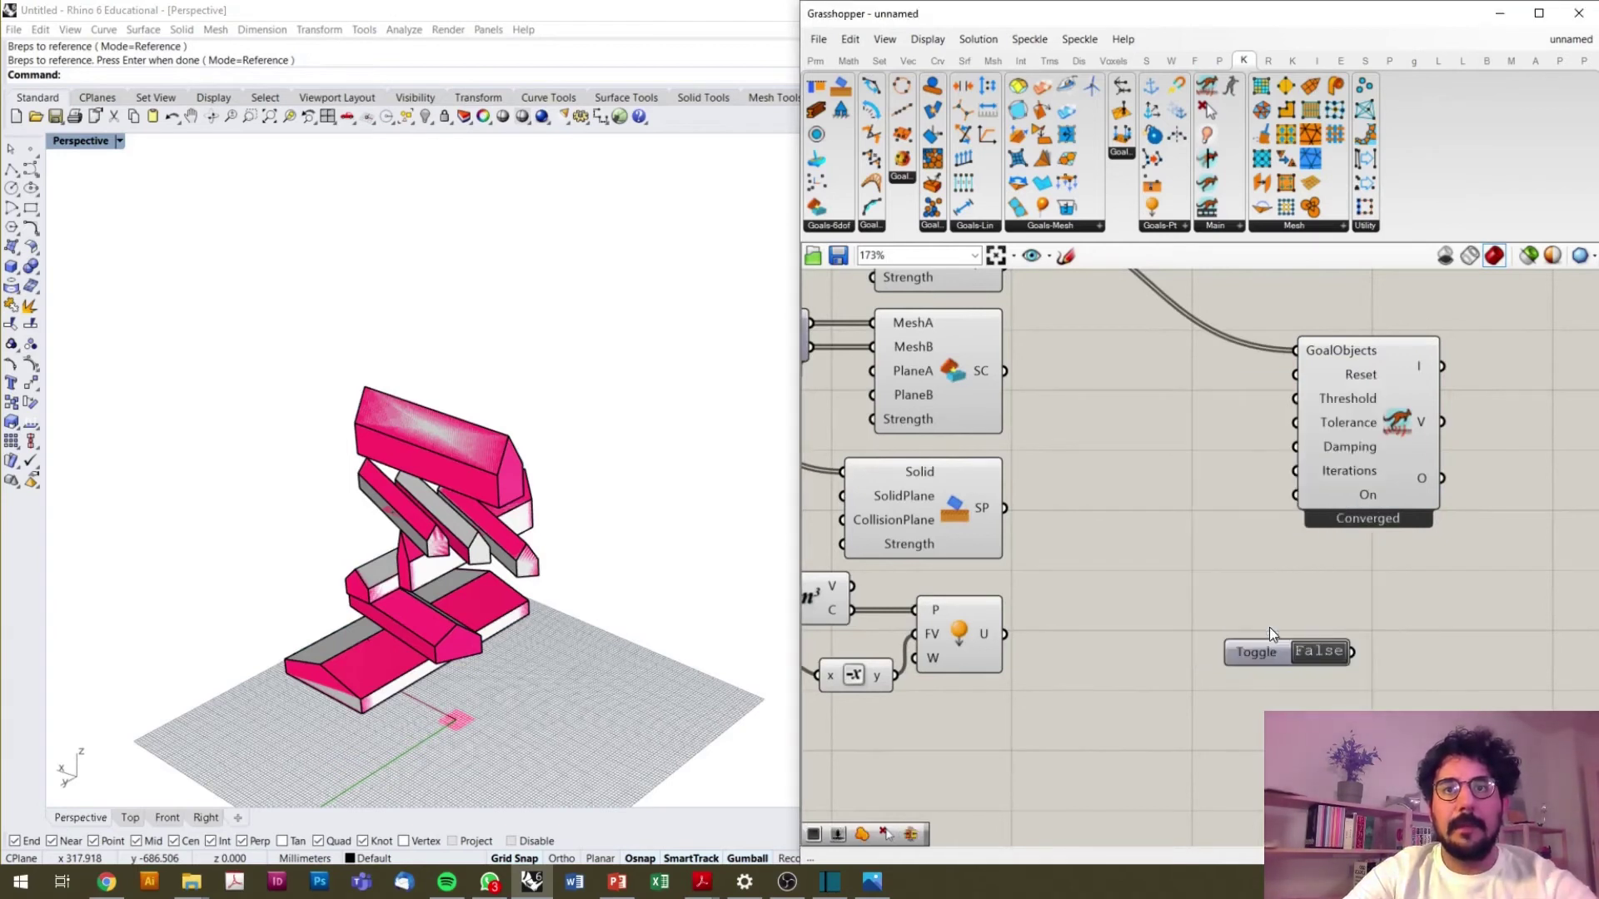
double_click(1269, 627)
text(boo)
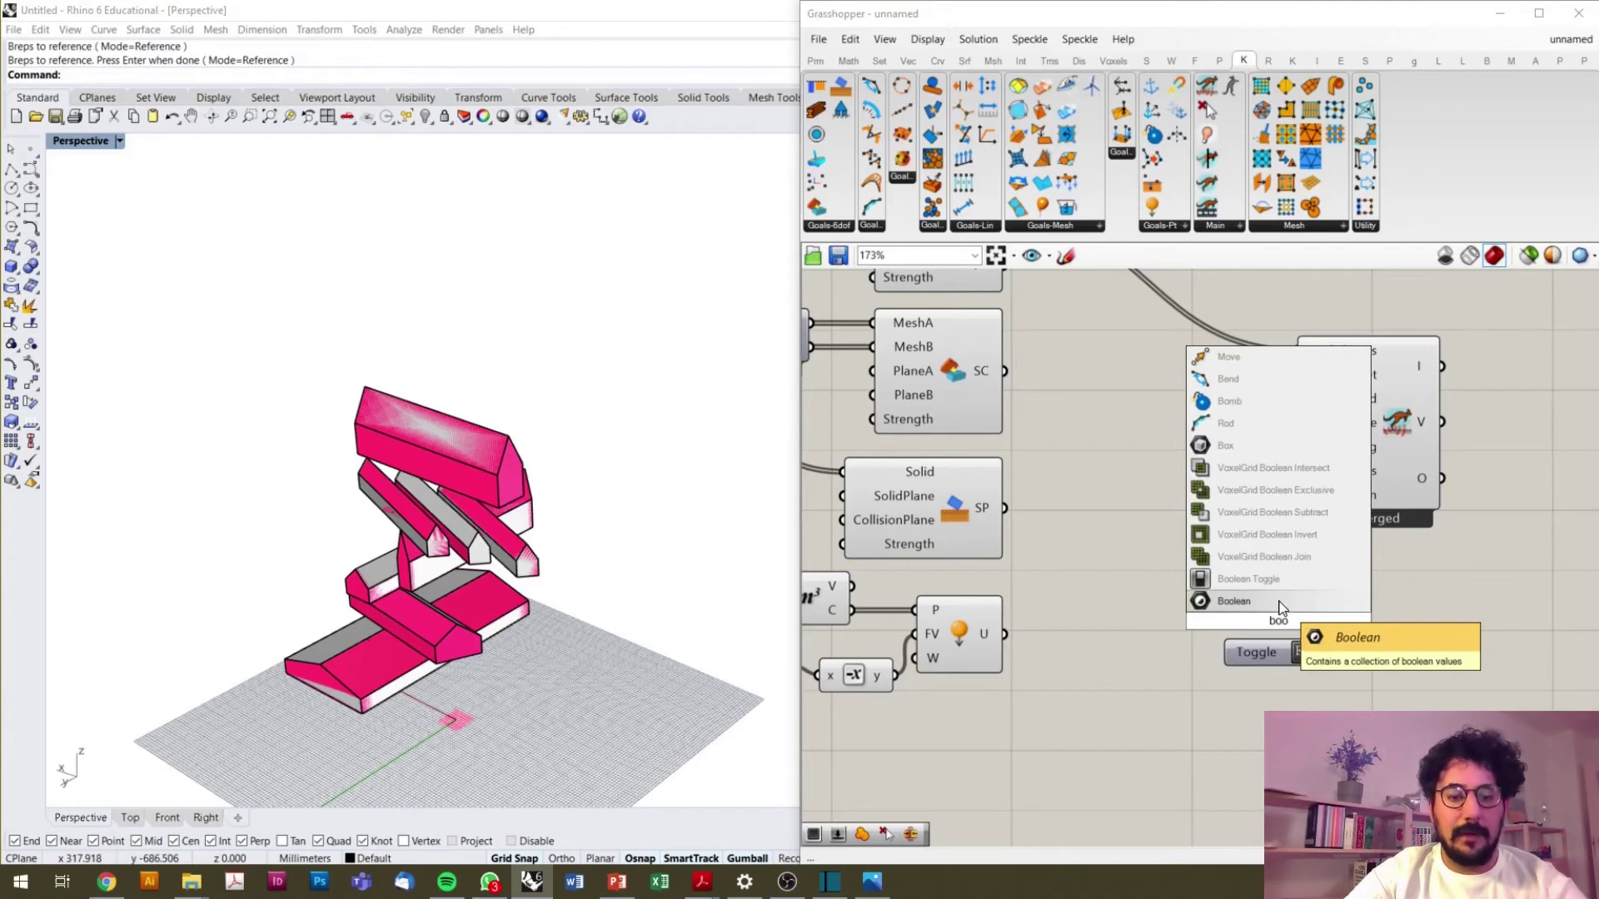
key(BackSpace)
key(BackSpace)
text(utt)
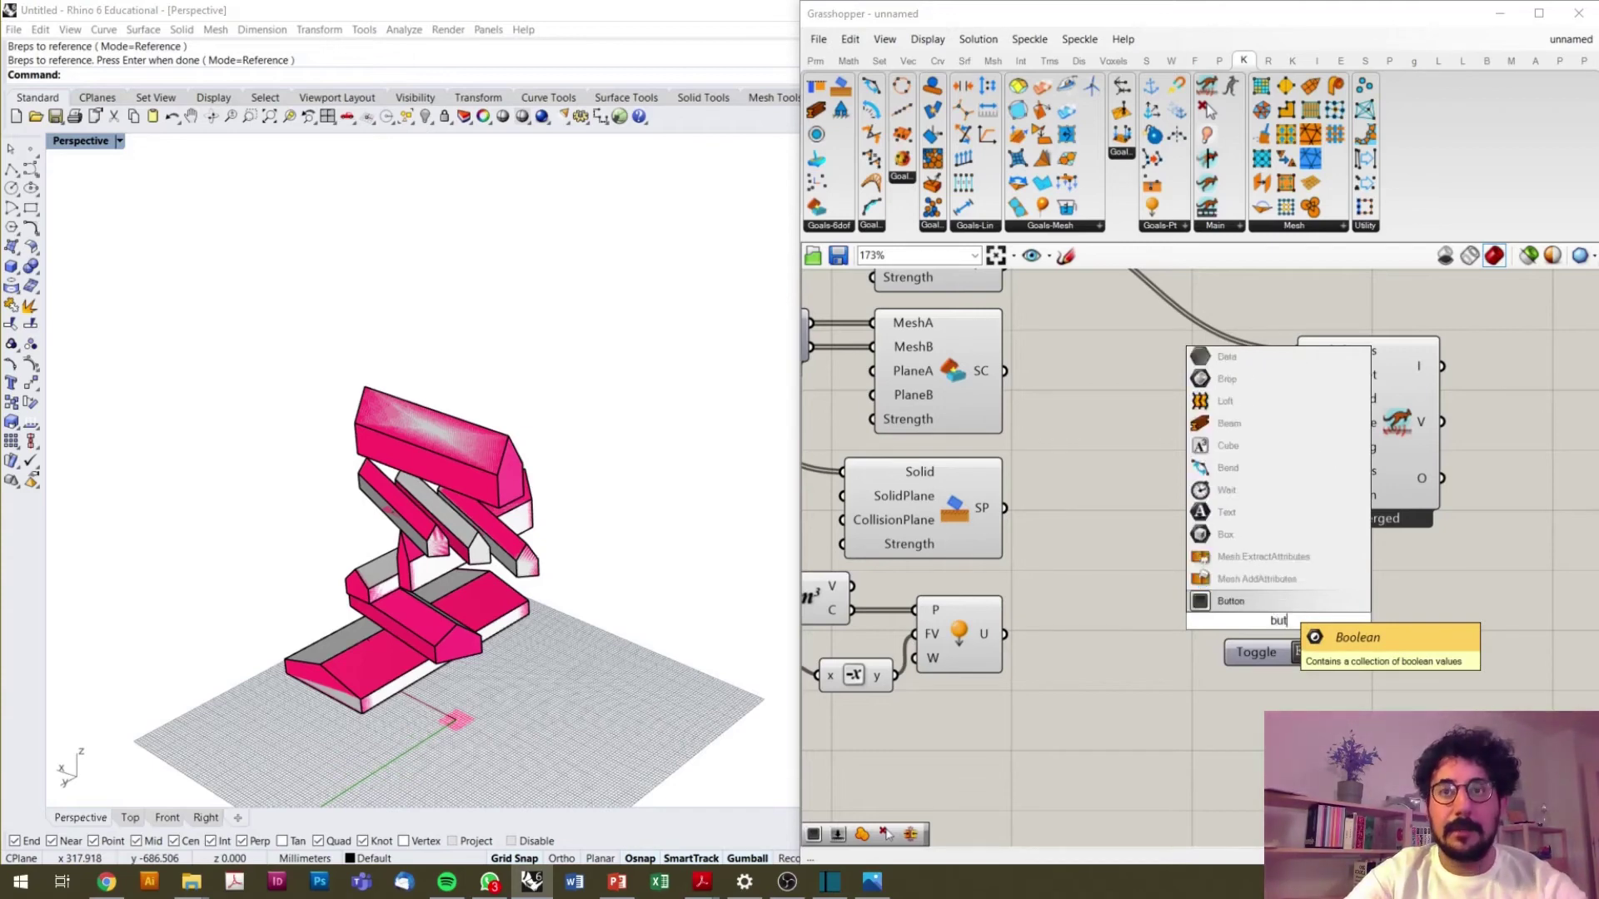
click(1280, 601)
- Wire the Button to the solver's Reset and the Toggle to its On input
scroll(1392, 651, up, 2)
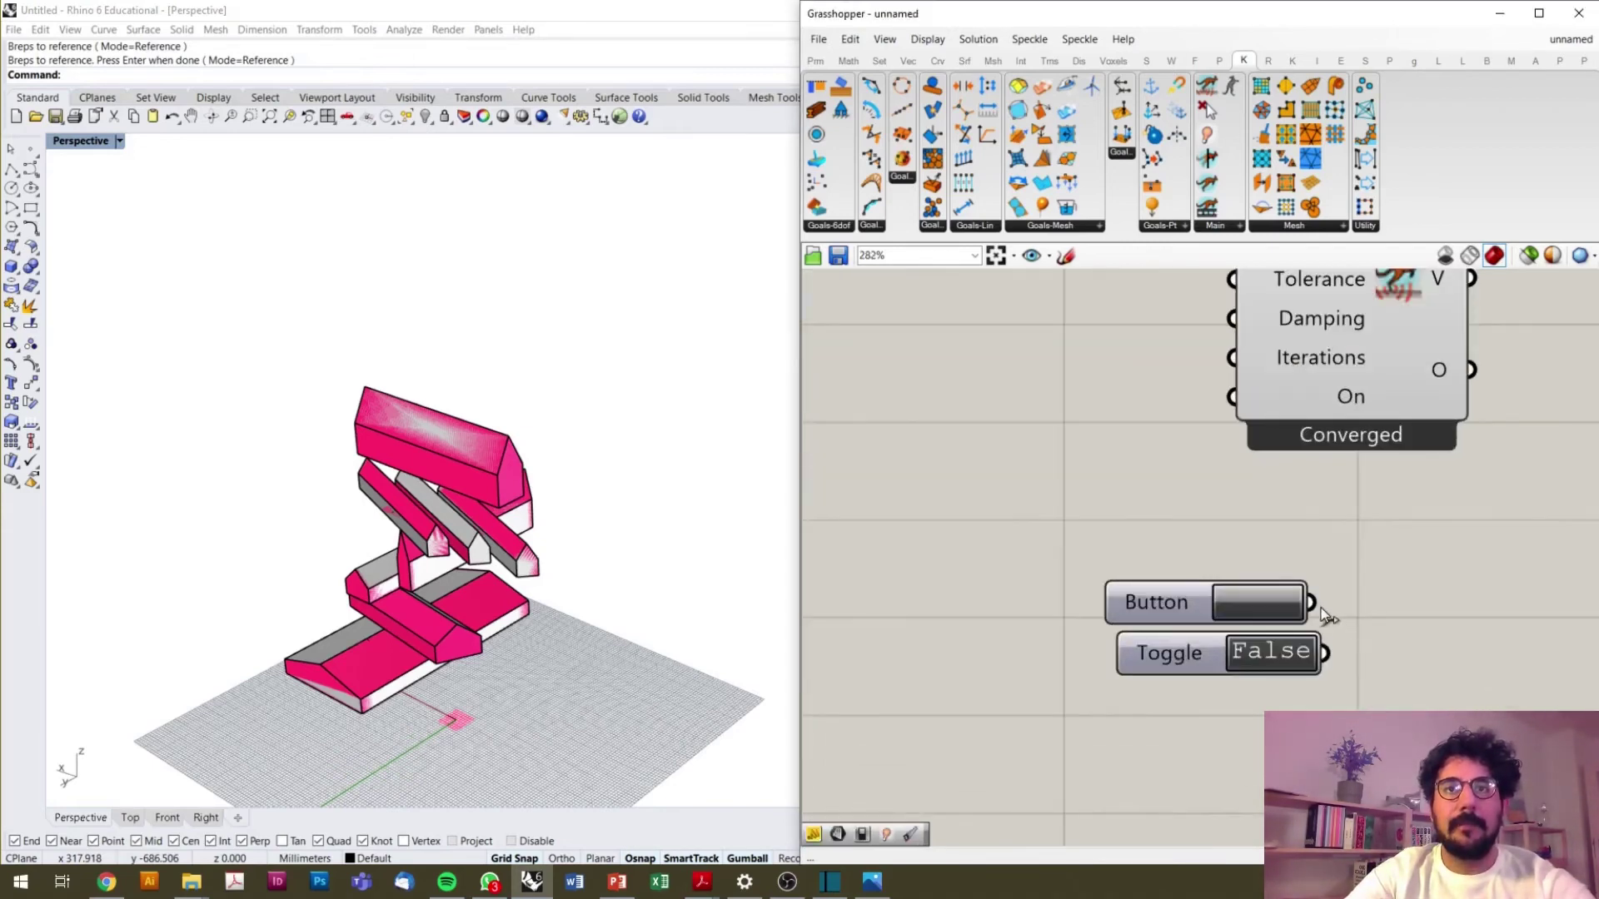
scroll(1332, 625, down, 3)
drag(1293, 608, 1260, 439)
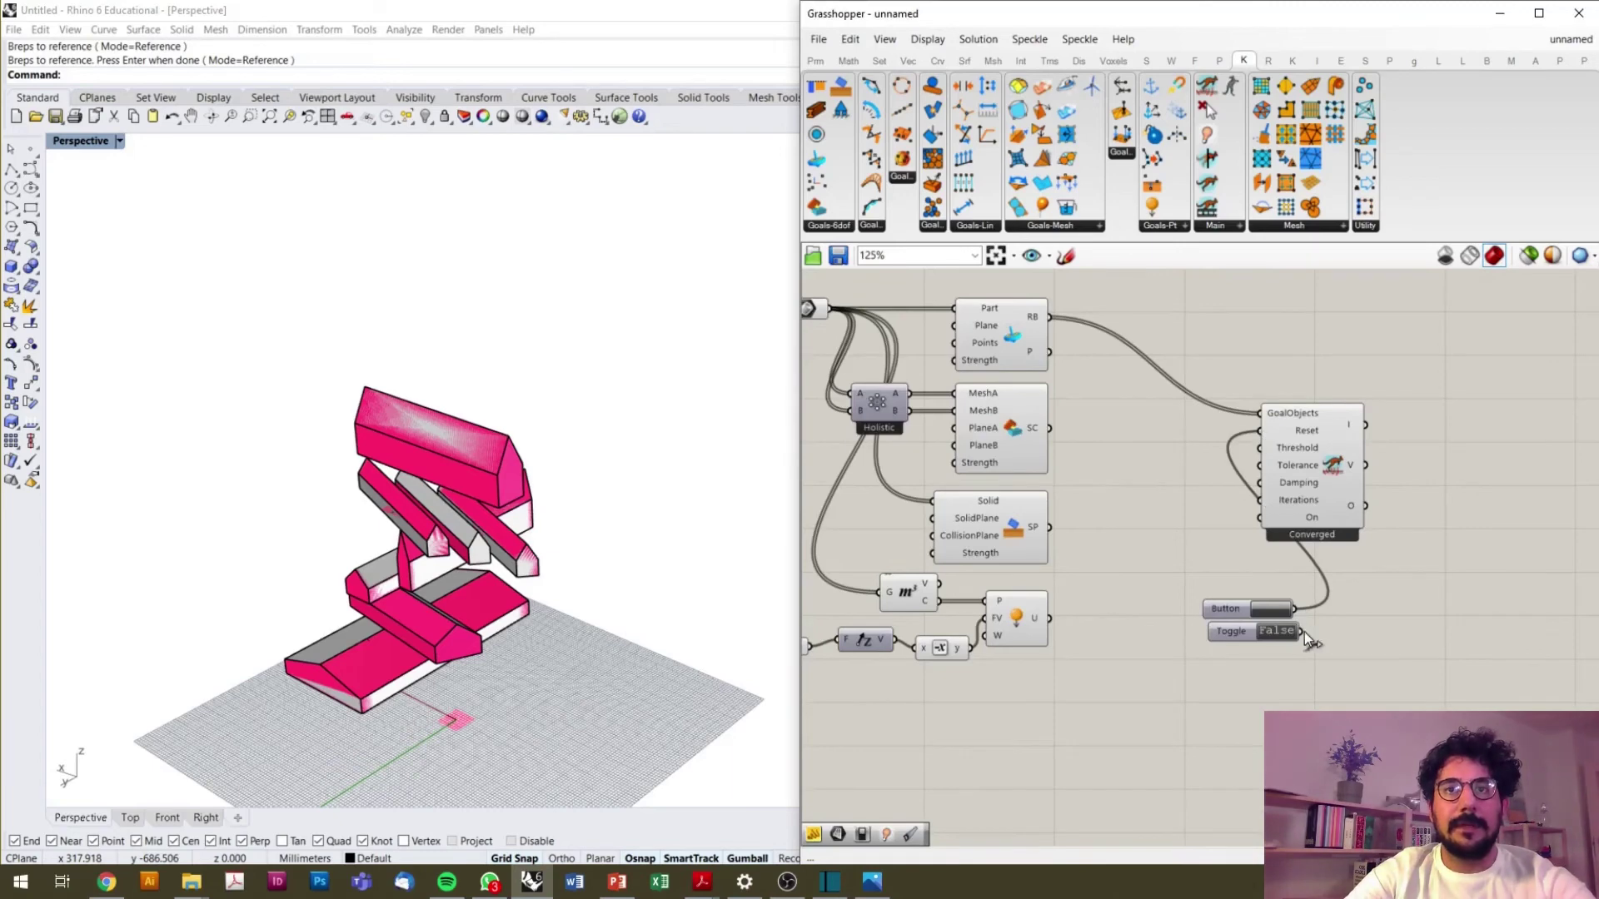
drag(1301, 631, 1368, 493)
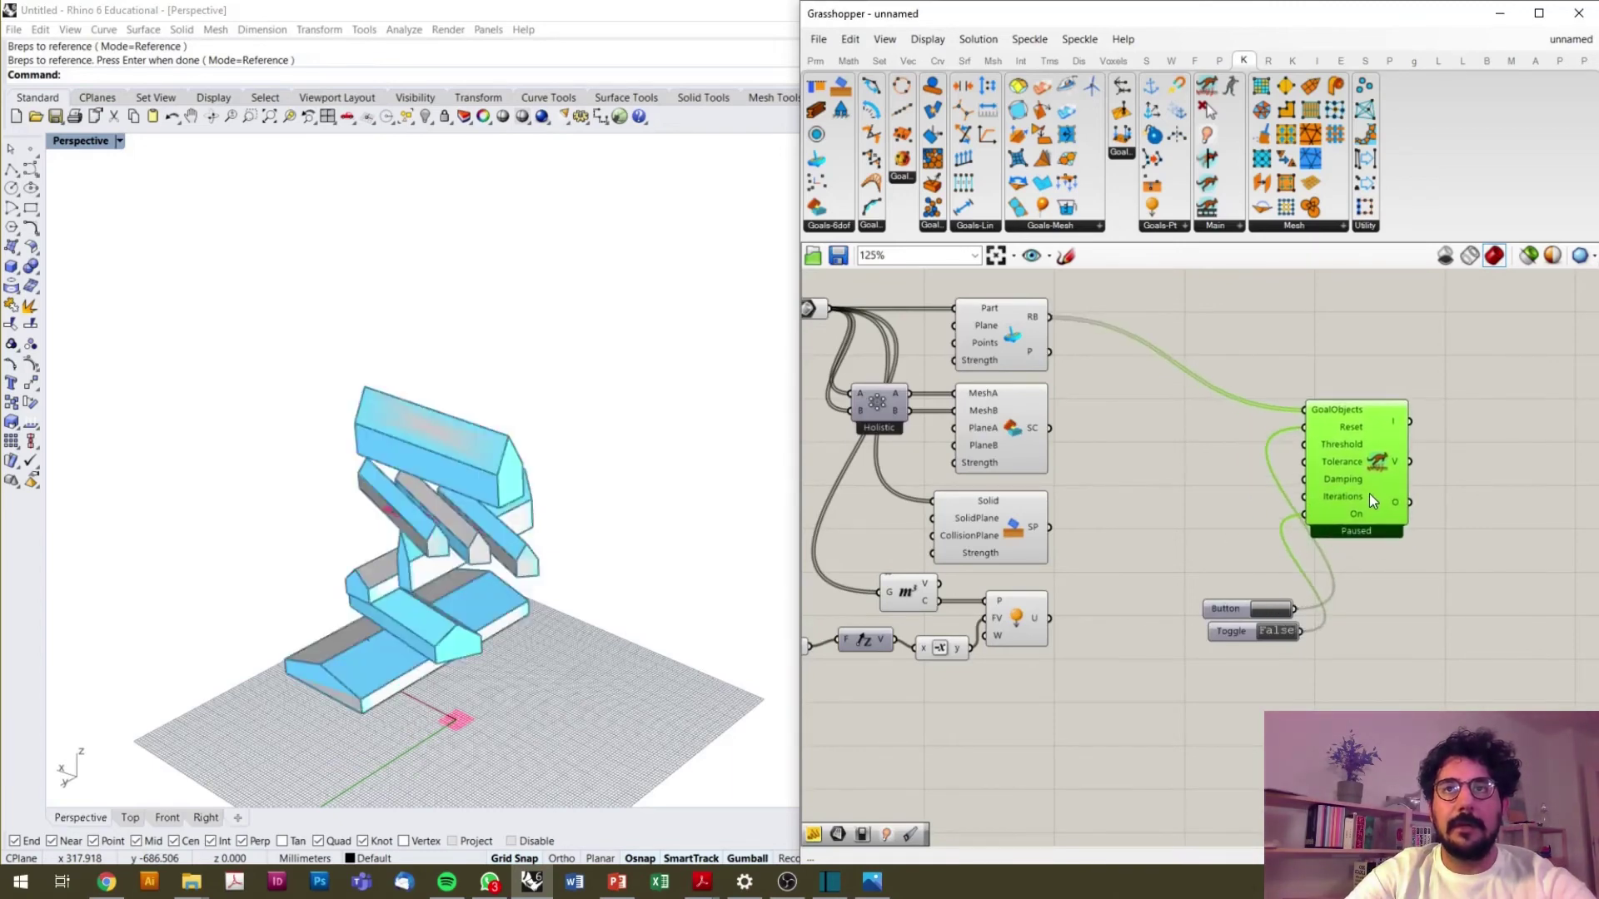
click(1241, 480)
scroll(1241, 480, down, 3)
scroll(1088, 343, up, 3)
- Add a Kangaroo Grab goal component to the canvas by searching 'grab'
double_click(1087, 342)
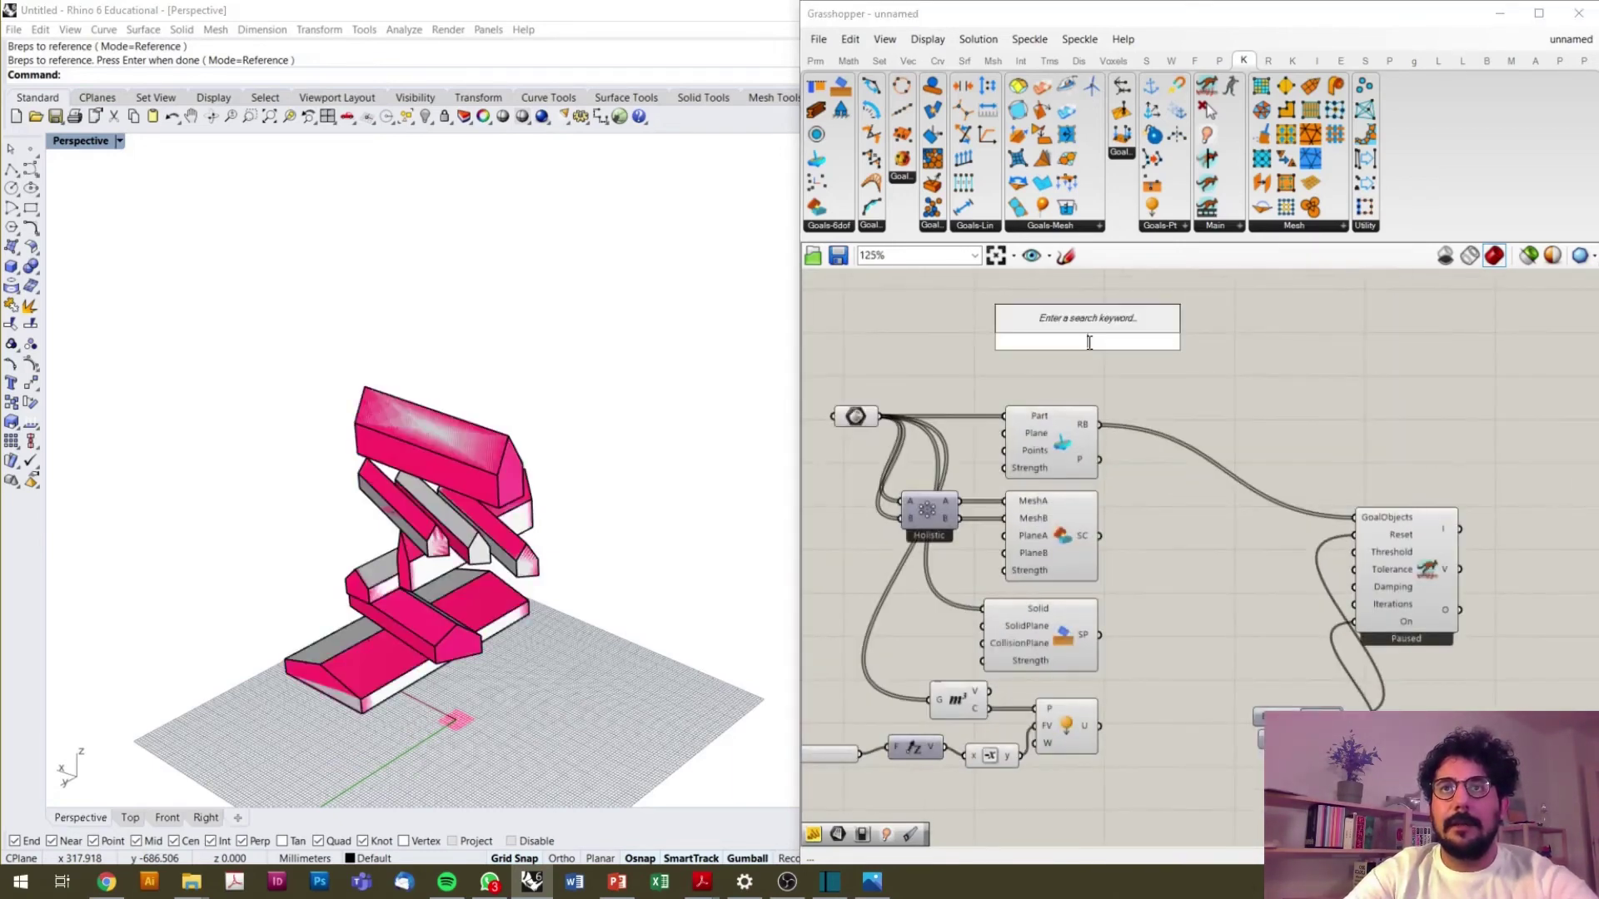
text(grab)
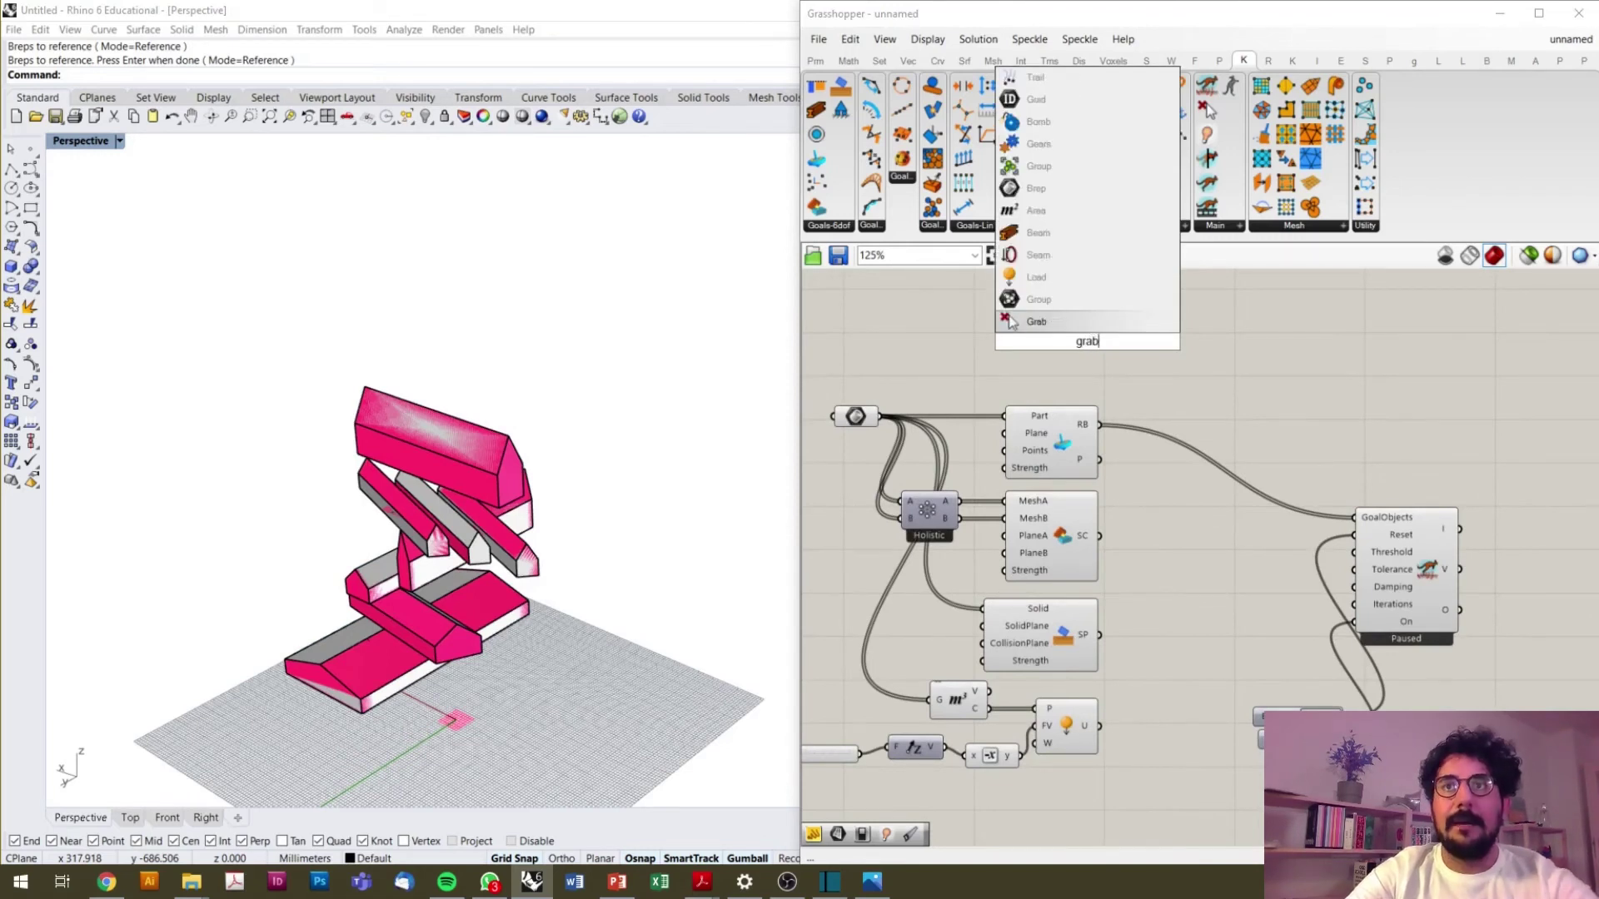
click(1064, 321)
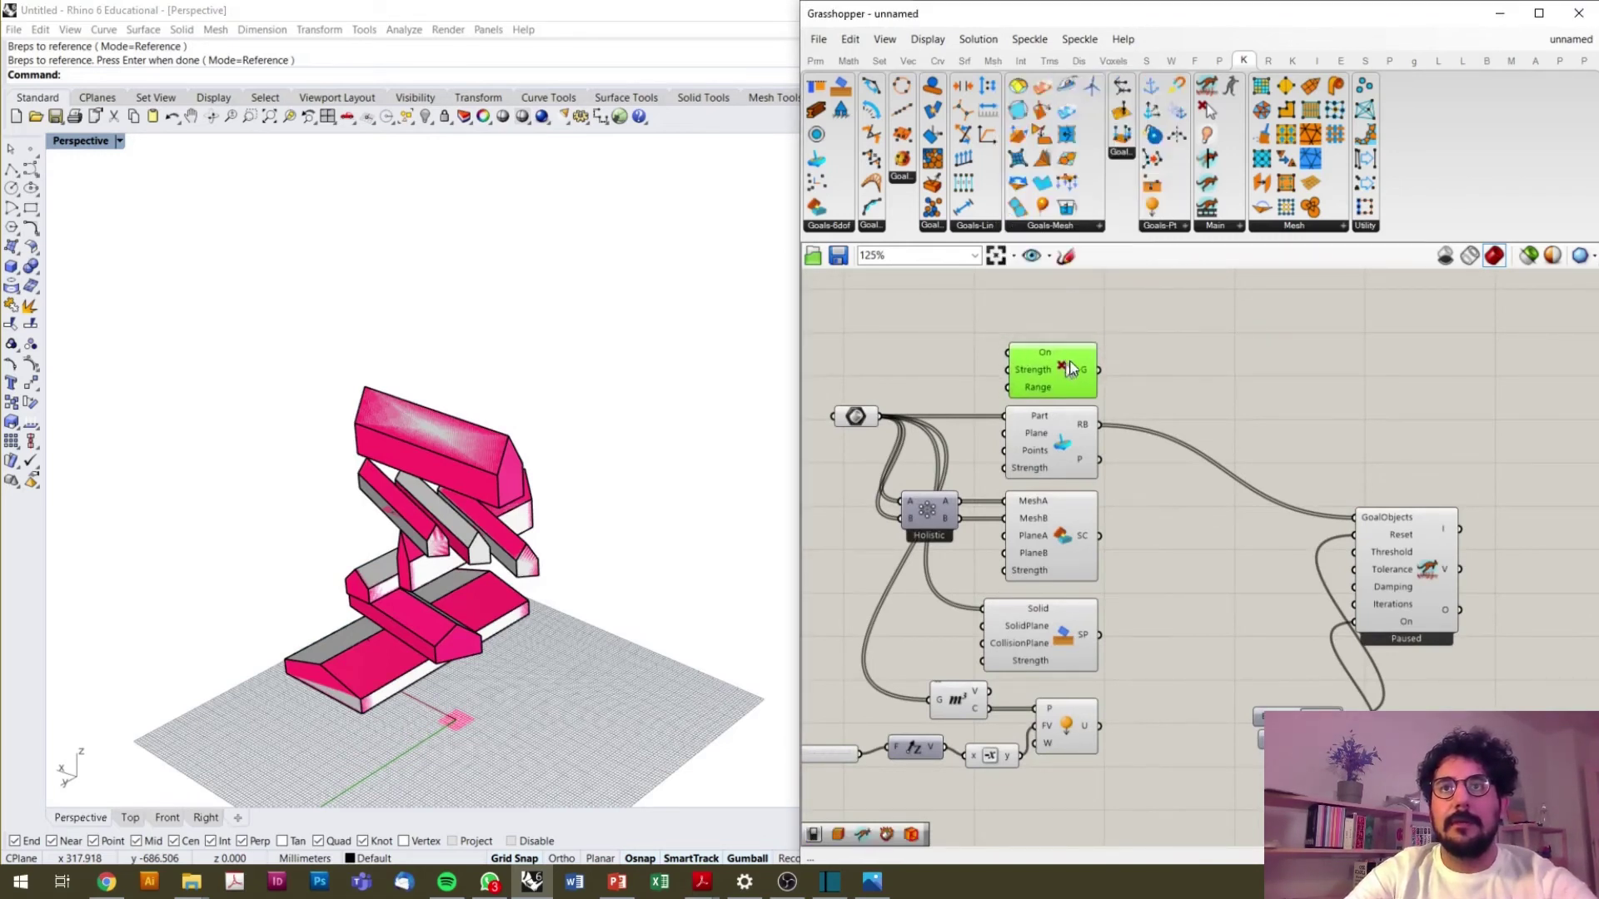
- Wire the Grab, collision SC, solid-plane SP and load U outputs into the solver's GoalObjects
drag(1099, 370, 1351, 518)
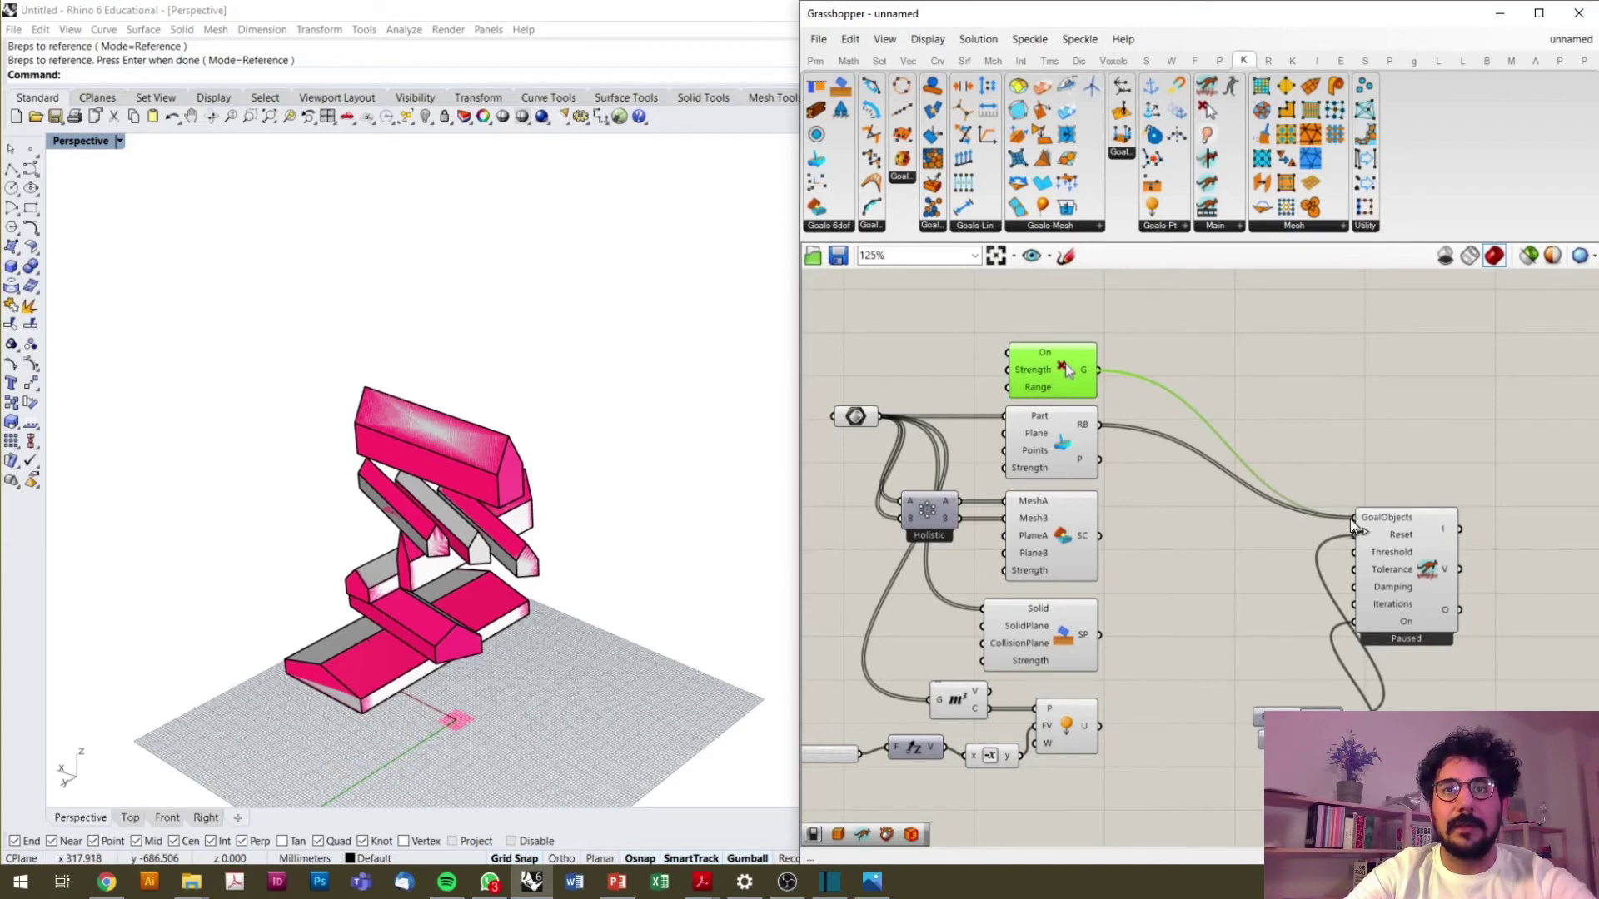
drag(1100, 535, 1352, 518)
drag(1099, 635, 1354, 514)
shift+drag(1099, 724, 1357, 509)
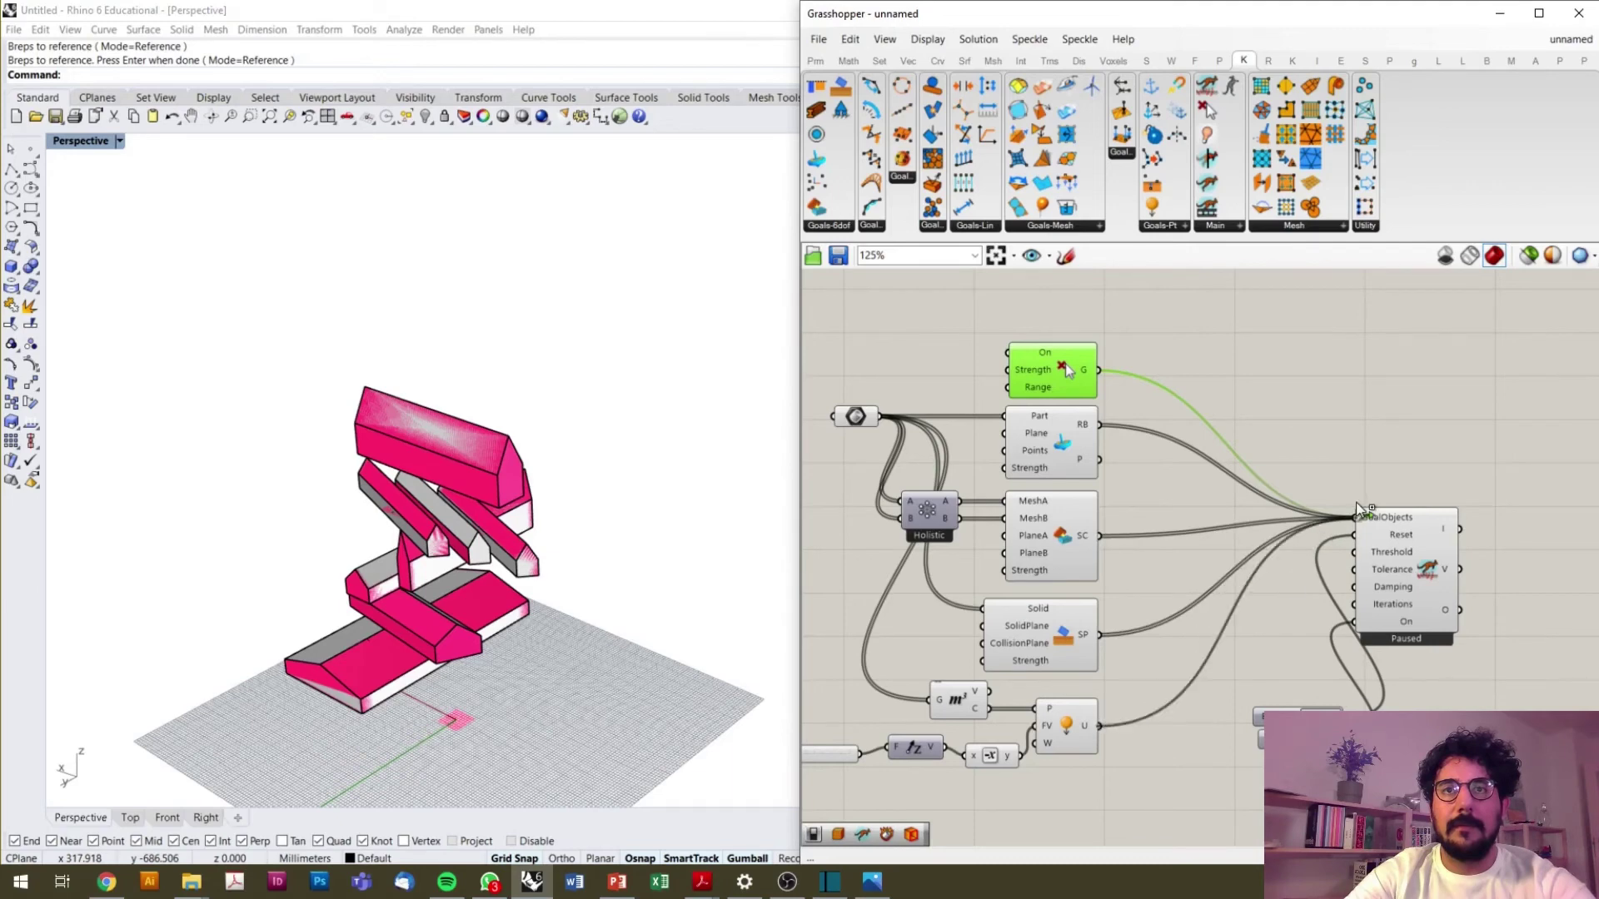
- Place a Clean Tree component beside the solver and connect the solver's O output to its T input
drag(1444, 448, 1249, 762)
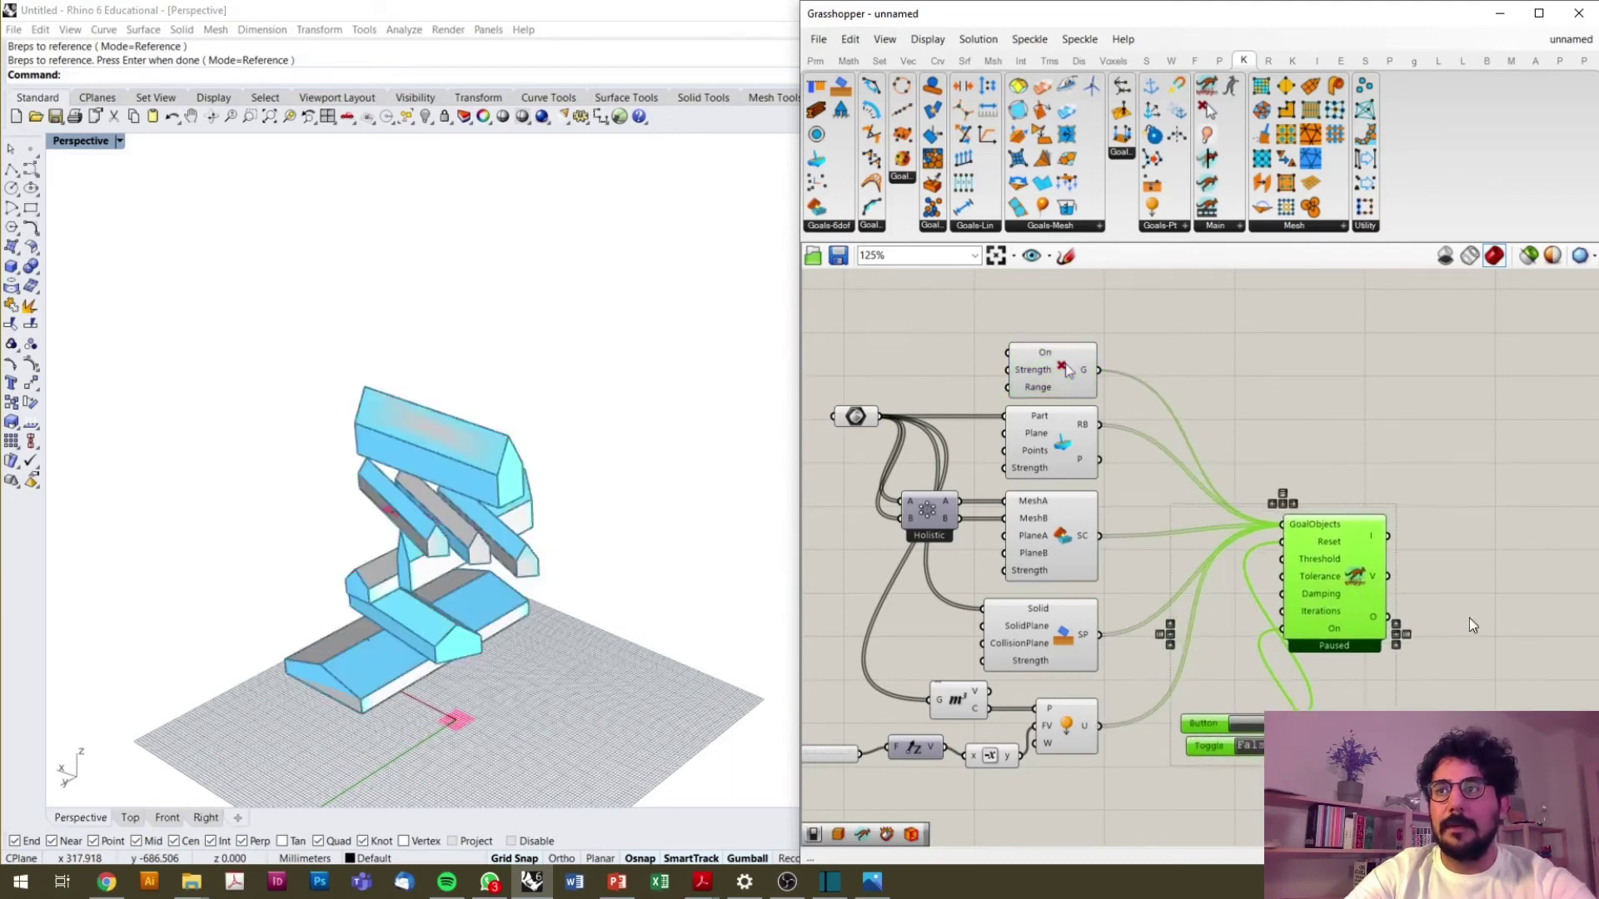
click(1203, 522)
scroll(1203, 522, down, 2)
scroll(1233, 533, up, 2)
click(1271, 545)
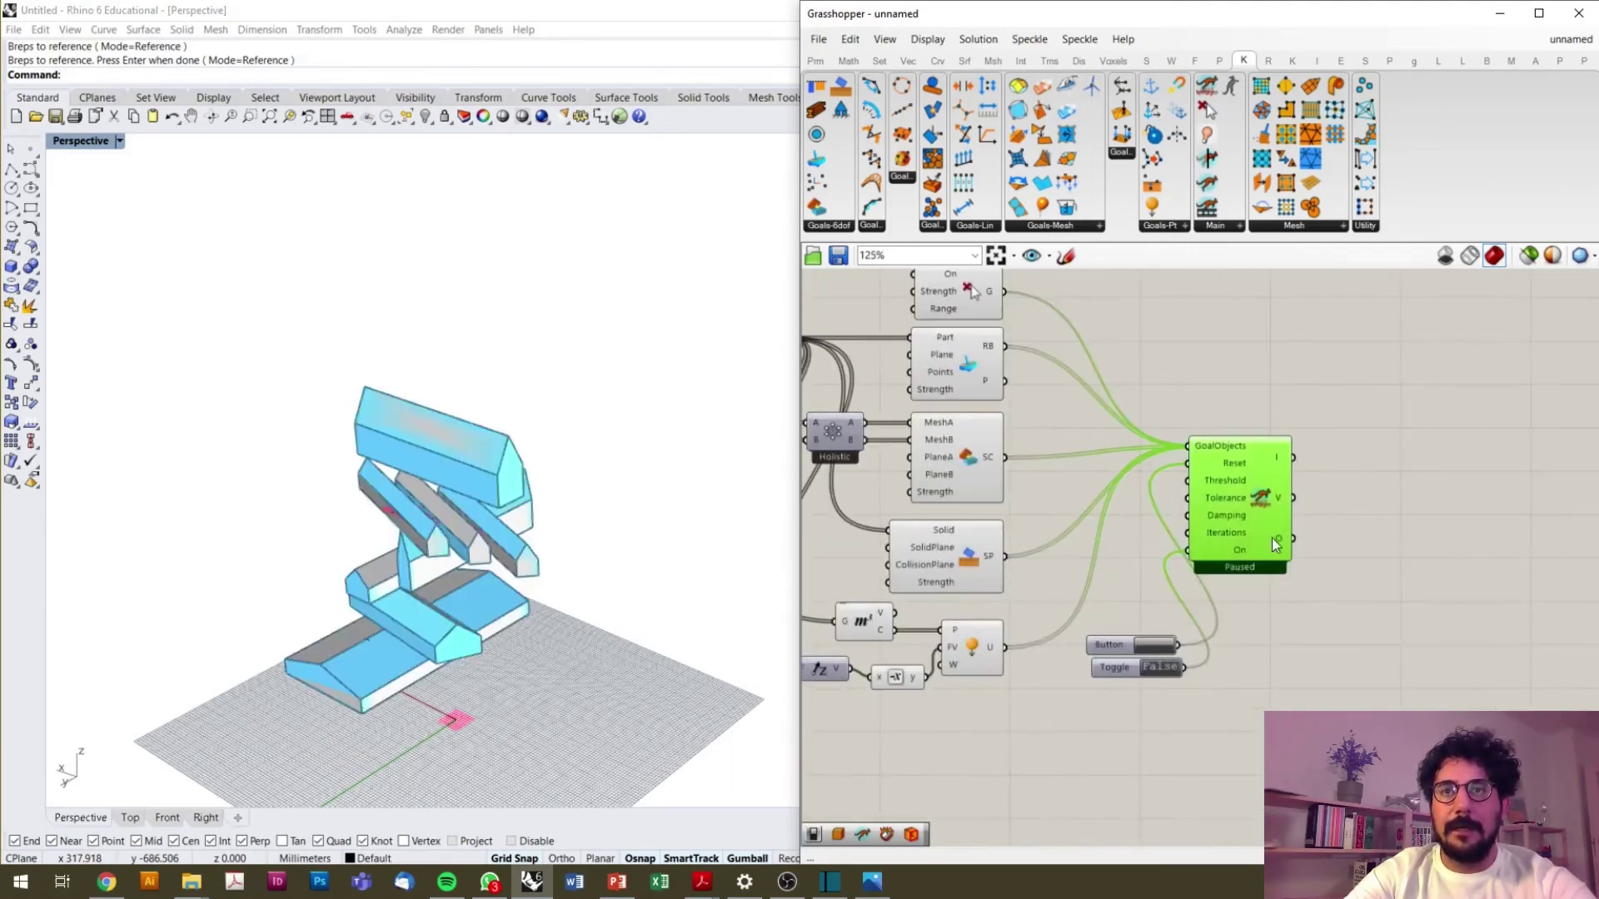
double_click(1298, 553)
text(lea)
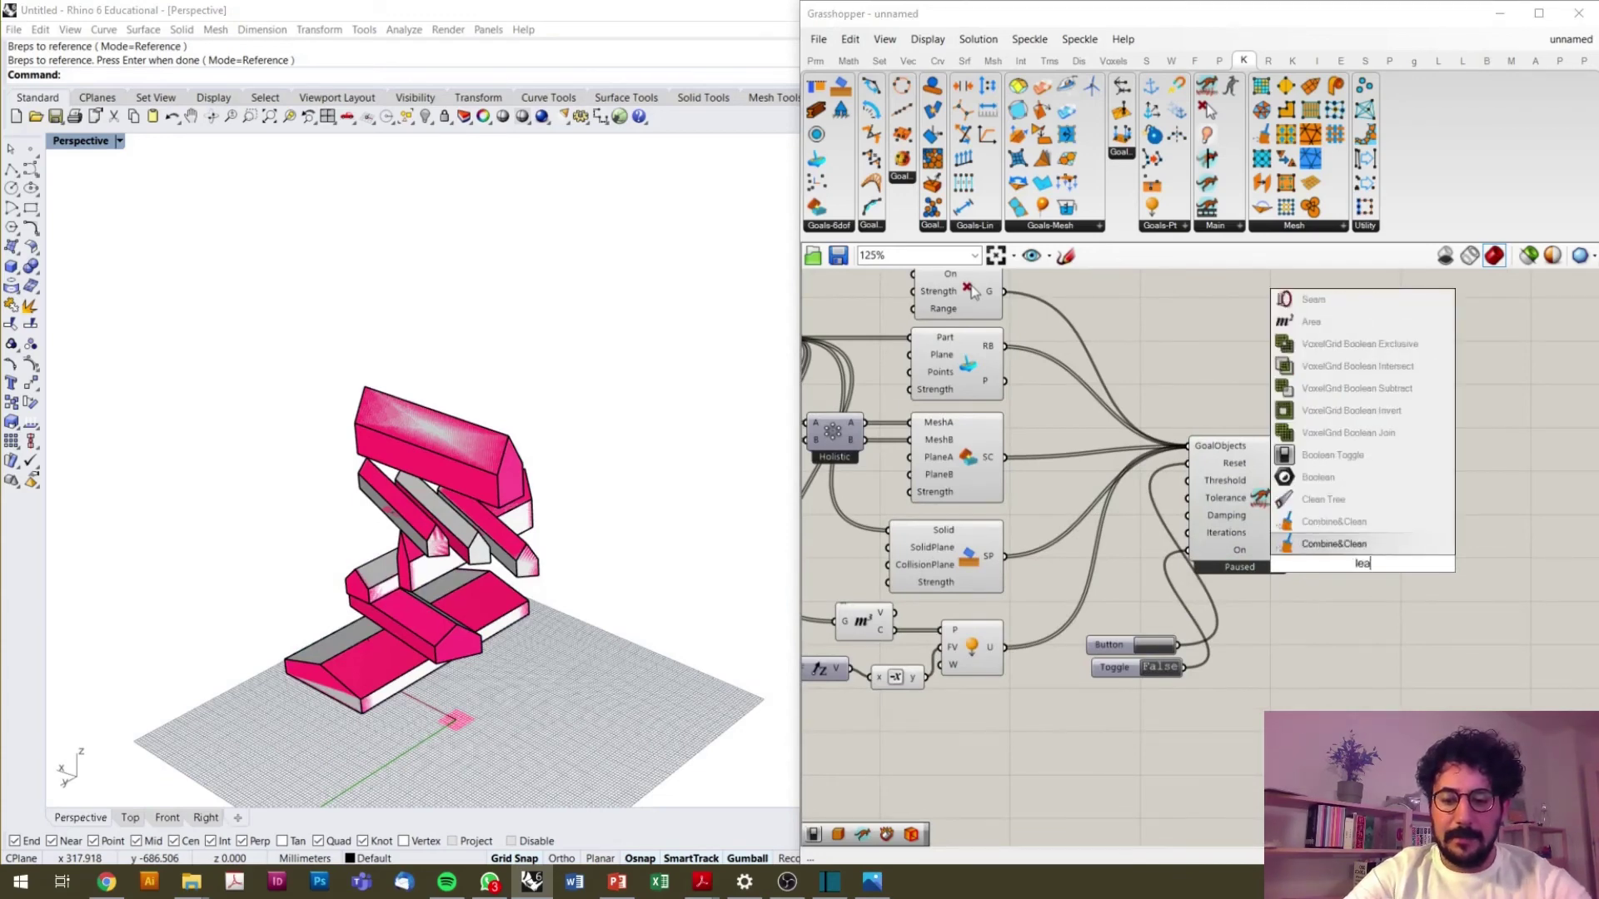
key(Return)
scroll(1354, 578, up, 3)
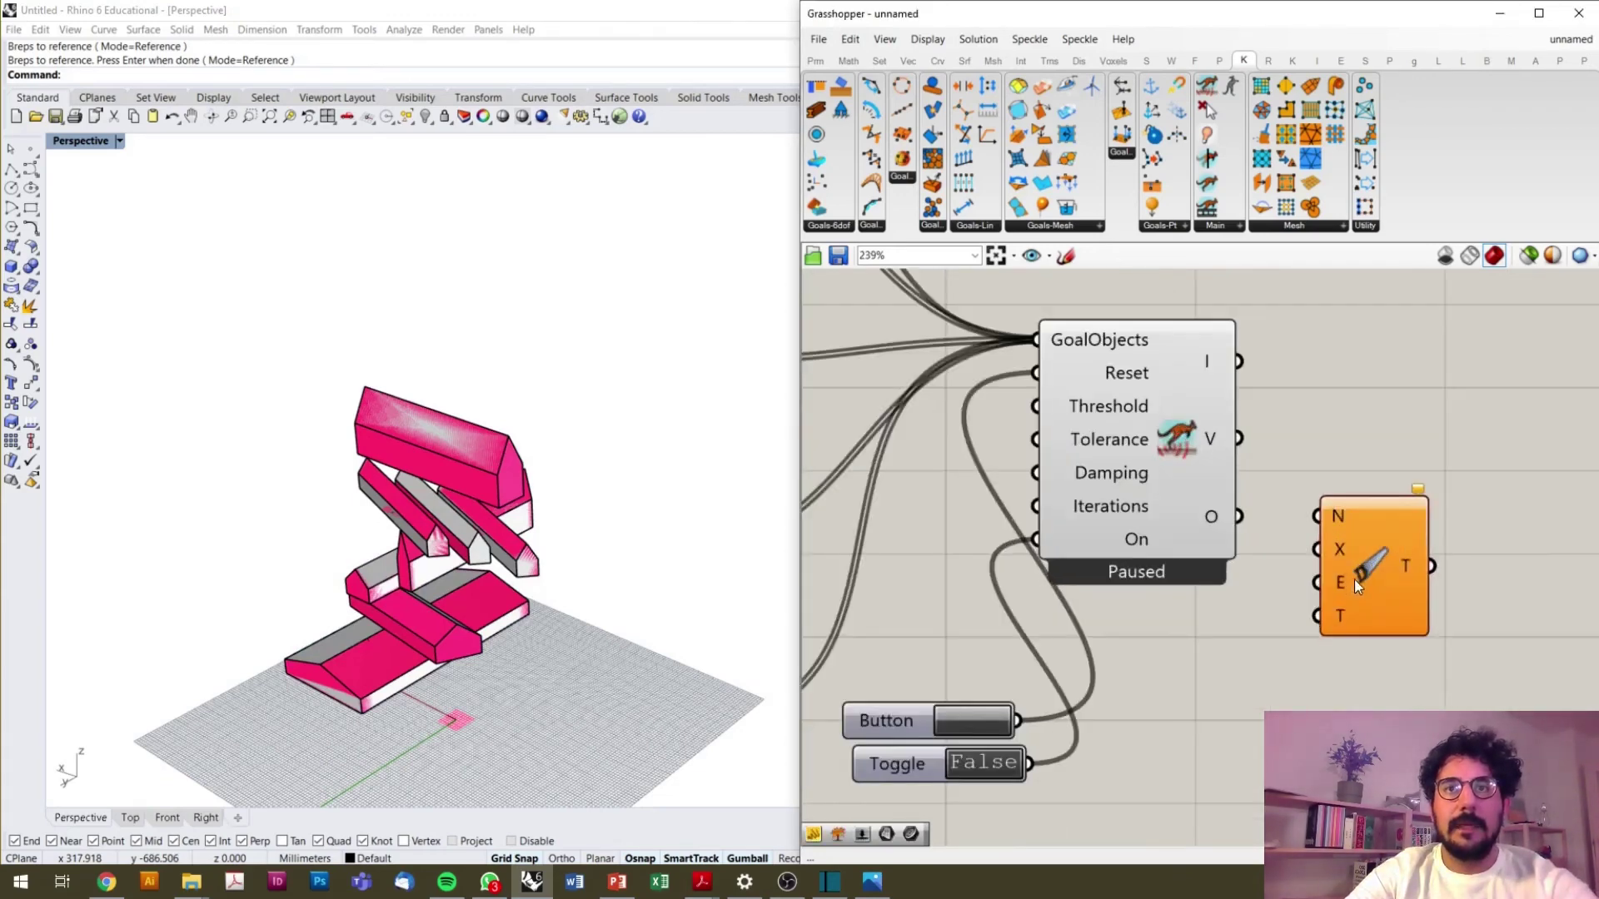
drag(1354, 578, 1364, 478)
drag(1239, 517, 1326, 516)
- Select every component of the Grasshopper definition
click(1392, 500)
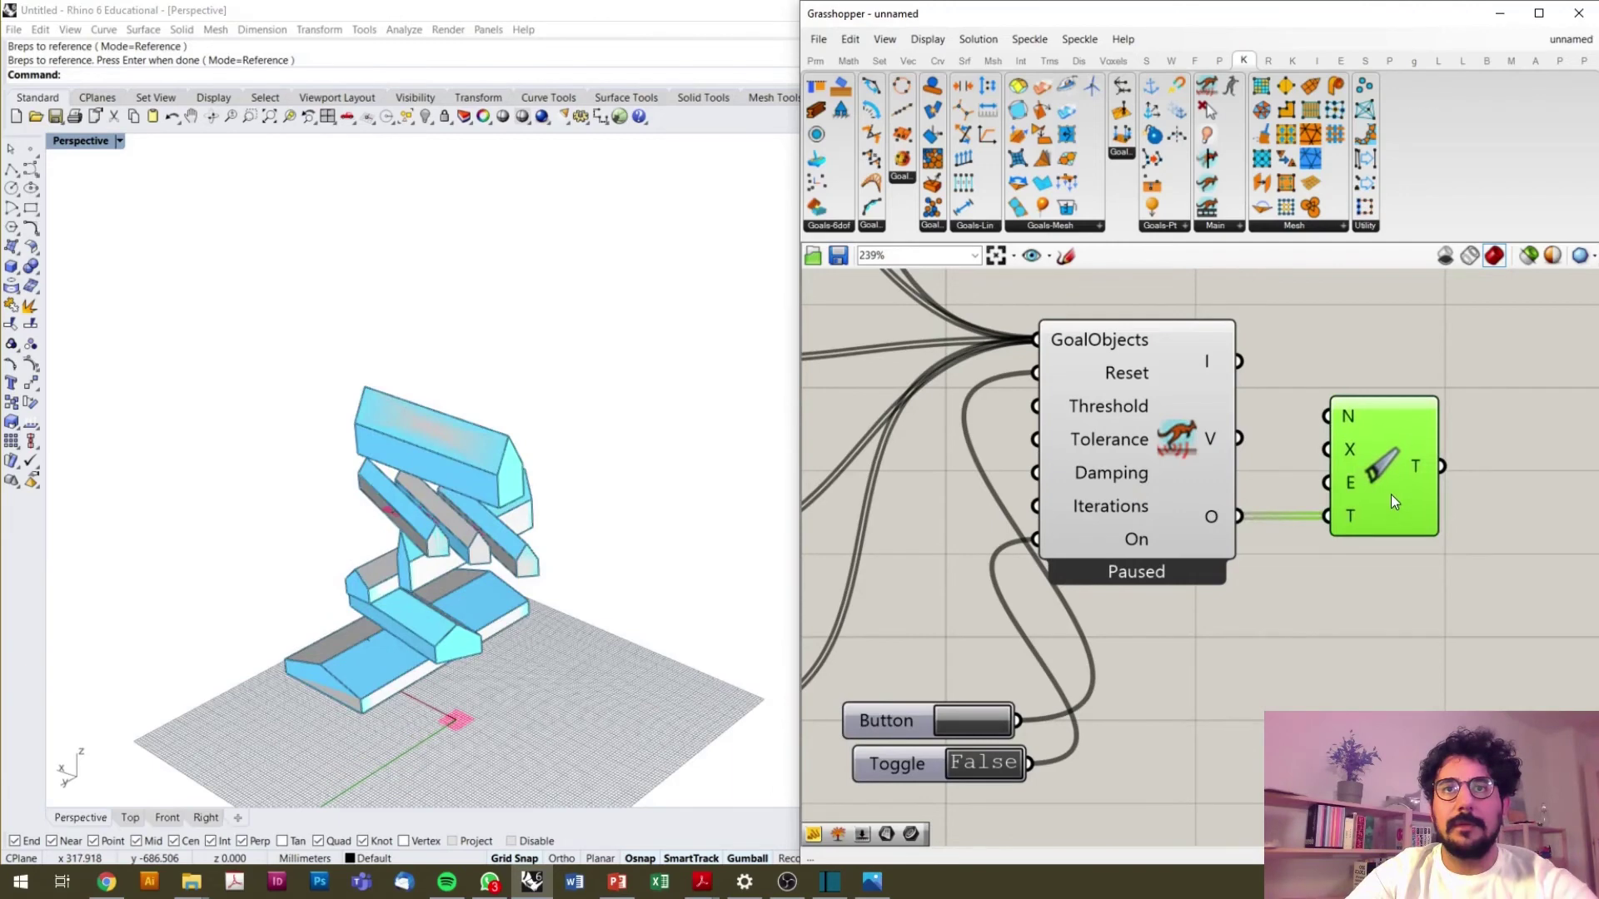
scroll(1390, 500, down, 6)
click(1259, 367)
drag(1270, 331, 989, 554)
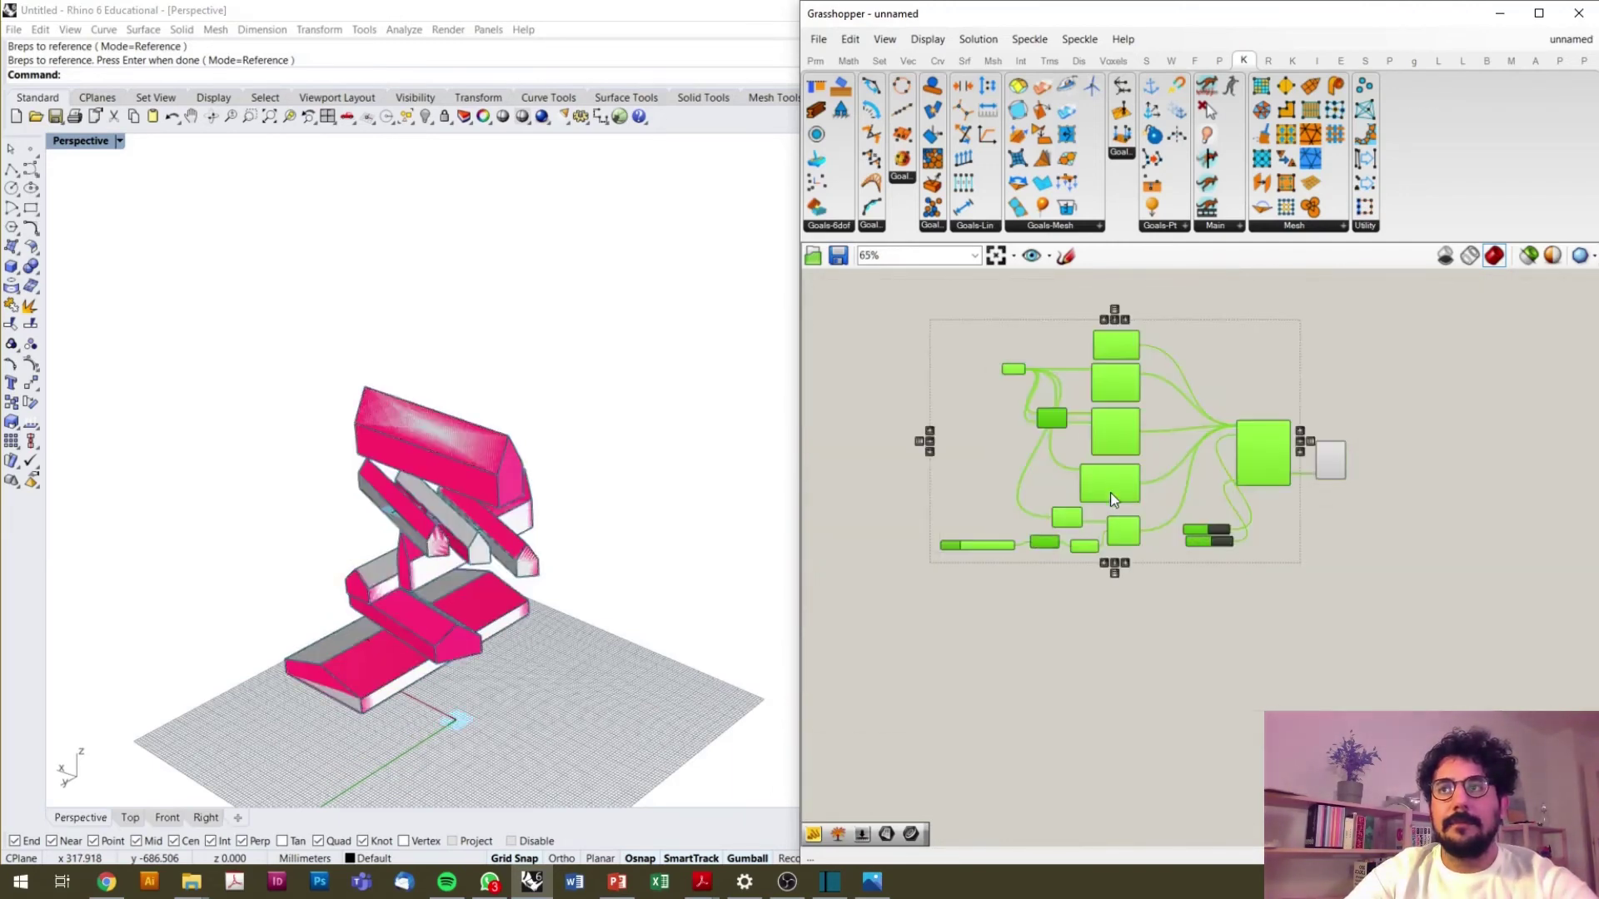
- Use the radial menu on the selection and set the Toggle to True to start the simulation
middle_click(1111, 492)
click(1167, 433)
scroll(1208, 506, up, 3)
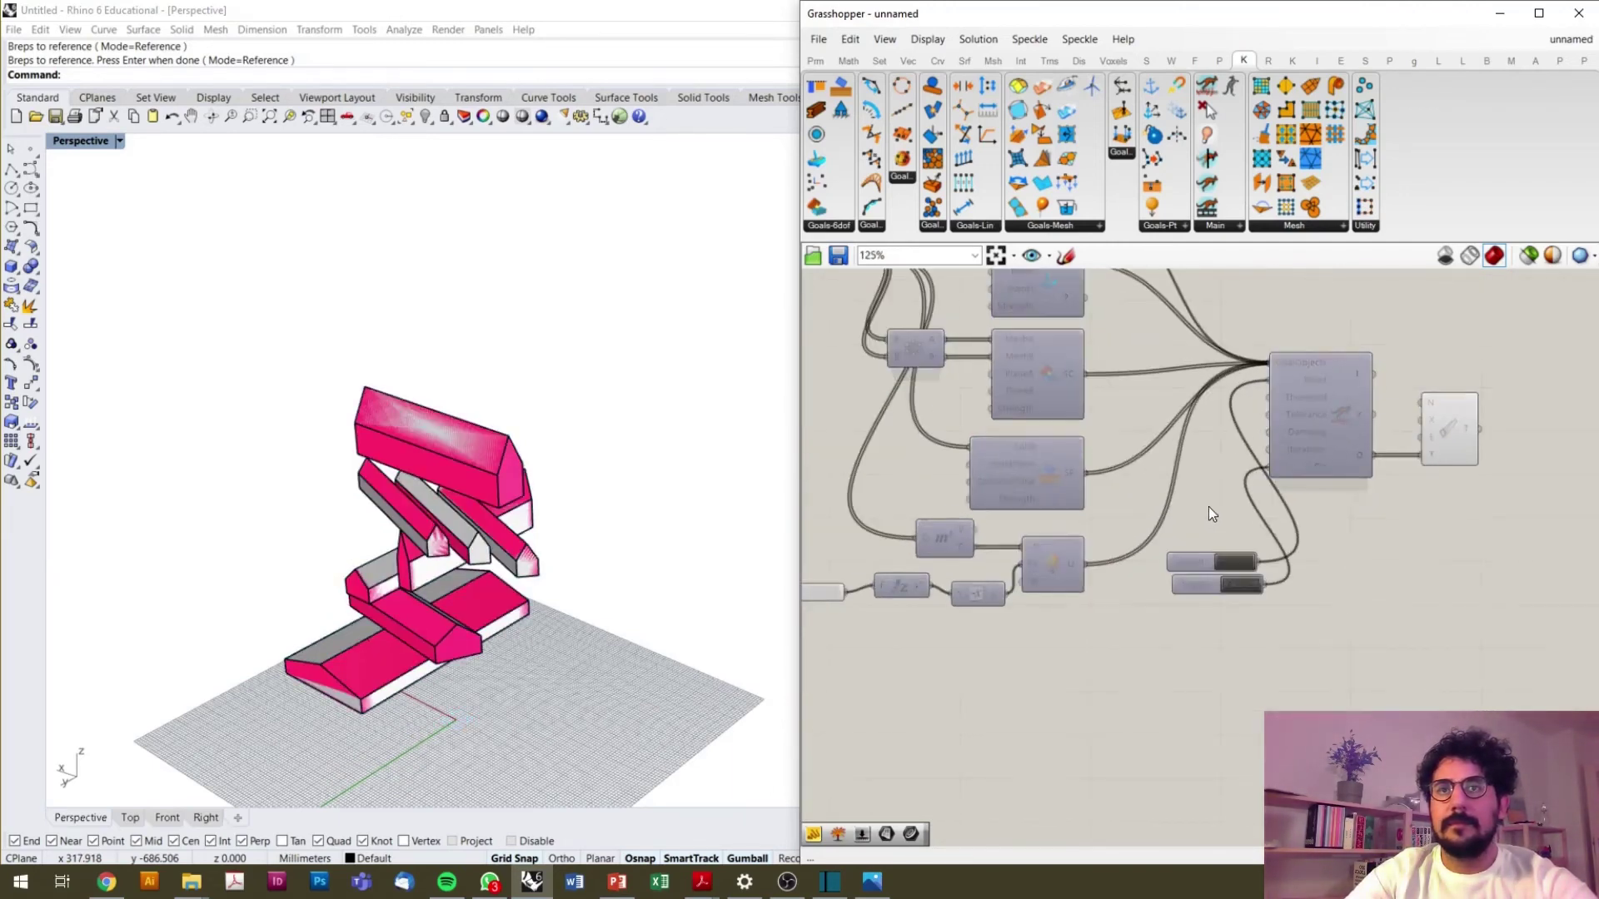
scroll(1231, 572, up, 3)
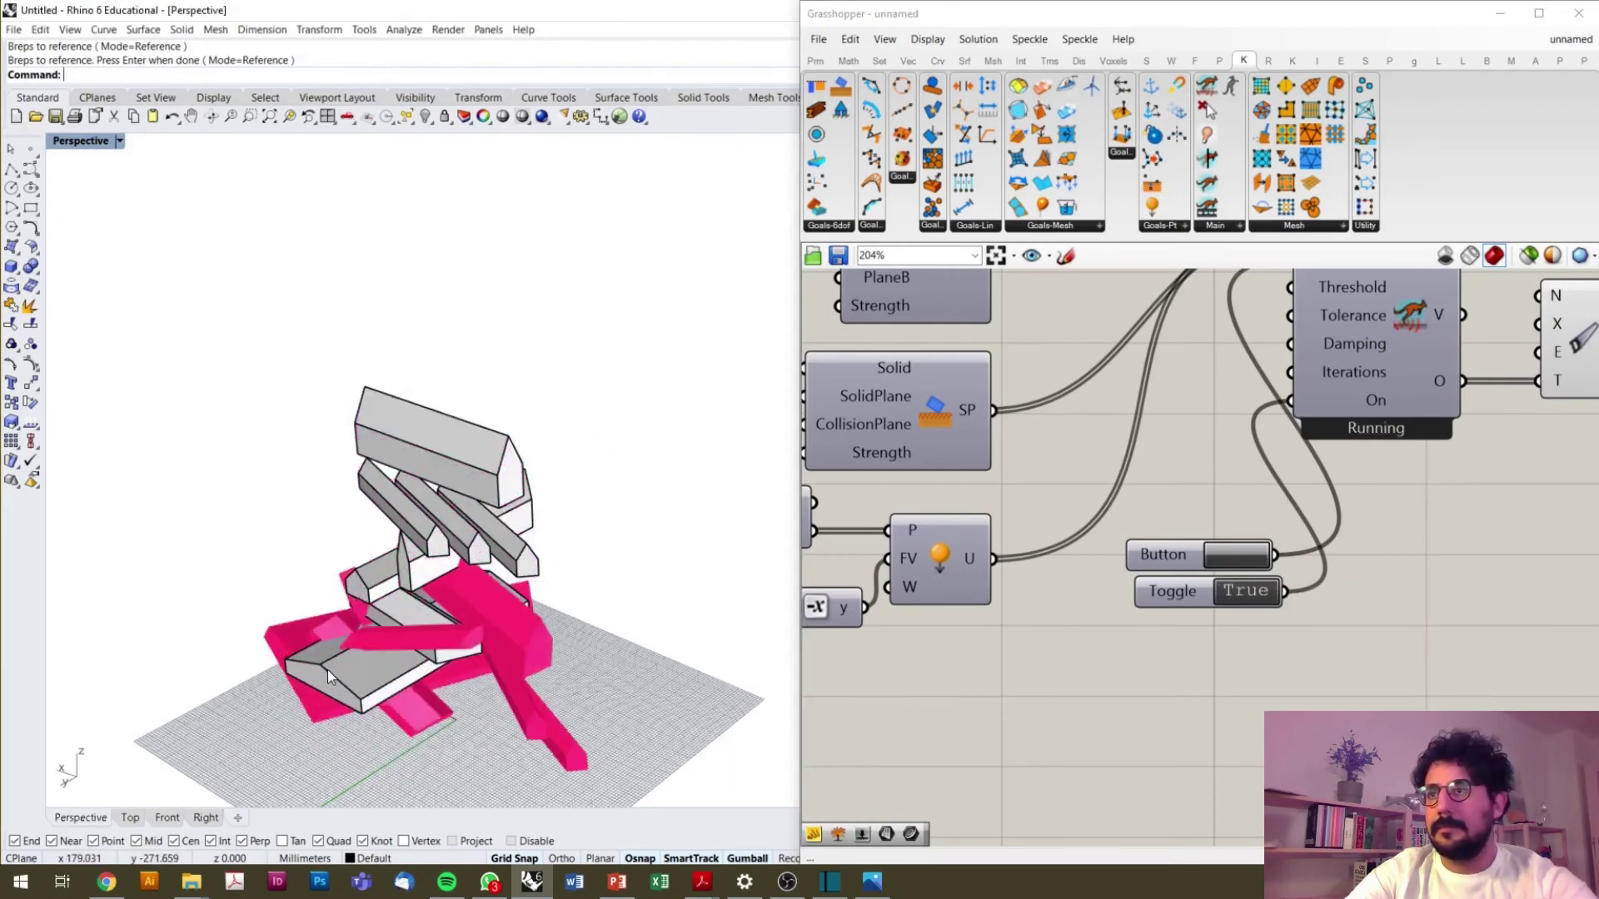
- Hide all the original extrusions and curve in Rhino, then orbit to watch the pieces fall
key(ctrl+a)
key(ctrl+h)
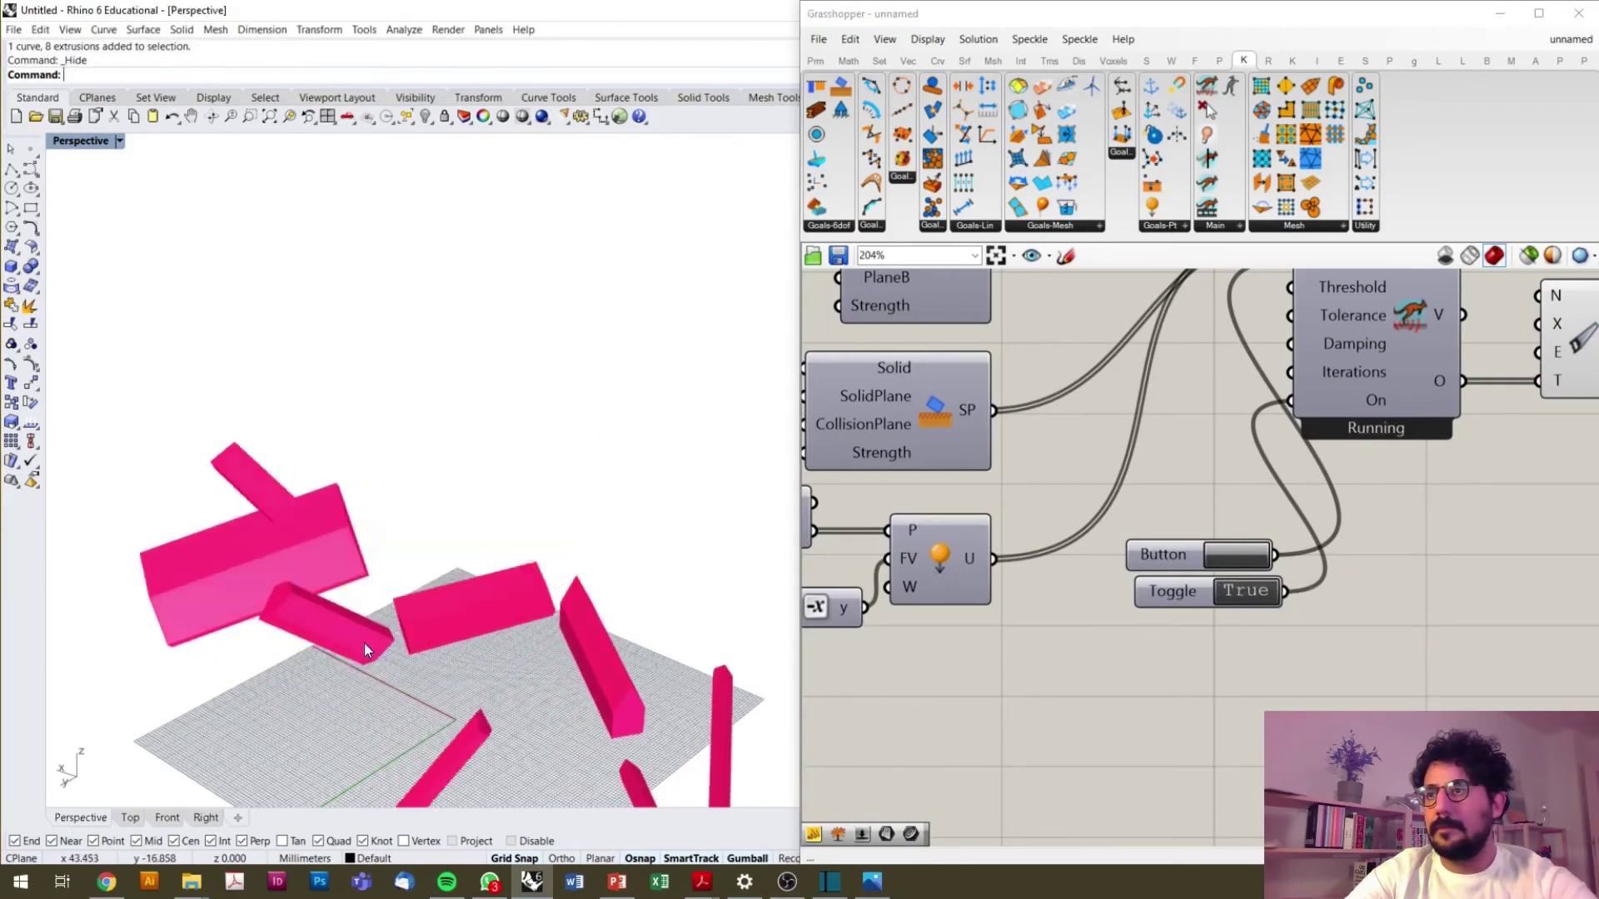
scroll(624, 589, down, 3)
right_drag(581, 613, 671, 631)
scroll(671, 629, up, 3)
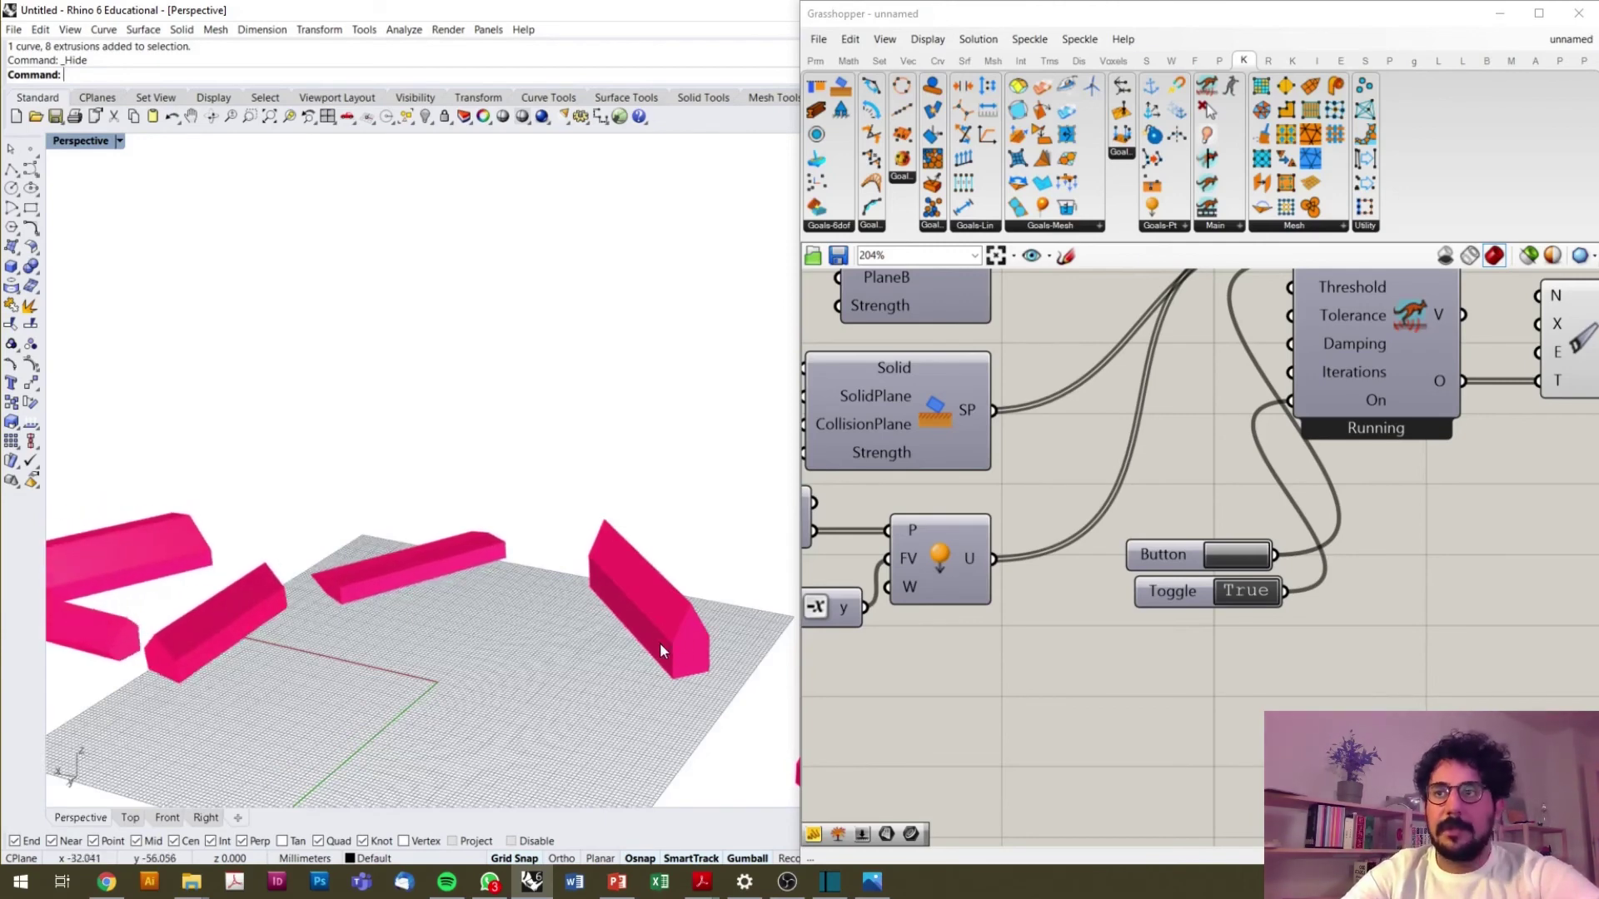
scroll(1286, 649, down, 5)
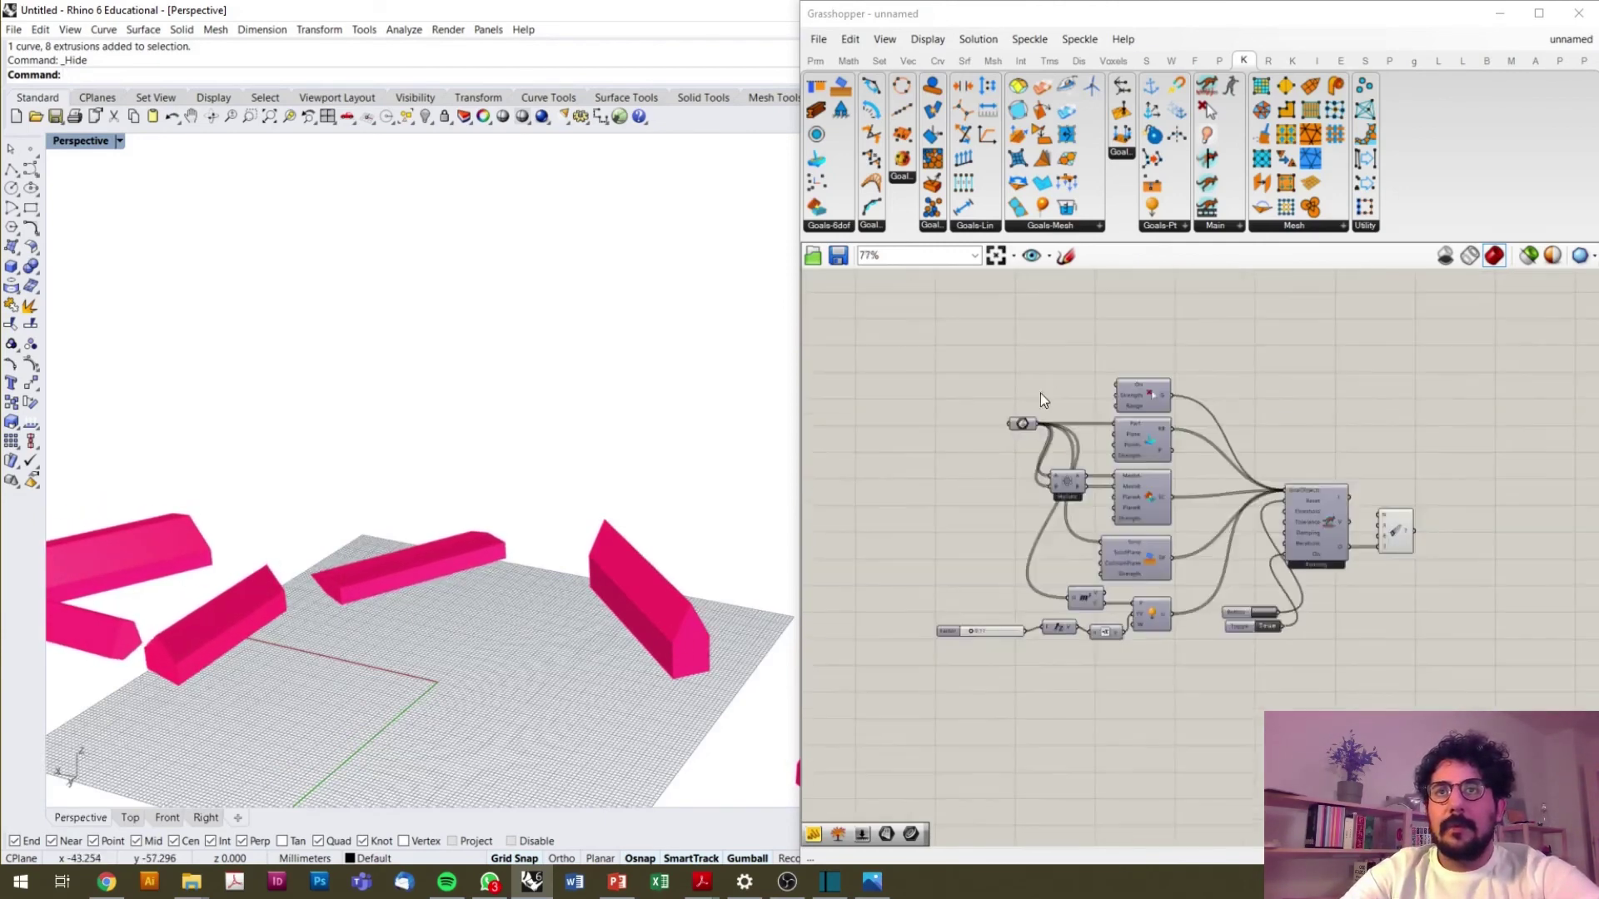
scroll(1153, 403, up, 3)
- Pull one of the falling house pieces in the viewport using the Grab goal
click(1199, 405)
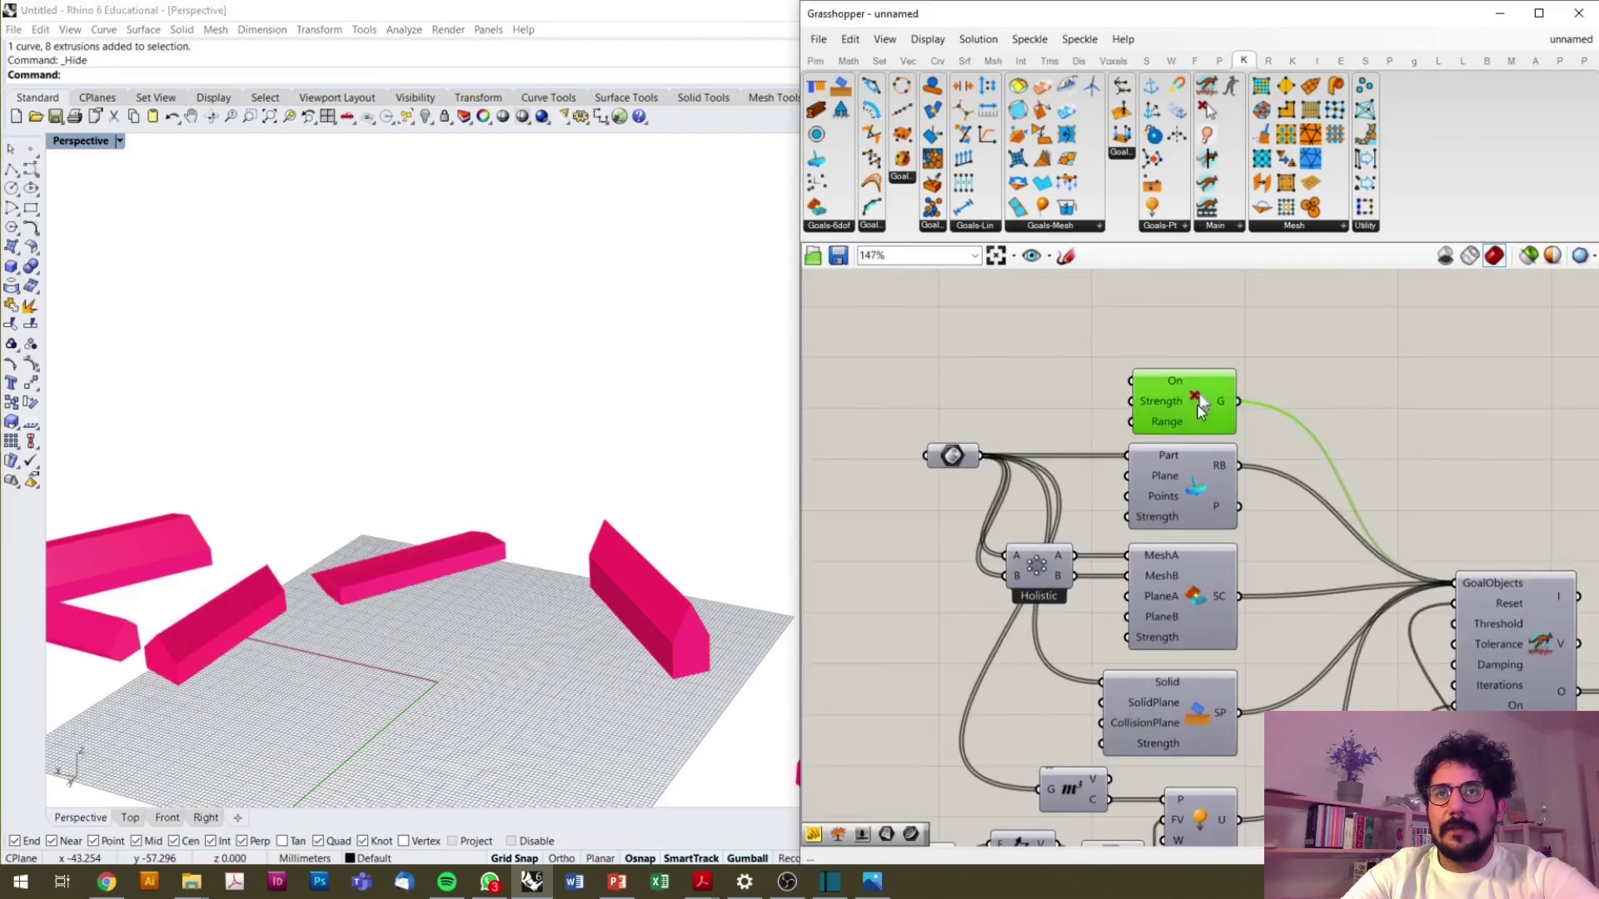
right_drag(658, 602, 657, 618)
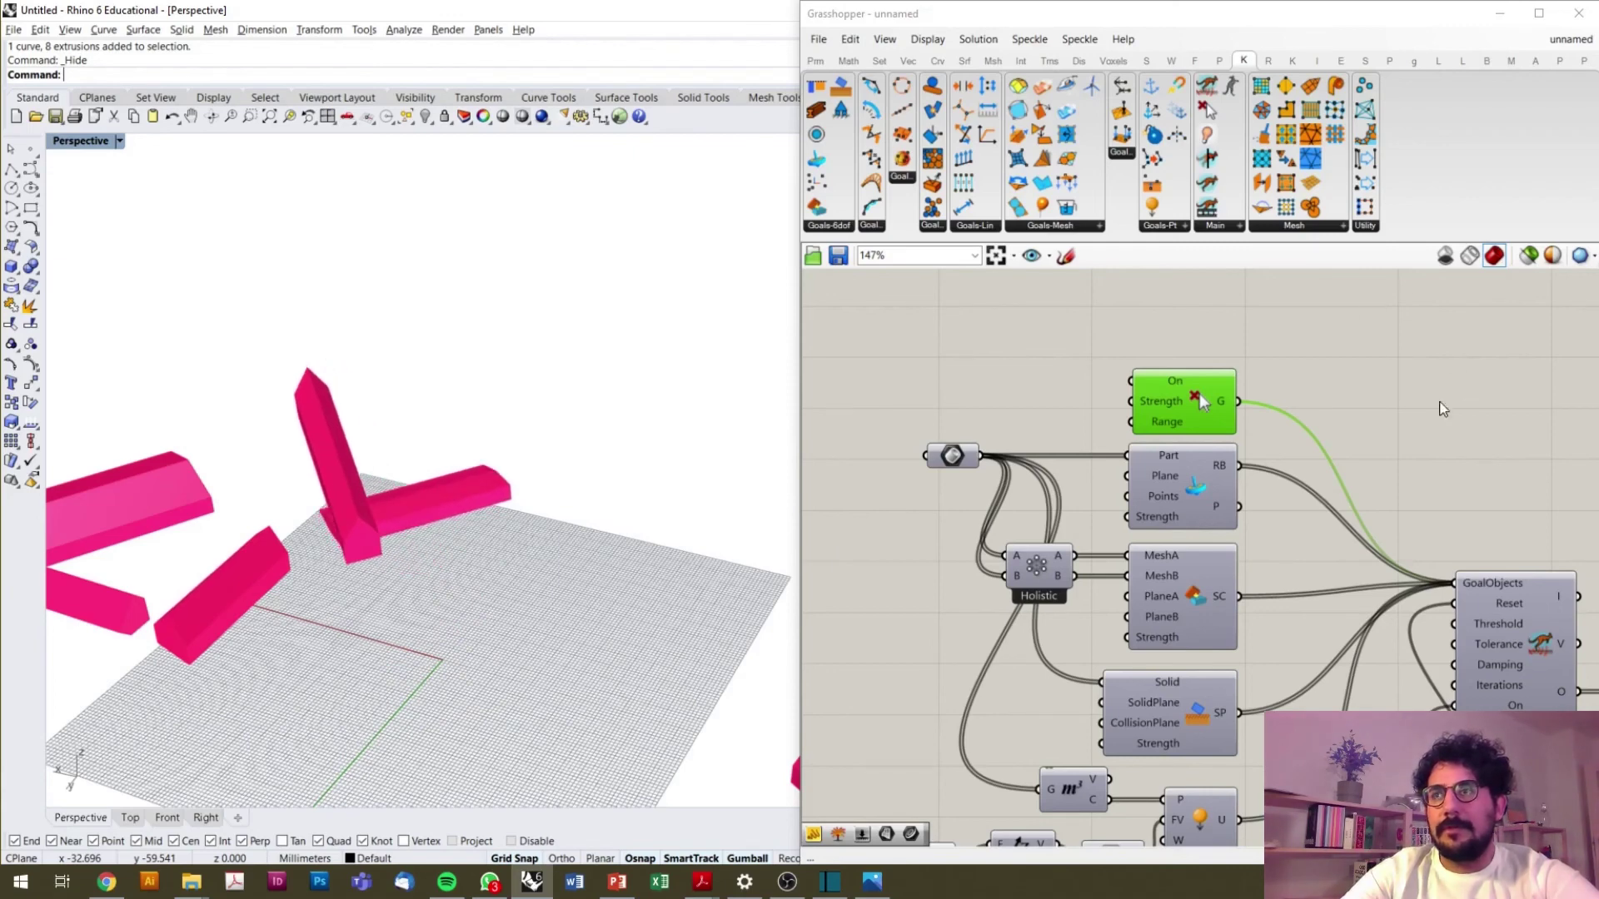
scroll(1183, 431, down, 5)
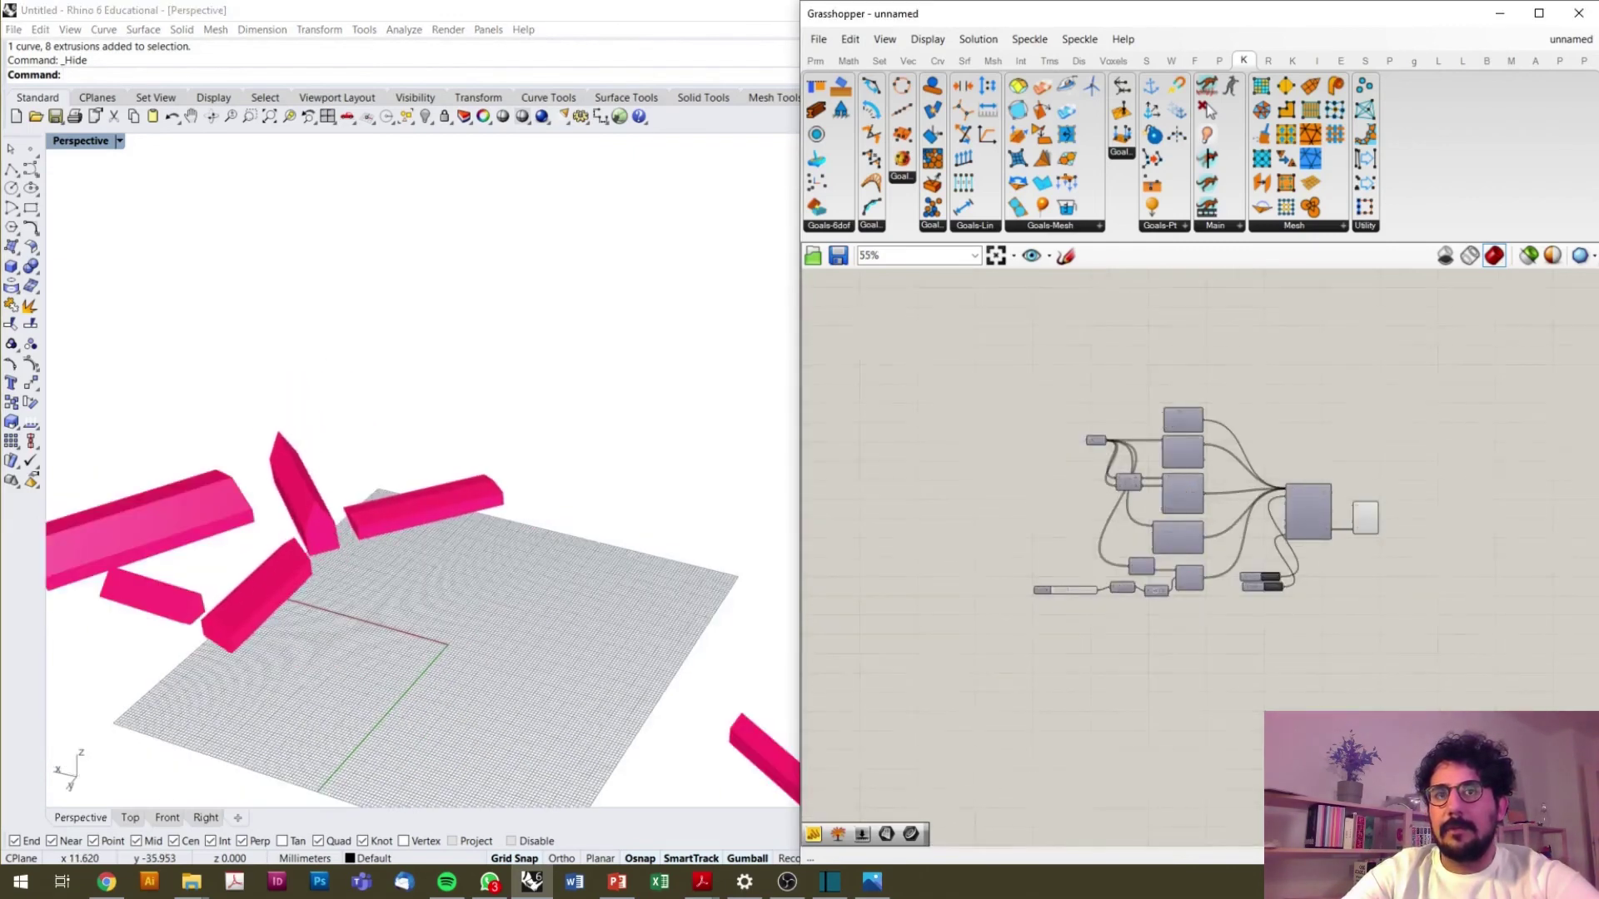
scroll(1384, 533, up, 4)
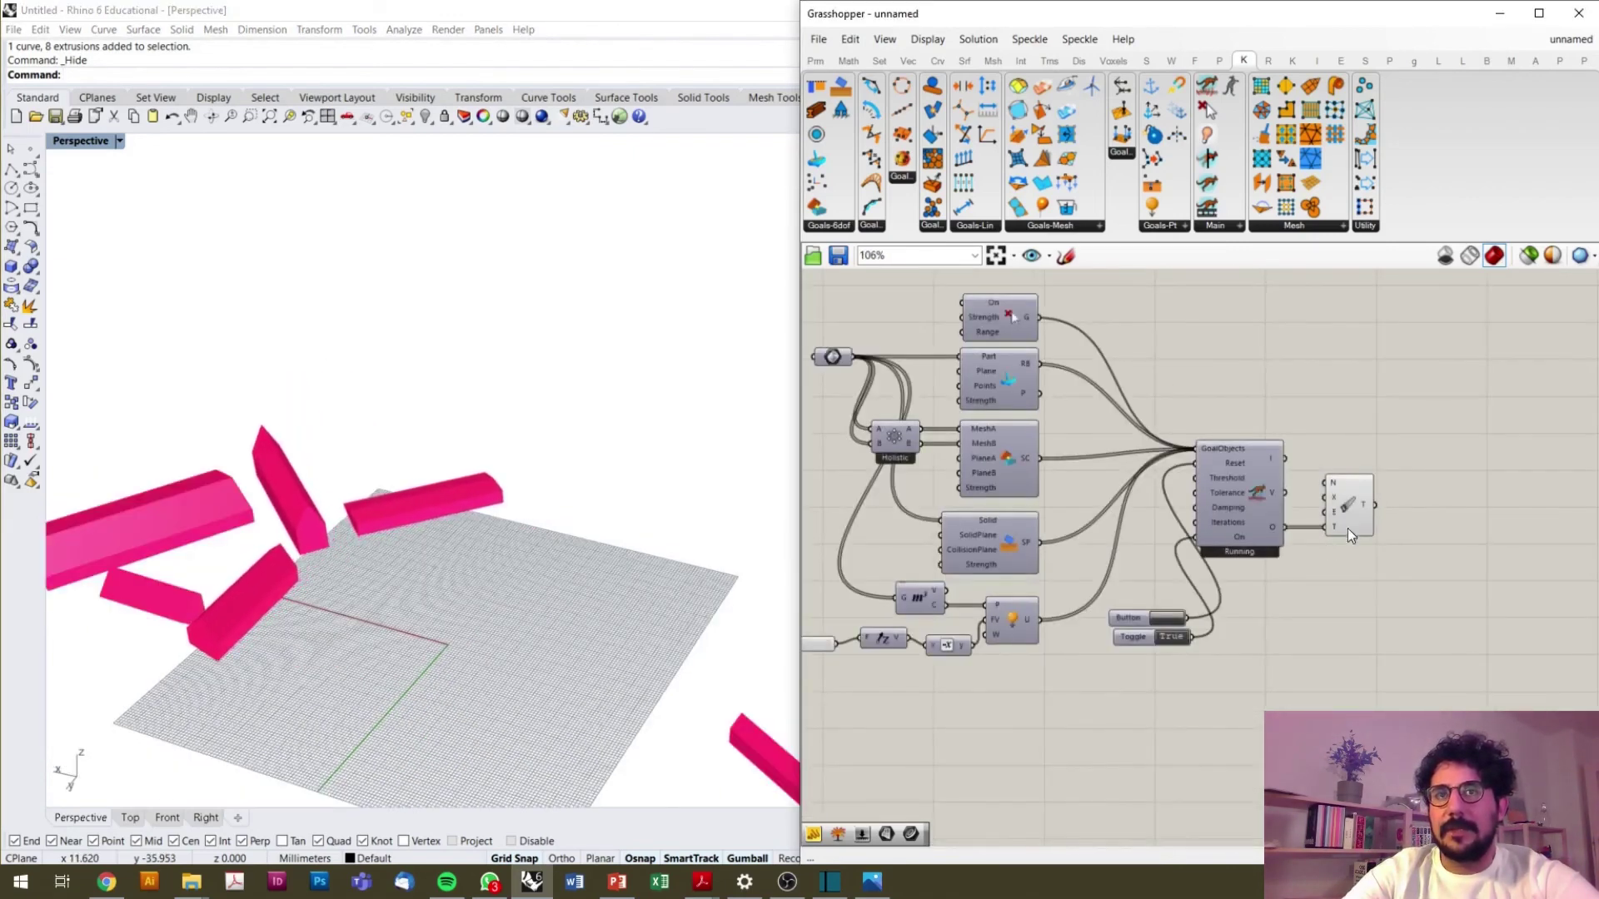
scroll(1348, 533, up, 2)
- Preview the Clean Tree output and orbit around the scattered house pieces
click(1347, 512)
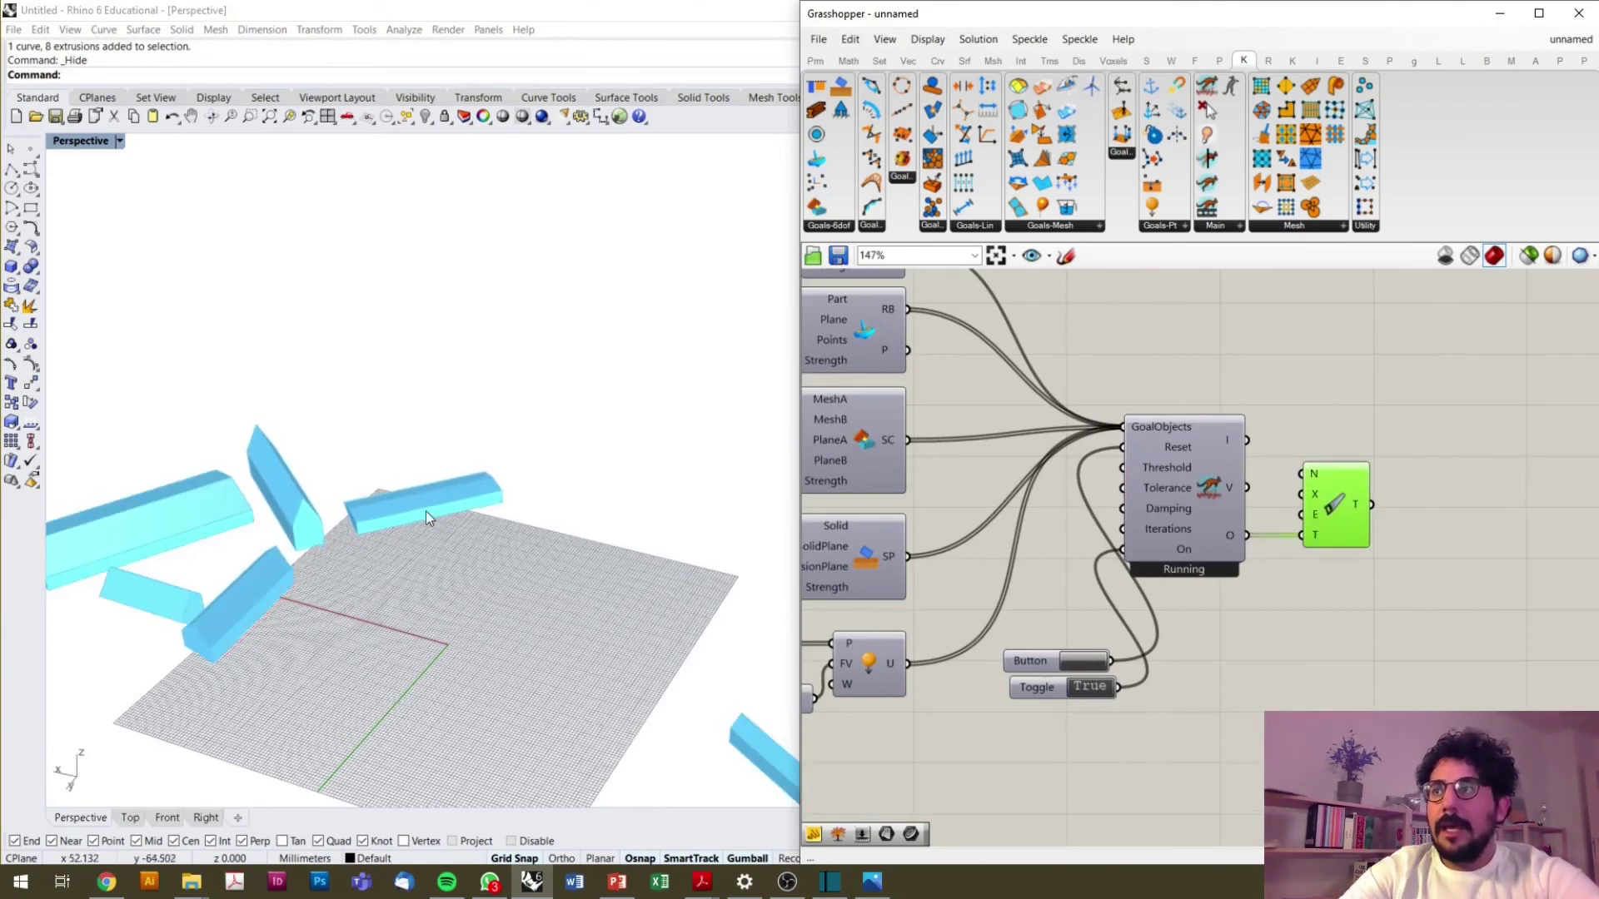
scroll(475, 524, down, 4)
right_drag(488, 530, 571, 525)
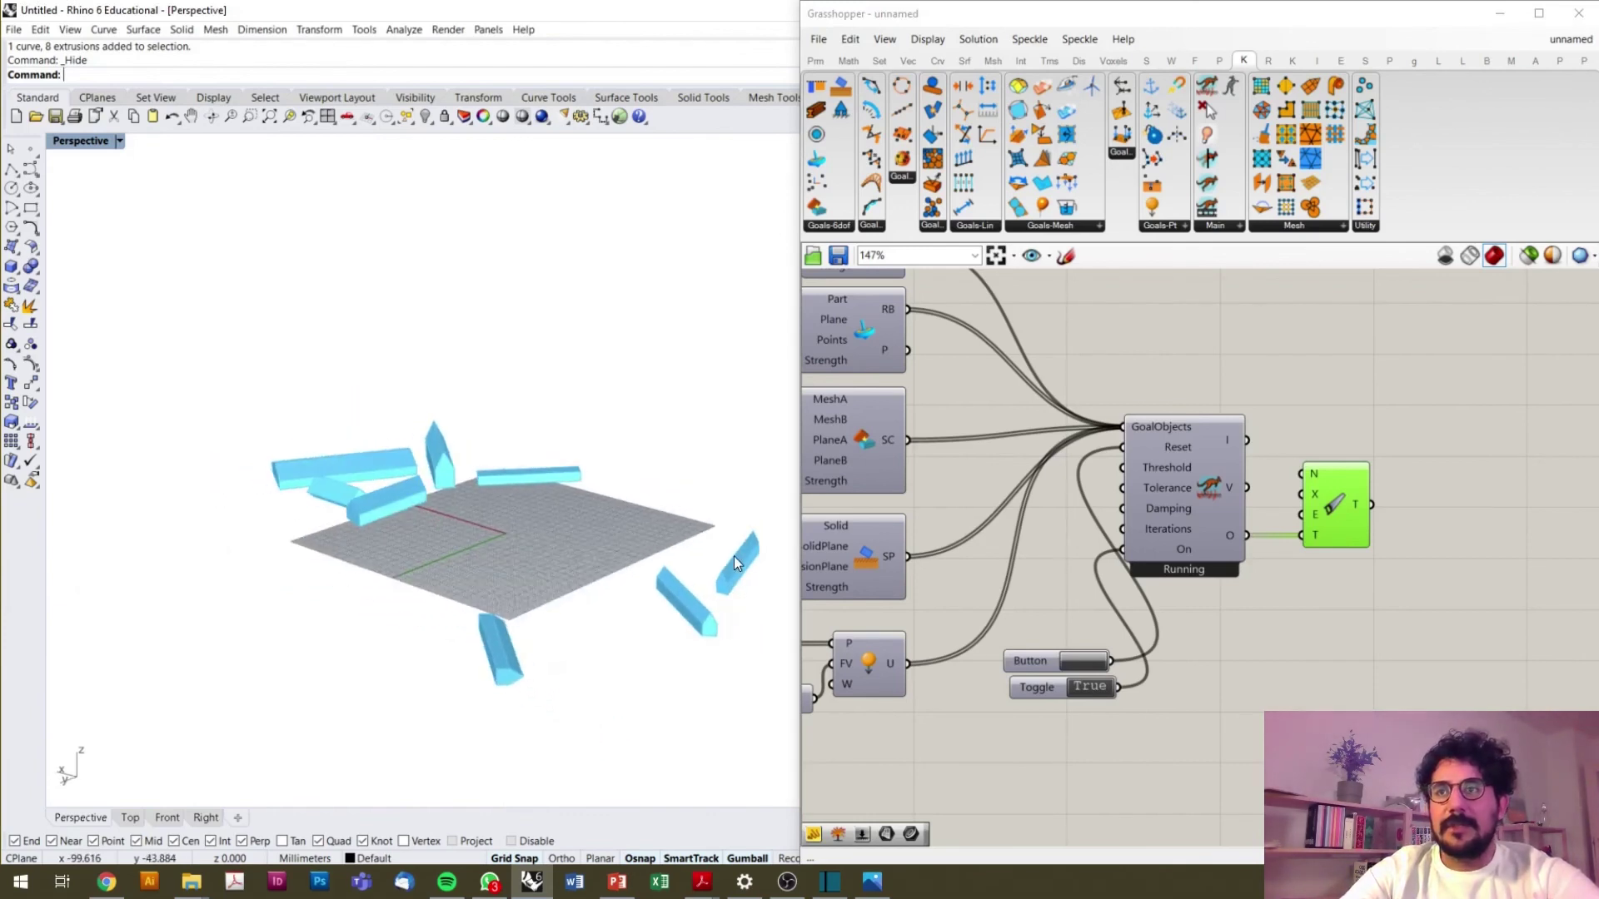